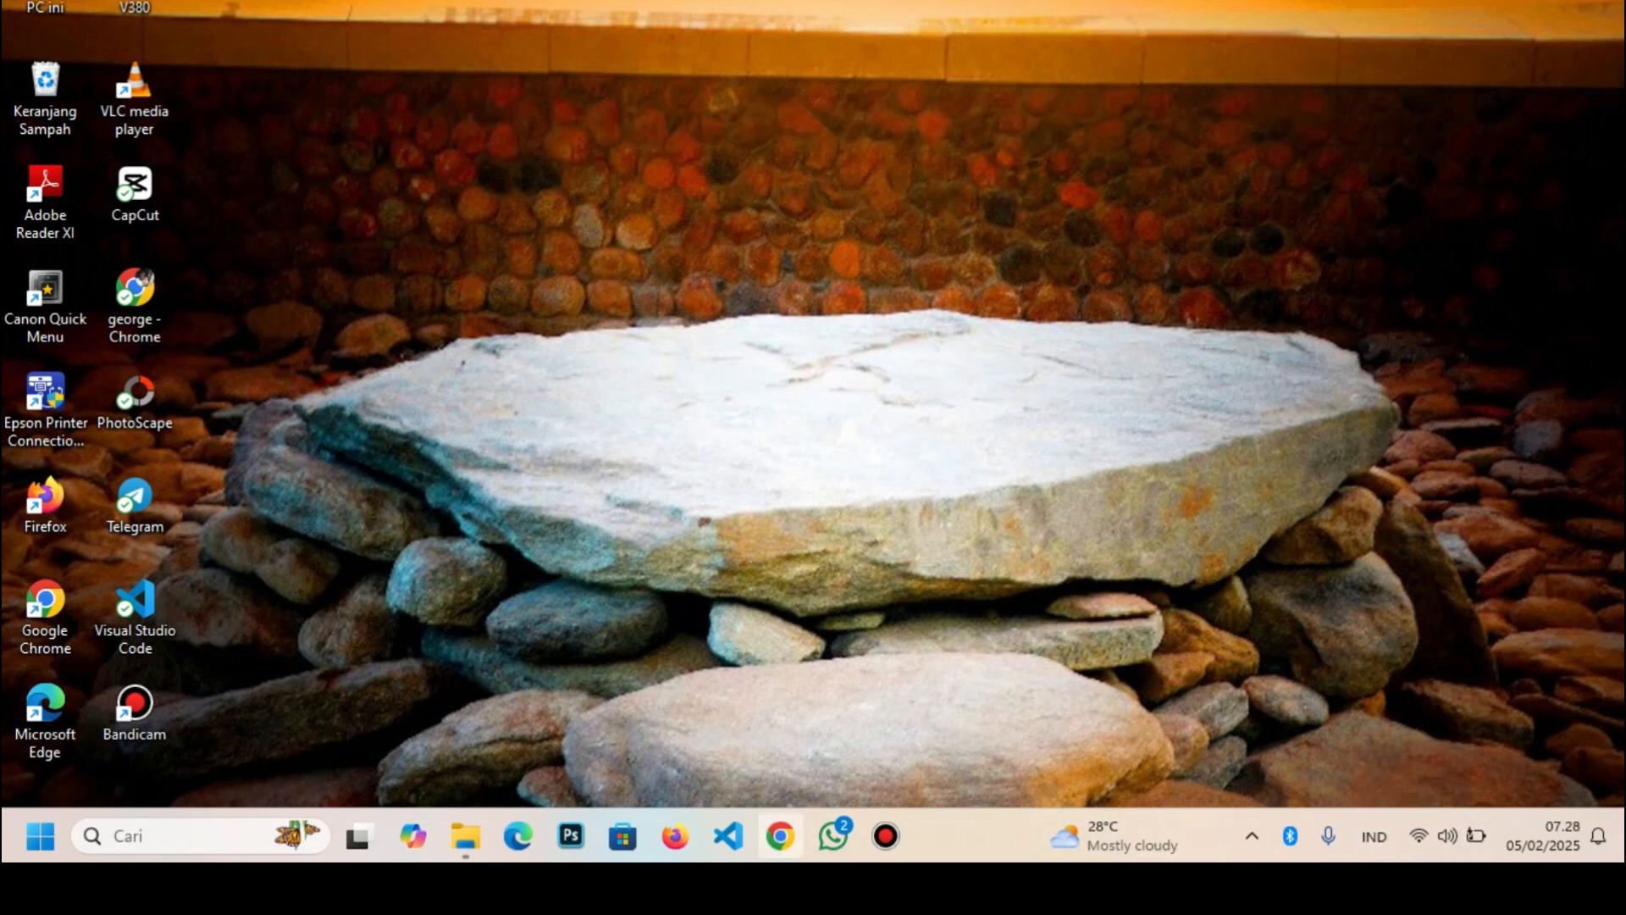
Launch Chrome with a saved personal profile and load sapda.id
{"action": "left_click", "coordinate": [780, 836]}
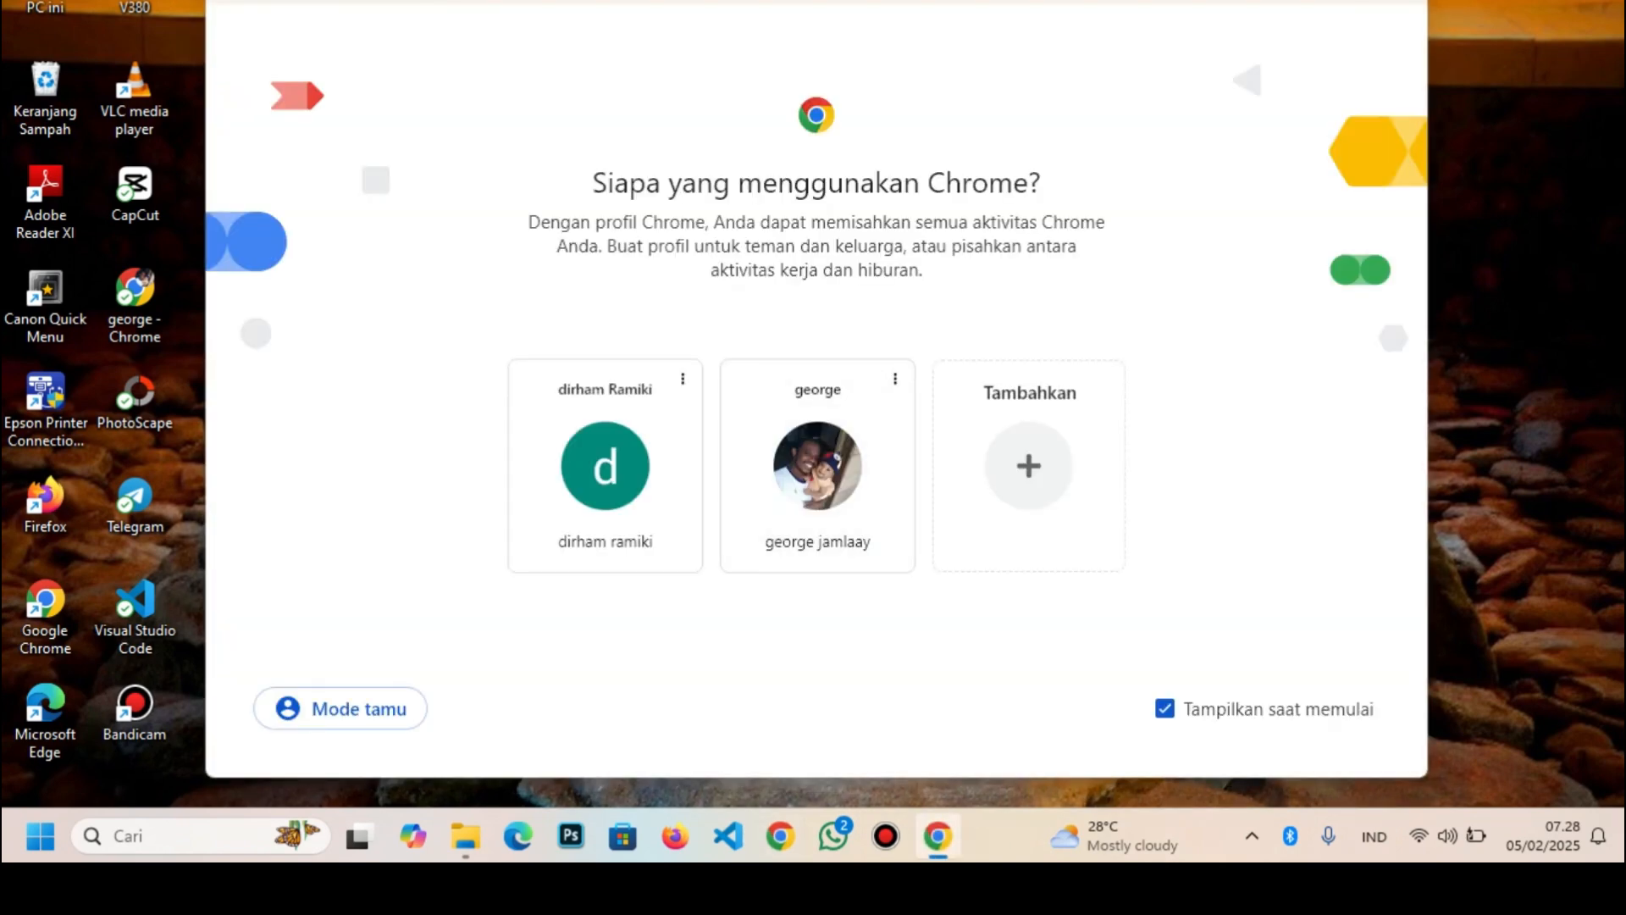
{"action": "left_click", "coordinate": [1346, 2]}
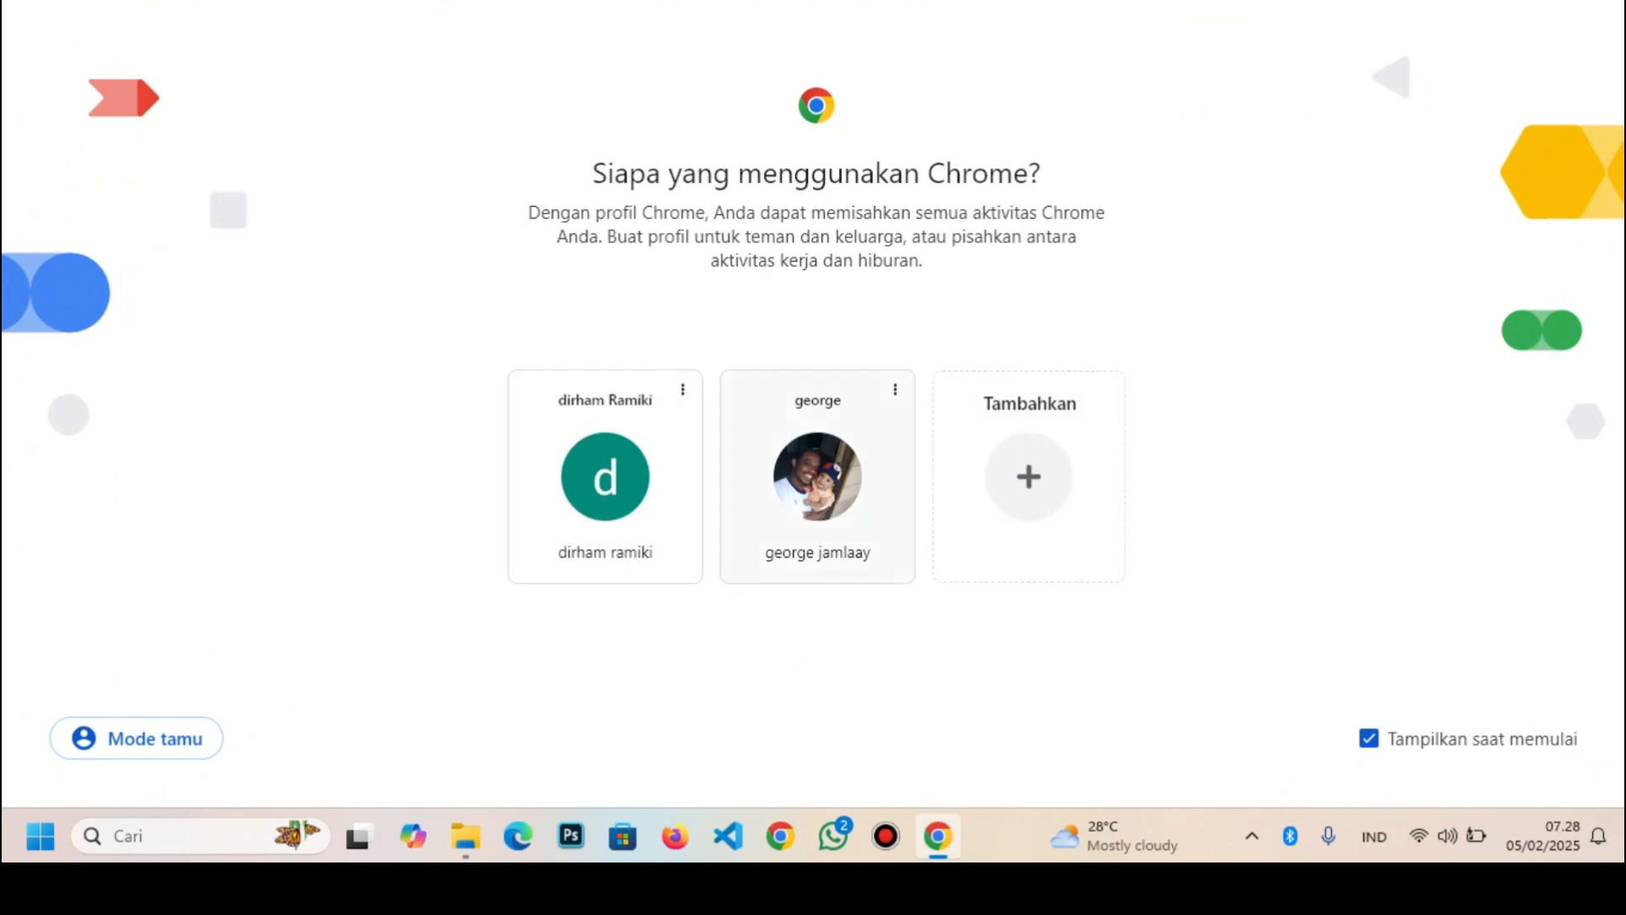
{"action": "left_click", "coordinate": [788, 538]}
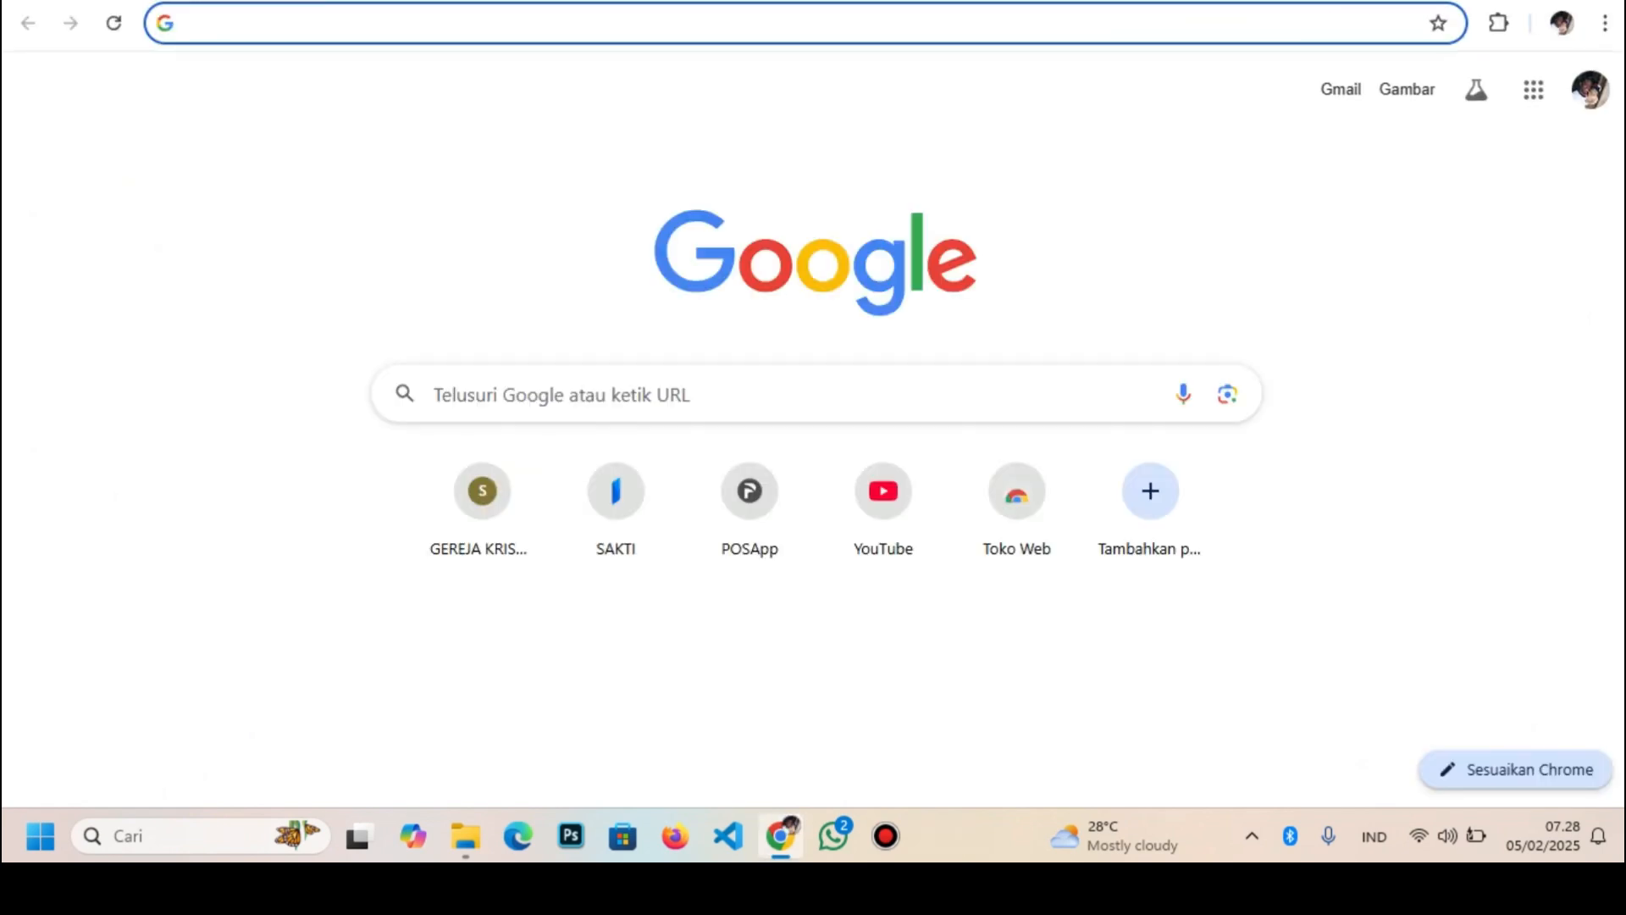
{"action": "type", "text": "sapda"}
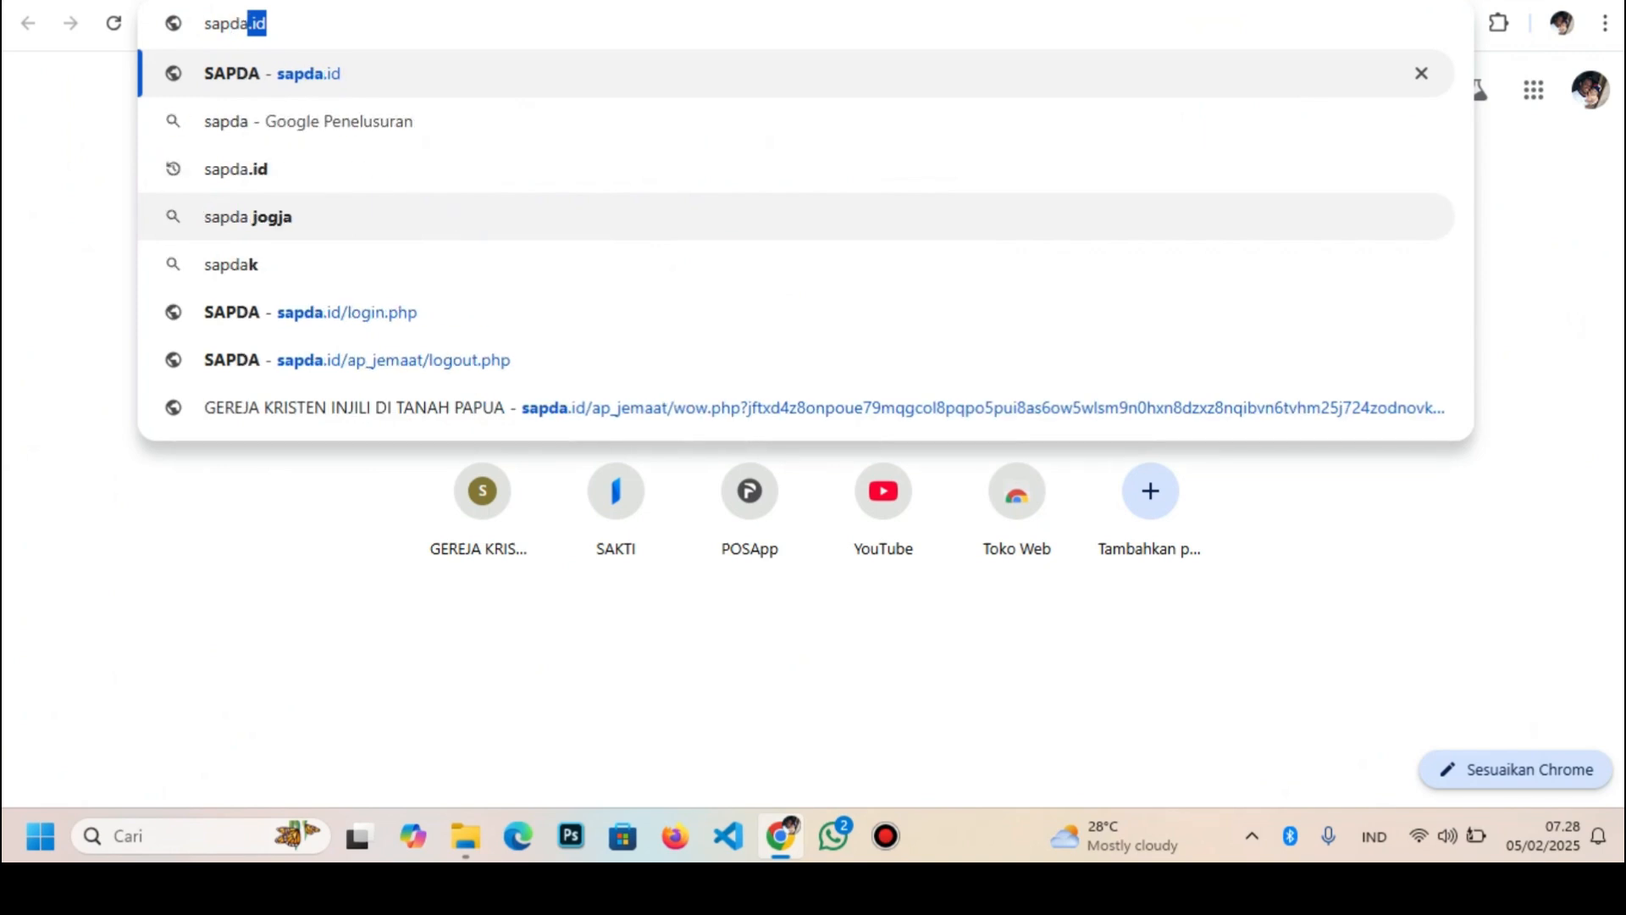
{"action": "type", "text": ".id"}
{"action": "key", "text": "Return"}
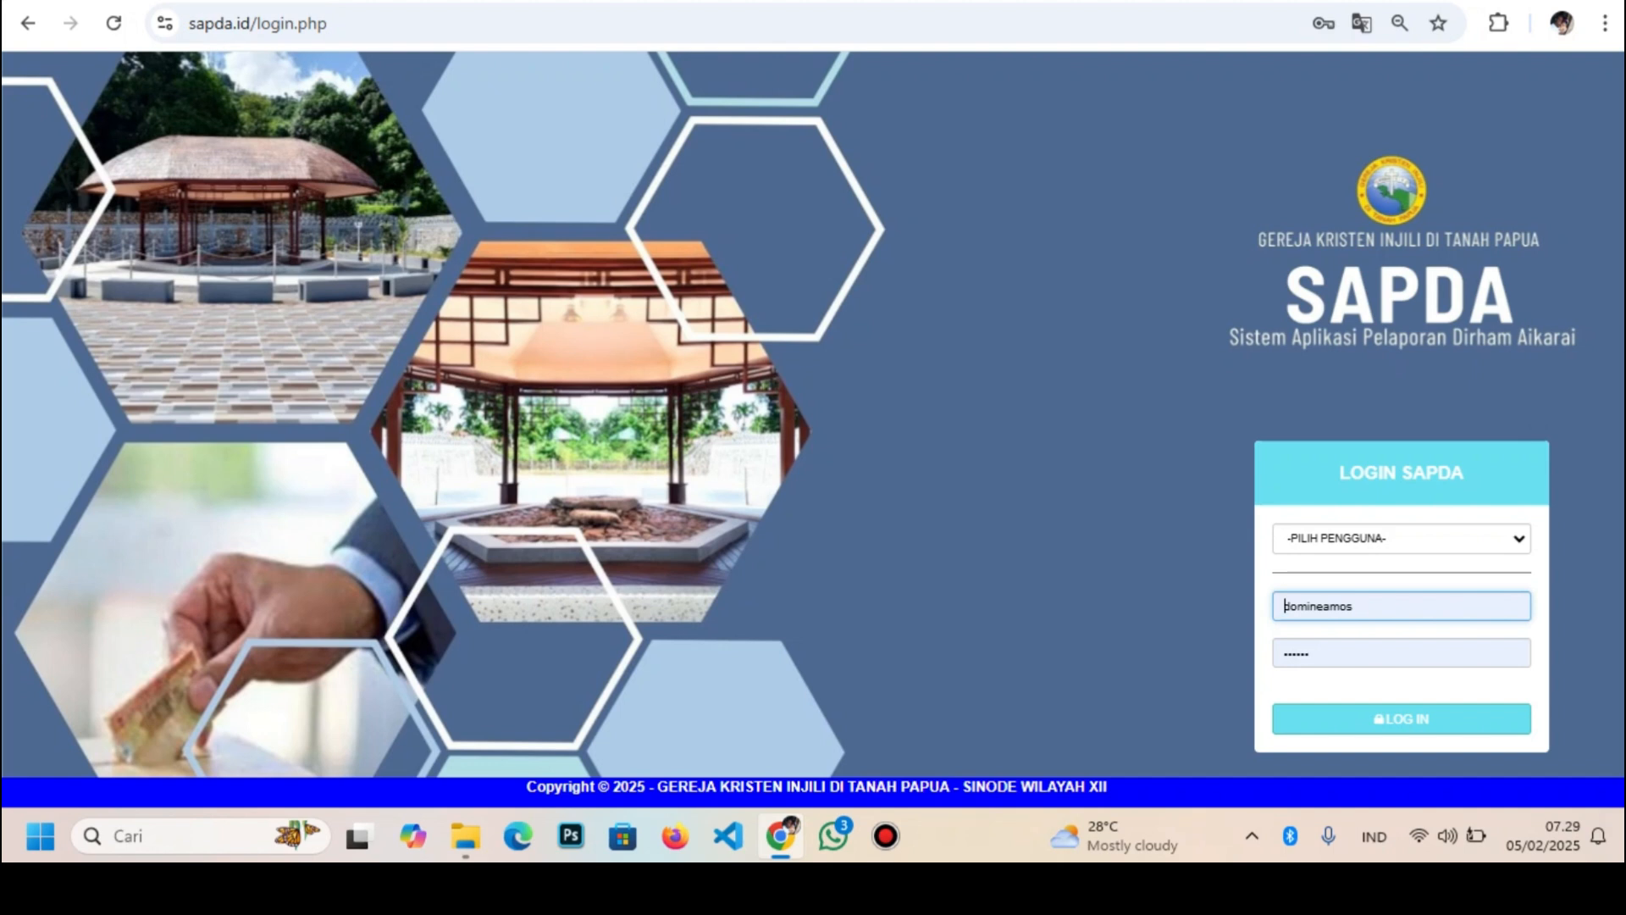
Log in to SAPDA as Operator Jemaat using Chrome's saved username and password
{"action": "left_click", "coordinate": [1402, 538]}
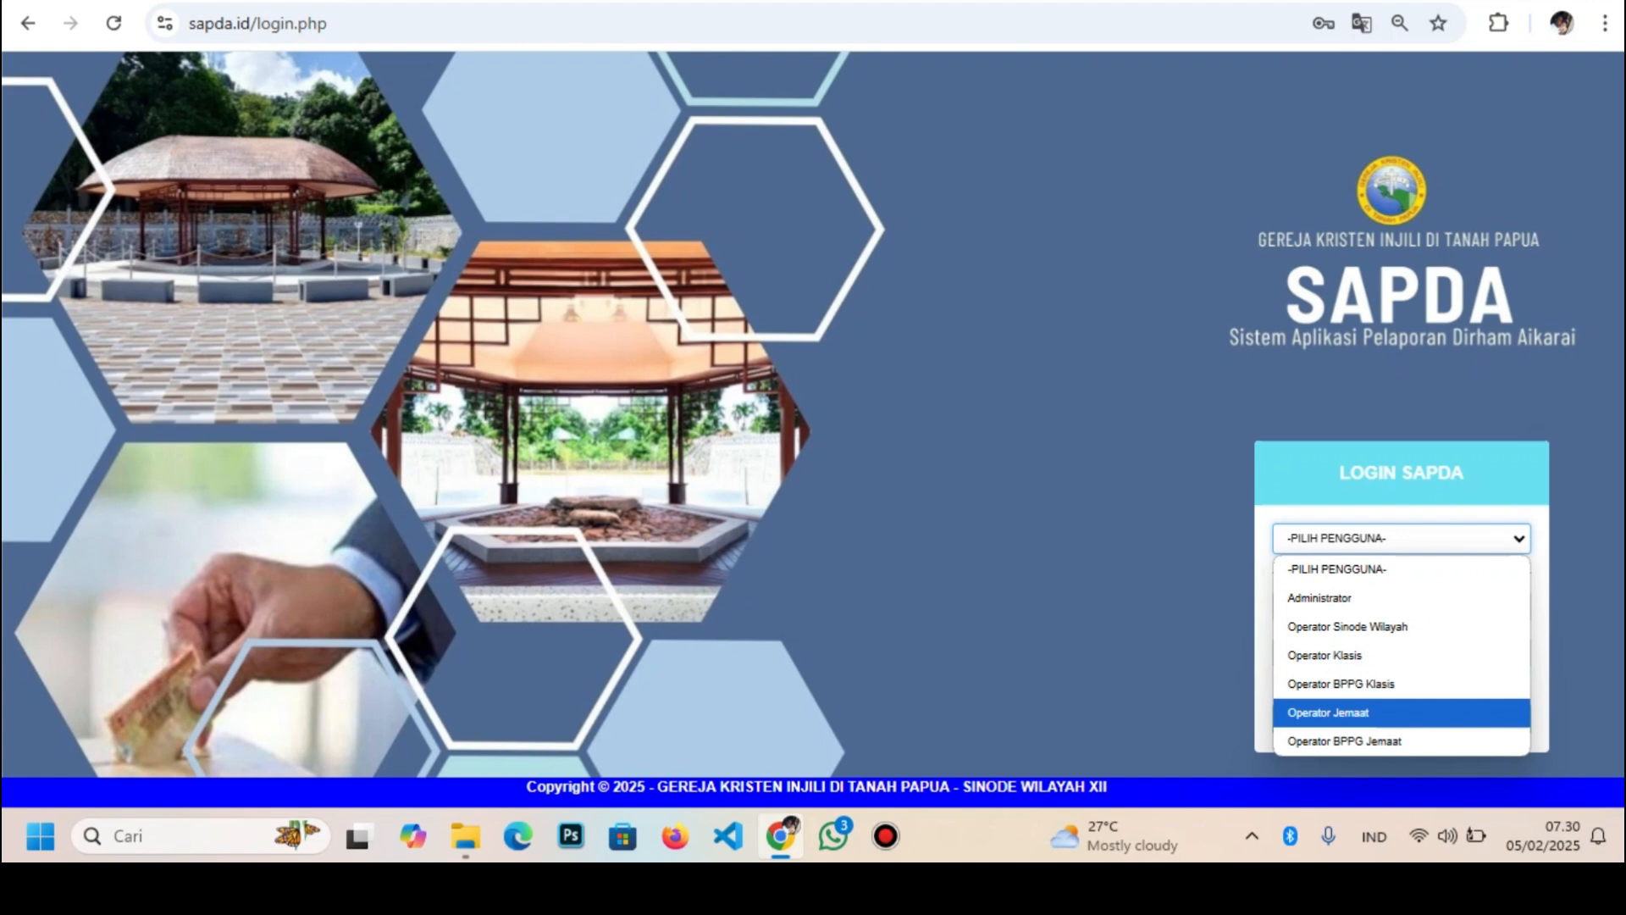
{"action": "left_click", "coordinate": [1355, 713]}
{"action": "left_click", "coordinate": [1376, 606]}
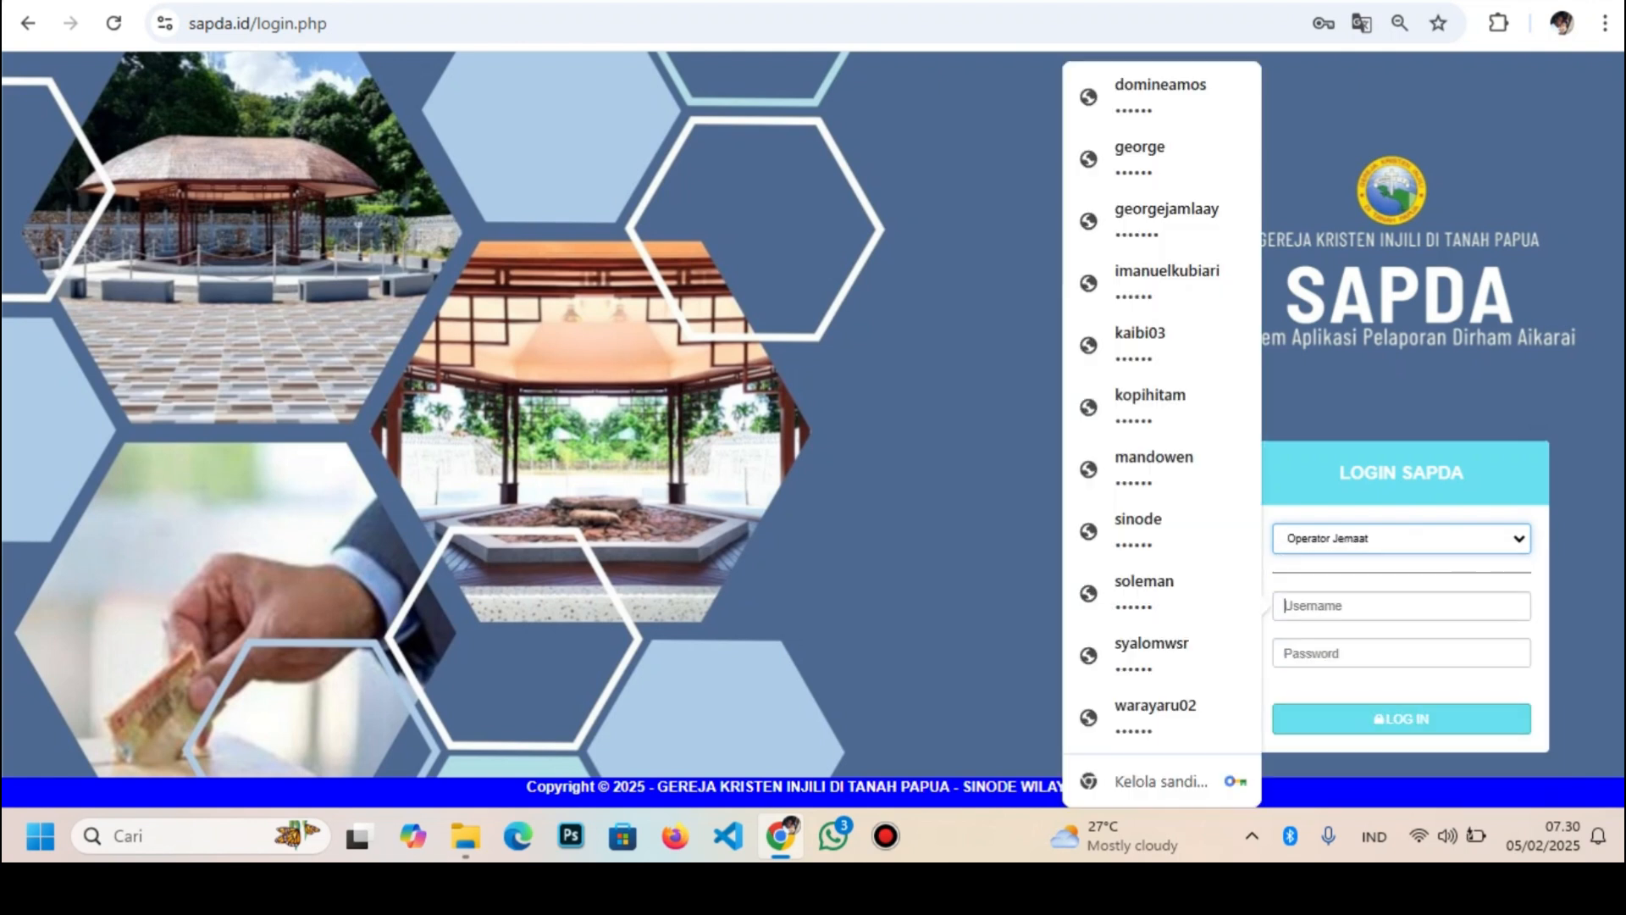
{"action": "left_click", "coordinate": [1162, 96]}
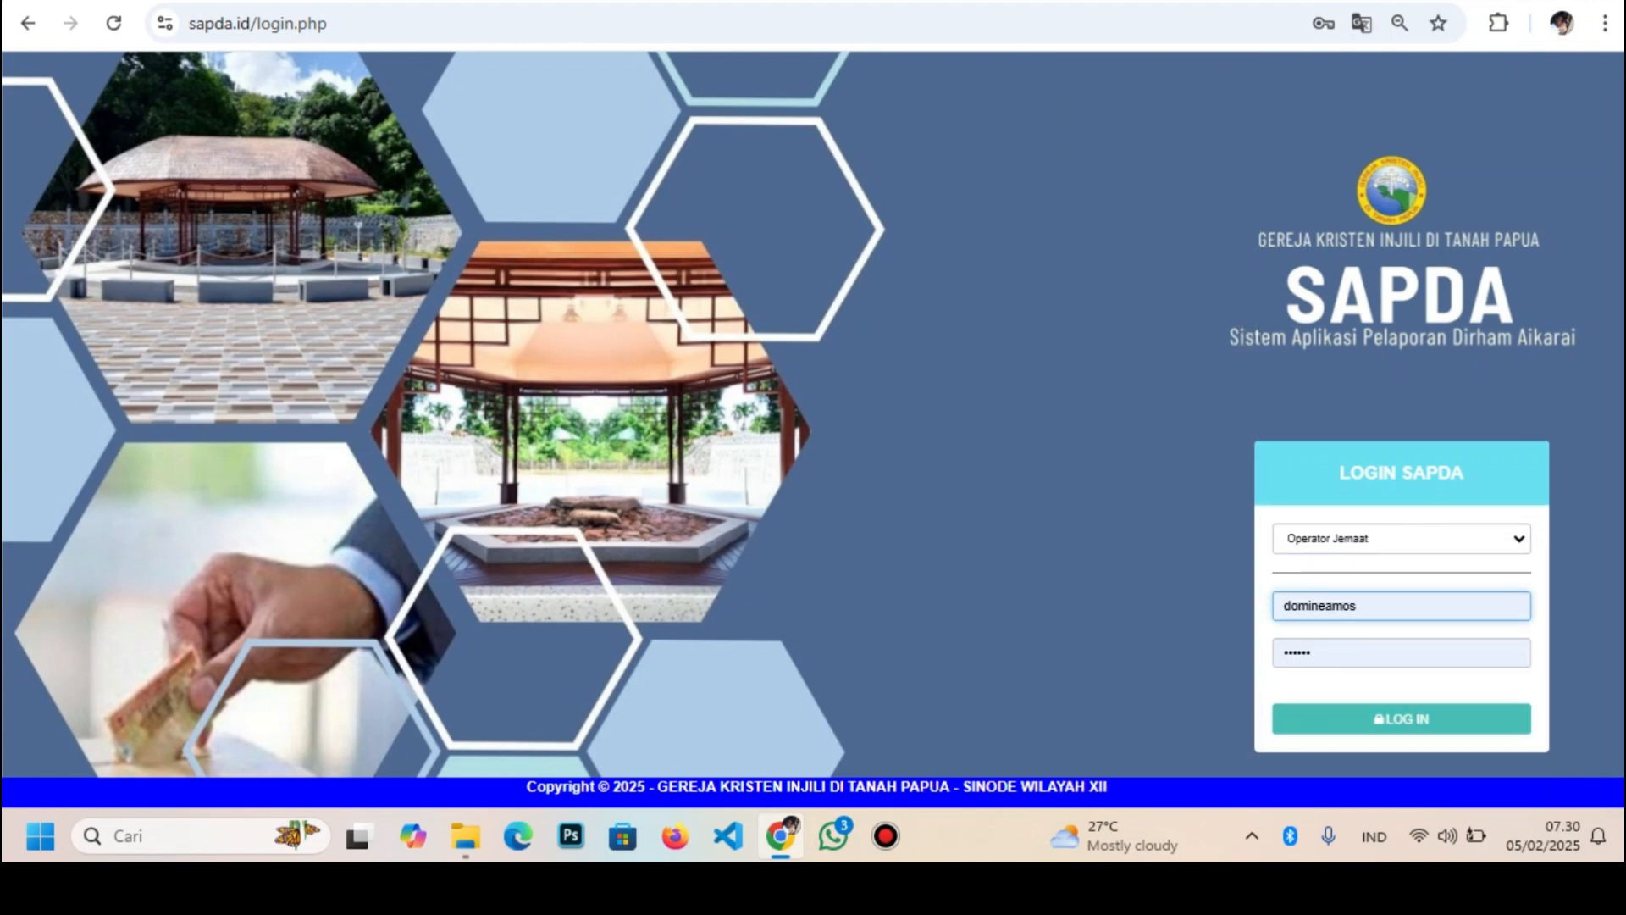
{"action": "left_click", "coordinate": [1402, 719]}
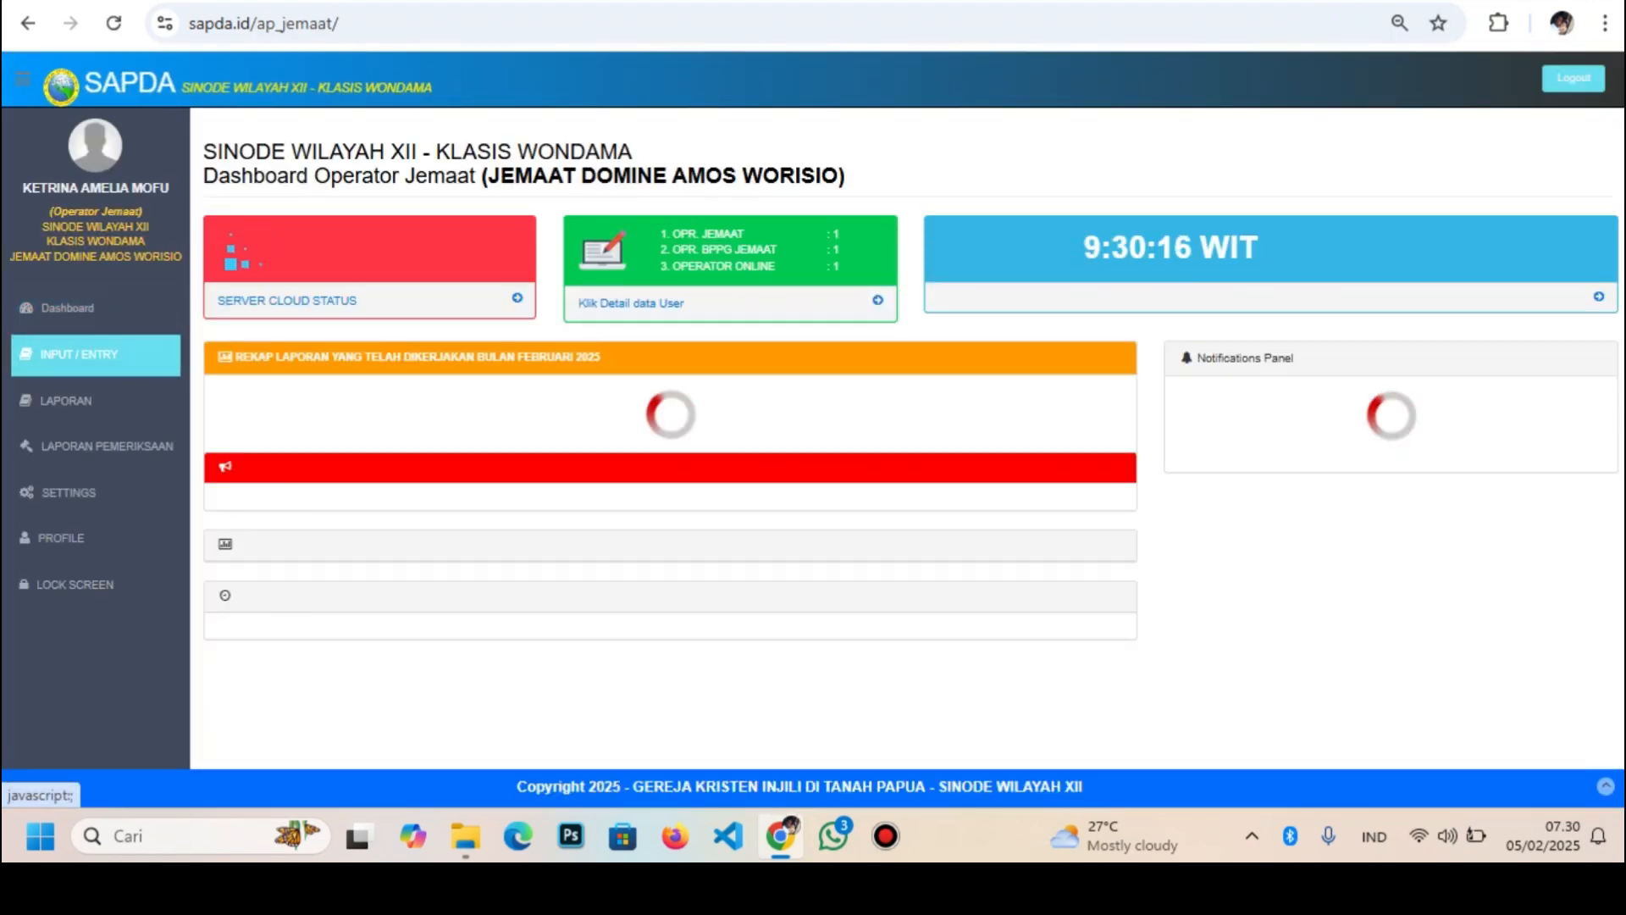
Expand the INPUT / ENTRY sidebar submenu, collapsing and re-expanding it once
{"action": "left_click", "coordinate": [94, 355]}
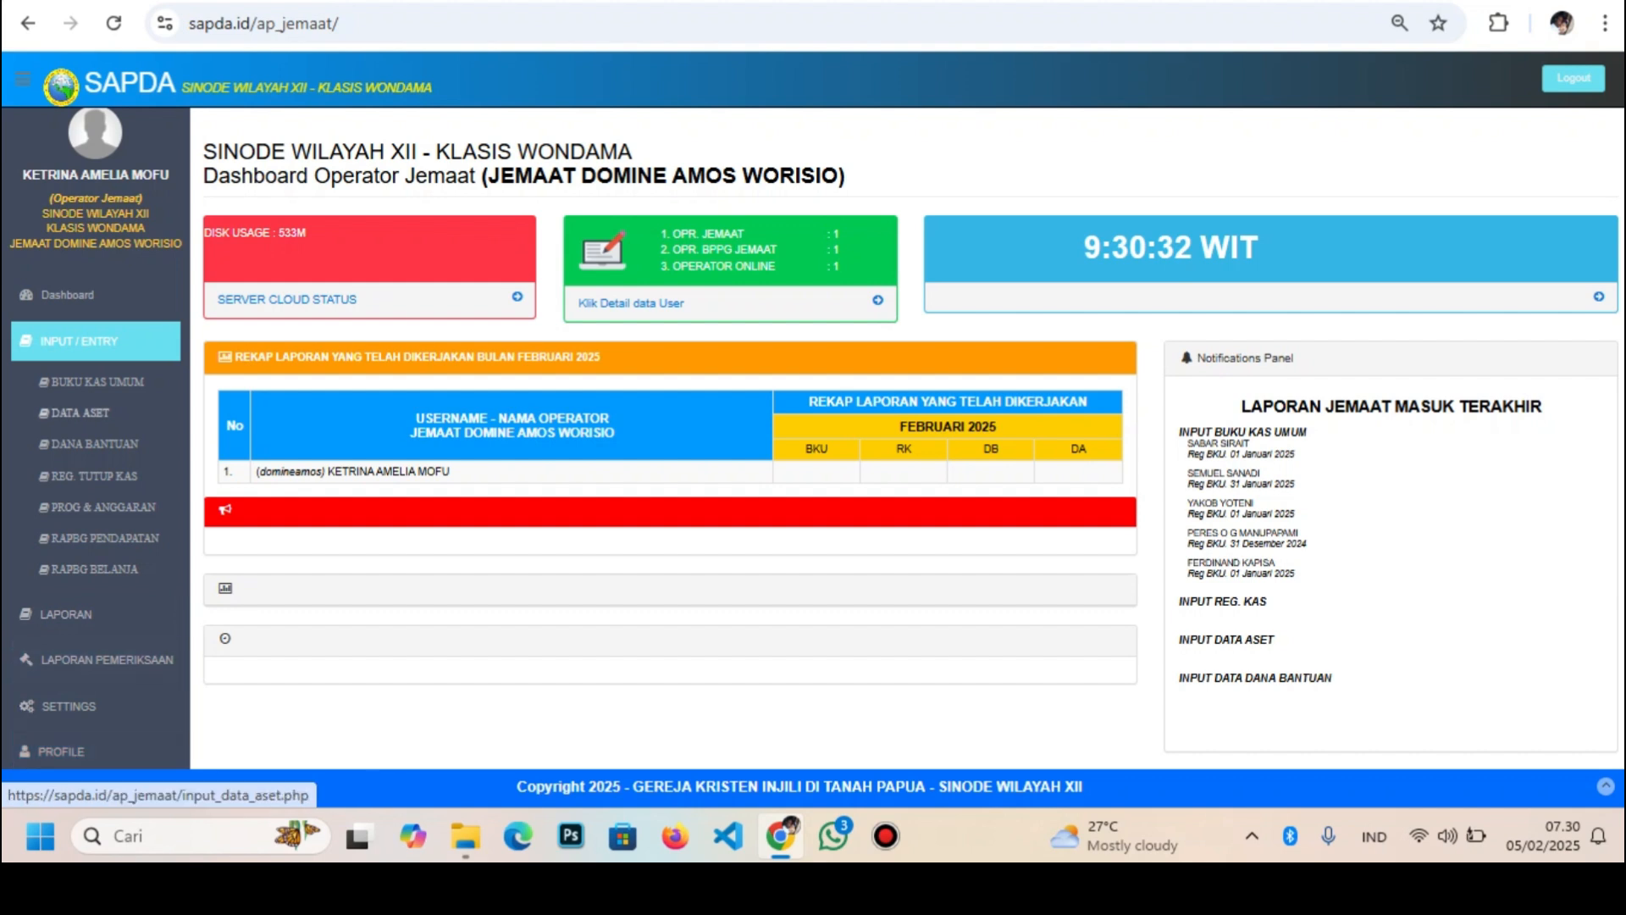
{"action": "left_click", "coordinate": [95, 342]}
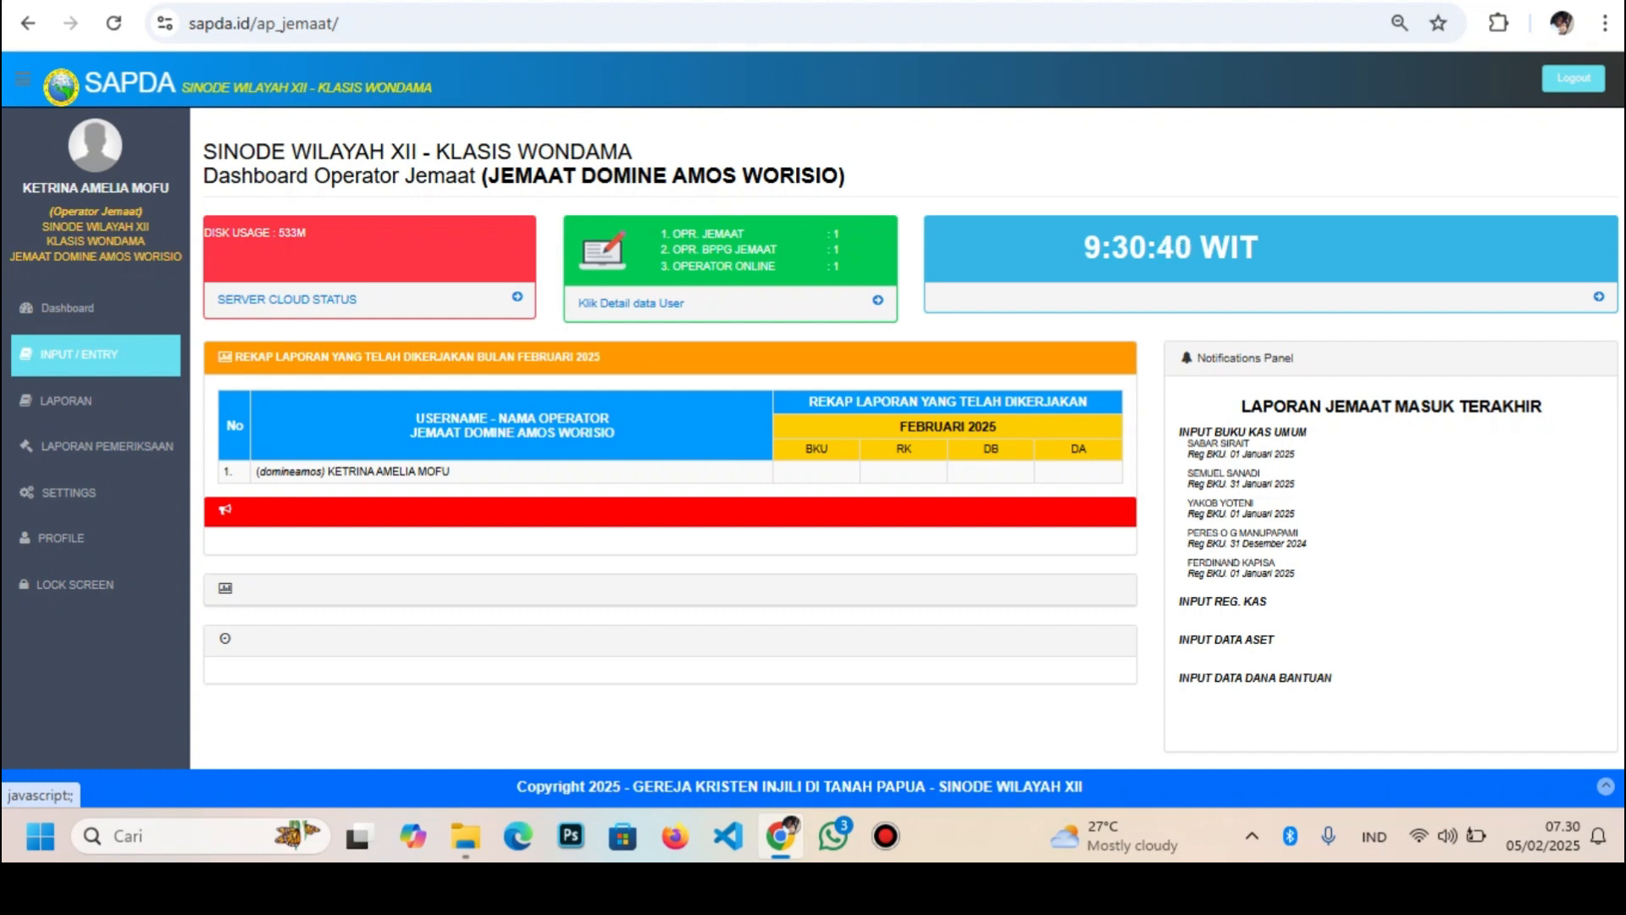
{"action": "left_click", "coordinate": [96, 354]}
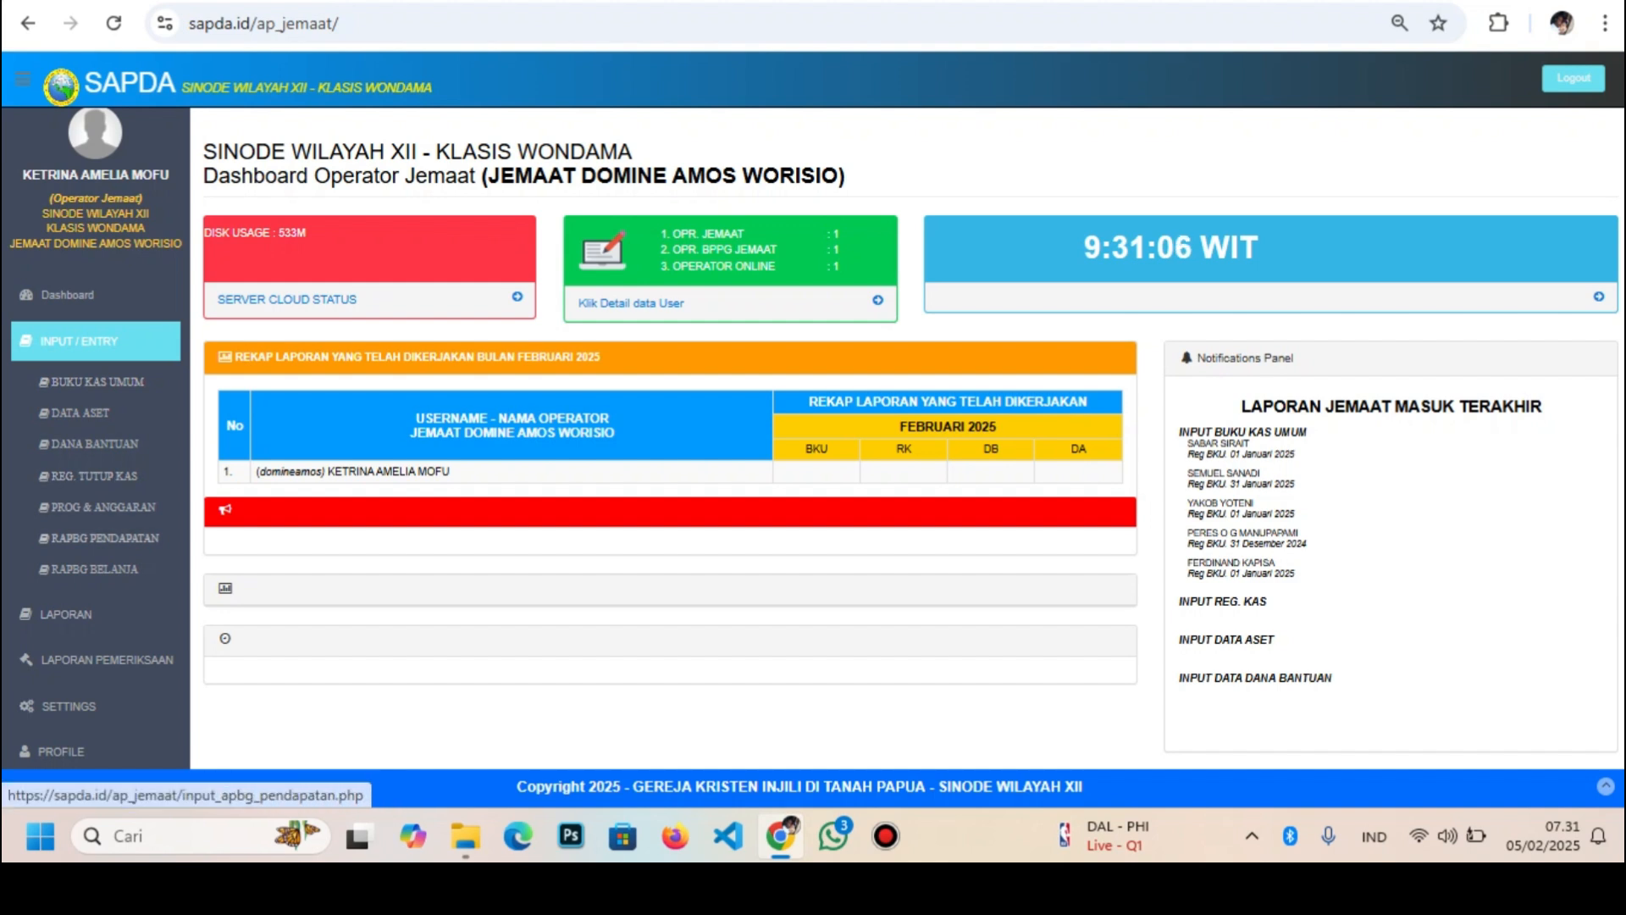
Expand the LAPORAN submenu to list report types like Buku Kas Umum and Rekap Tahunan
{"action": "left_click", "coordinate": [66, 614]}
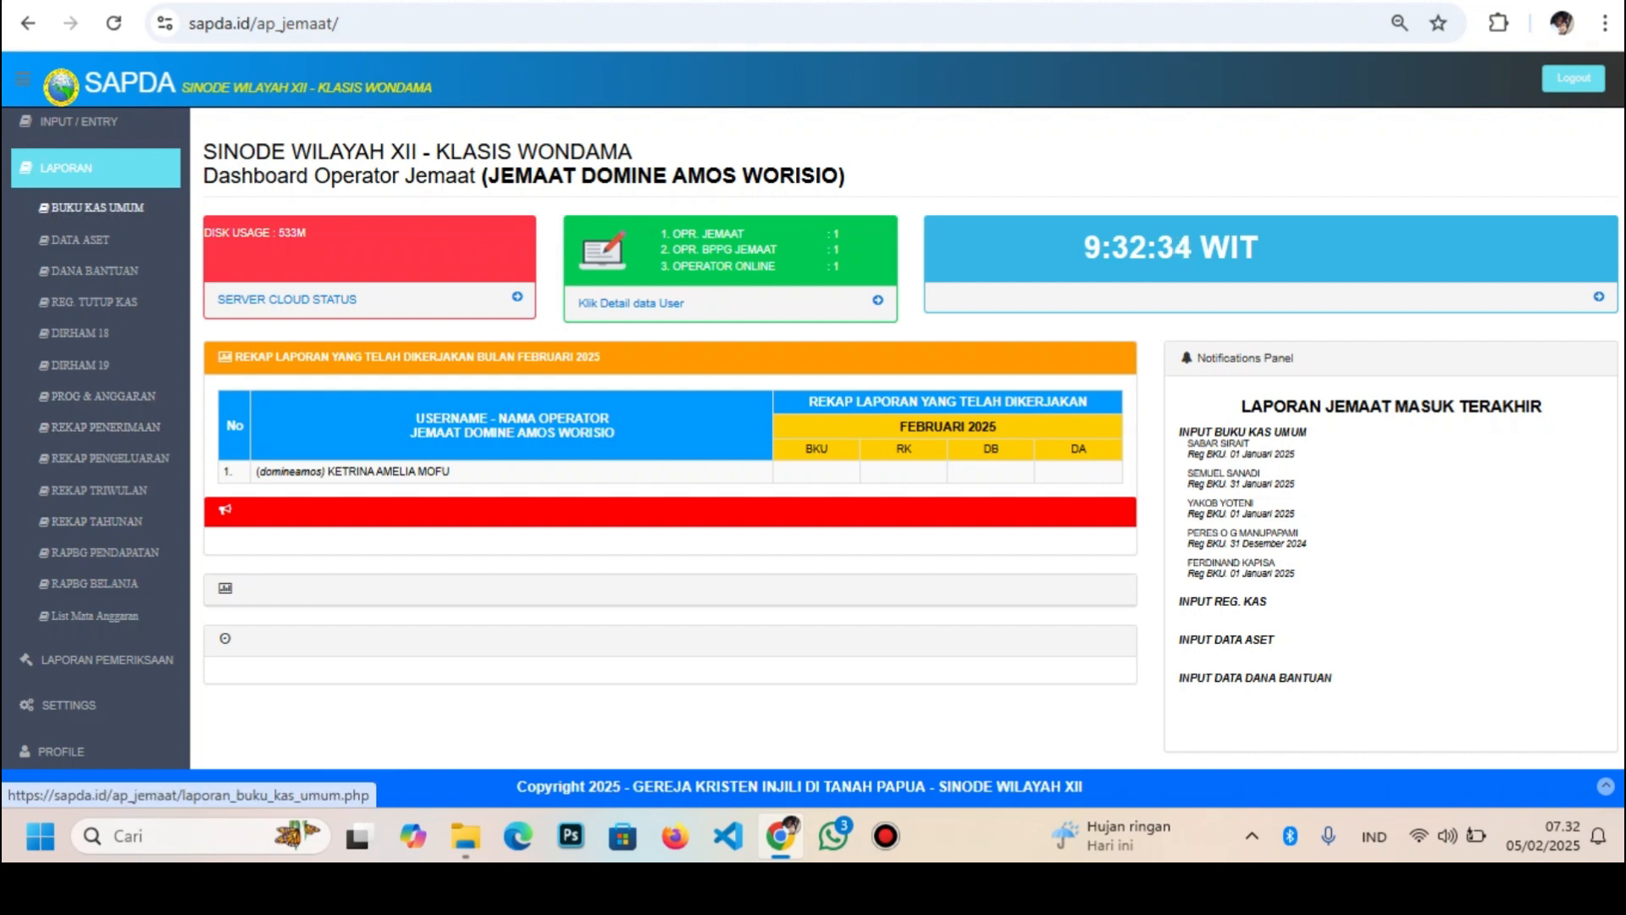
Visit the Buku Kas Umum report, then open the Buku Kas Umum entry form
{"action": "left_click", "coordinate": [98, 207]}
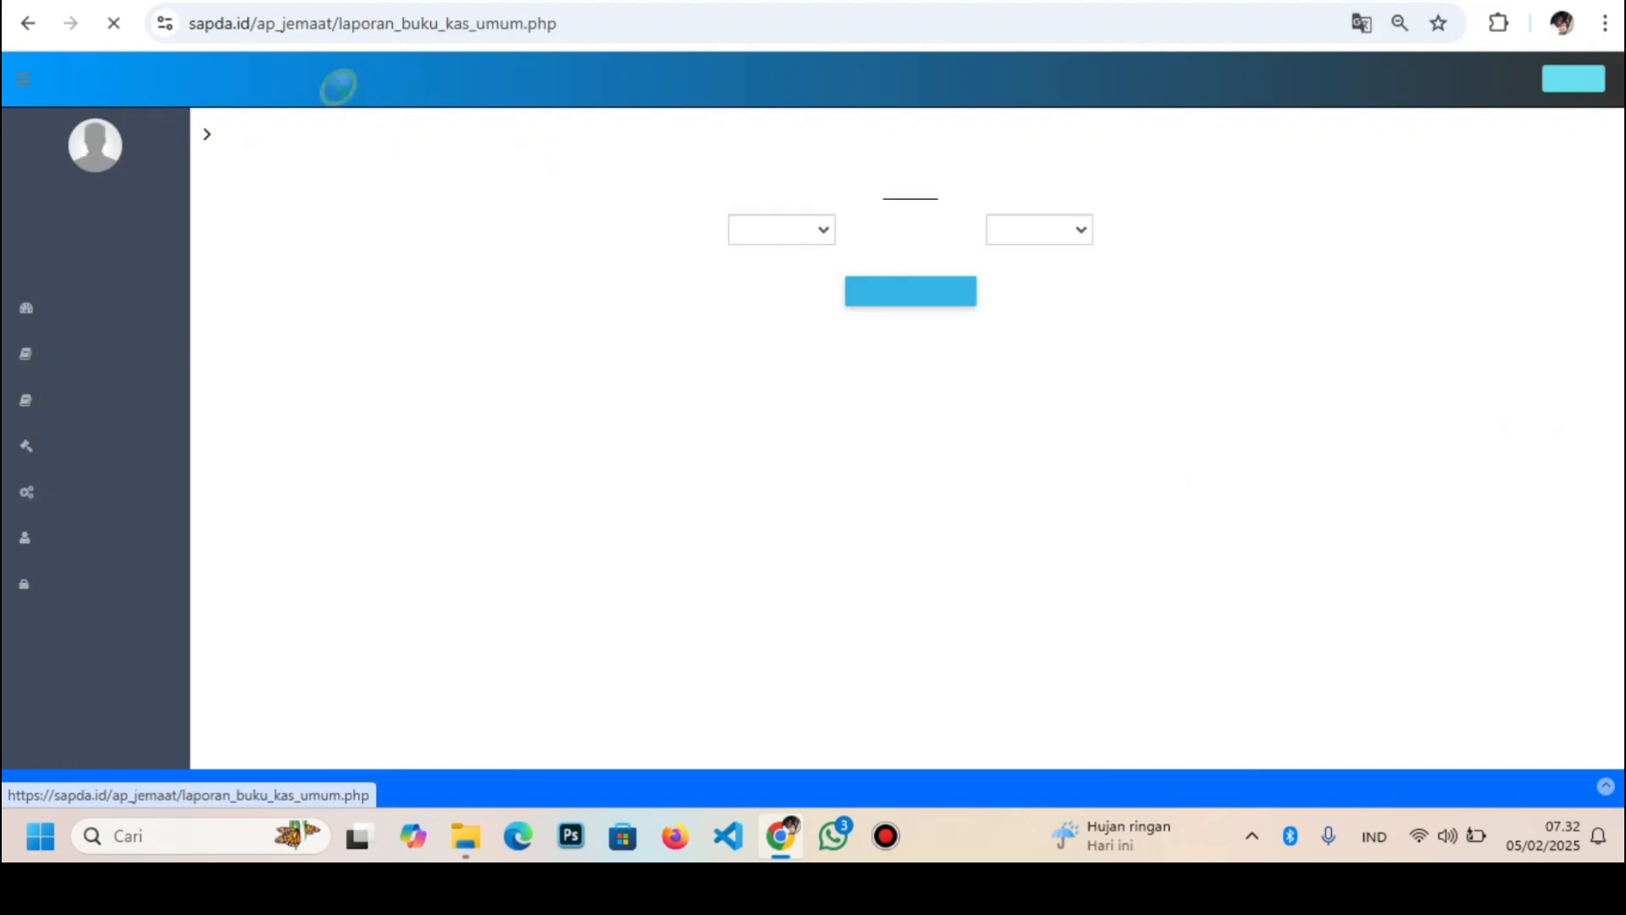
{"action": "left_click", "coordinate": [95, 354]}
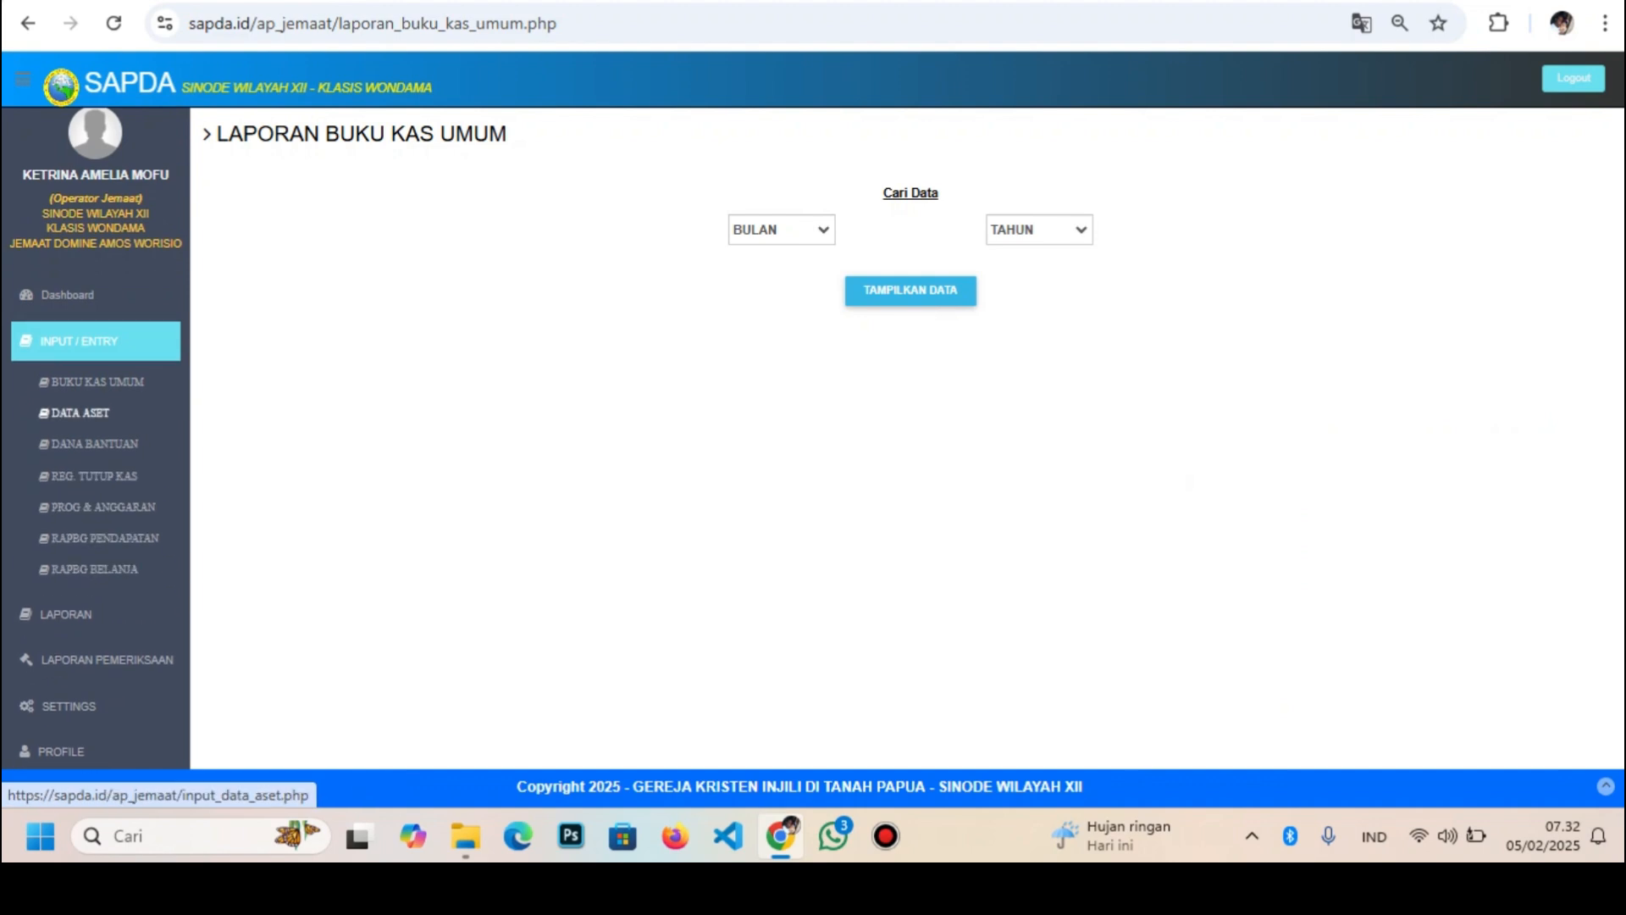
{"action": "left_click", "coordinate": [98, 382]}
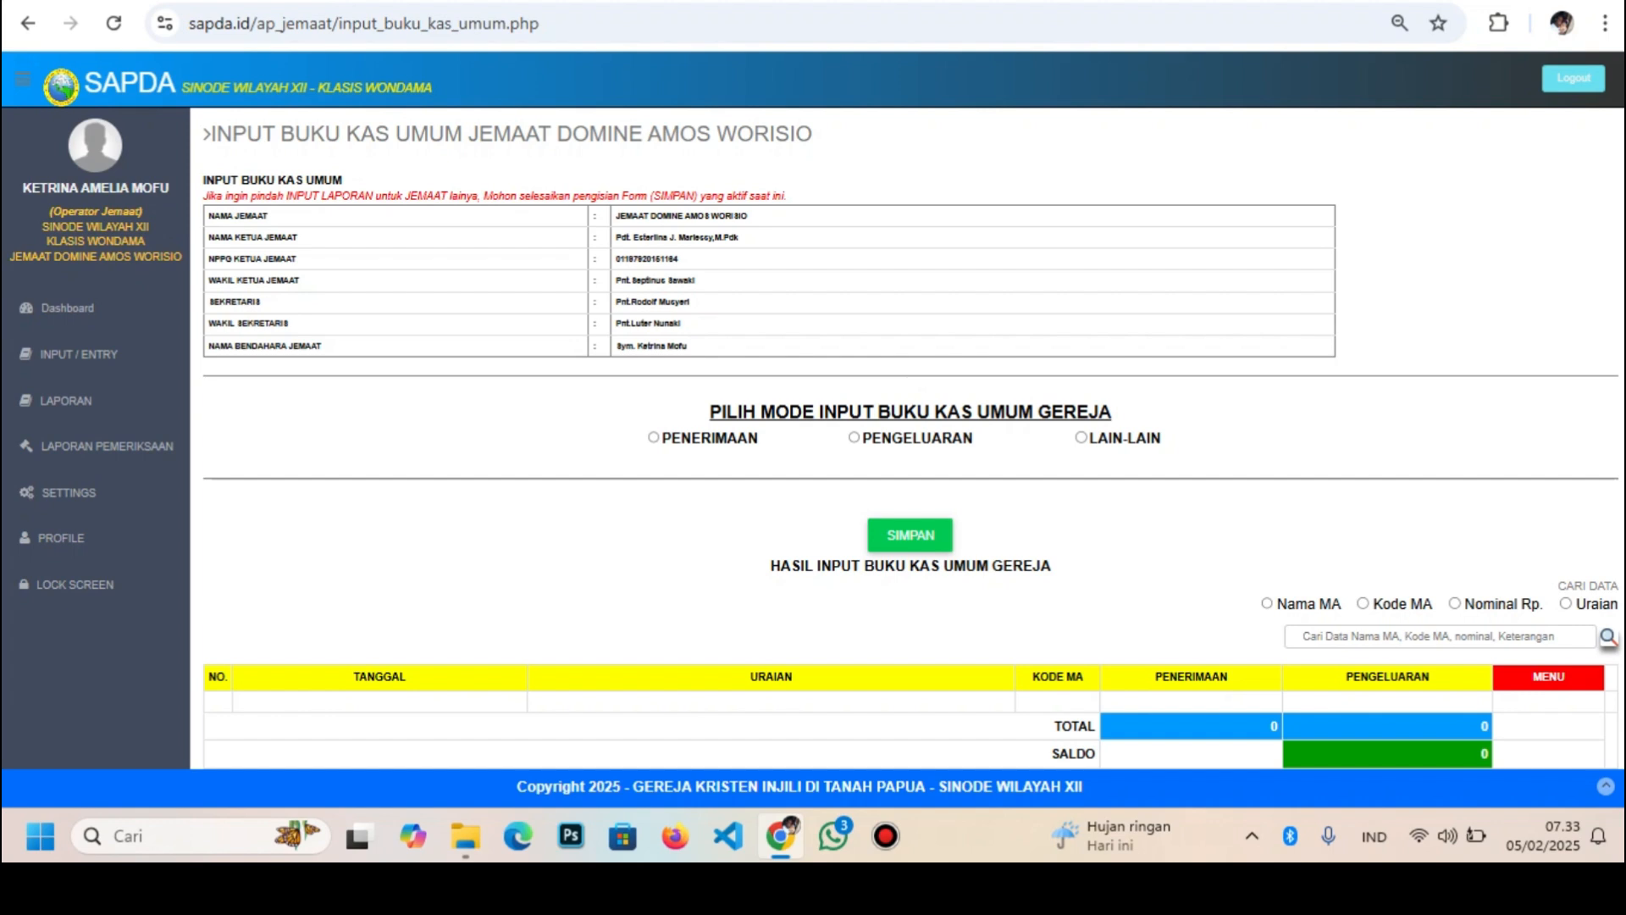
Start a receipt entry, initially picking 6 January 2025 and type 401.2
{"action": "left_click", "coordinate": [653, 437]}
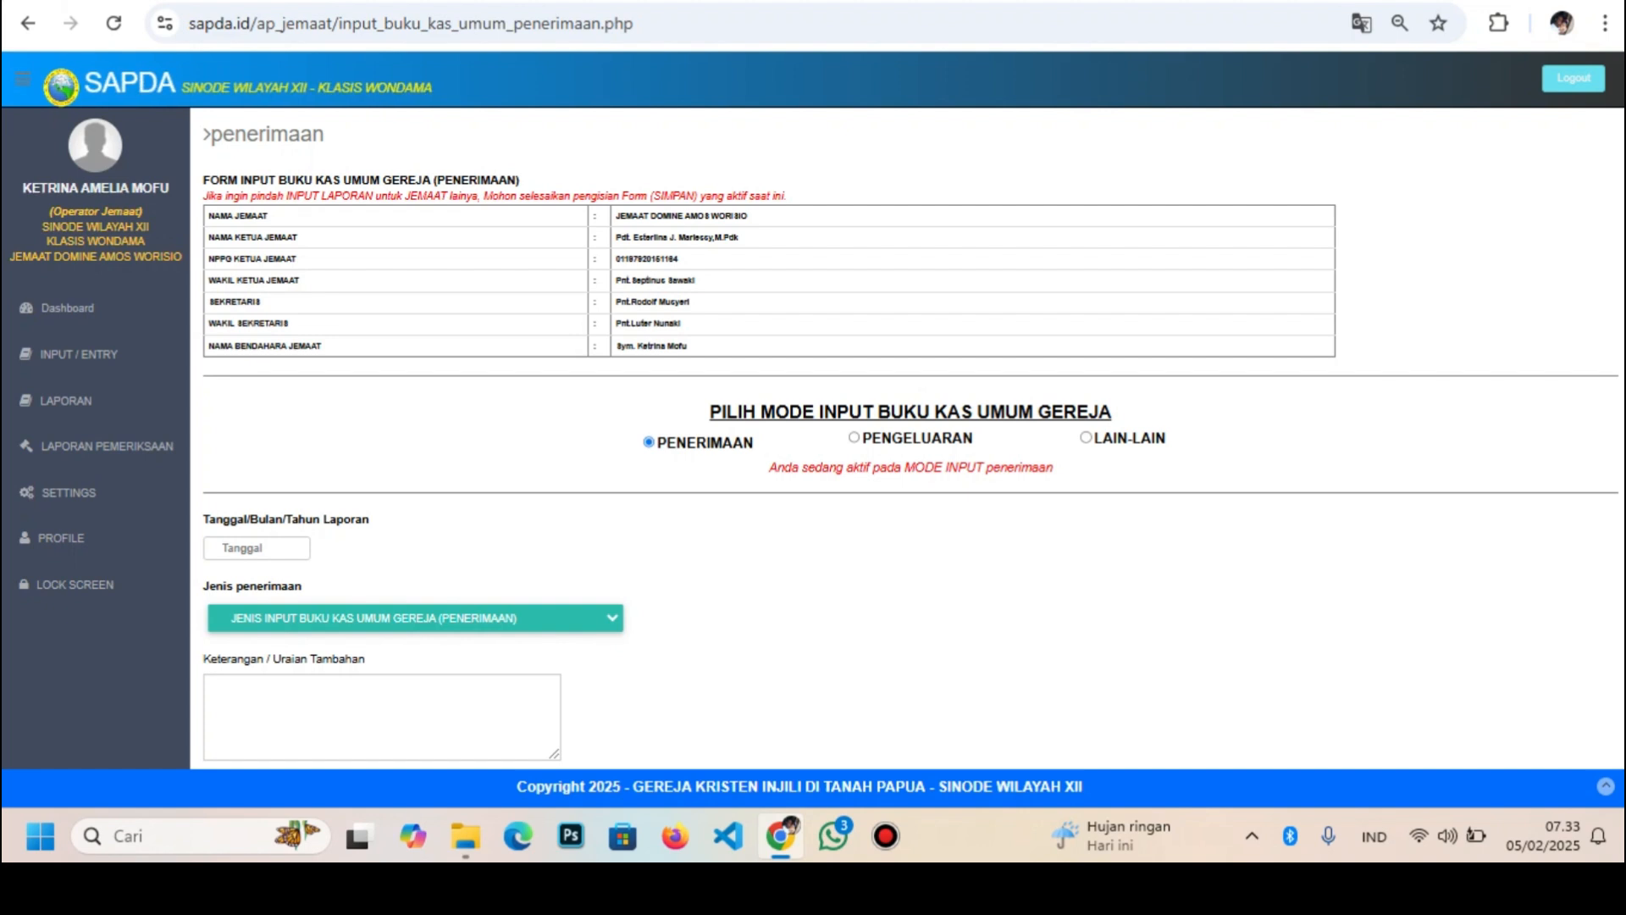
{"action": "left_click", "coordinate": [257, 548]}
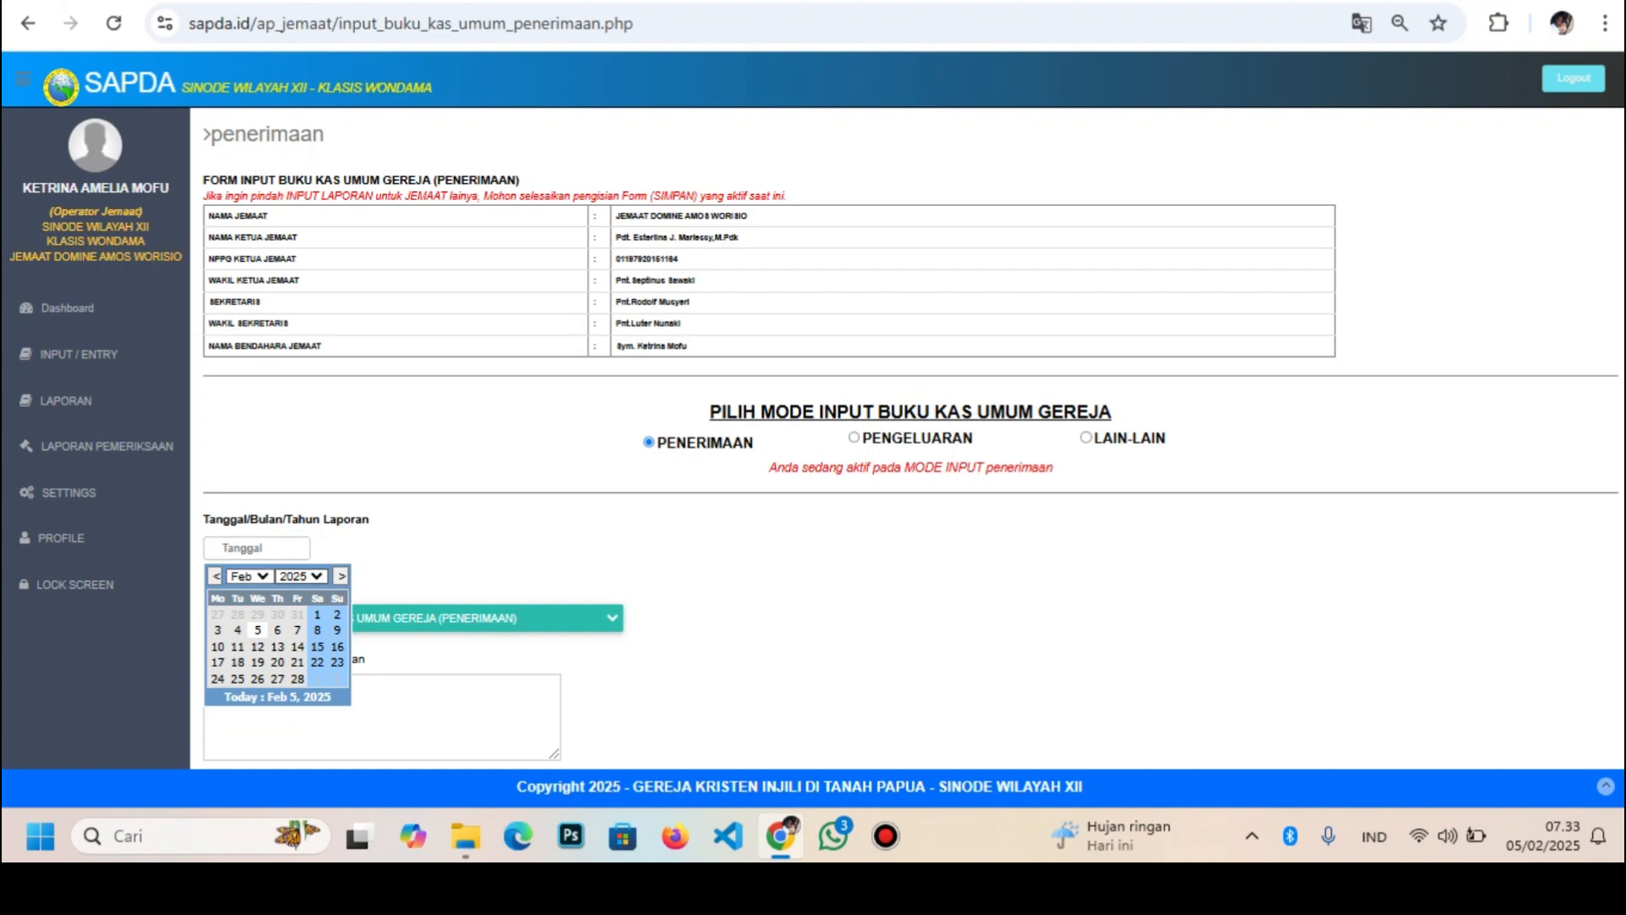
{"action": "left_click", "coordinate": [251, 577]}
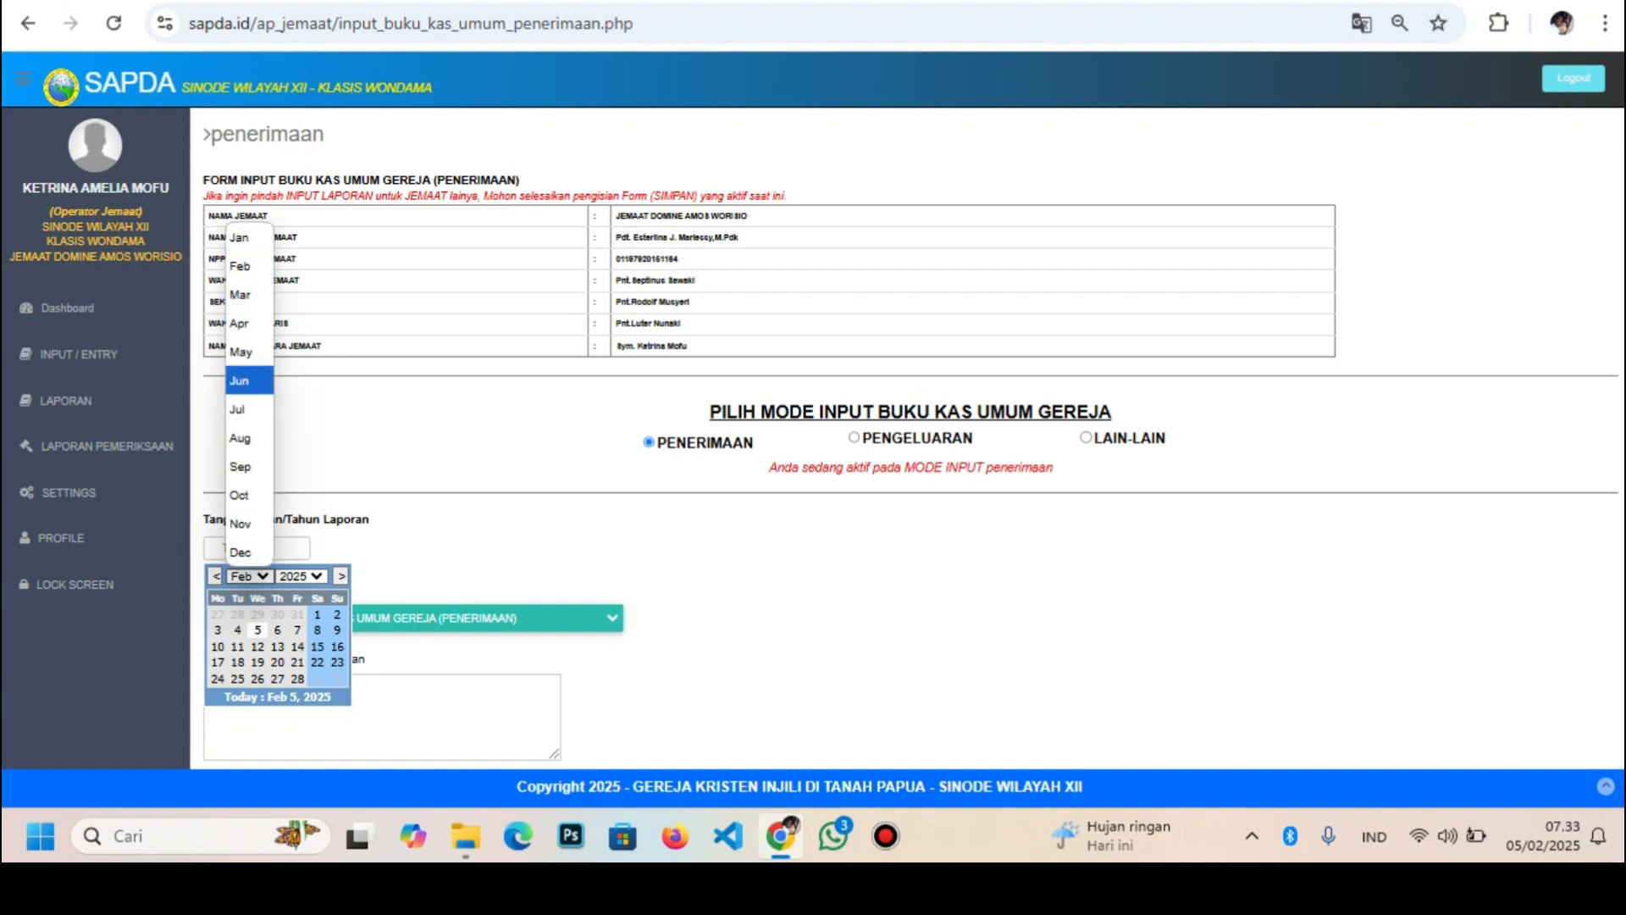
{"action": "left_click", "coordinate": [240, 238]}
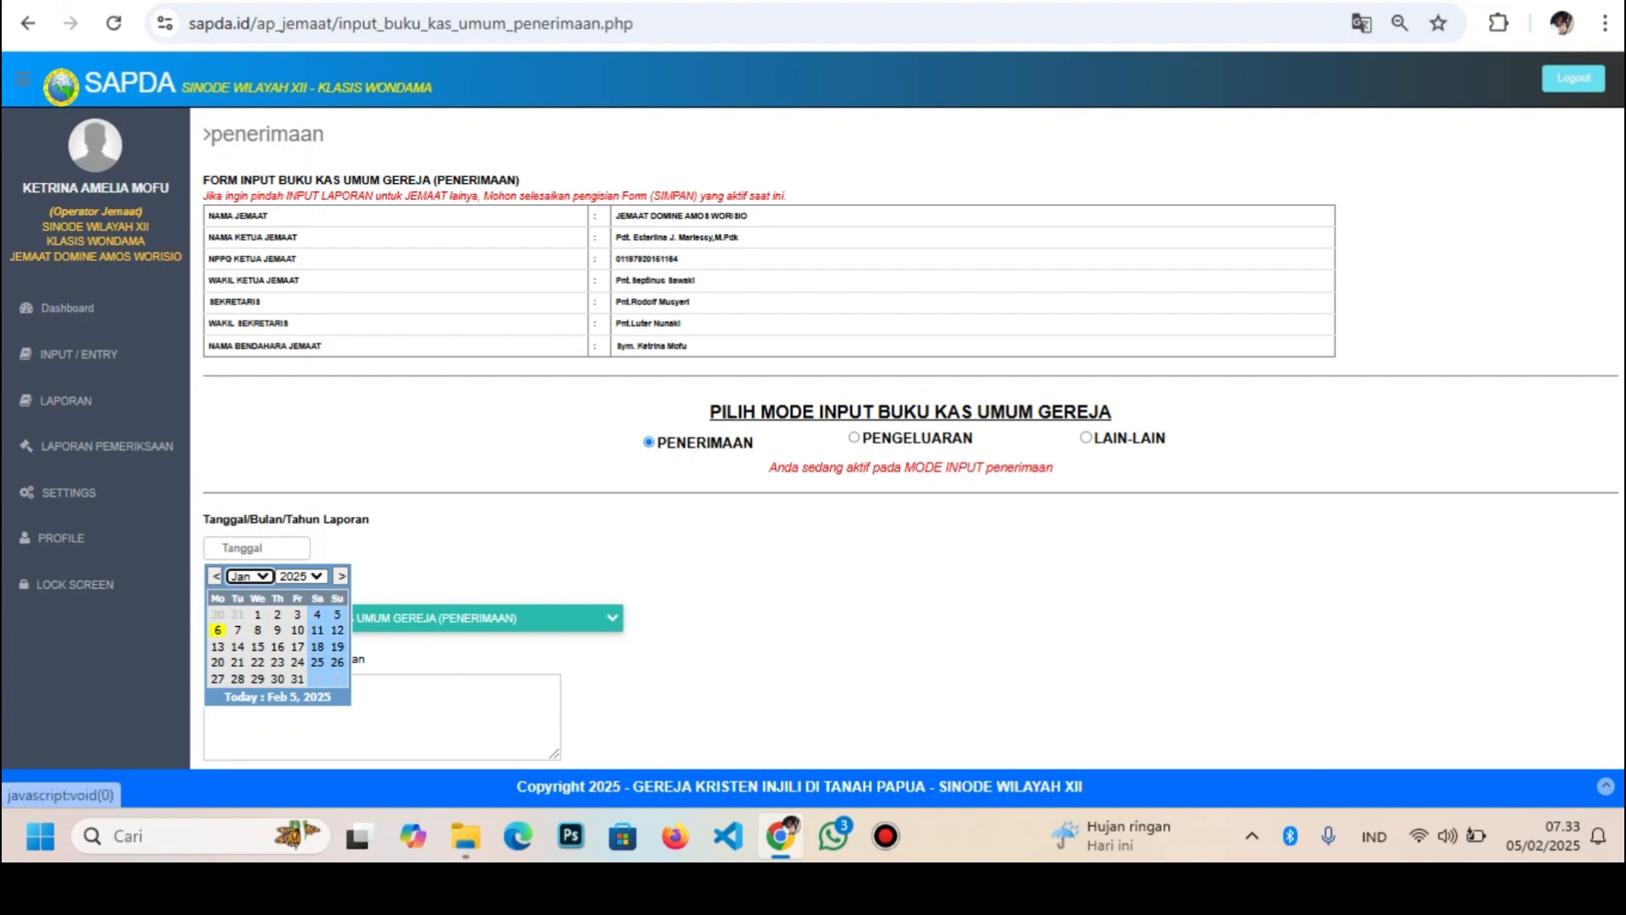
{"action": "left_click", "coordinate": [218, 631]}
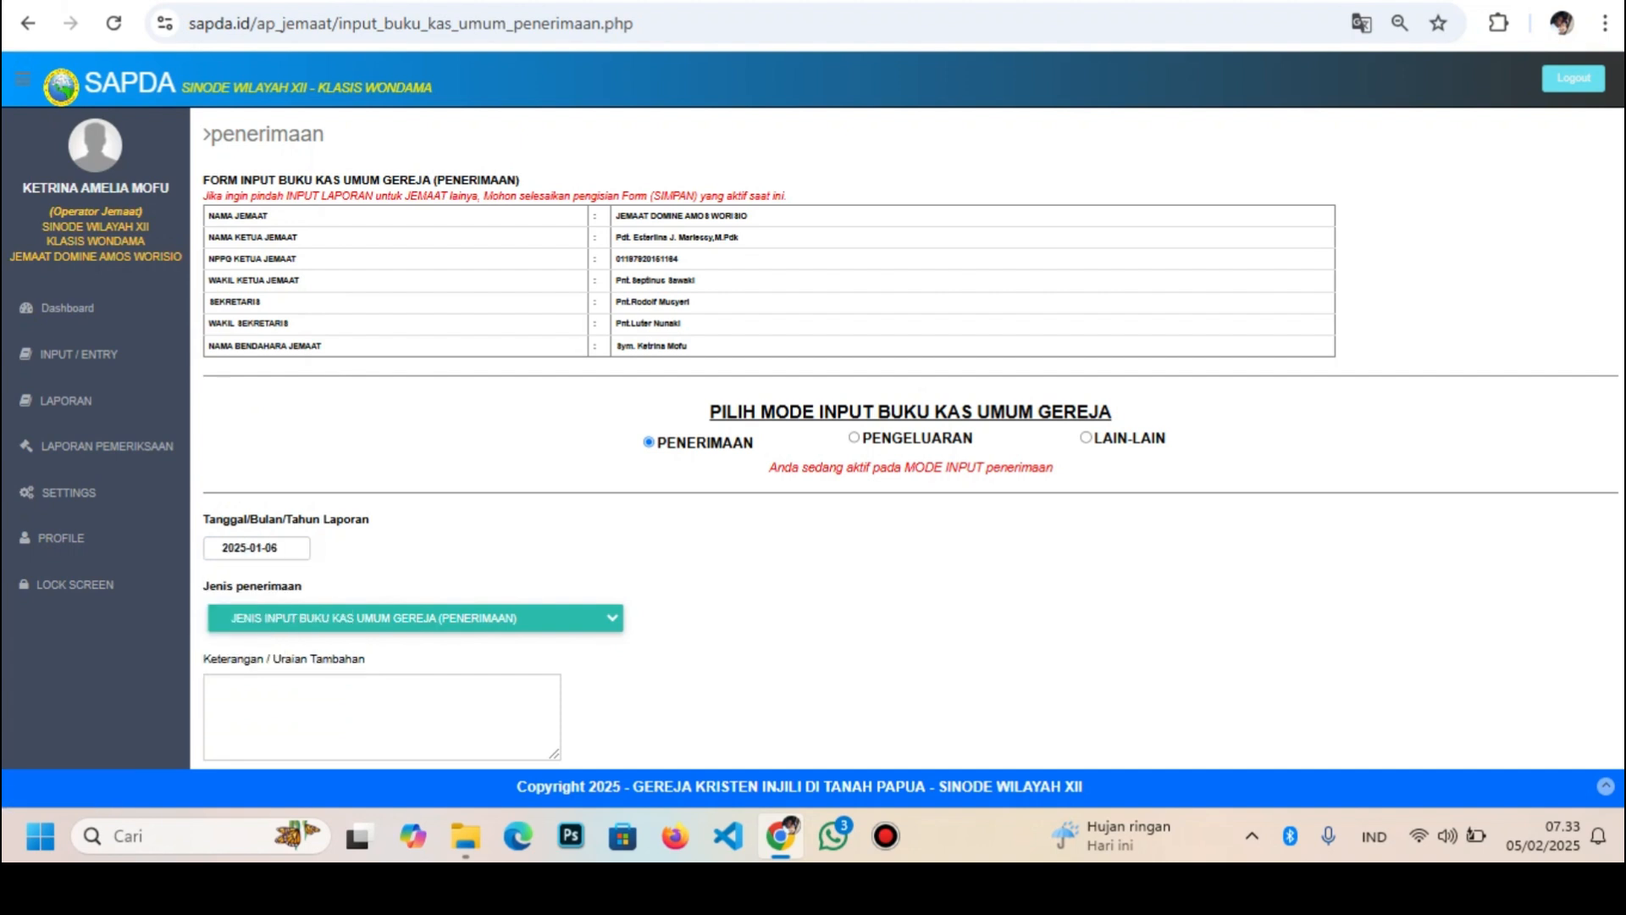
{"action": "left_click", "coordinate": [415, 619]}
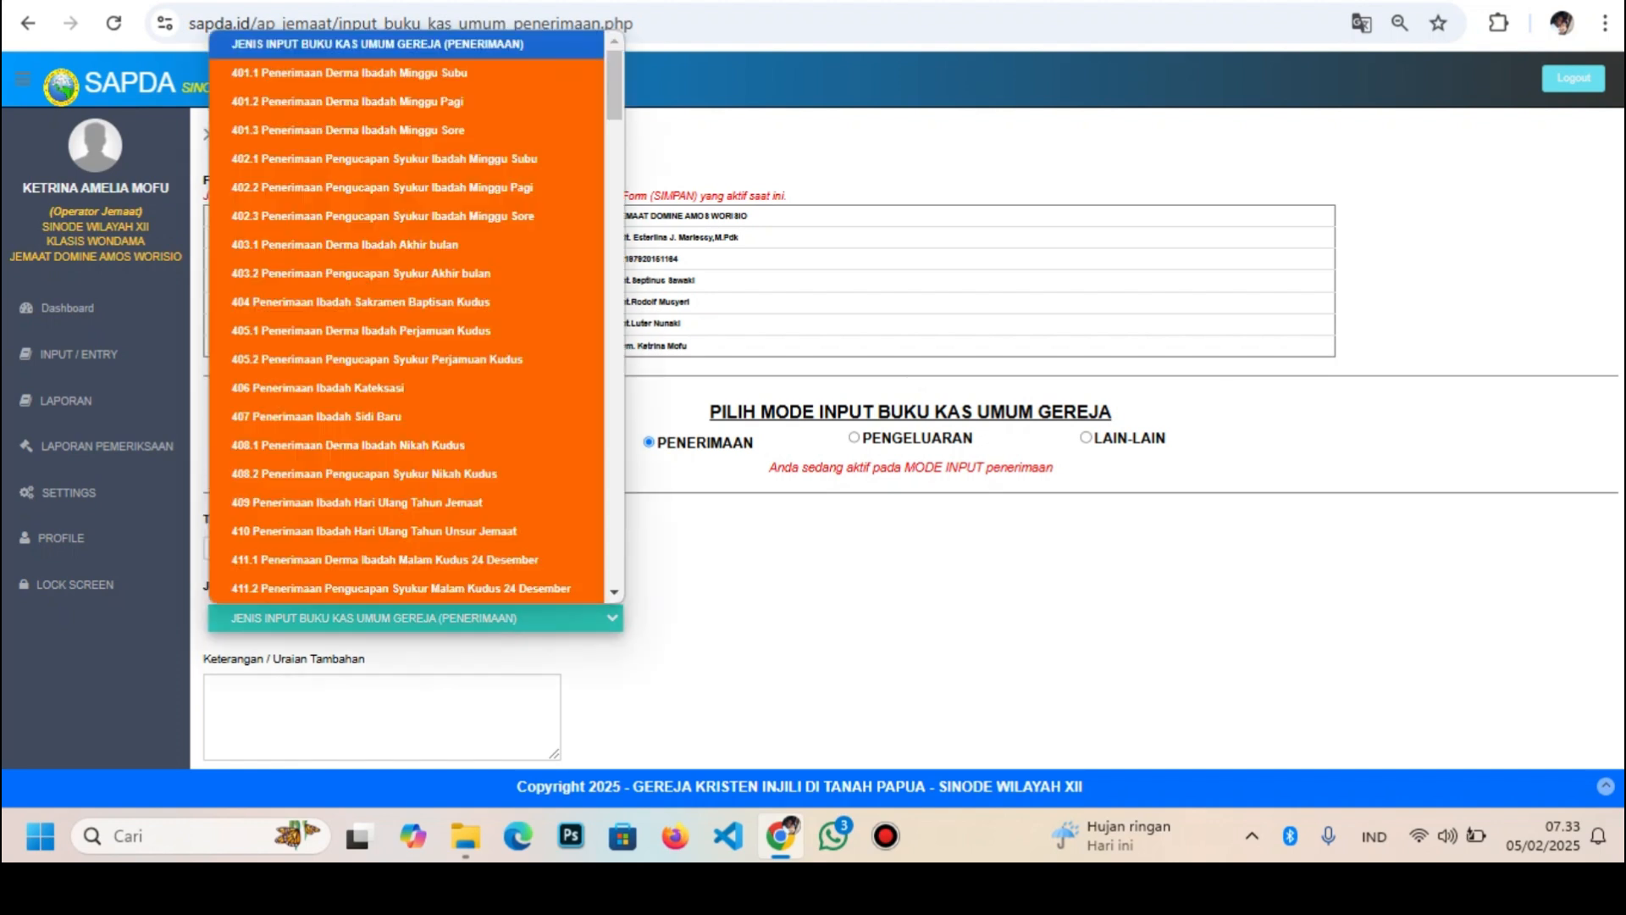
{"action": "left_click", "coordinate": [348, 100]}
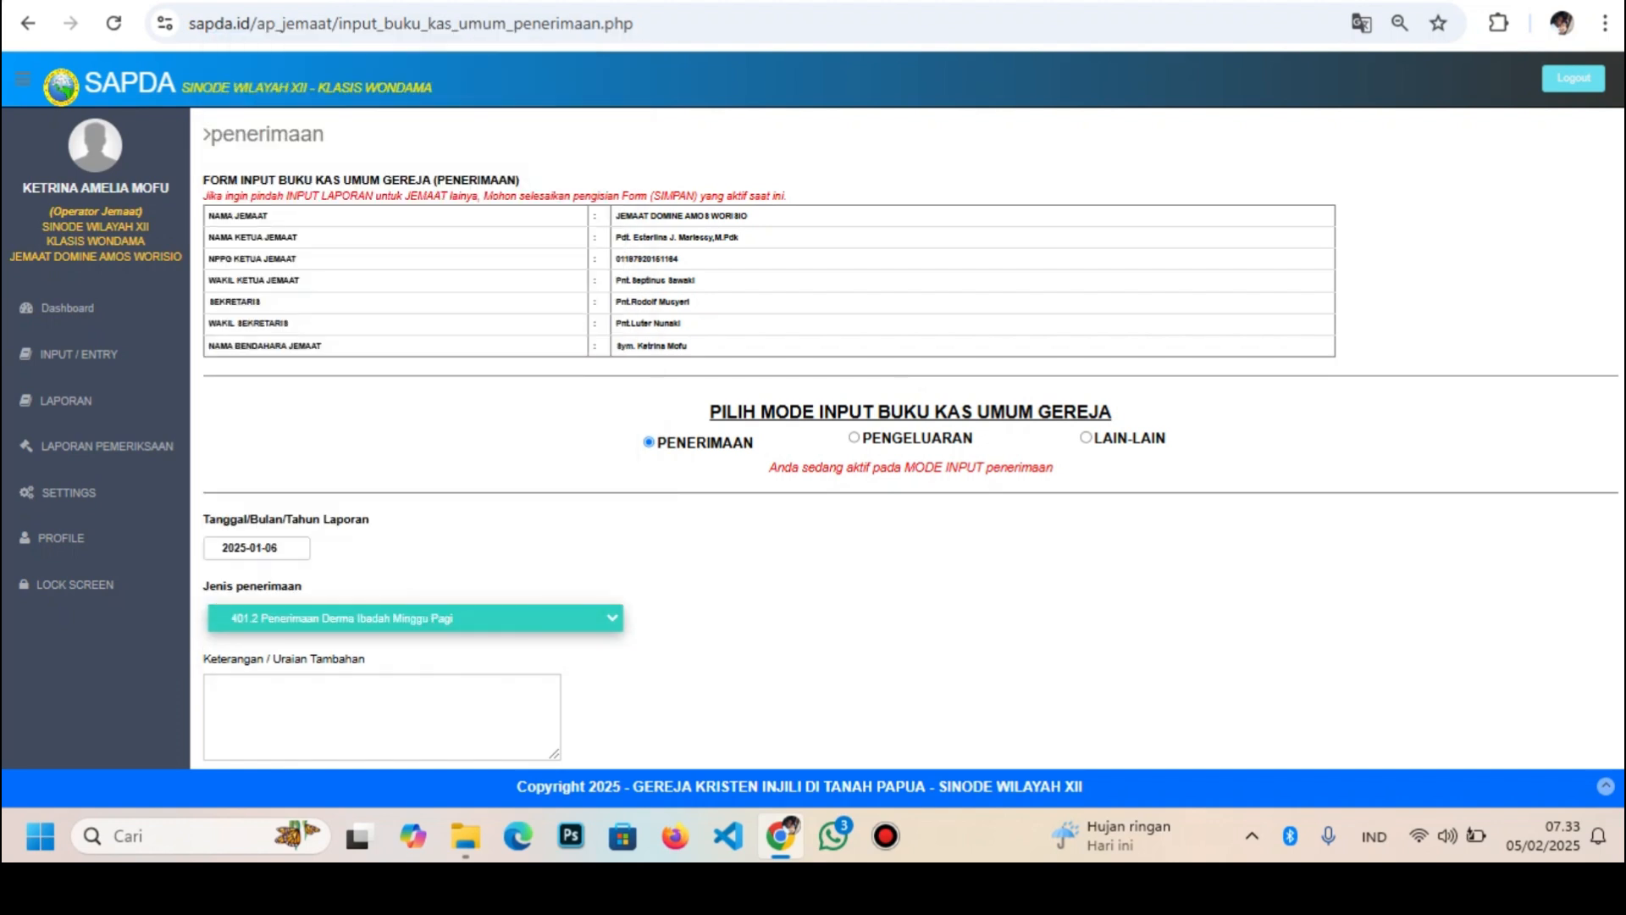
{"action": "scroll", "coordinate": [907, 438], "scroll_direction": "down", "scroll_amount": 2}
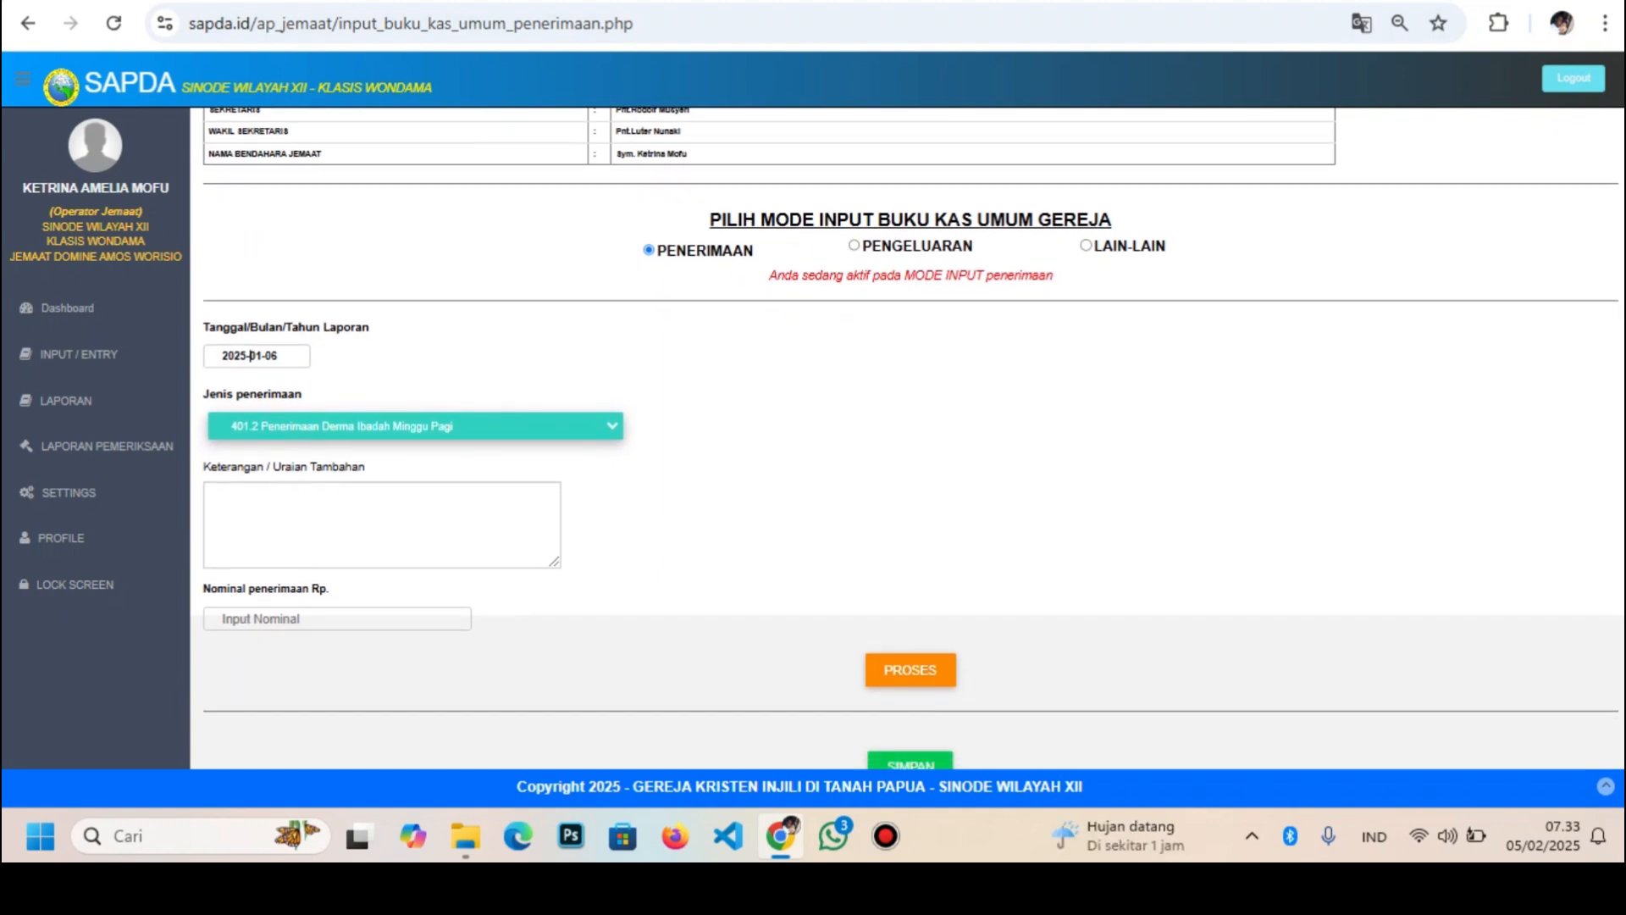
Correct the date to 2025-01-01, choose type 418.1 New Year offering, and enter 3000000
{"action": "left_click", "coordinate": [250, 355]}
{"action": "left_click", "coordinate": [249, 384]}
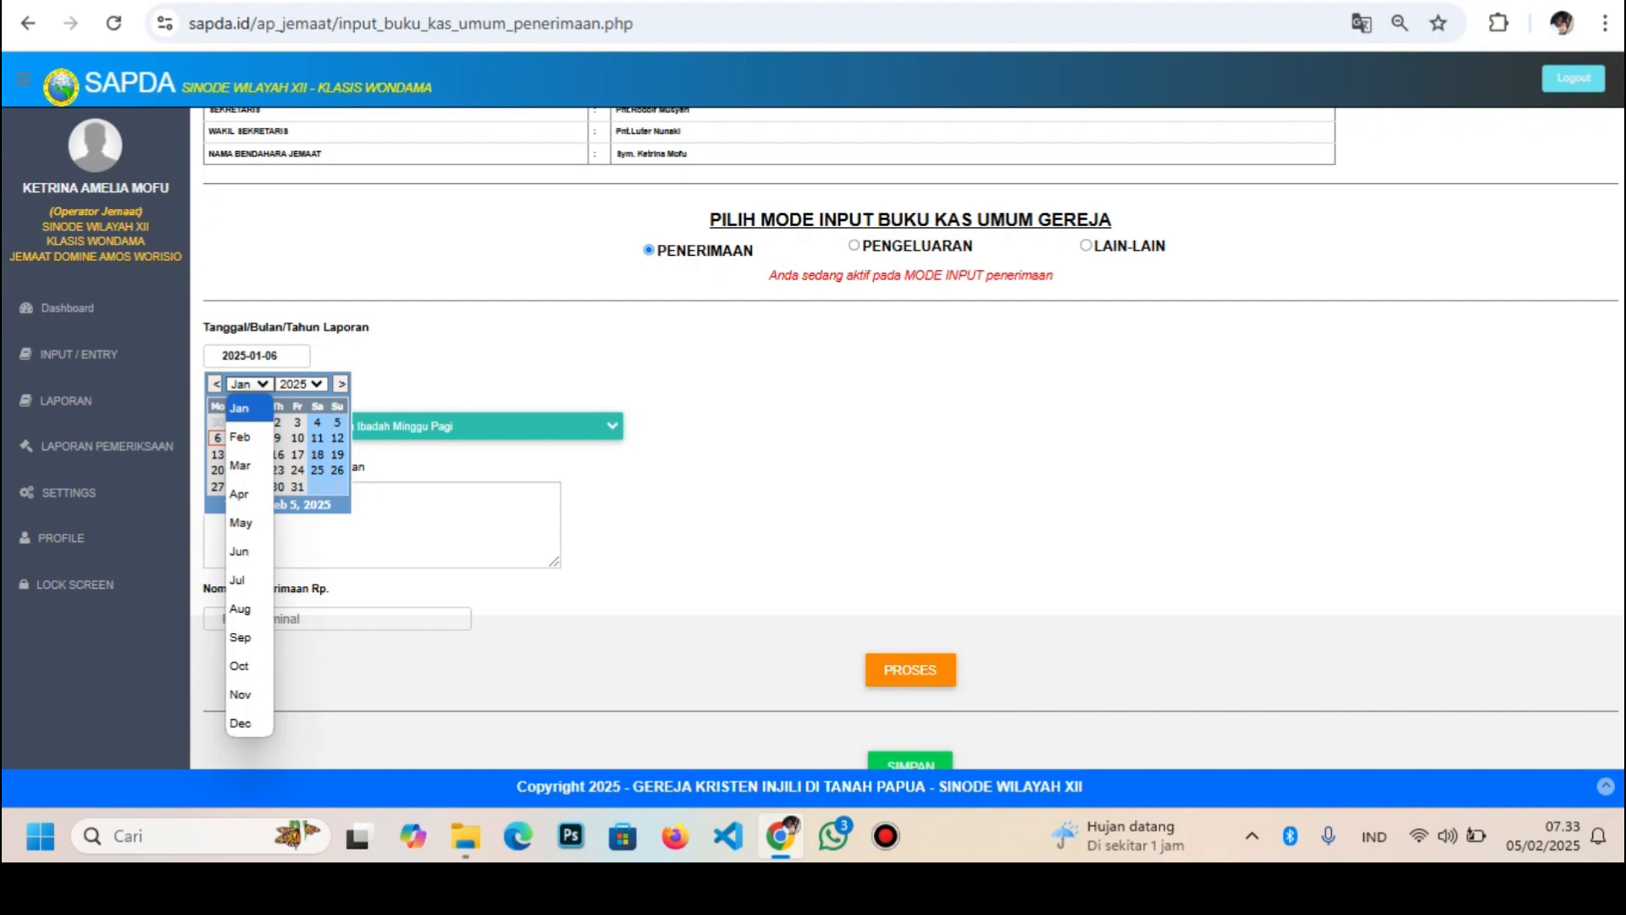
{"action": "left_click", "coordinate": [249, 384]}
{"action": "left_click", "coordinate": [258, 422]}
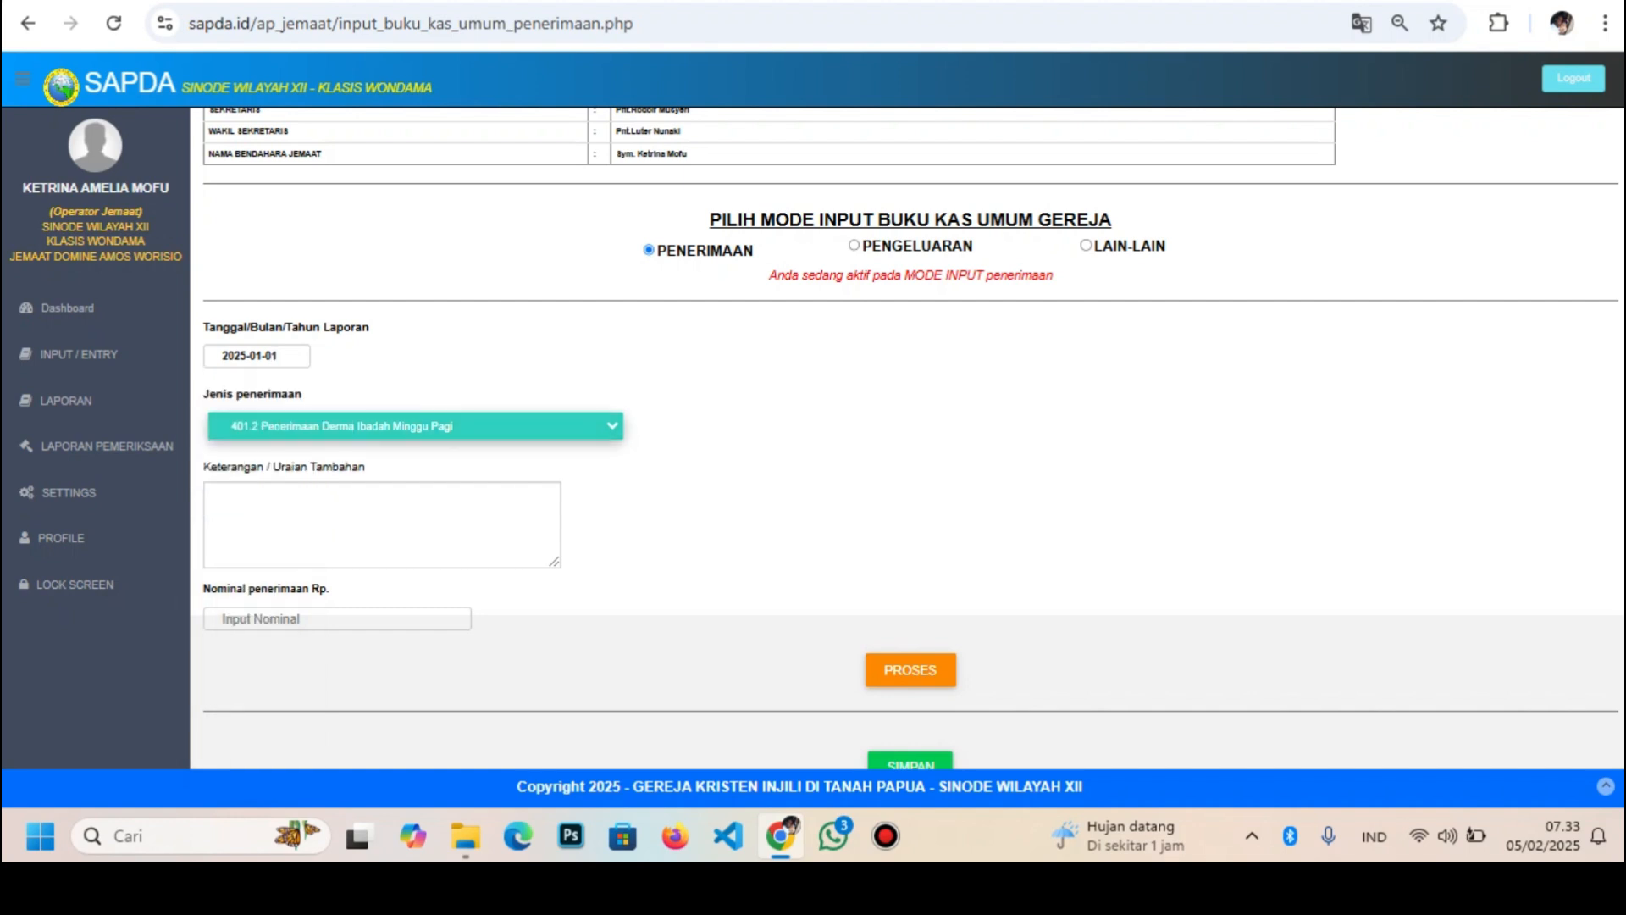
{"action": "left_click", "coordinate": [415, 426]}
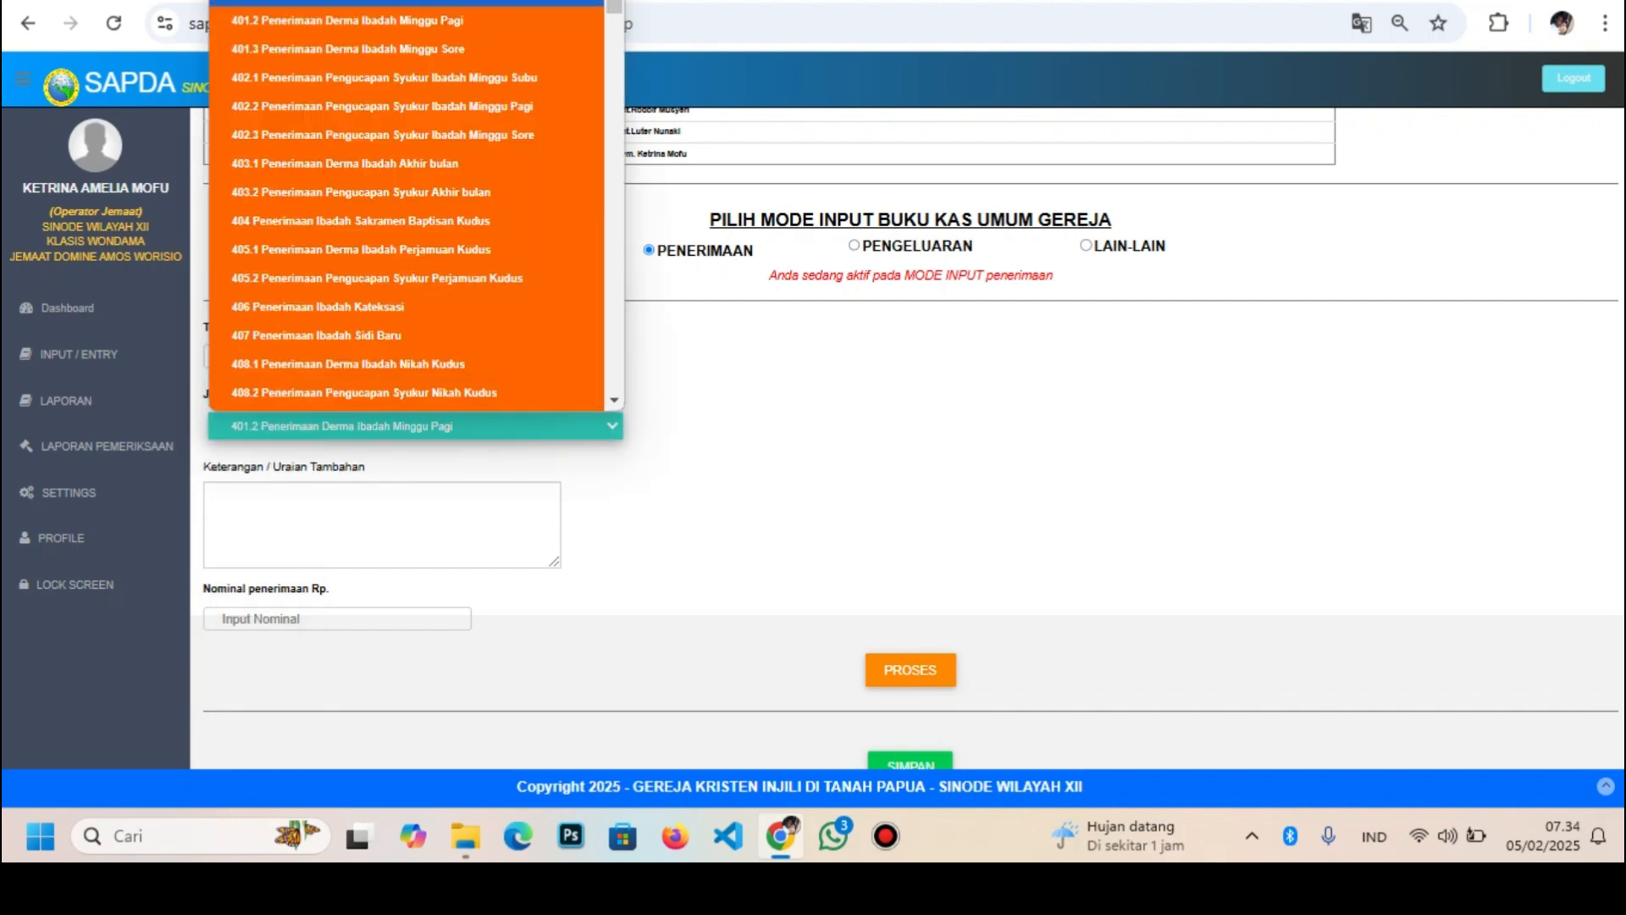
{"action": "left_click_drag", "start_coordinate": [614, 7], "coordinate": [614, 31]}
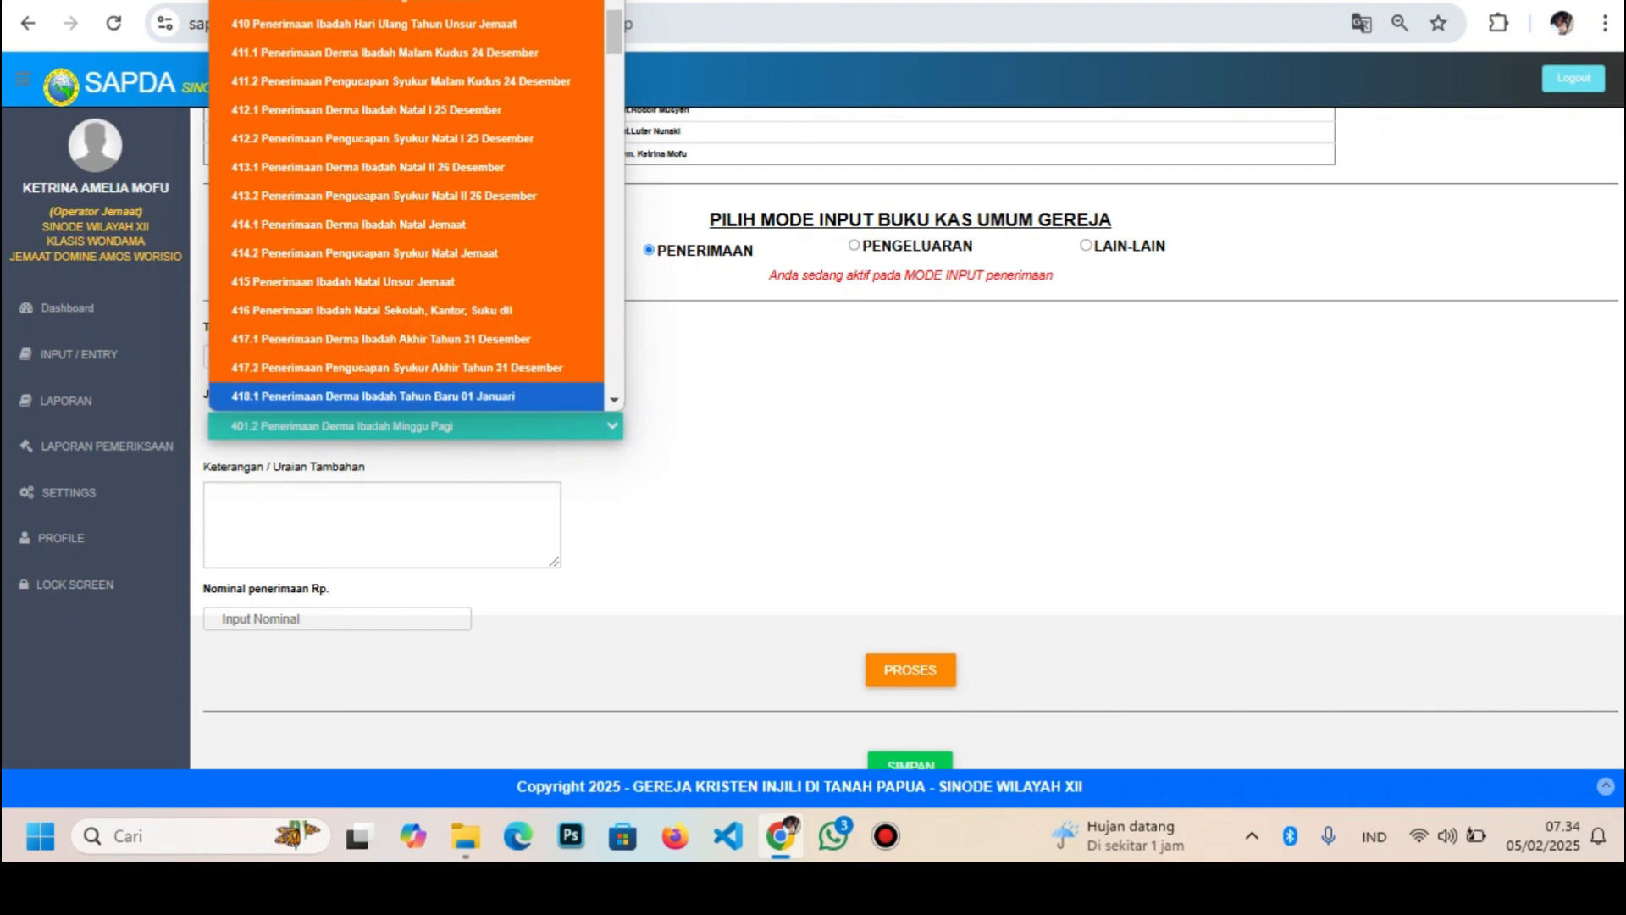
{"action": "left_click", "coordinate": [372, 397]}
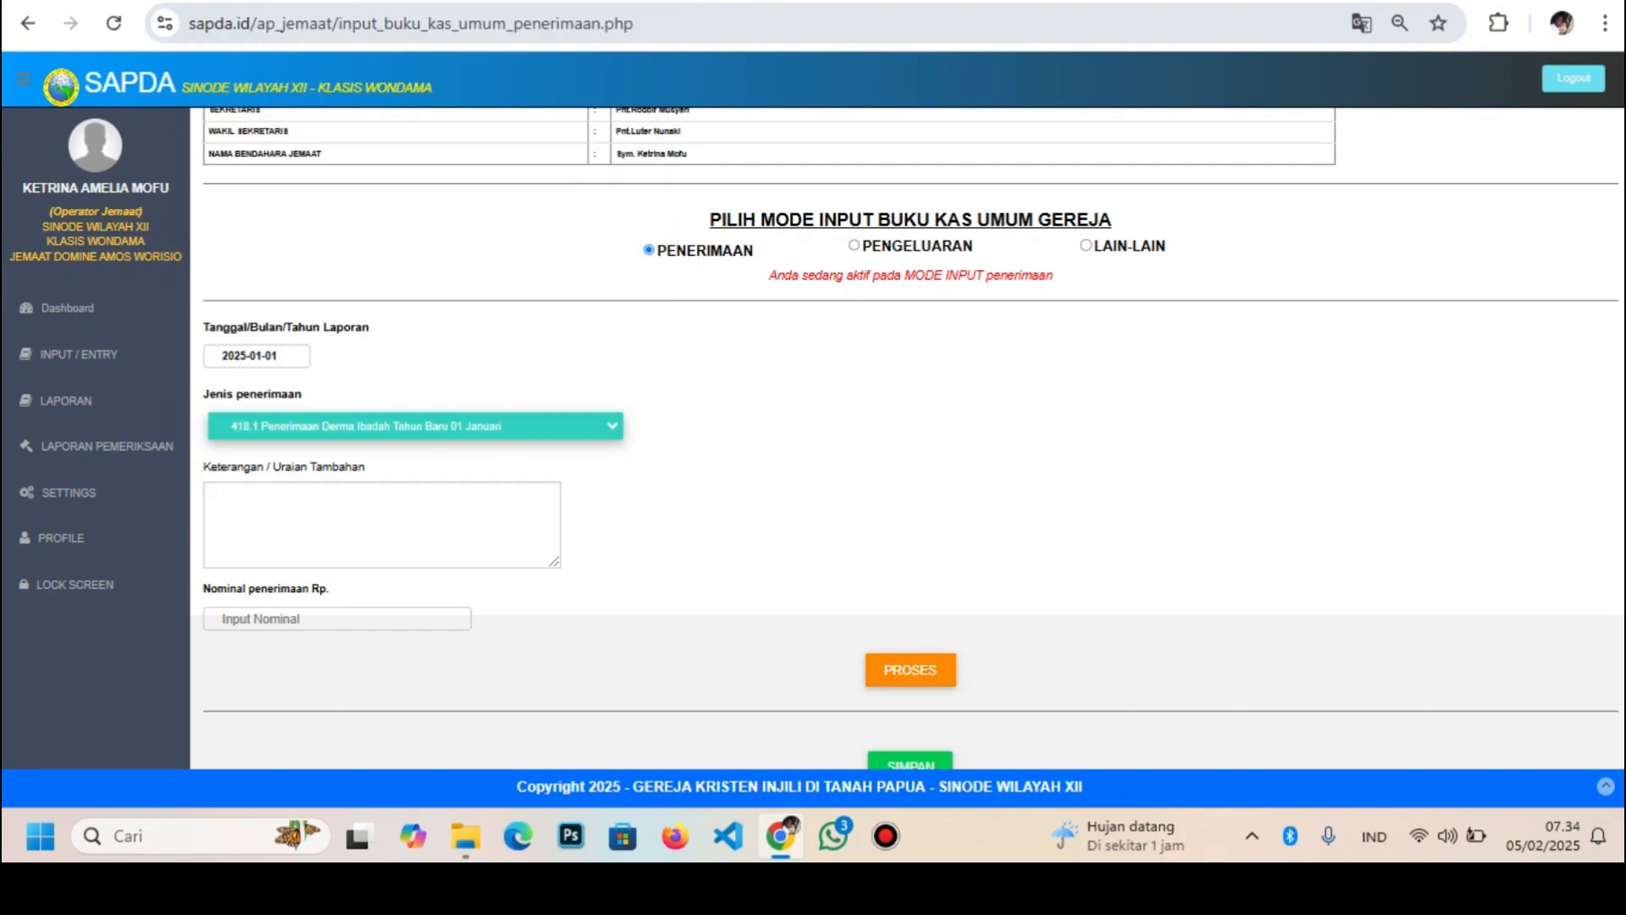
{"action": "left_click", "coordinate": [296, 618]}
{"action": "type", "text": "3000000"}
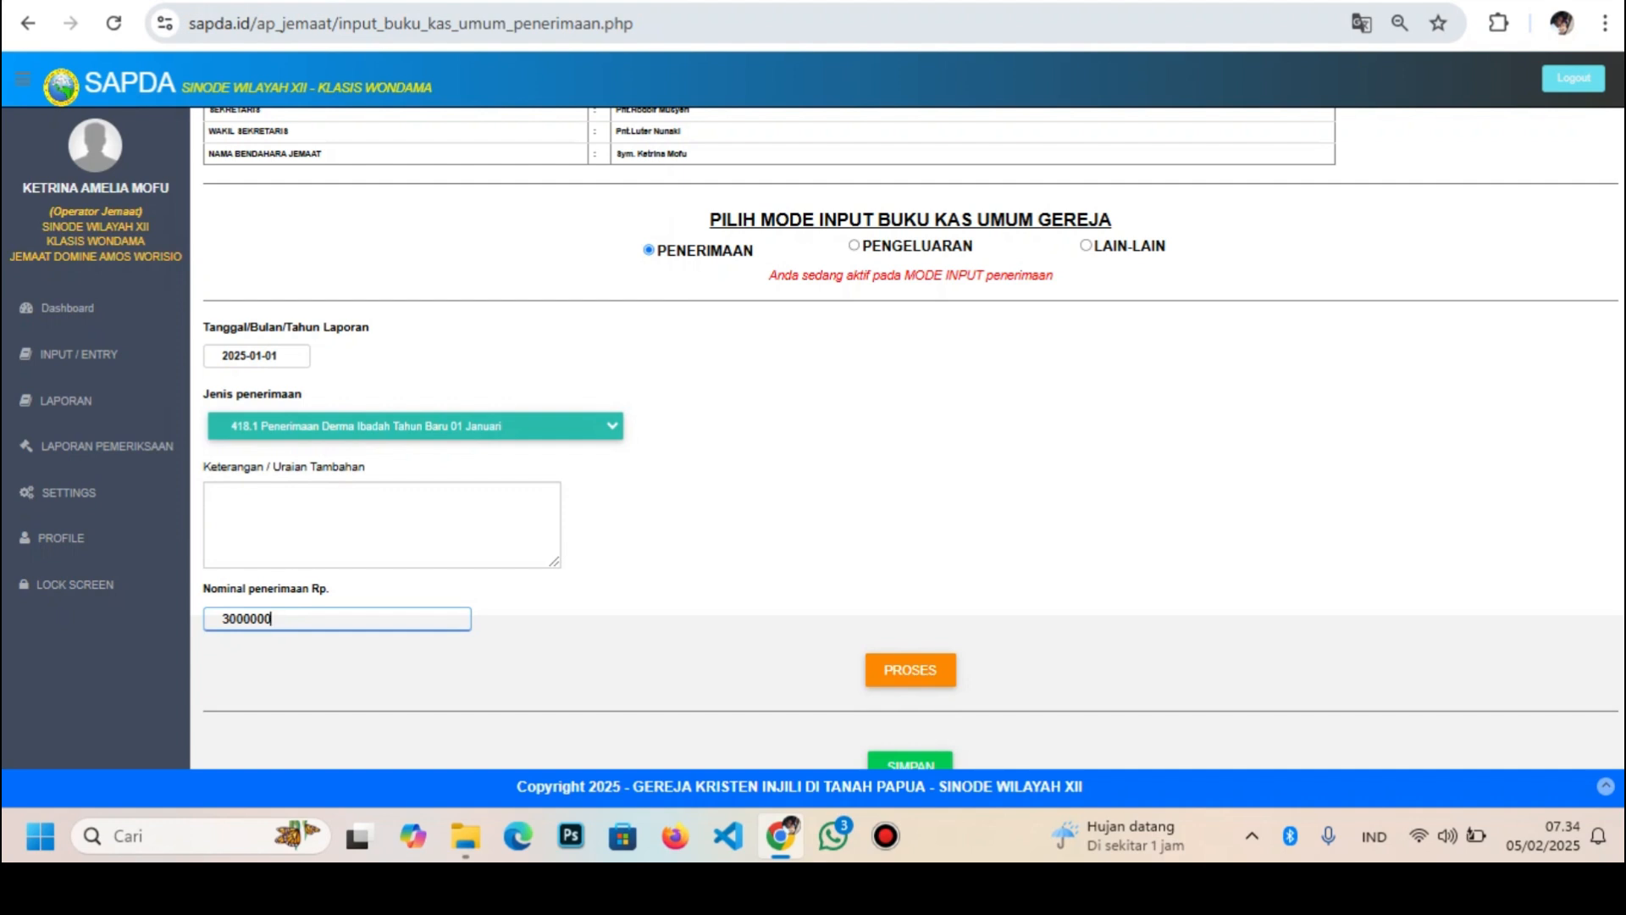
{"action": "scroll", "coordinate": [908, 438], "scroll_direction": "down", "scroll_amount": 2}
Submit the 3,000,000 receipt and review the cash book showing saldo 1,152,000
{"action": "left_click", "coordinate": [911, 431]}
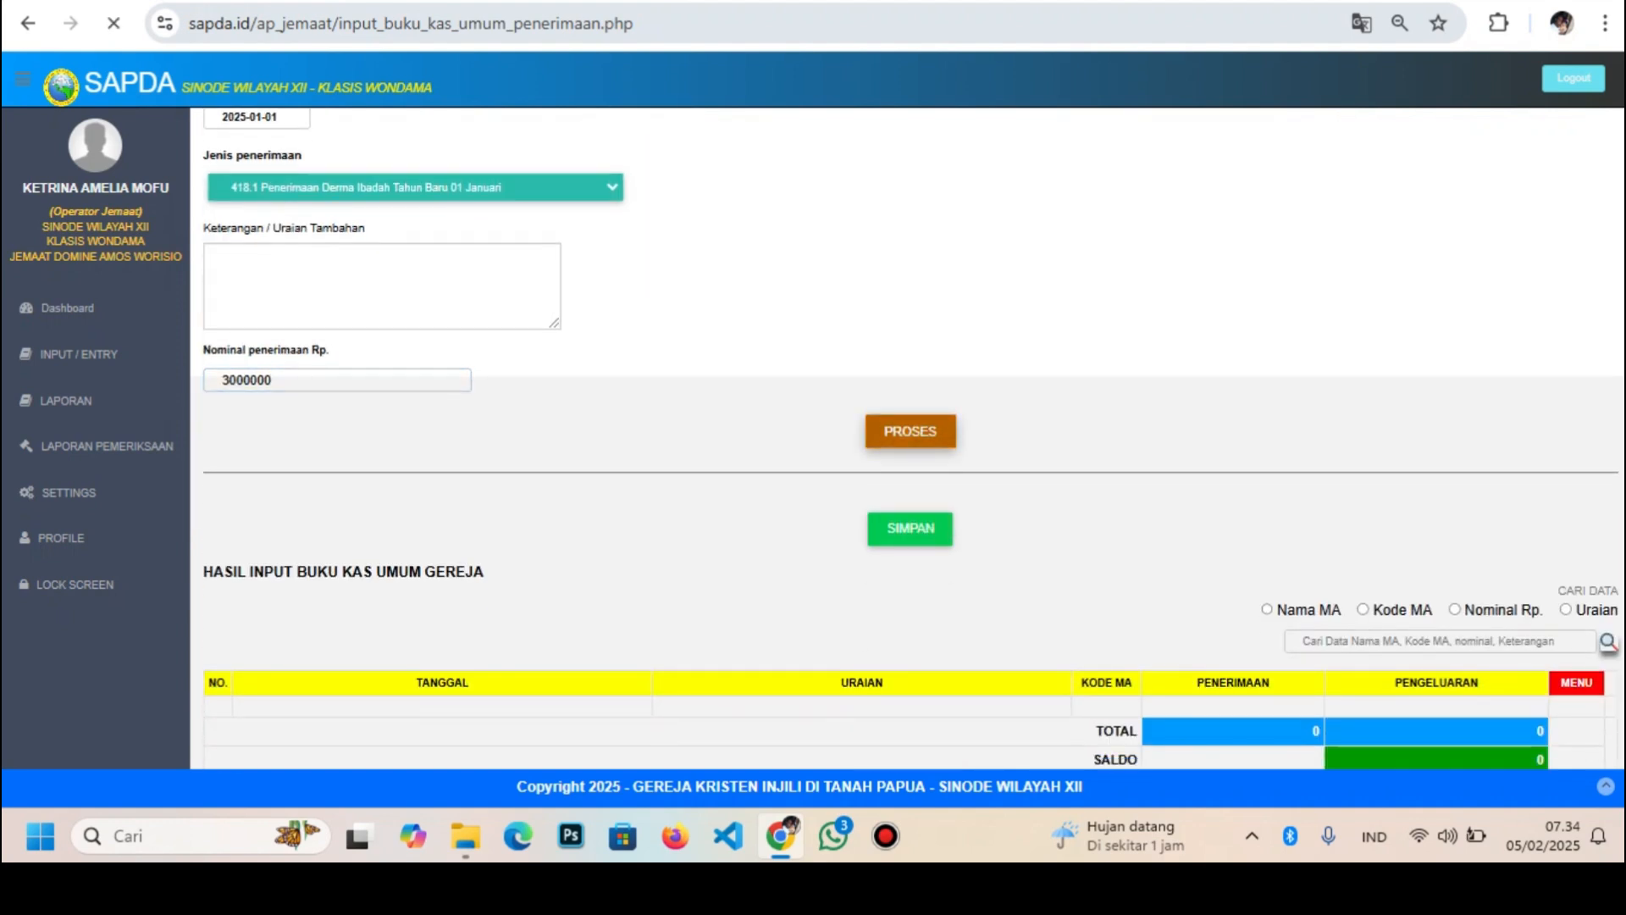
{"action": "scroll", "coordinate": [911, 432], "scroll_direction": "down", "scroll_amount": 3}
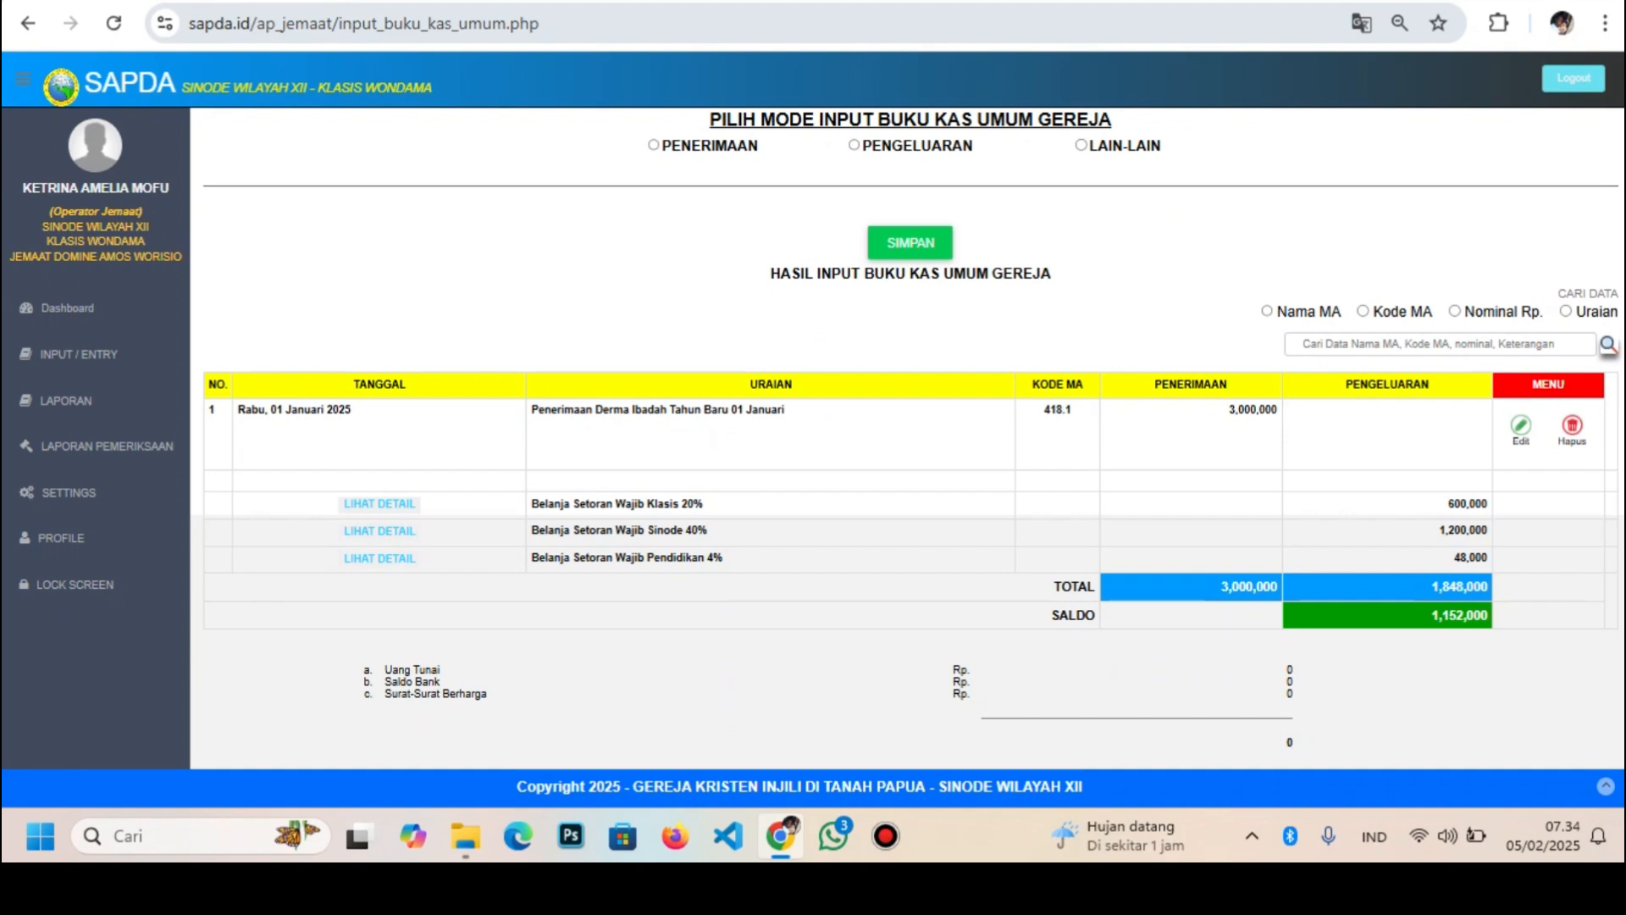
{"action": "scroll", "coordinate": [908, 430], "scroll_direction": "up", "scroll_amount": 2}
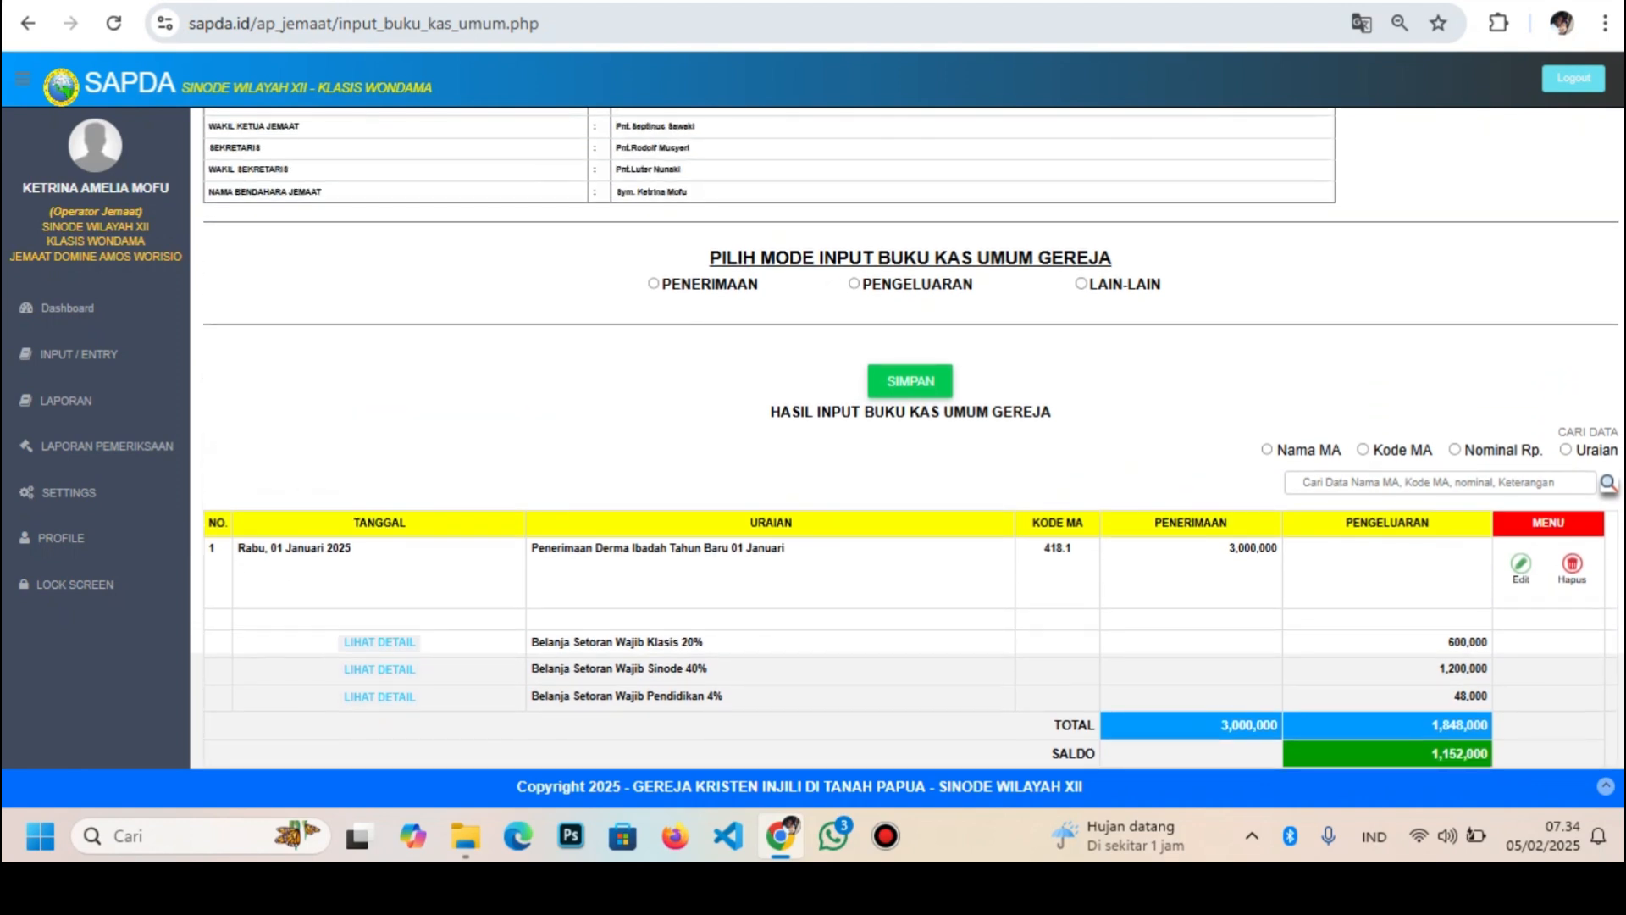
Start a receipt dated 1 January 2025 under category 418.2 New Year thanksgiving
{"action": "left_click", "coordinate": [654, 284]}
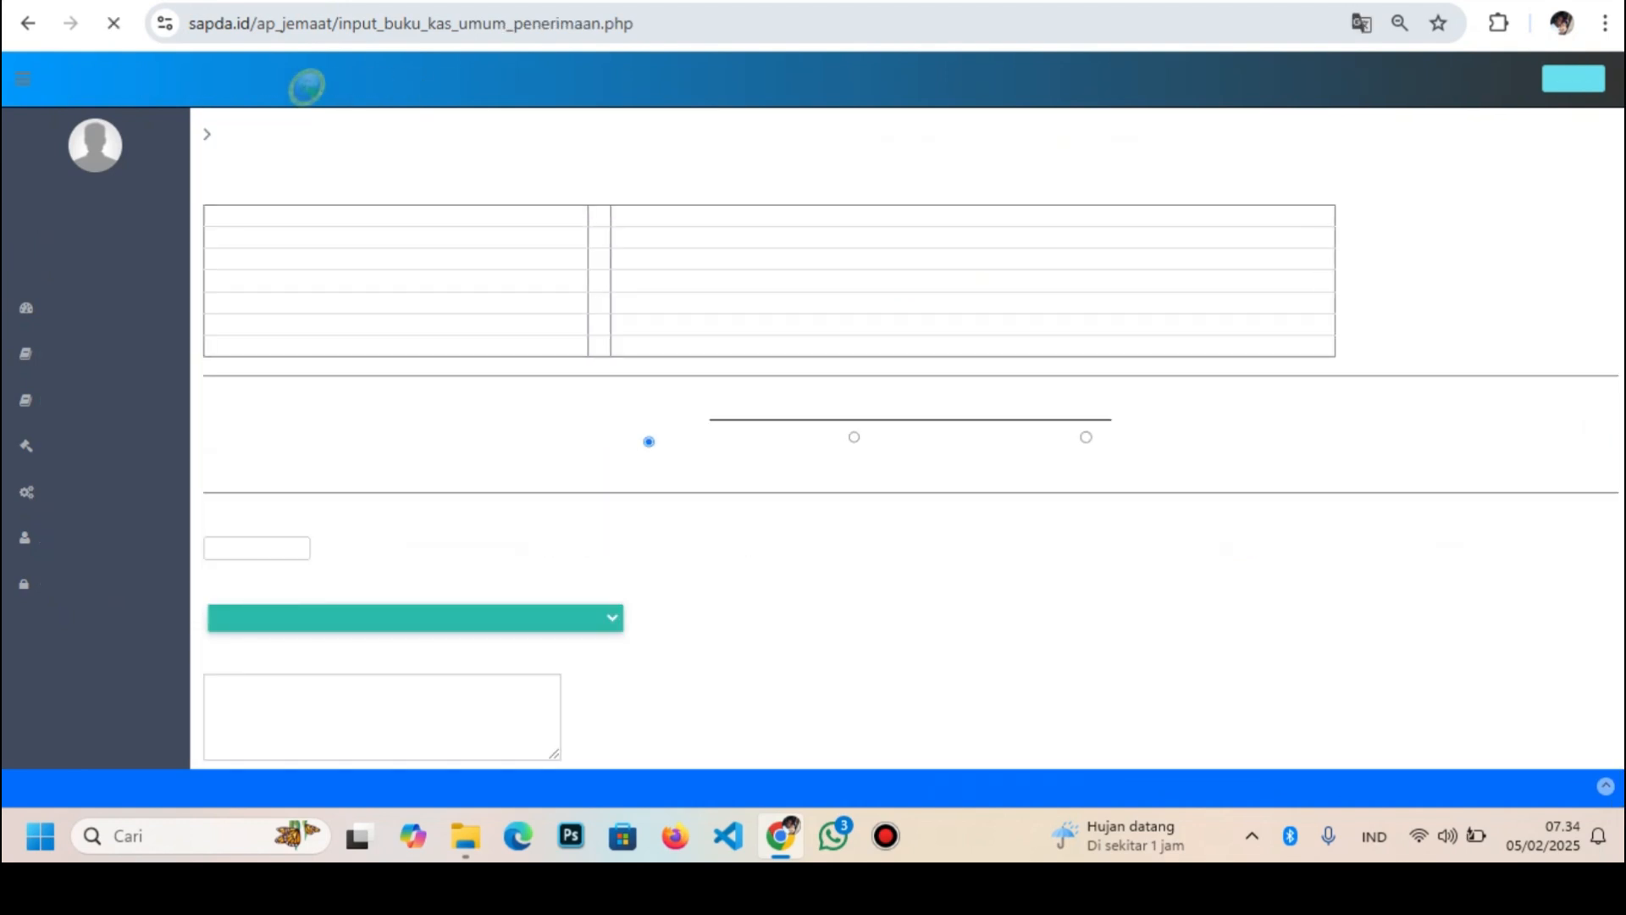
{"action": "left_click", "coordinate": [256, 548]}
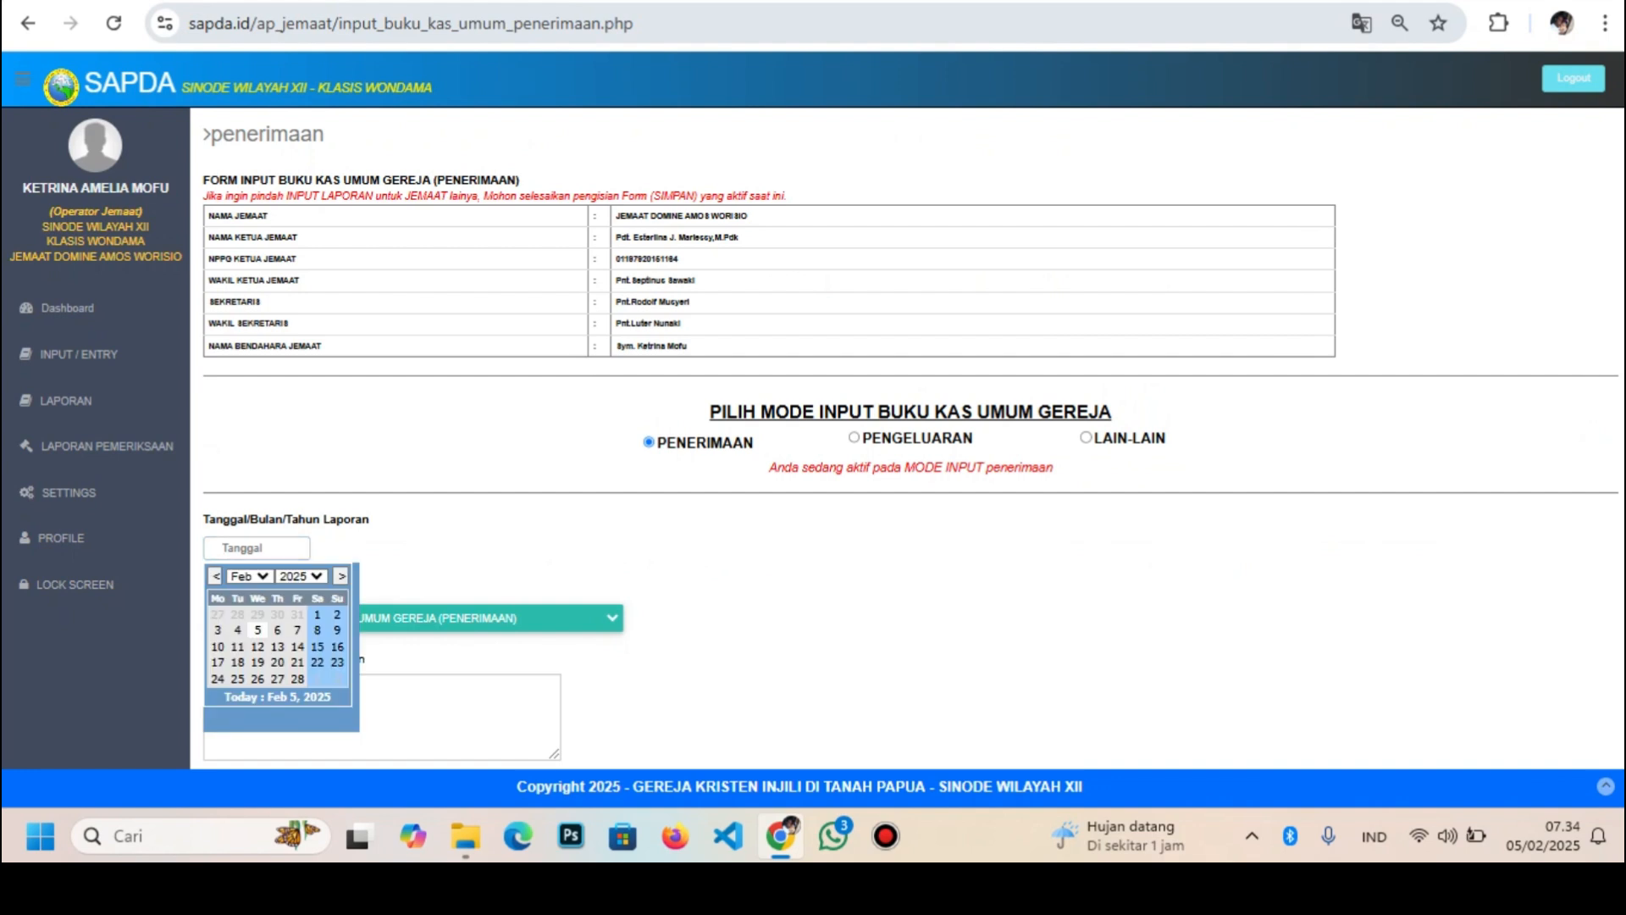
{"action": "left_click", "coordinate": [248, 576]}
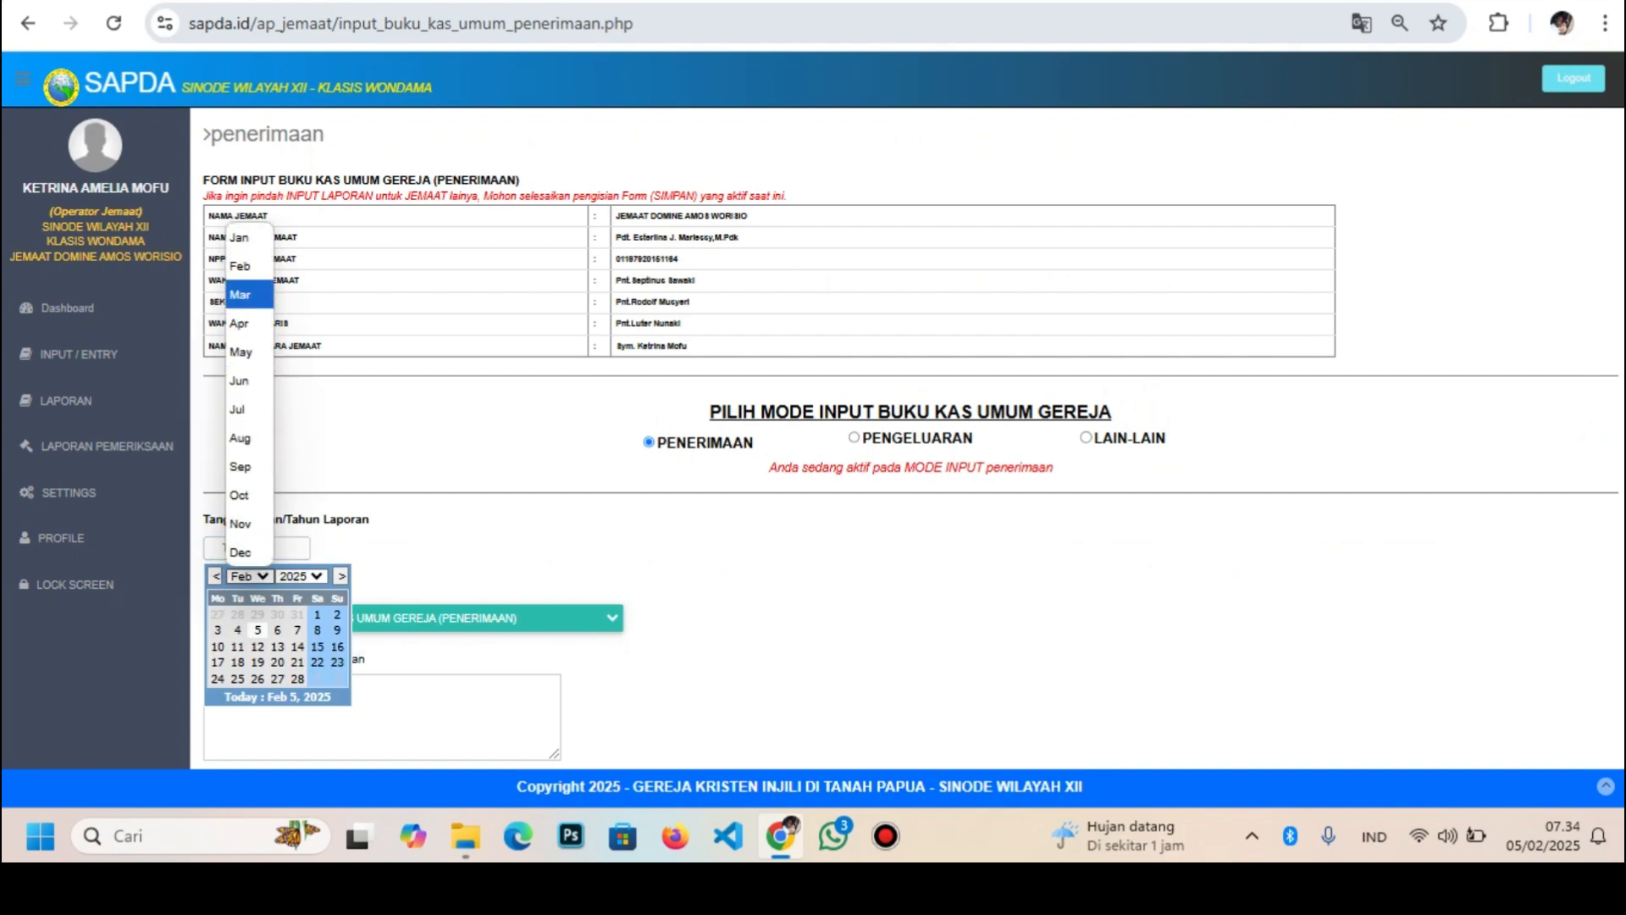
{"action": "left_click", "coordinate": [240, 237]}
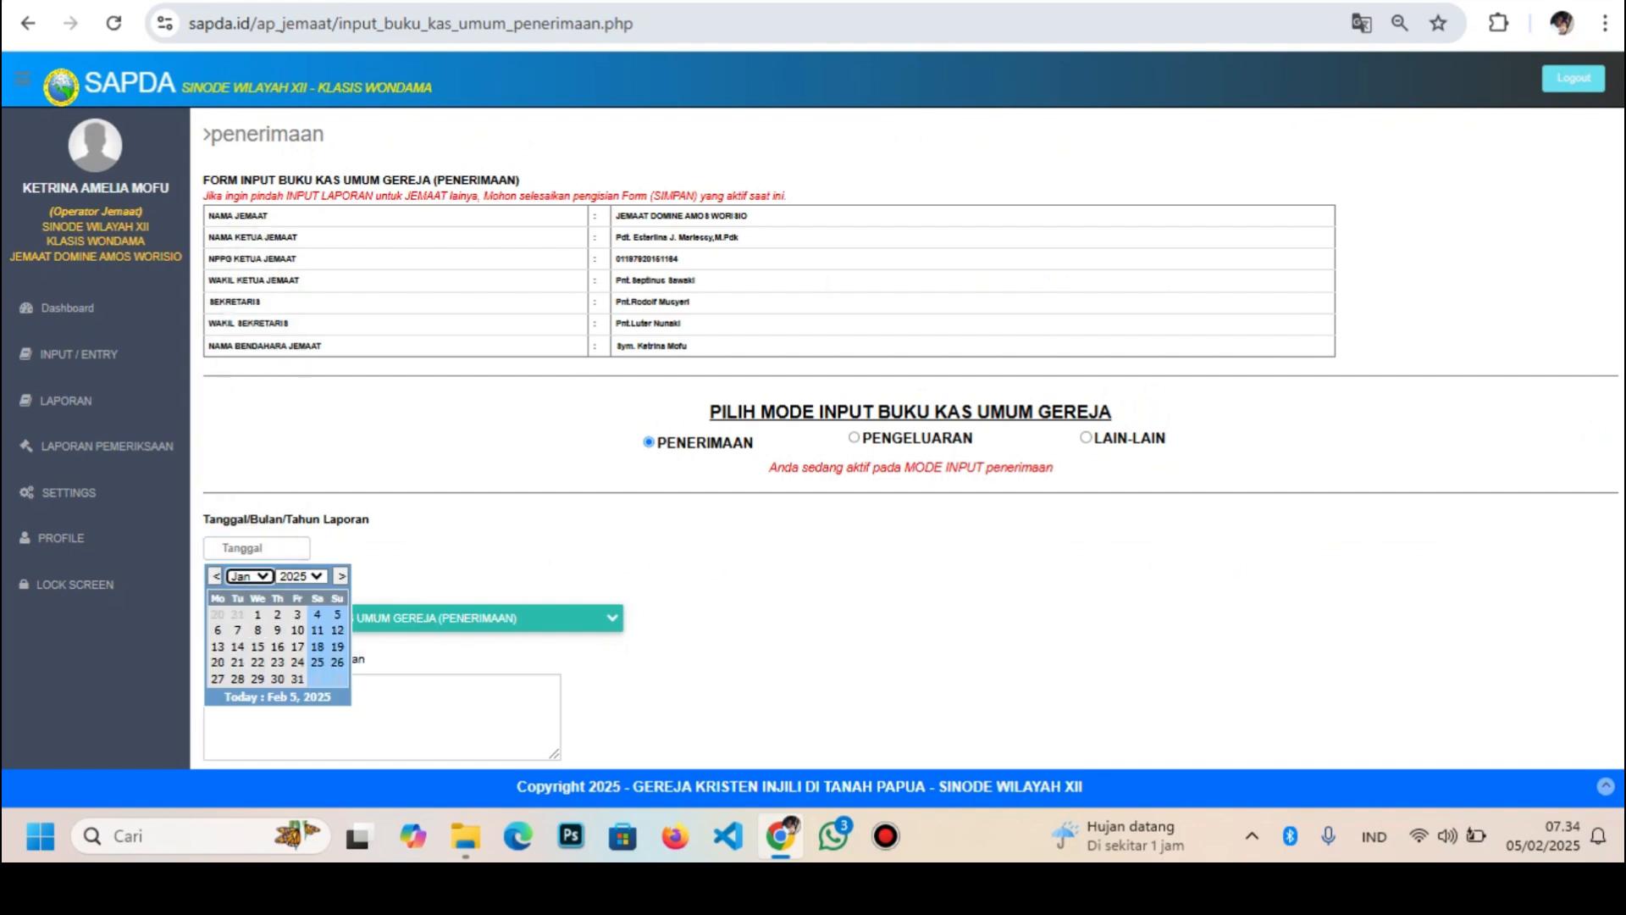
{"action": "left_click", "coordinate": [297, 679]}
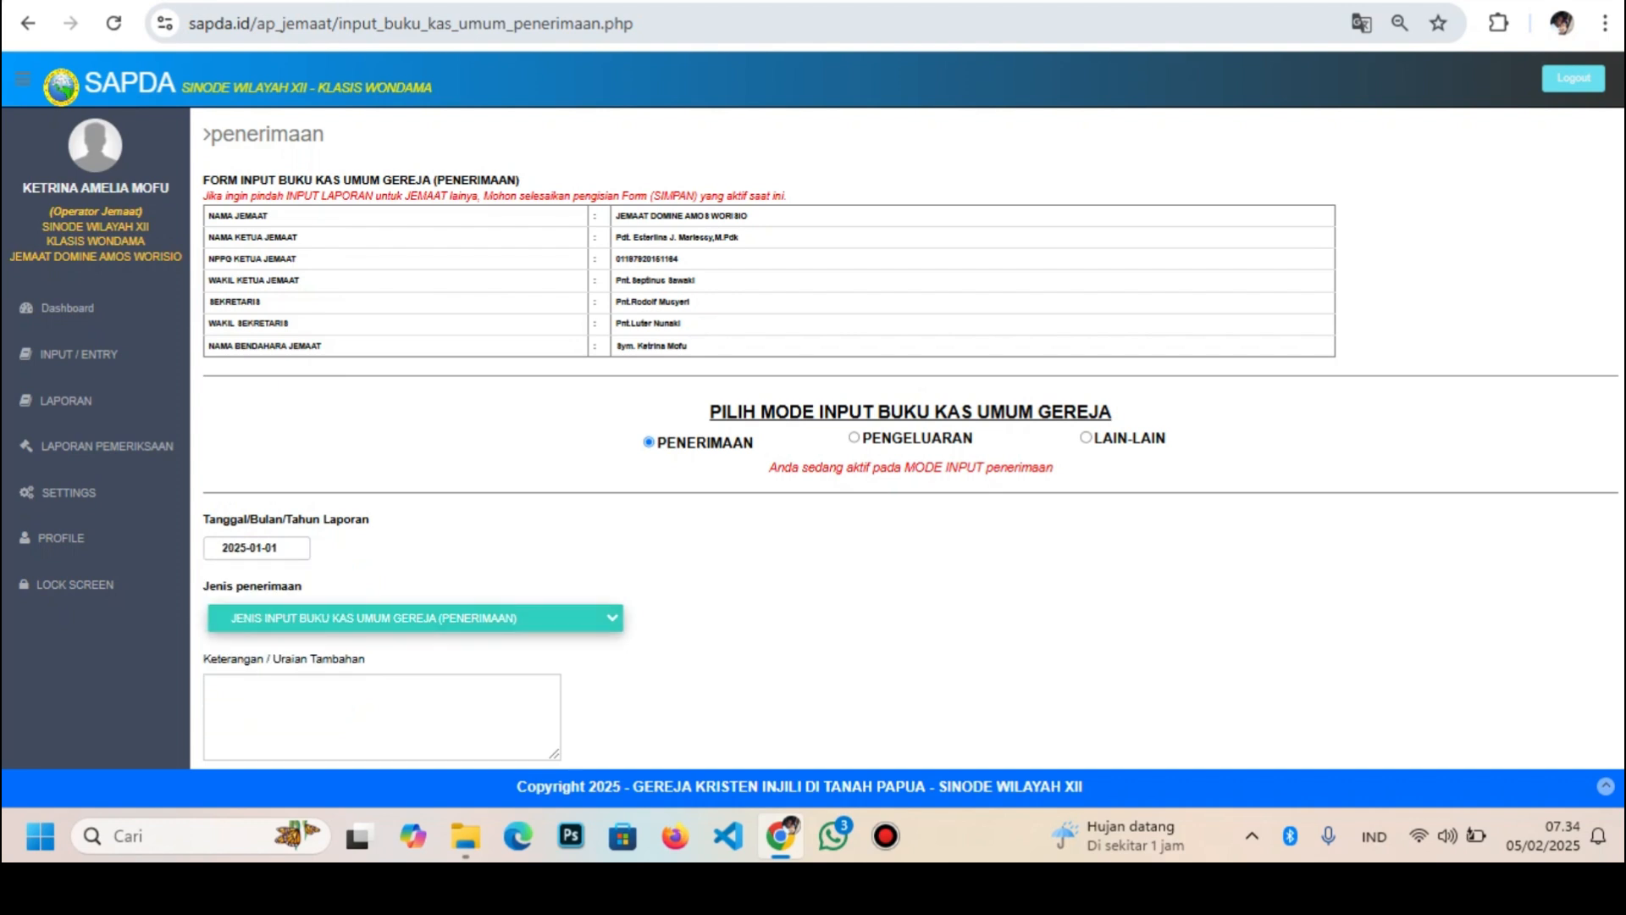
{"action": "left_click", "coordinate": [280, 617]}
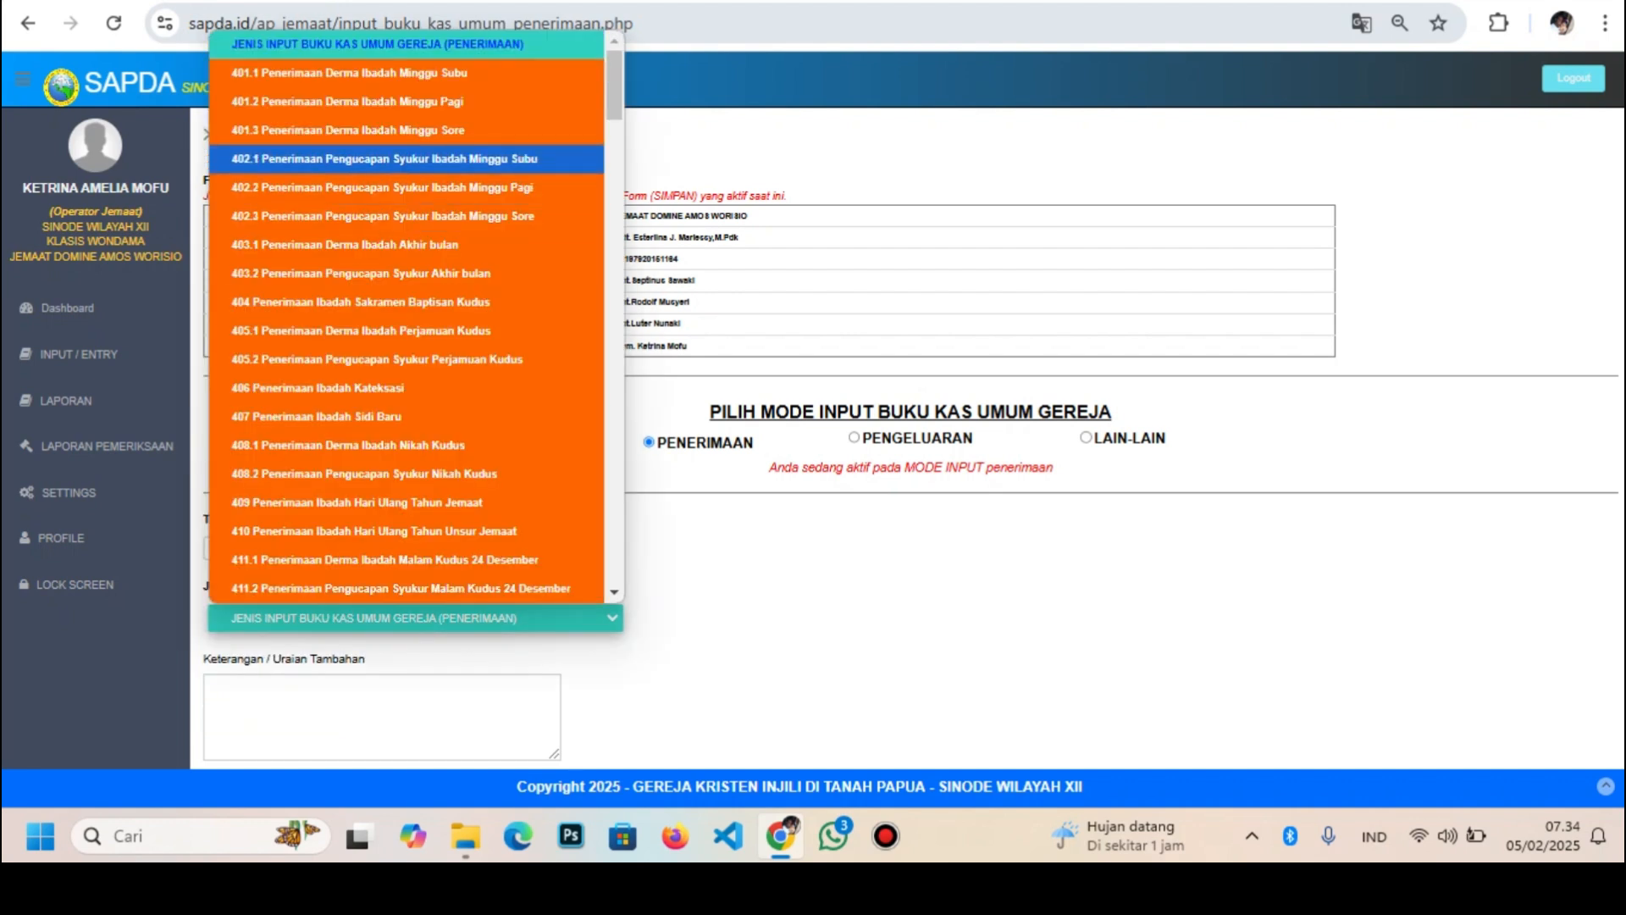
{"action": "left_click", "coordinate": [382, 187]}
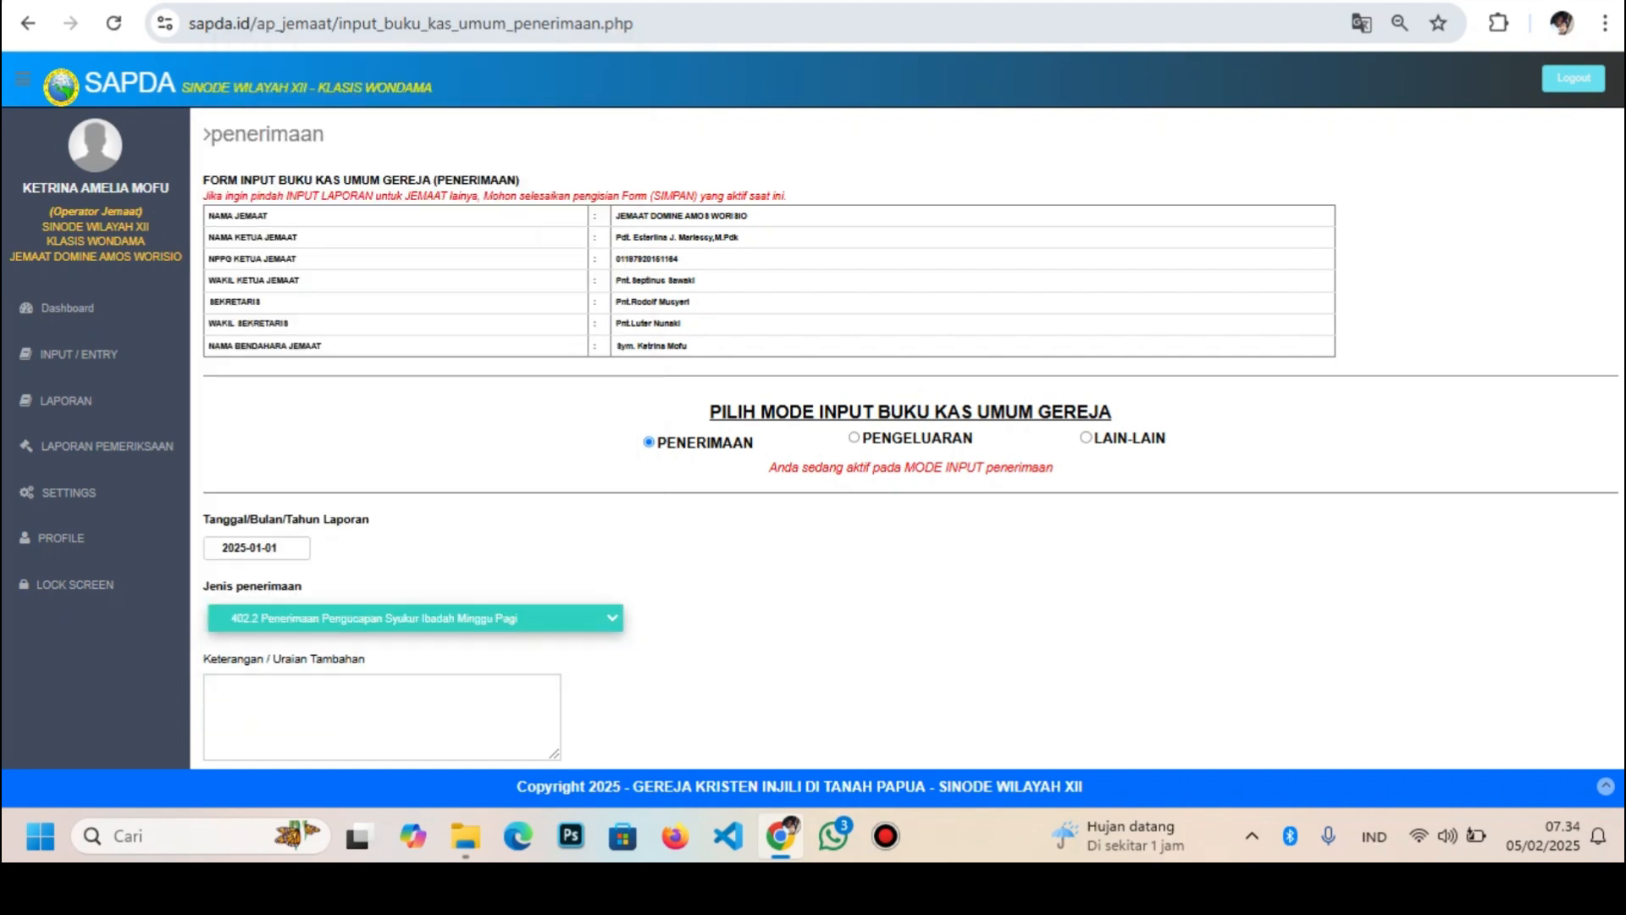
{"action": "left_click", "coordinate": [279, 618]}
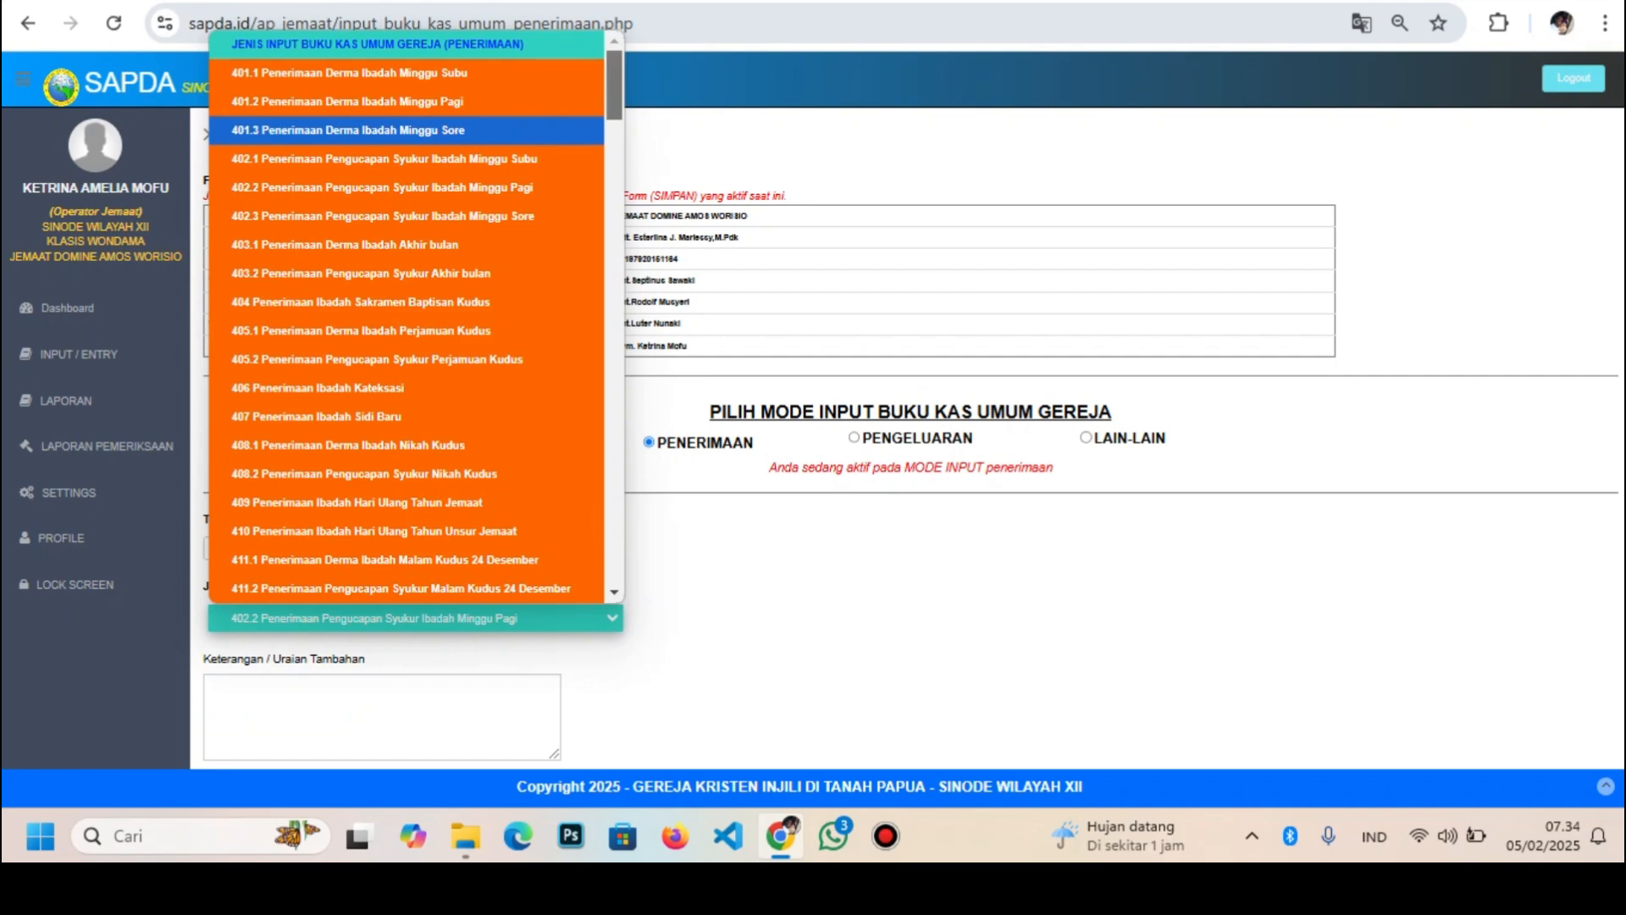
{"action": "scroll", "coordinate": [407, 198], "scroll_direction": "down", "scroll_amount": 20}
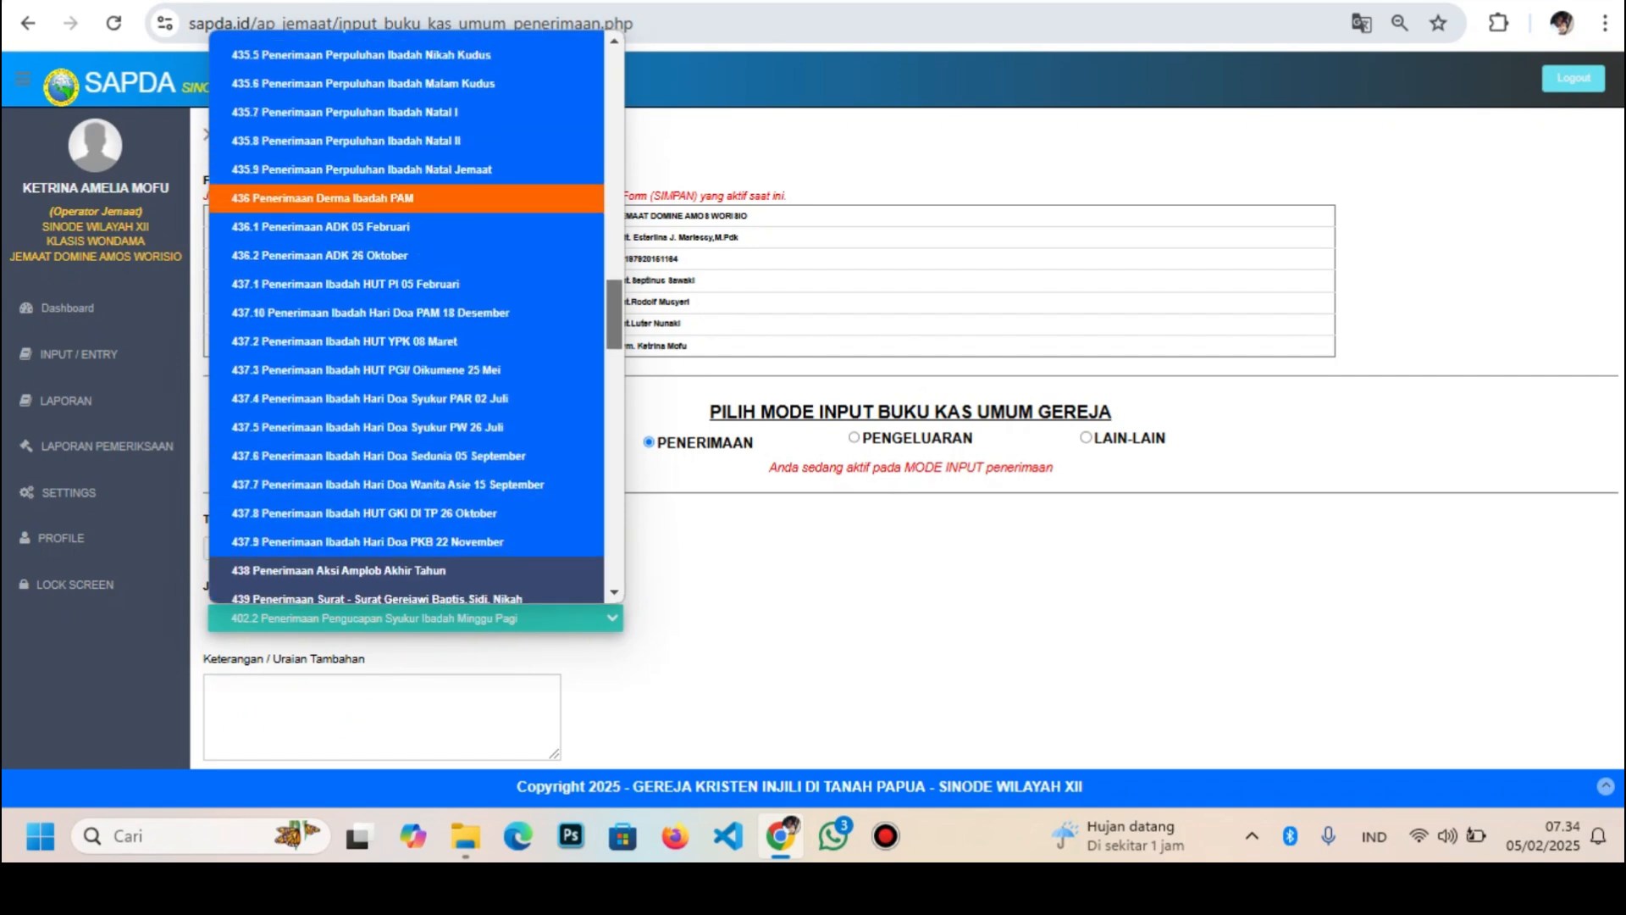
{"action": "scroll", "coordinate": [407, 198], "scroll_direction": "up", "scroll_amount": 1}
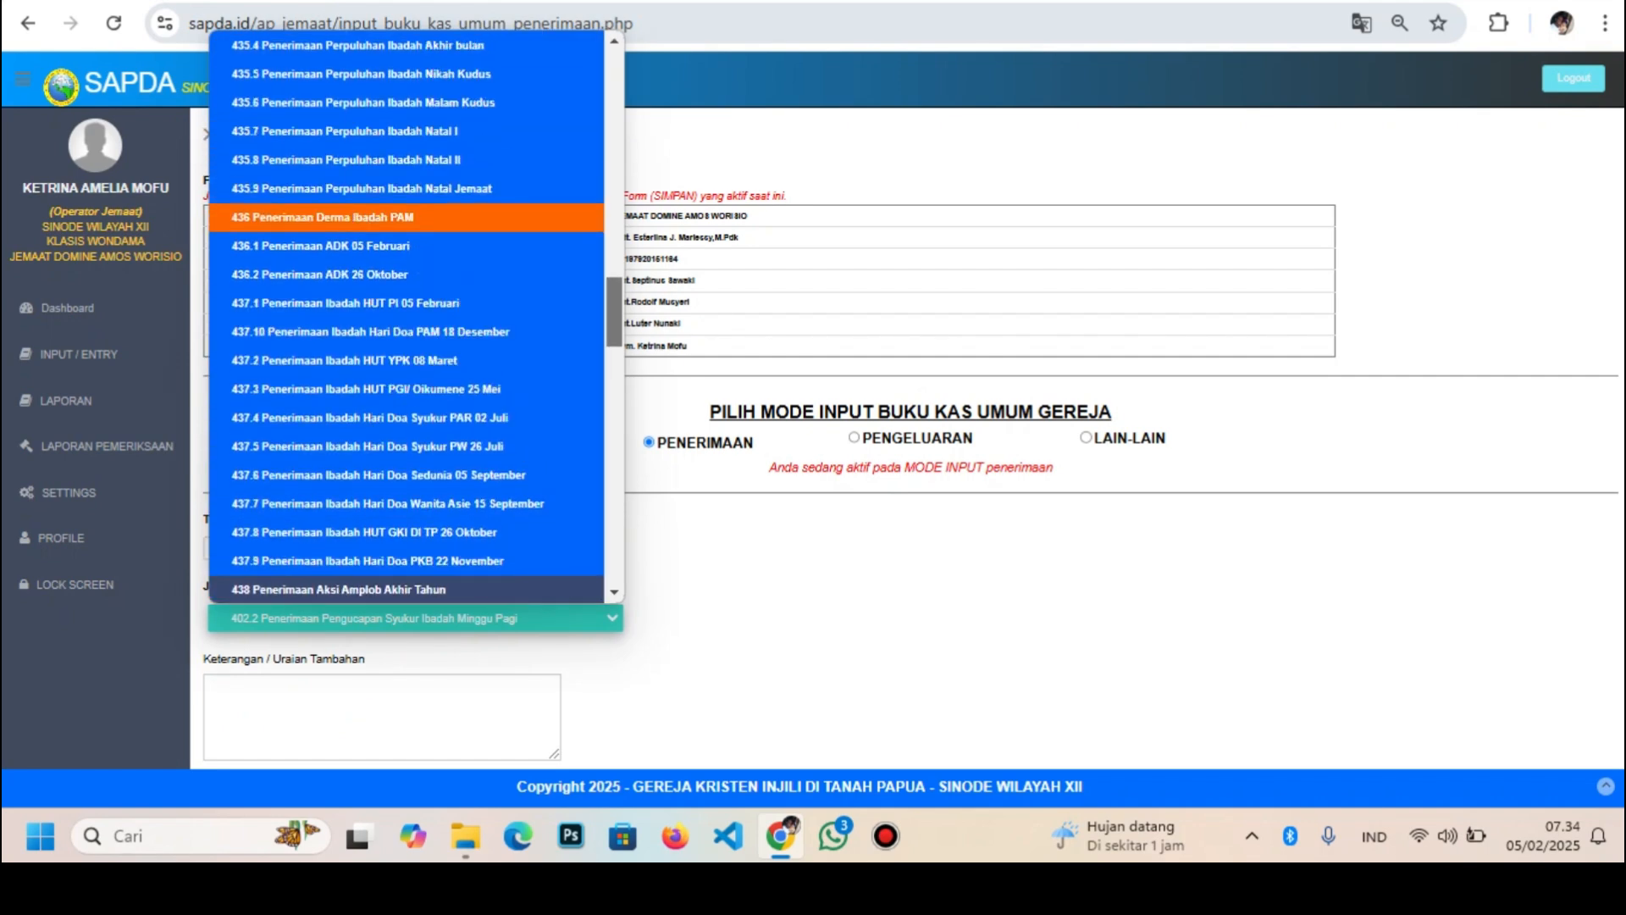
{"action": "scroll", "coordinate": [407, 318], "scroll_direction": "down", "scroll_amount": 4}
{"action": "scroll", "coordinate": [406, 317], "scroll_direction": "up", "scroll_amount": 14}
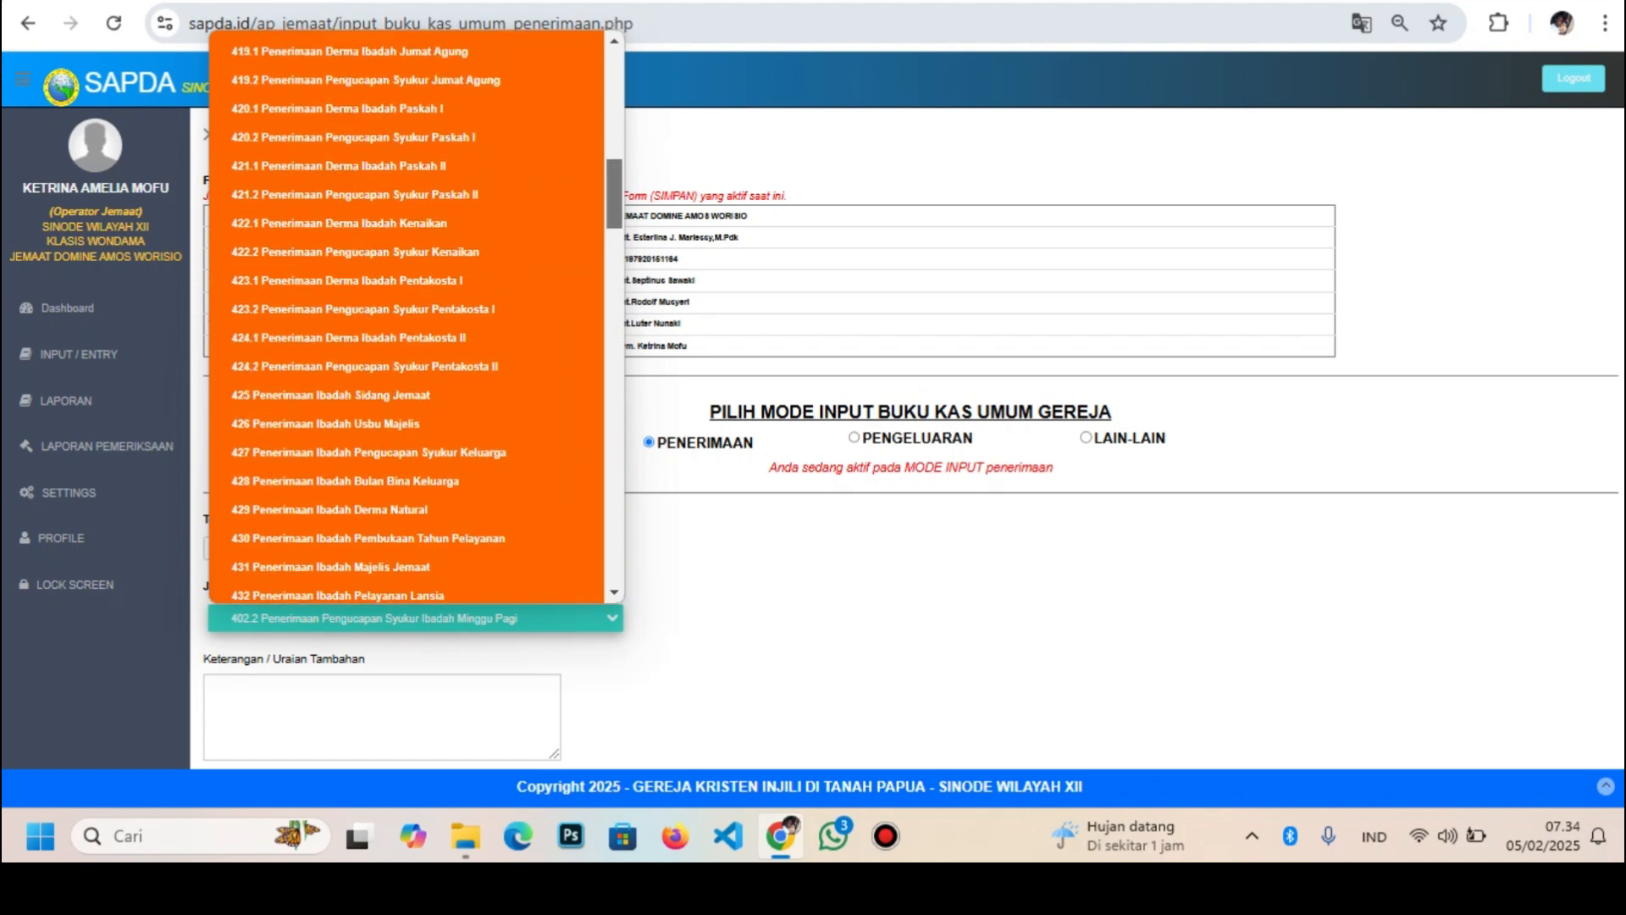
{"action": "scroll", "coordinate": [407, 318], "scroll_direction": "down", "scroll_amount": 1}
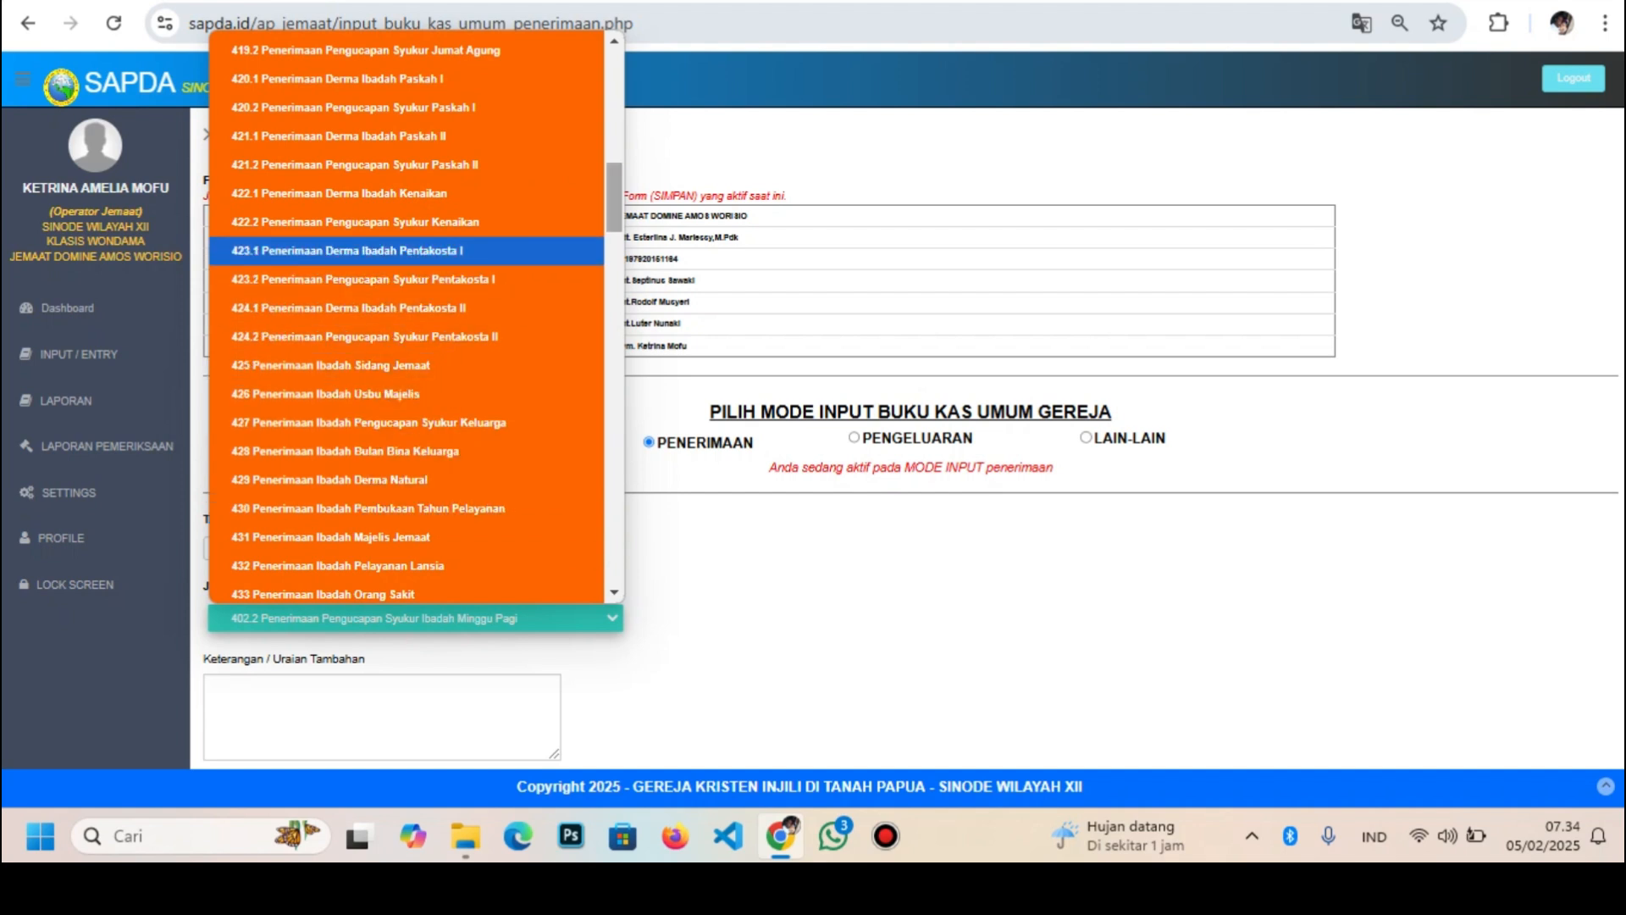
{"action": "scroll", "coordinate": [407, 322], "scroll_direction": "up", "scroll_amount": 2}
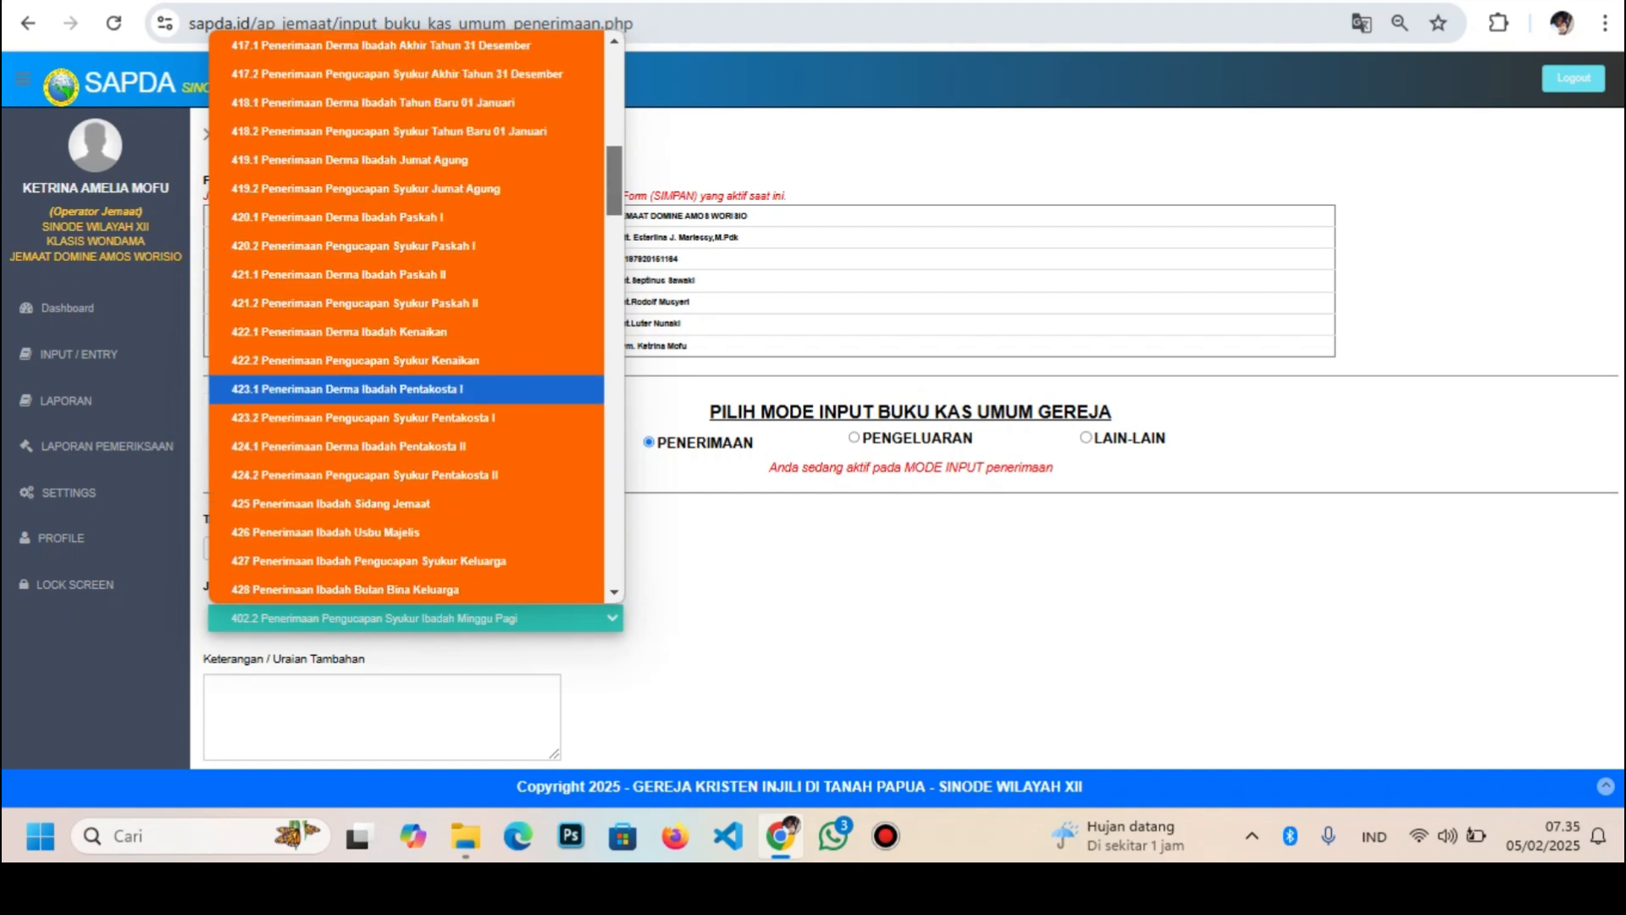
{"action": "left_click", "coordinate": [390, 132]}
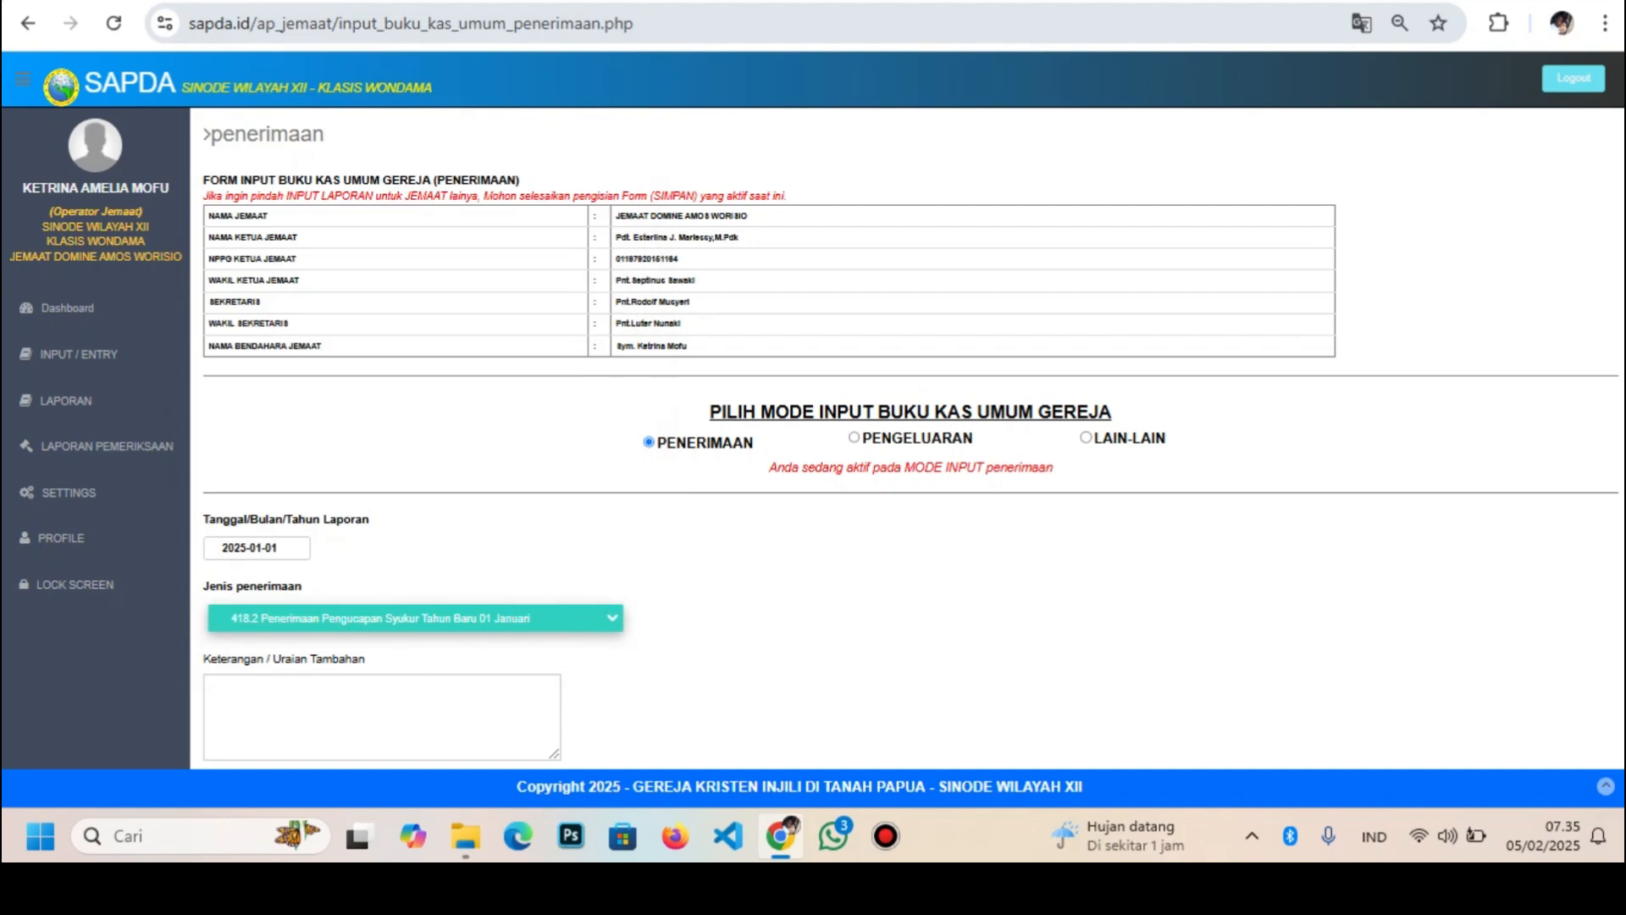
Describe it as a thanksgiving from a named donor, enter 1000000, and submit it
{"action": "left_click", "coordinate": [381, 715]}
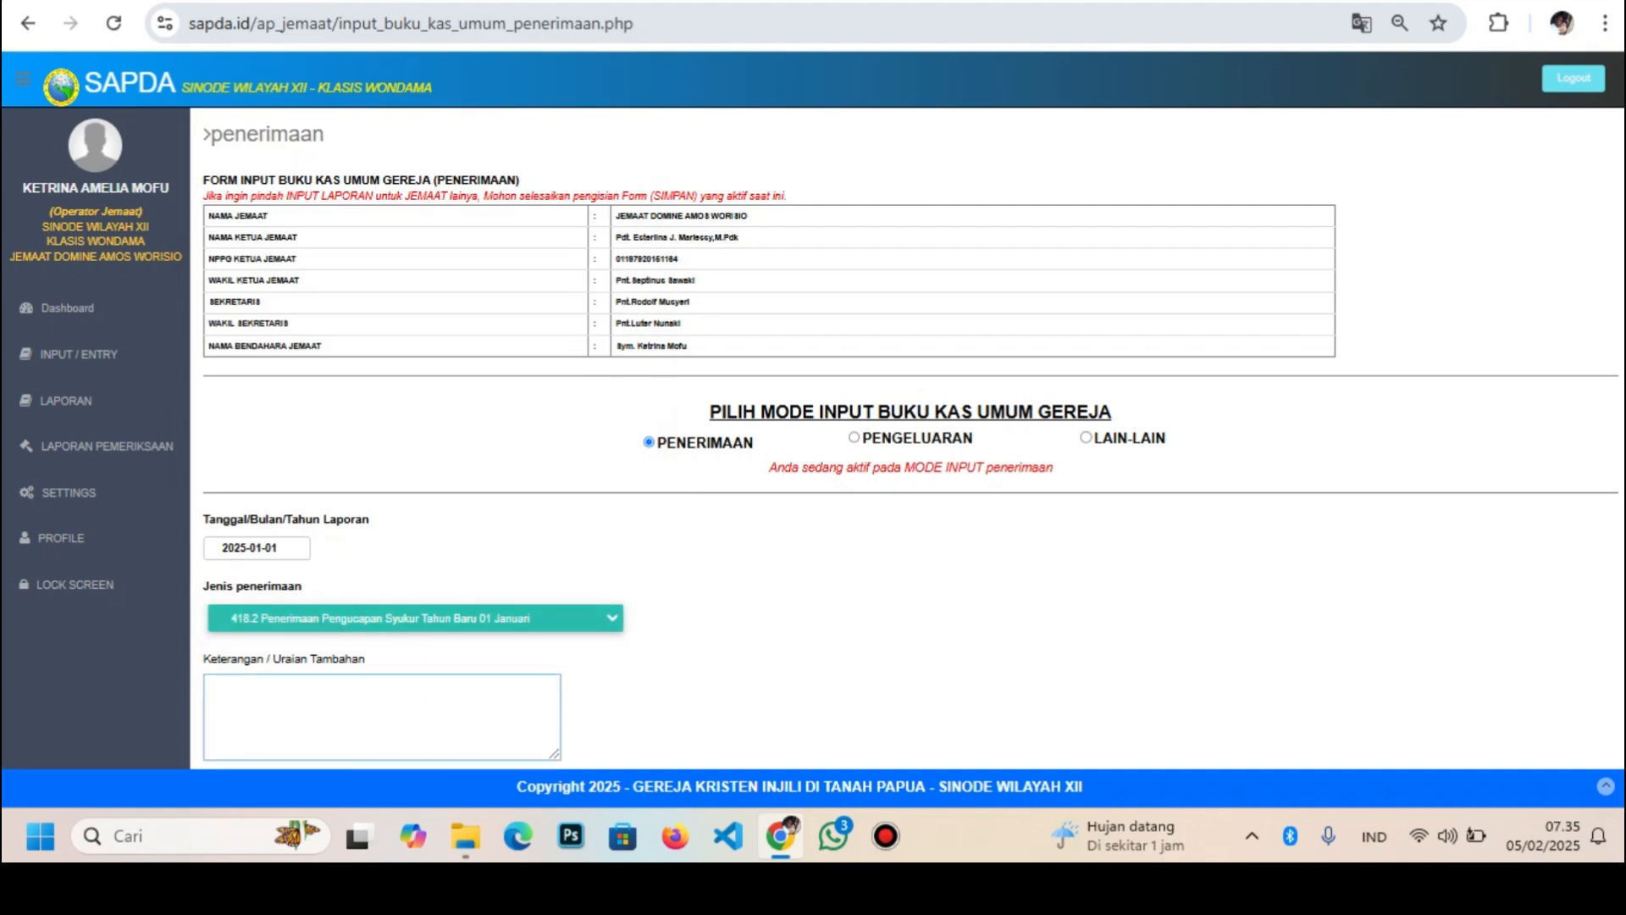
{"action": "type", "text": "Pengucapansyukur Bpk"}
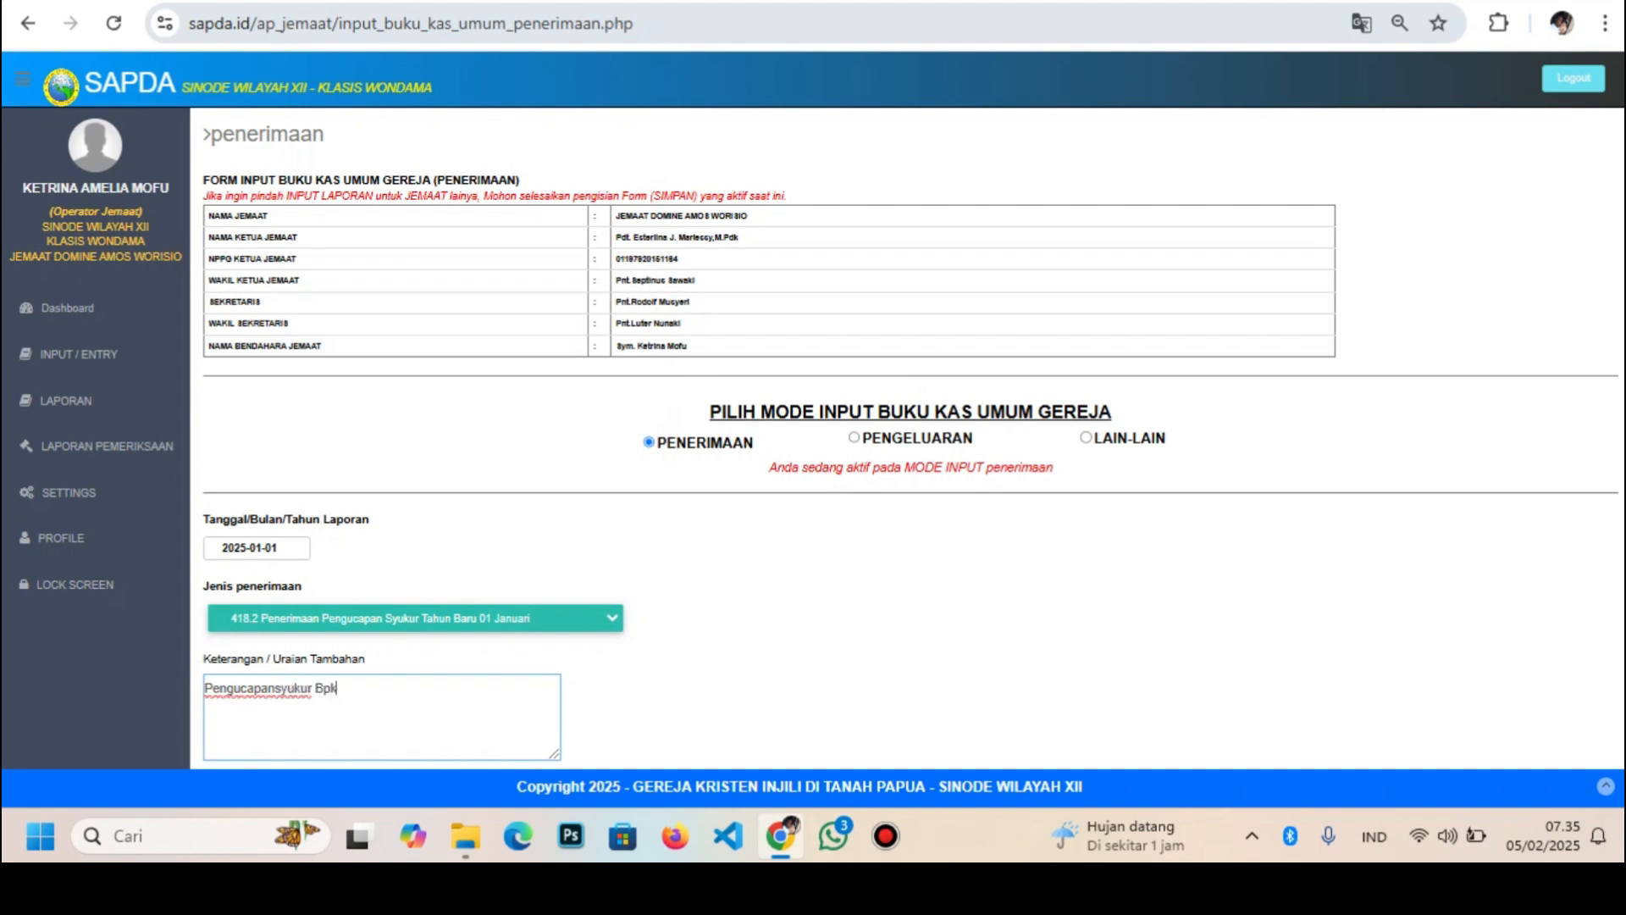
{"action": "type", "text": " Daniel"}
{"action": "scroll", "coordinate": [906, 441], "scroll_direction": "down", "scroll_amount": 4}
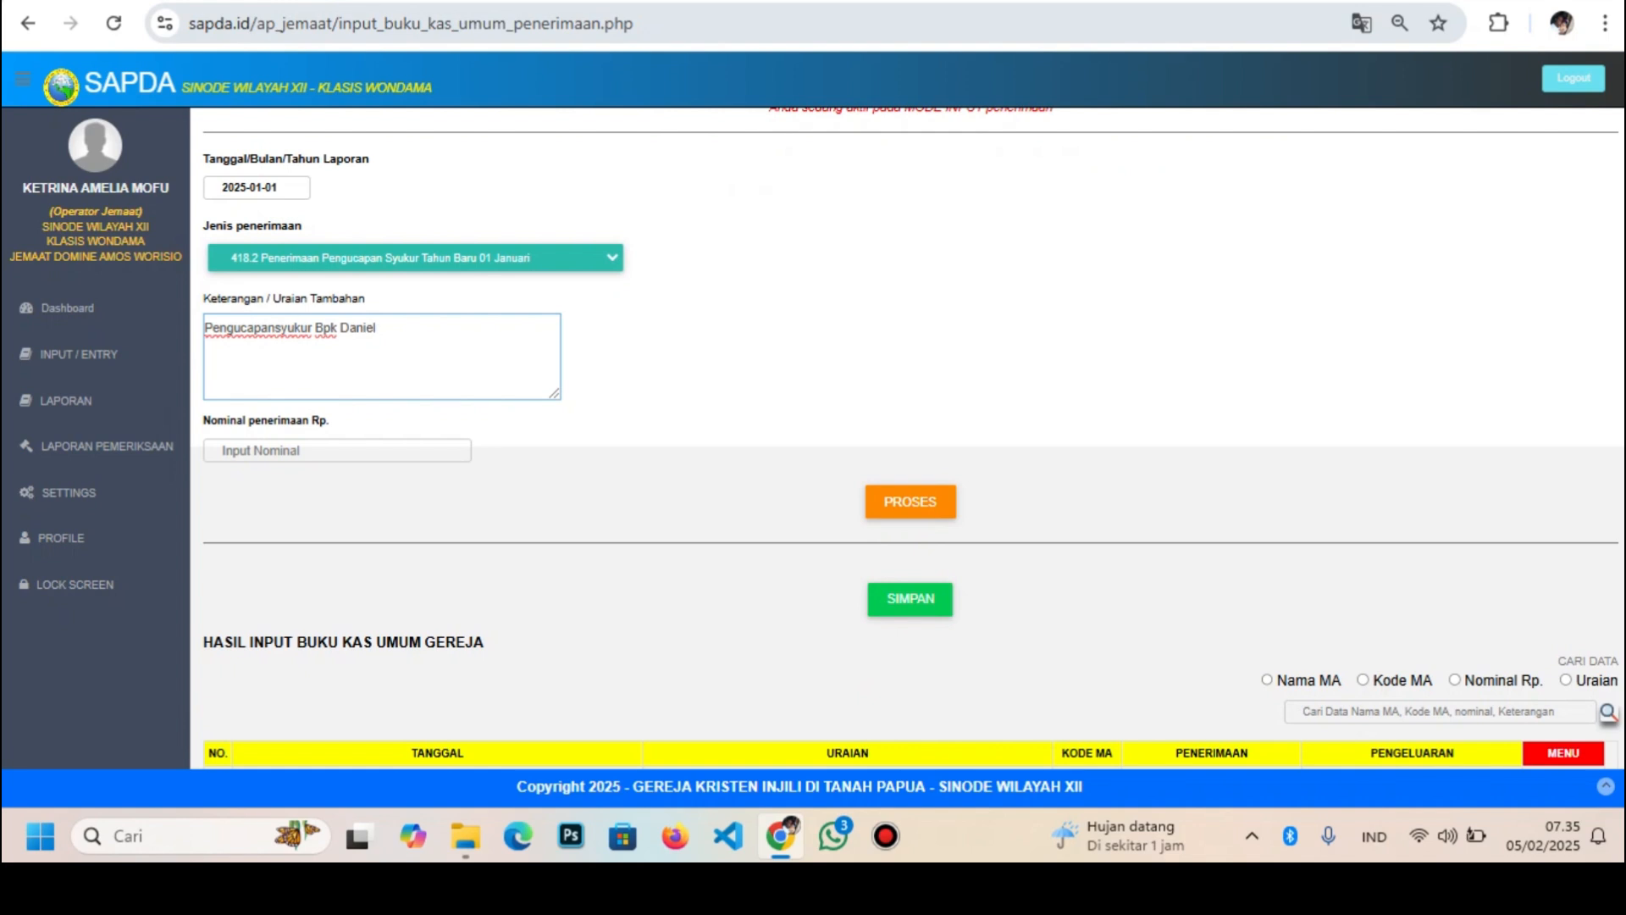
{"action": "left_click", "coordinate": [338, 451]}
{"action": "type", "text": "1"}
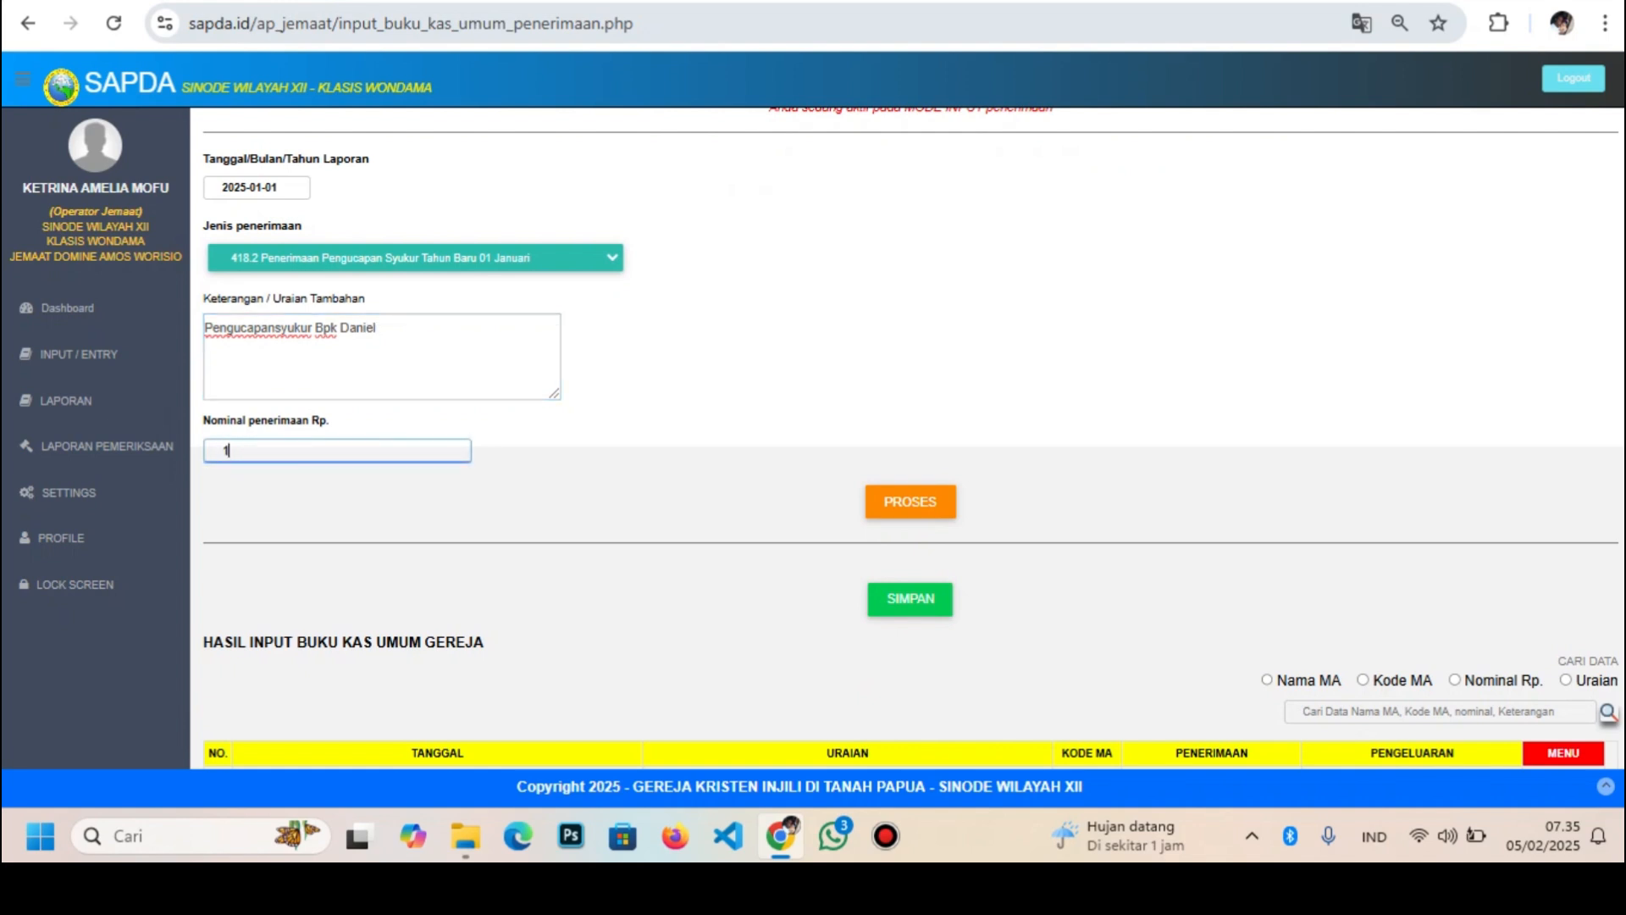
{"action": "type", "text": "000000"}
{"action": "left_click", "coordinate": [911, 502]}
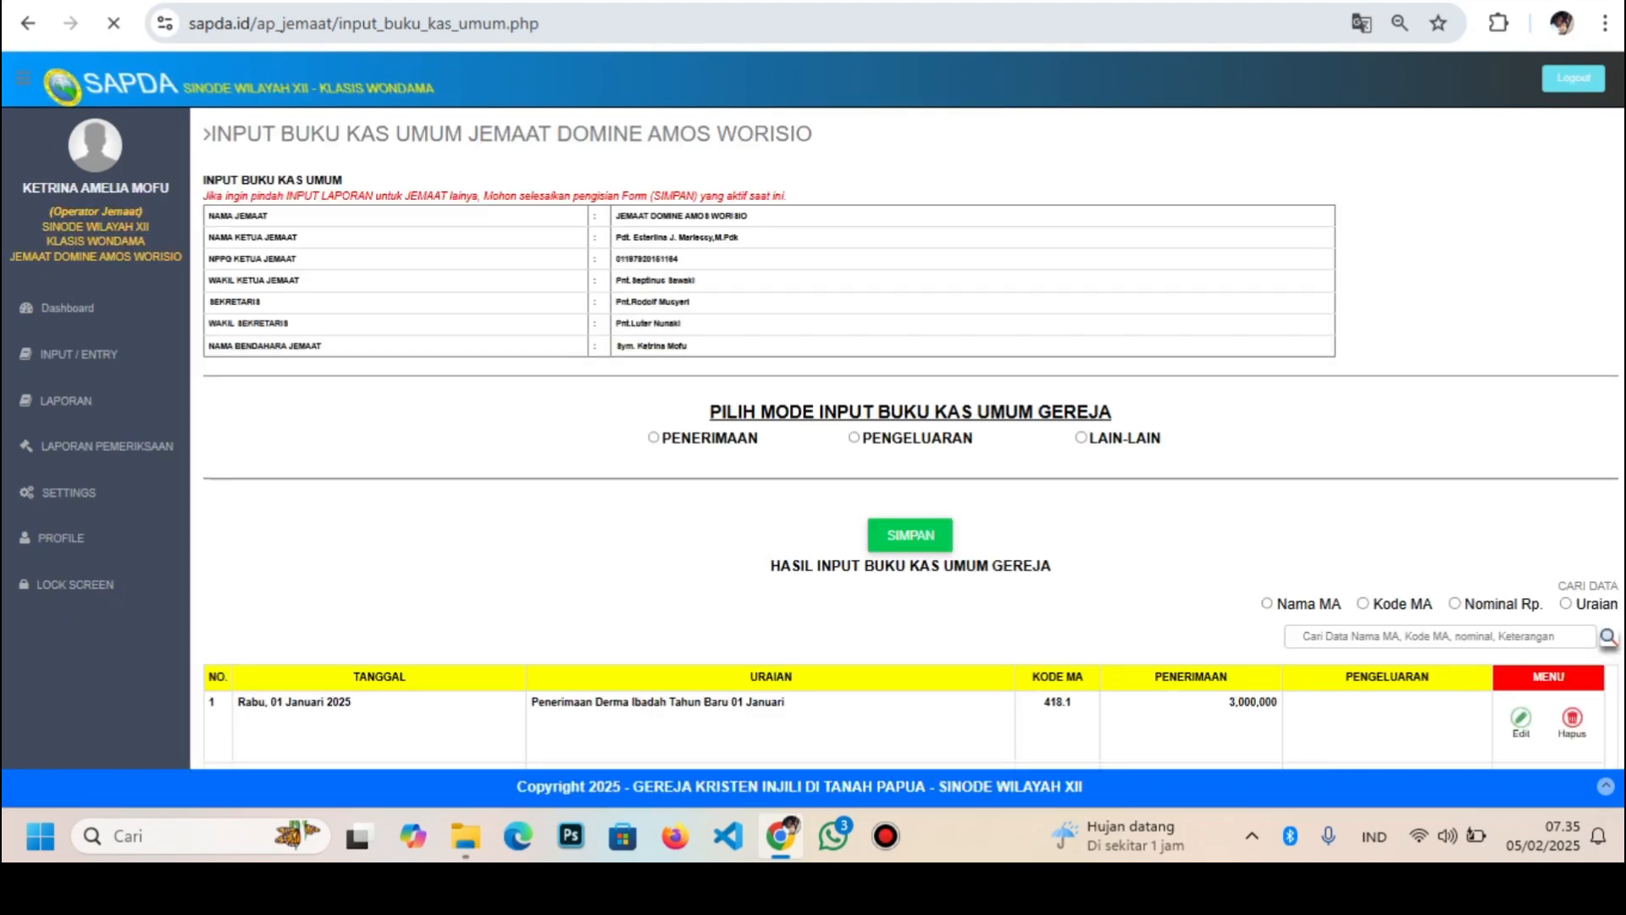
{"action": "scroll", "coordinate": [911, 501], "scroll_direction": "down", "scroll_amount": 3}
Begin a receipt dated 2025-02-01 with category 435.11 New Year tithe
{"action": "scroll", "coordinate": [911, 501], "scroll_direction": "up", "scroll_amount": 4}
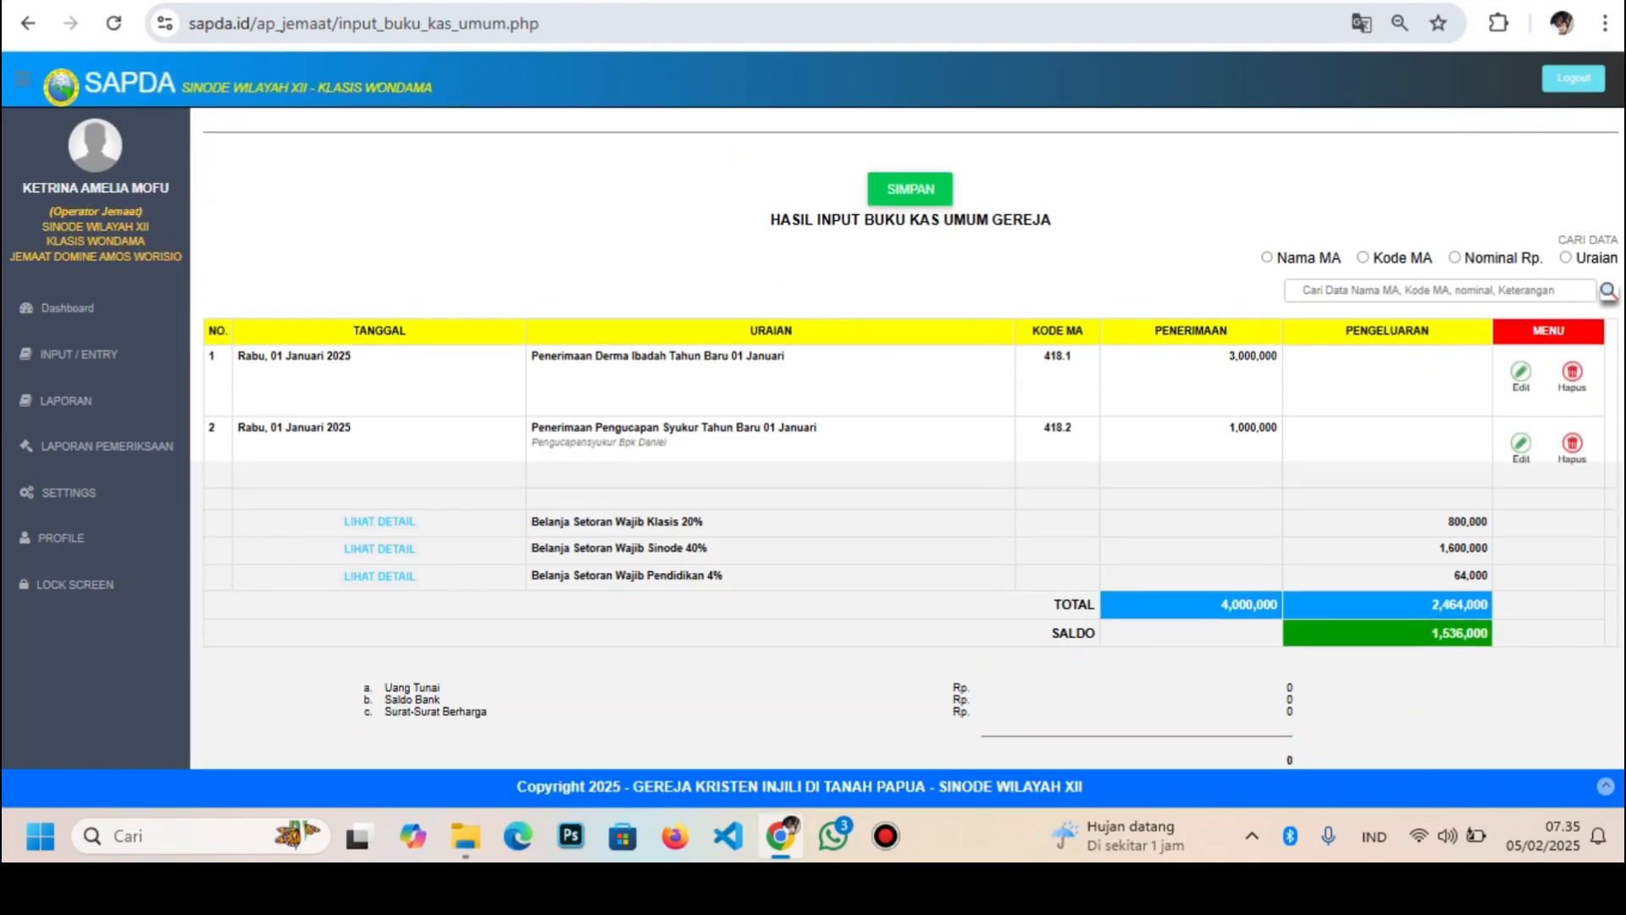
{"action": "left_click", "coordinate": [653, 437]}
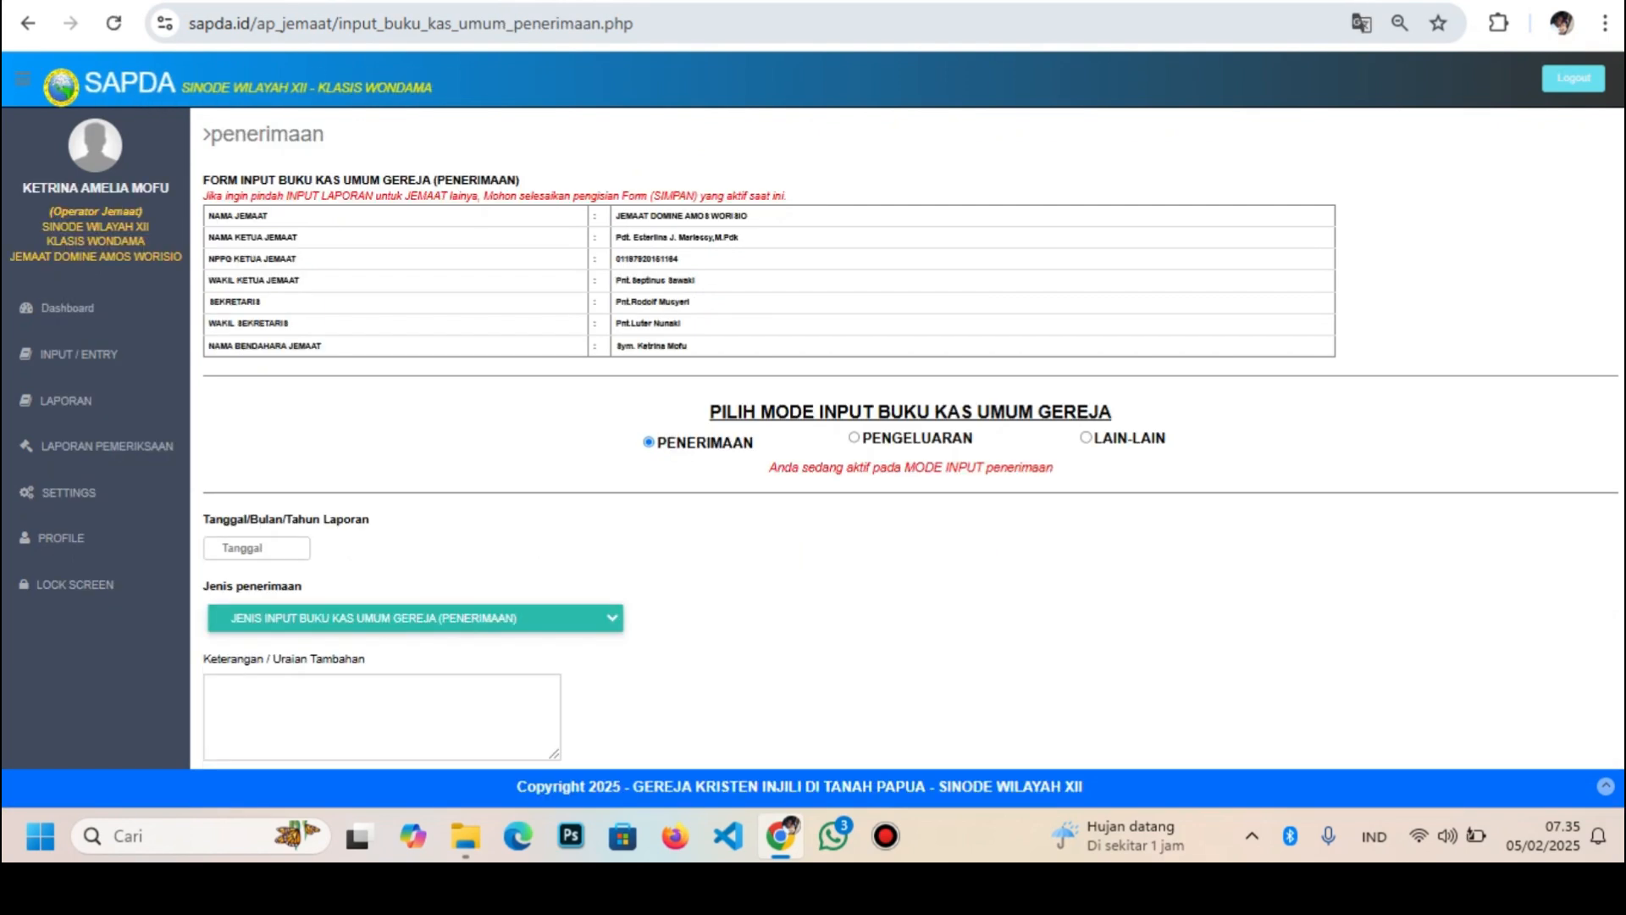
{"action": "left_click", "coordinate": [348, 558]}
{"action": "left_click", "coordinate": [256, 548]}
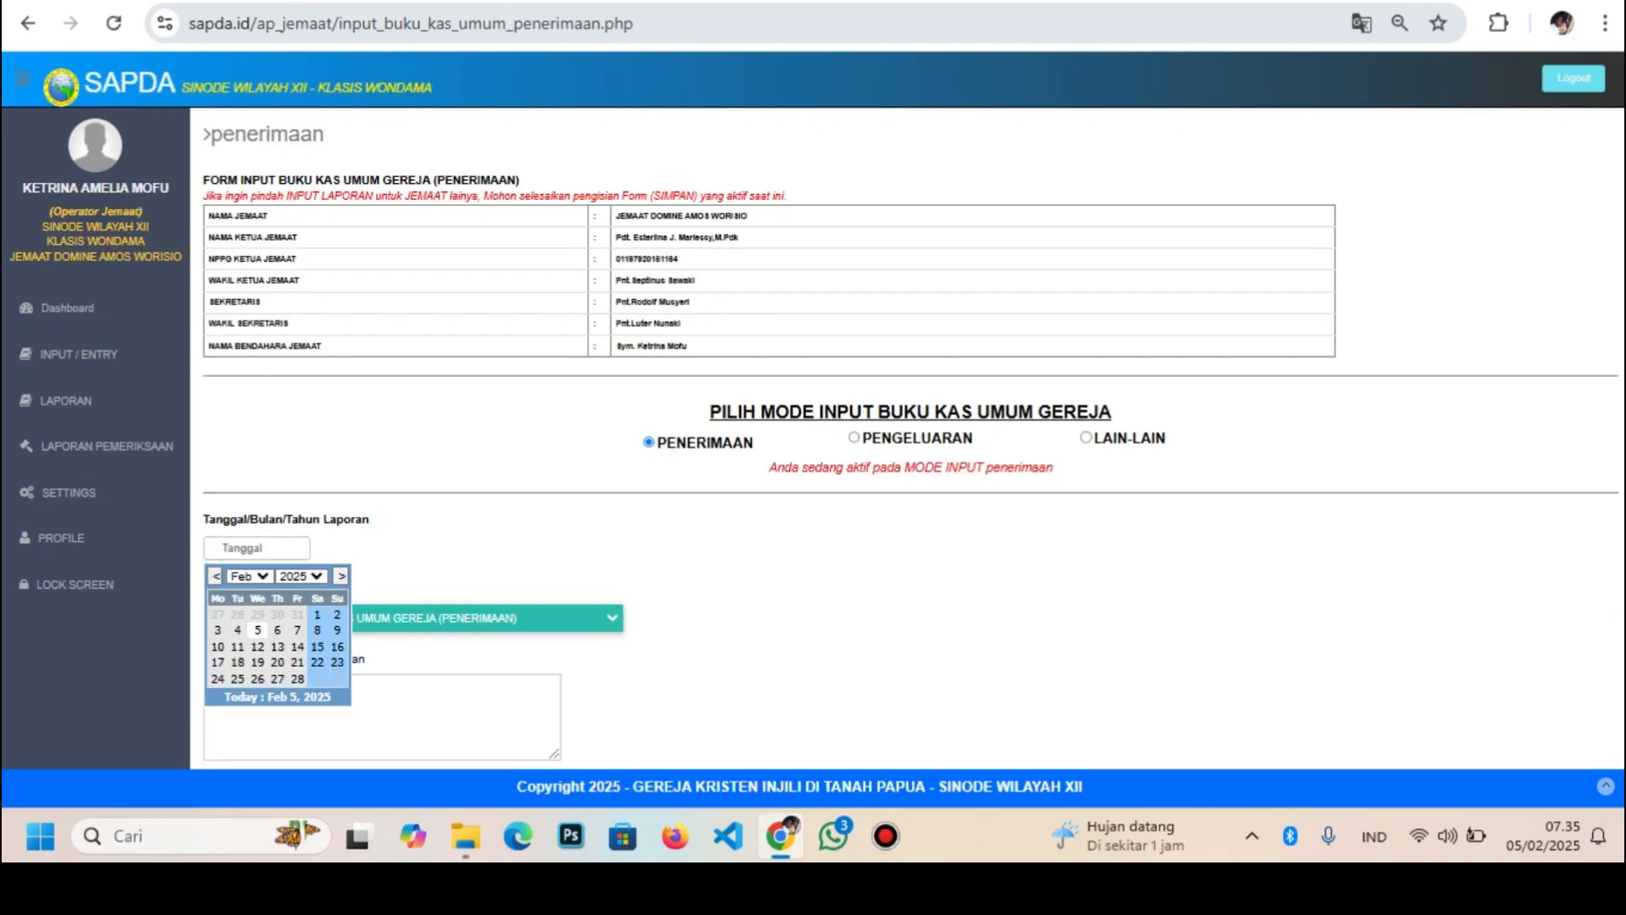
{"action": "left_click", "coordinate": [249, 576]}
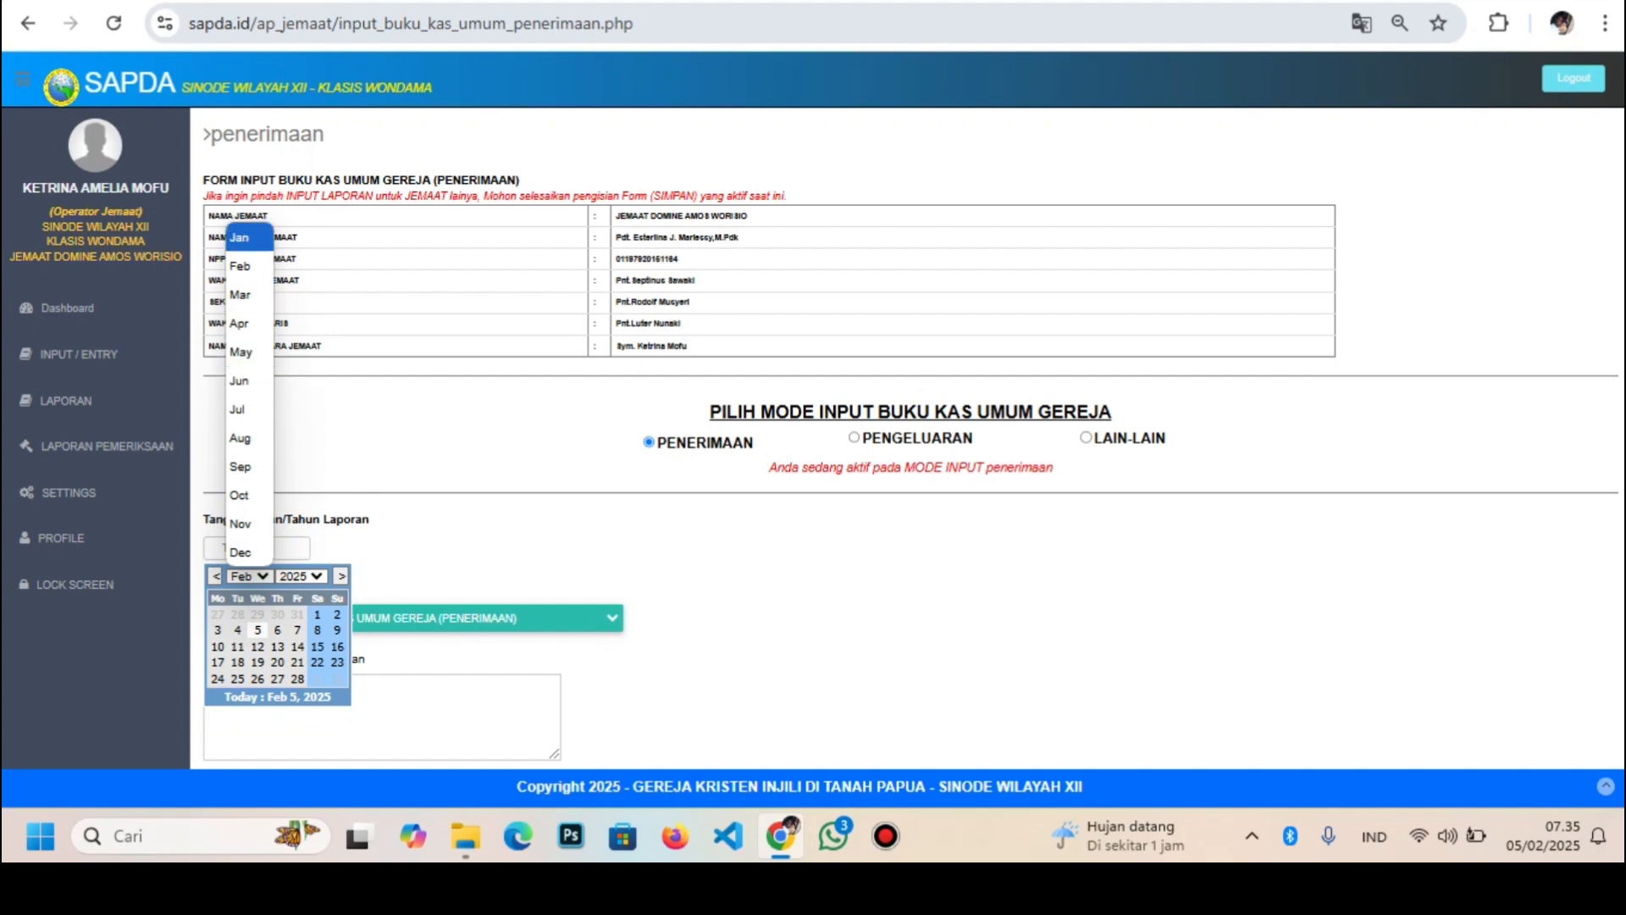
{"action": "left_click", "coordinate": [240, 266]}
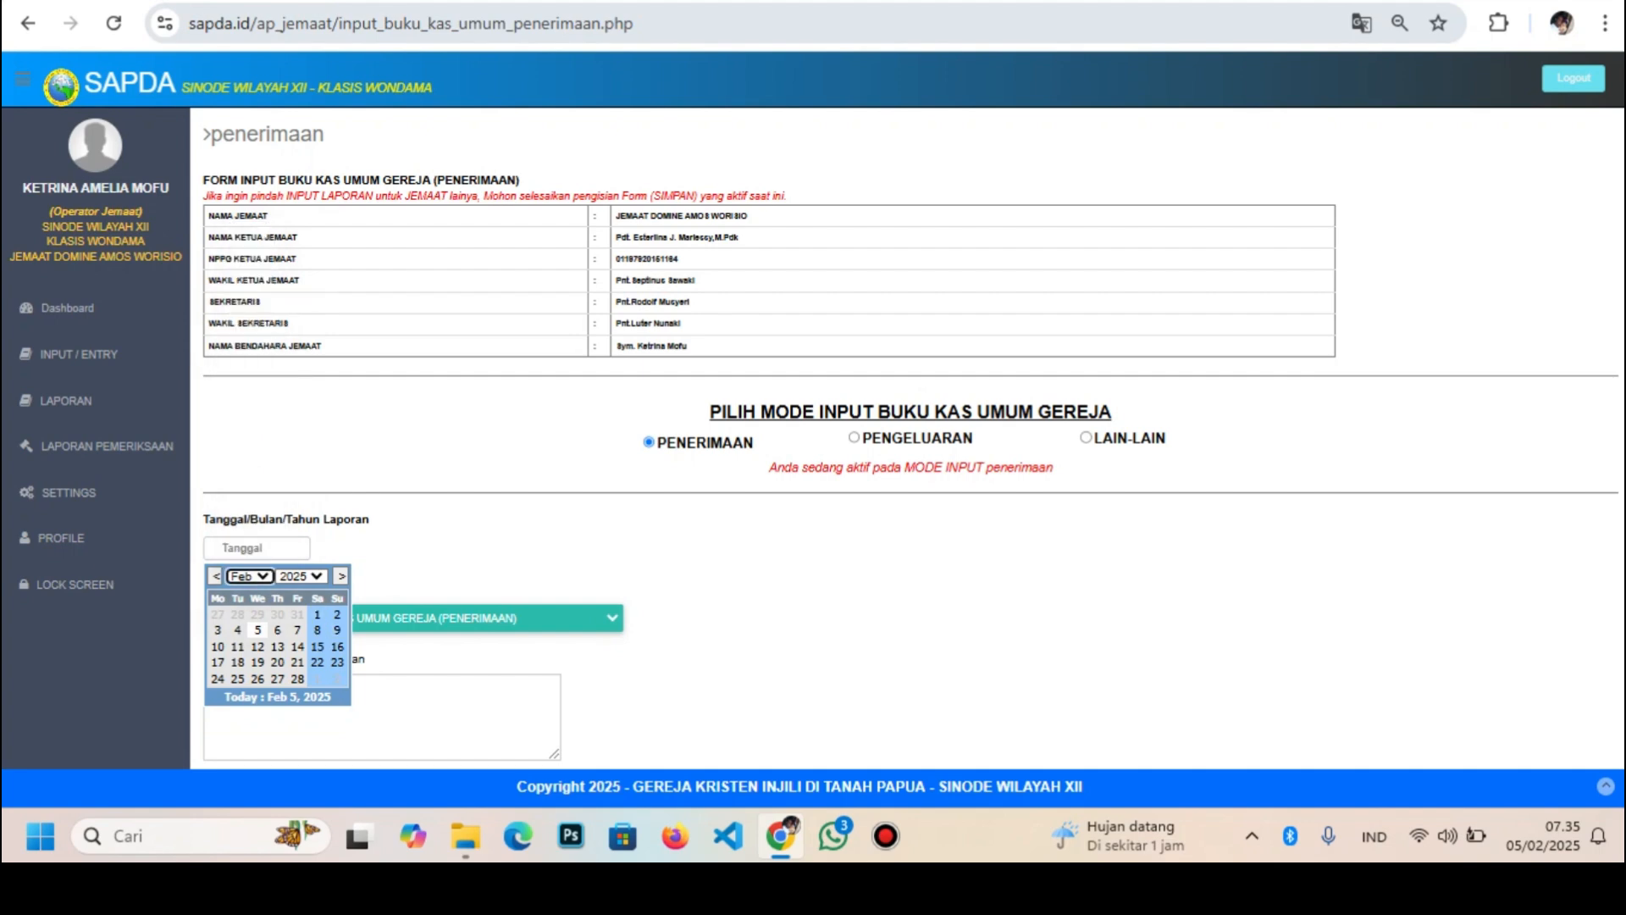
{"action": "left_click", "coordinate": [317, 614]}
{"action": "left_click", "coordinate": [415, 618]}
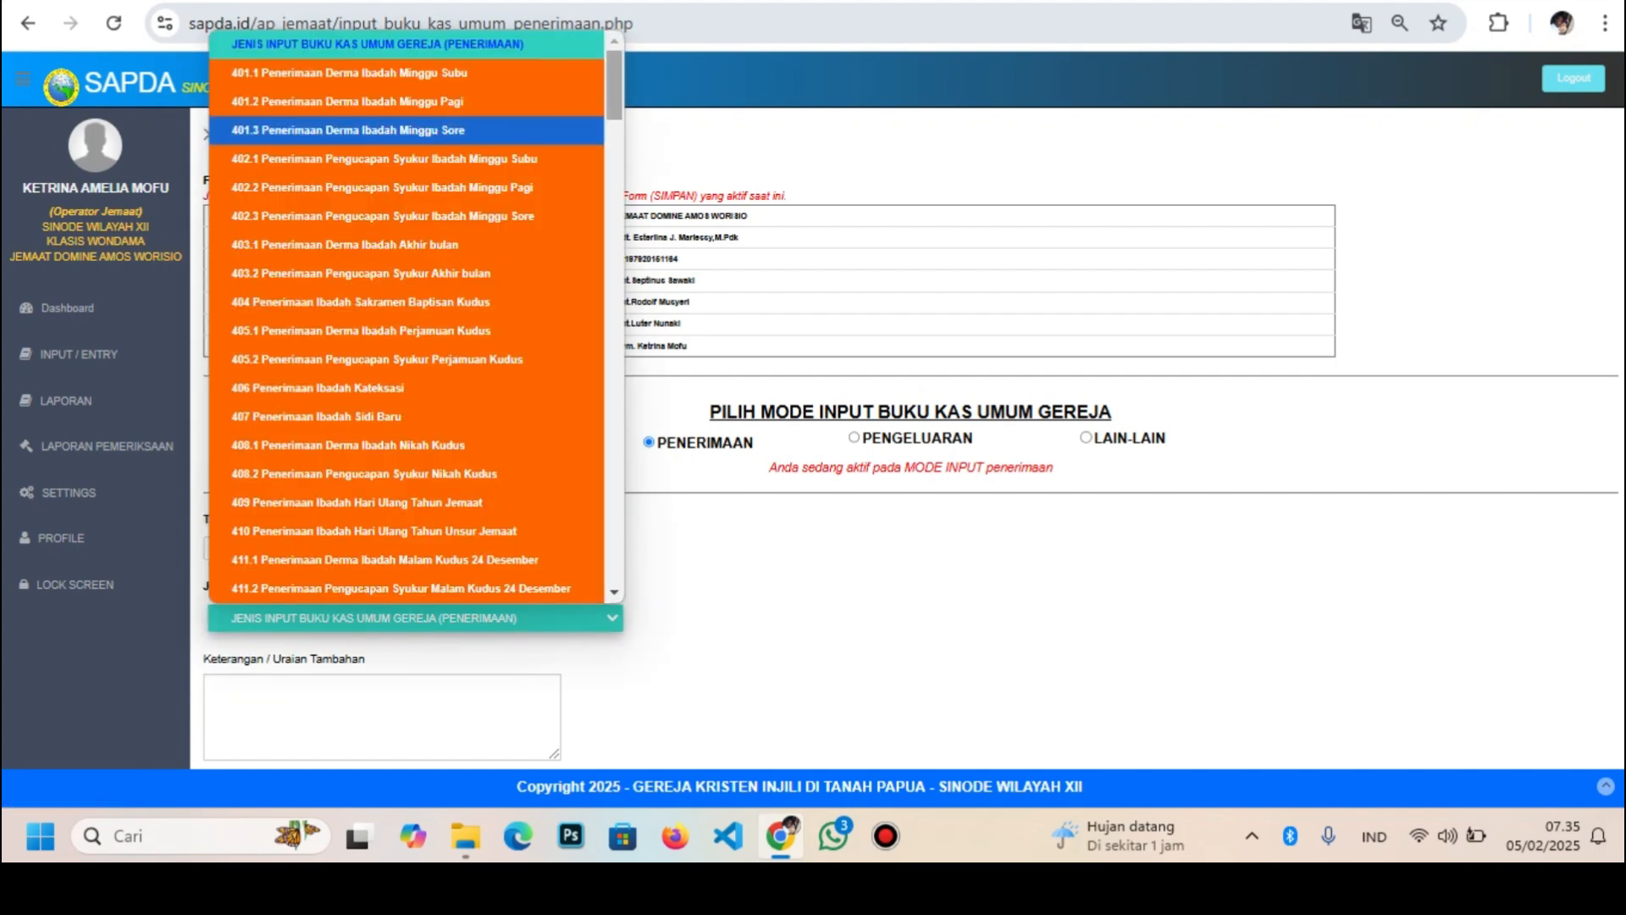
{"action": "left_click_drag", "start_coordinate": [614, 93], "coordinate": [614, 271]}
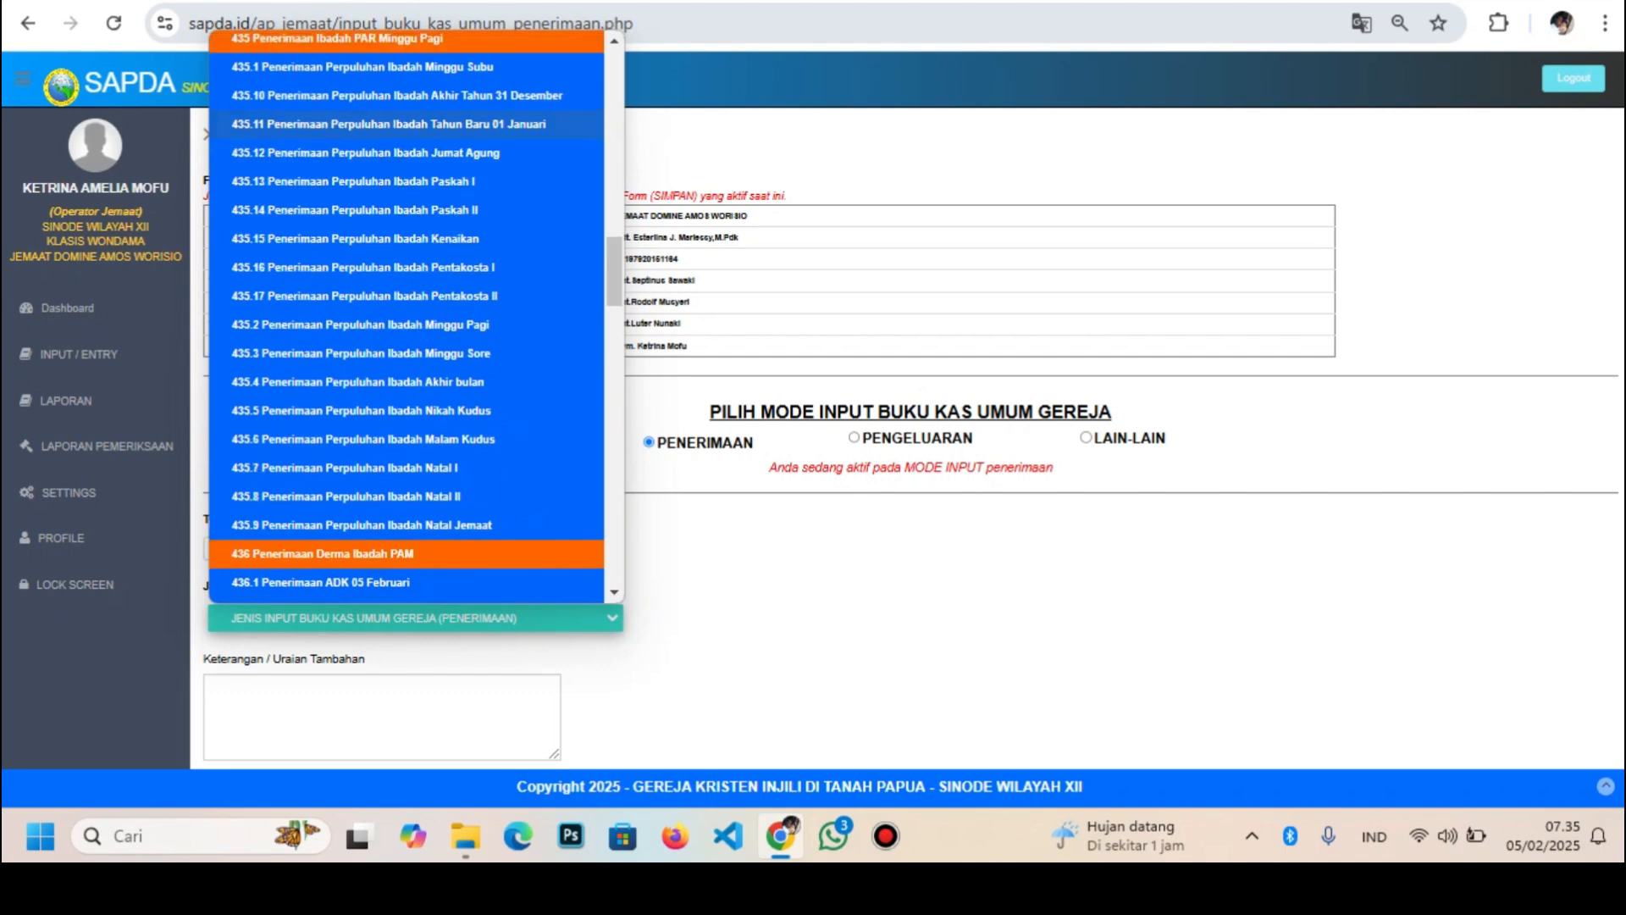
{"action": "left_click", "coordinate": [390, 124]}
Describe the tithe with the donor's name, enter 500000, and submit it as entry 3
{"action": "scroll", "coordinate": [907, 440], "scroll_direction": "down", "scroll_amount": 5}
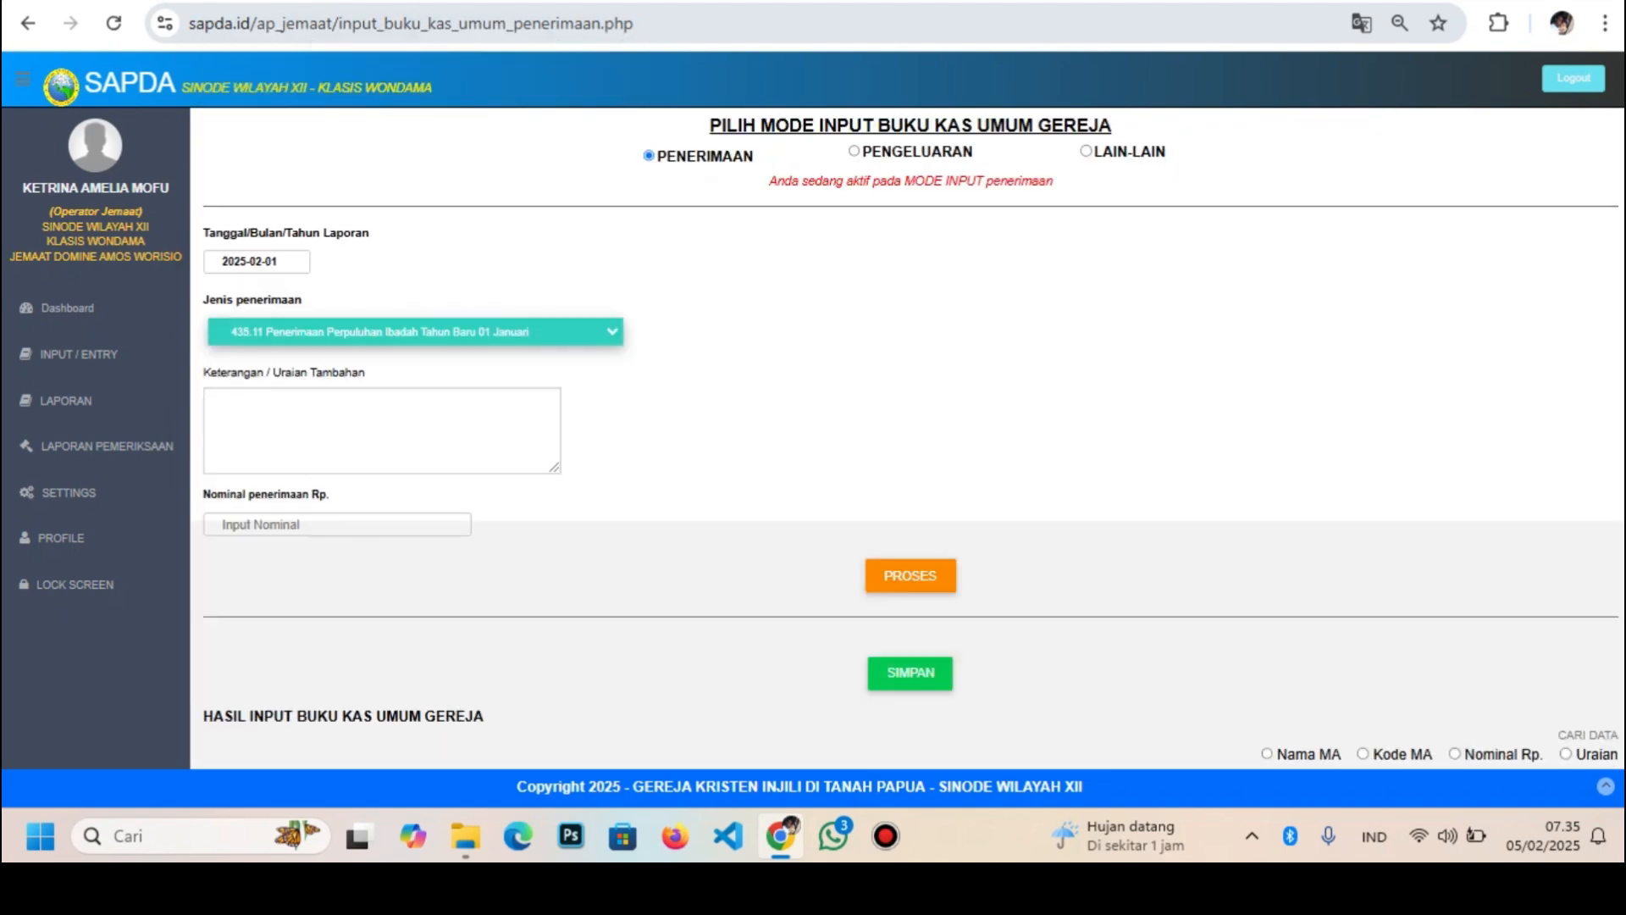
{"action": "left_click", "coordinate": [381, 254]}
{"action": "type", "text": "Pe"}
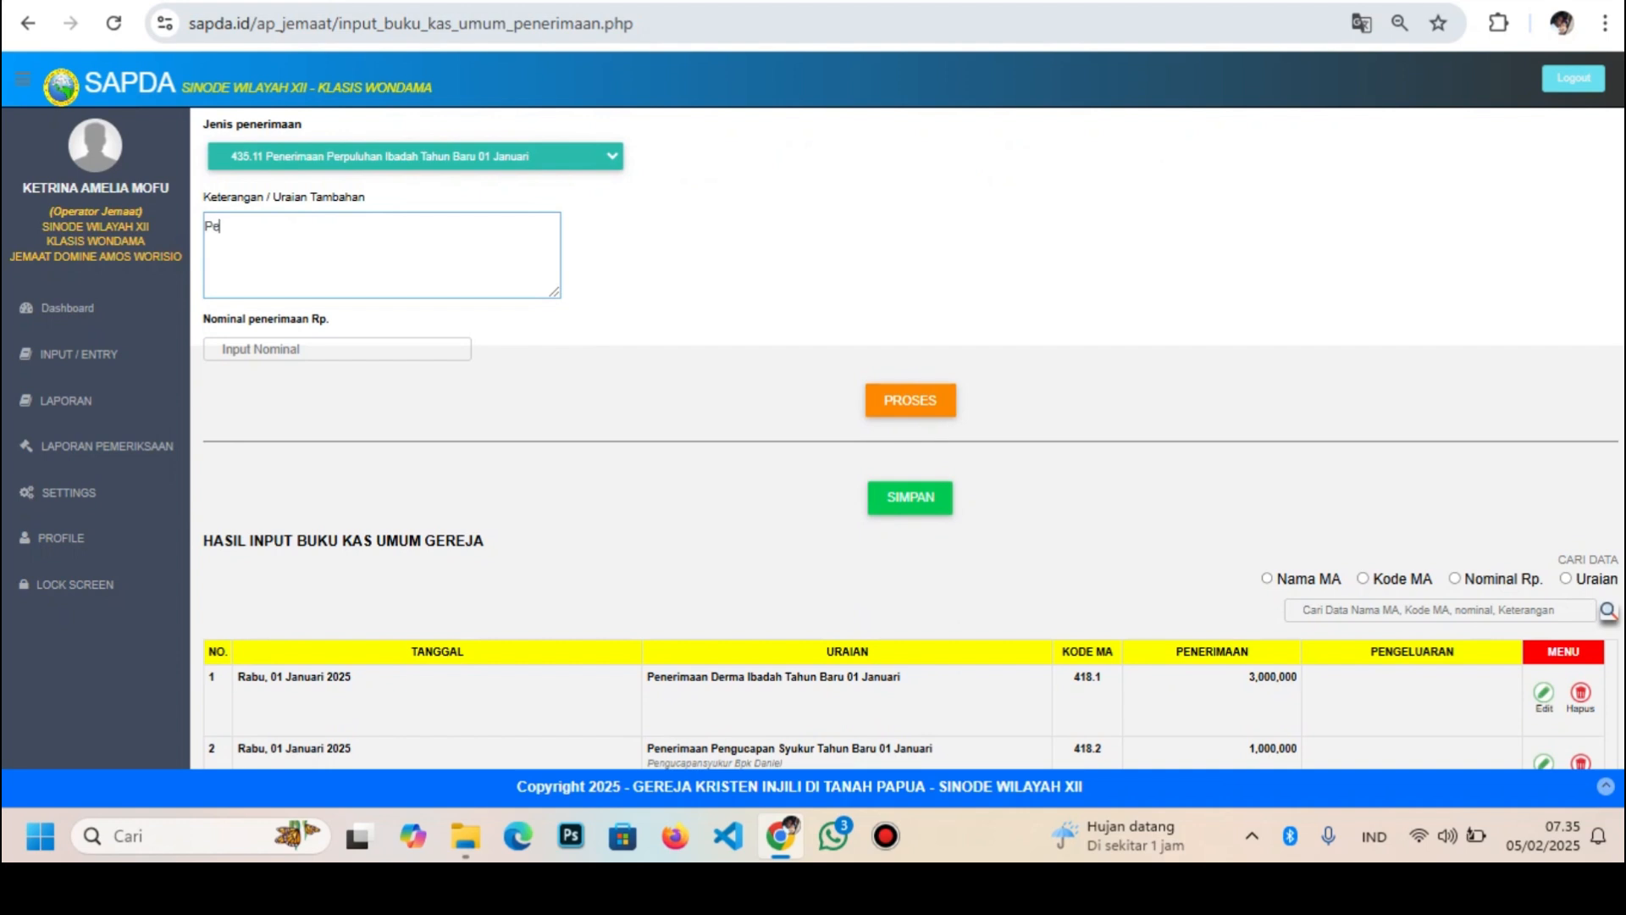
{"action": "type", "text": "rpuluhan da"}
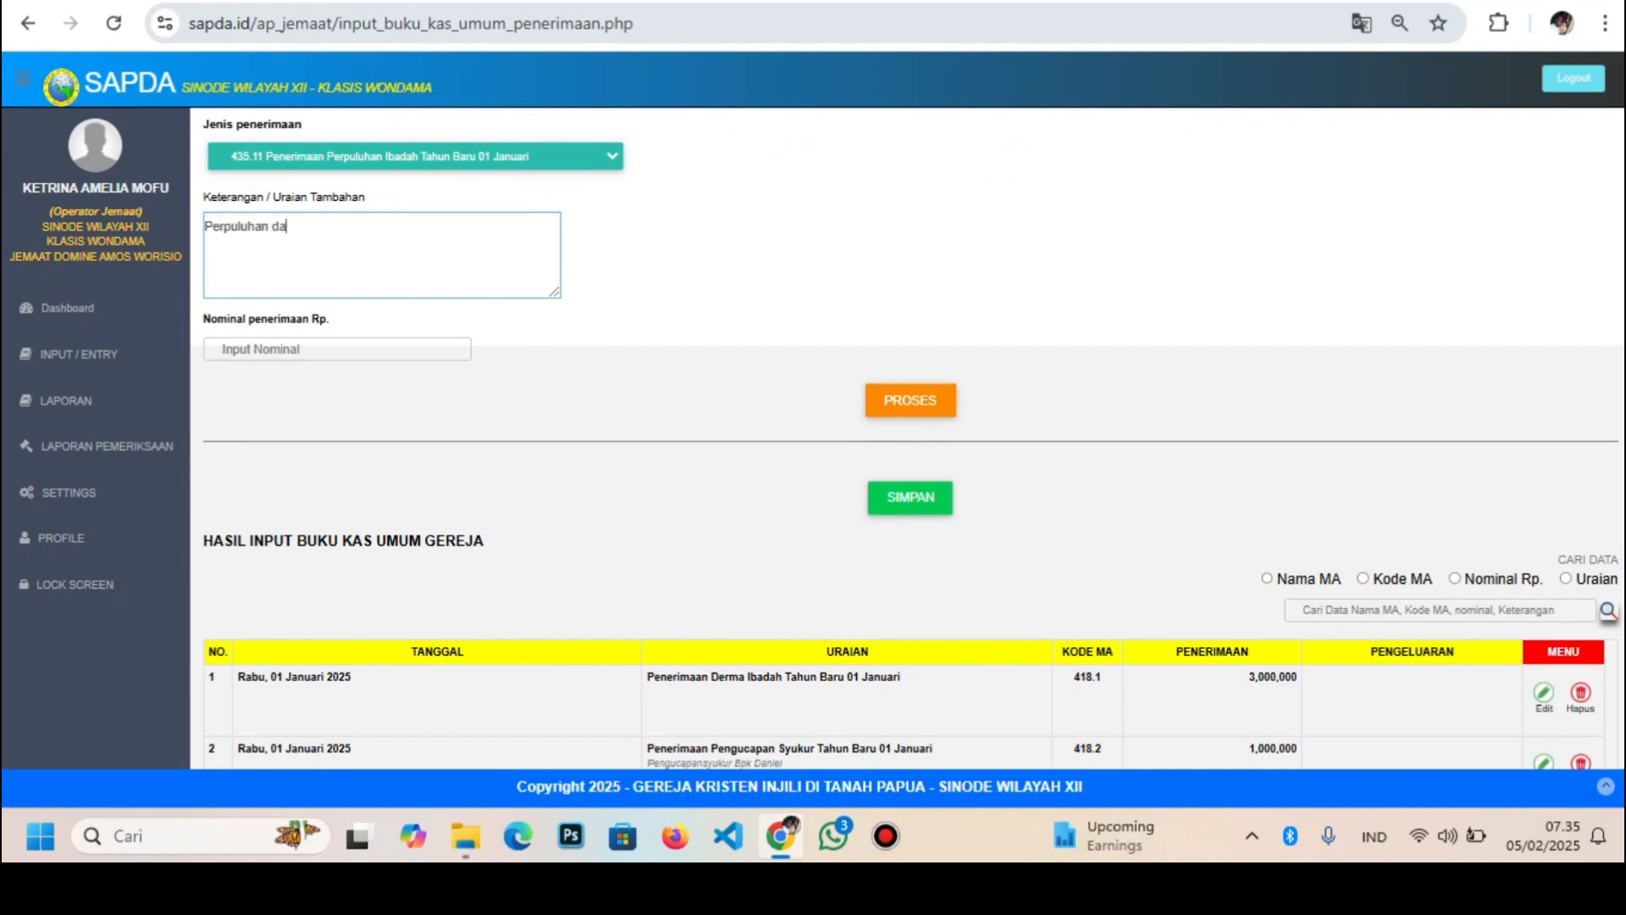
{"action": "type", "text": "ri Bpk Sopater"}
{"action": "key", "text": "Tab"}
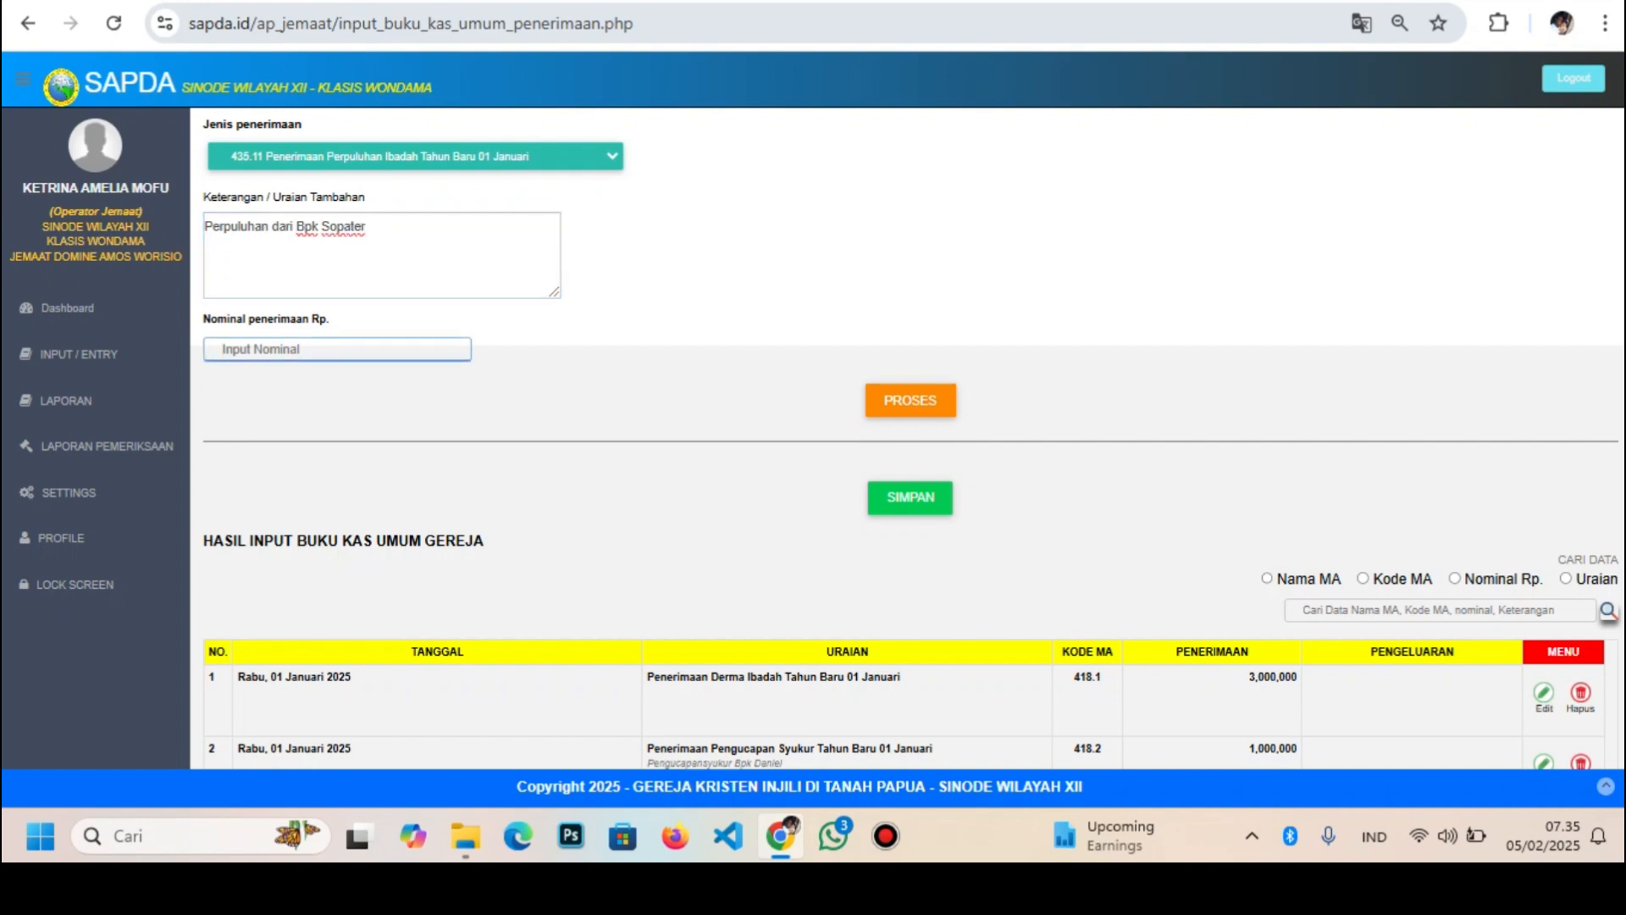
{"action": "type", "text": "500000"}
{"action": "left_click", "coordinate": [911, 400]}
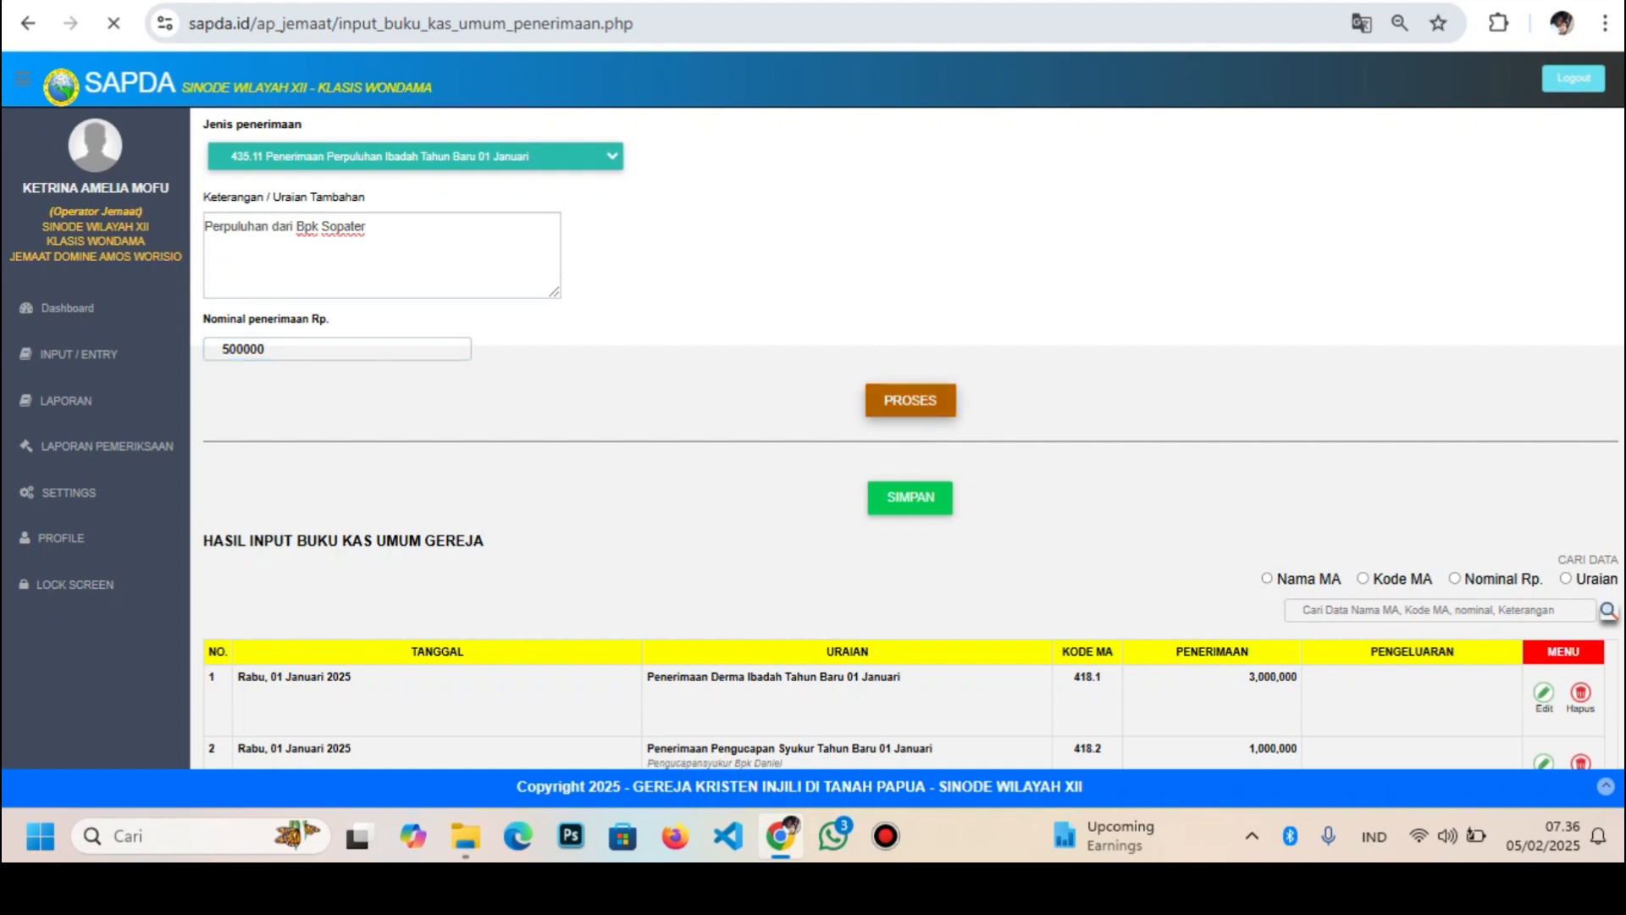
{"action": "scroll", "coordinate": [910, 424], "scroll_direction": "down", "scroll_amount": 5}
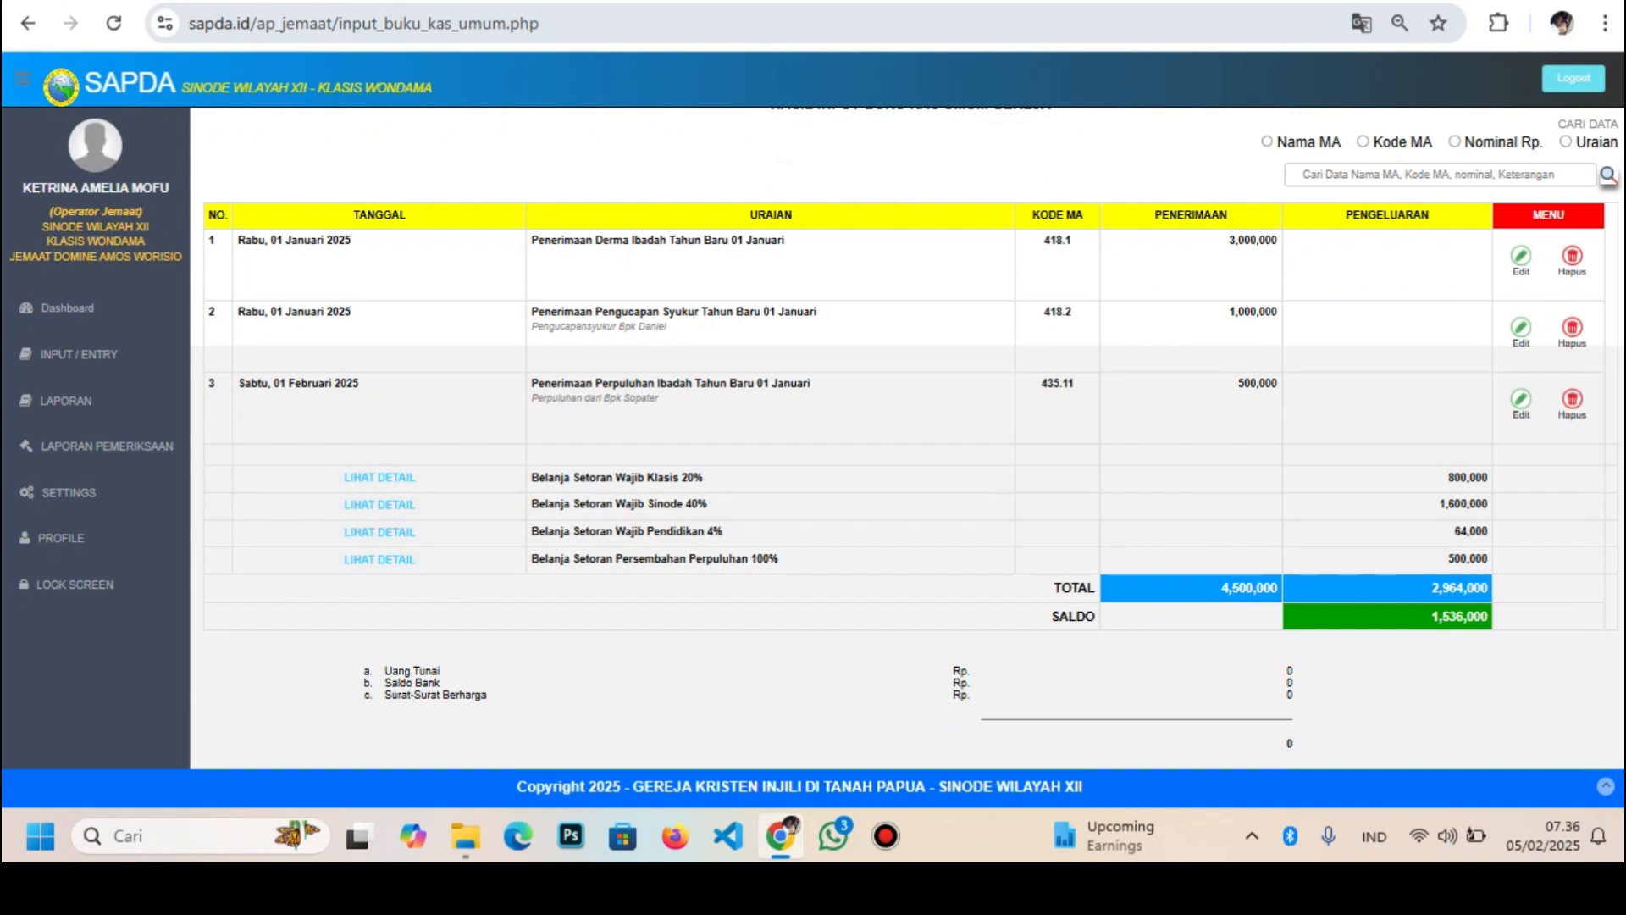
{"action": "scroll", "coordinate": [907, 432], "scroll_direction": "up", "scroll_amount": 5}
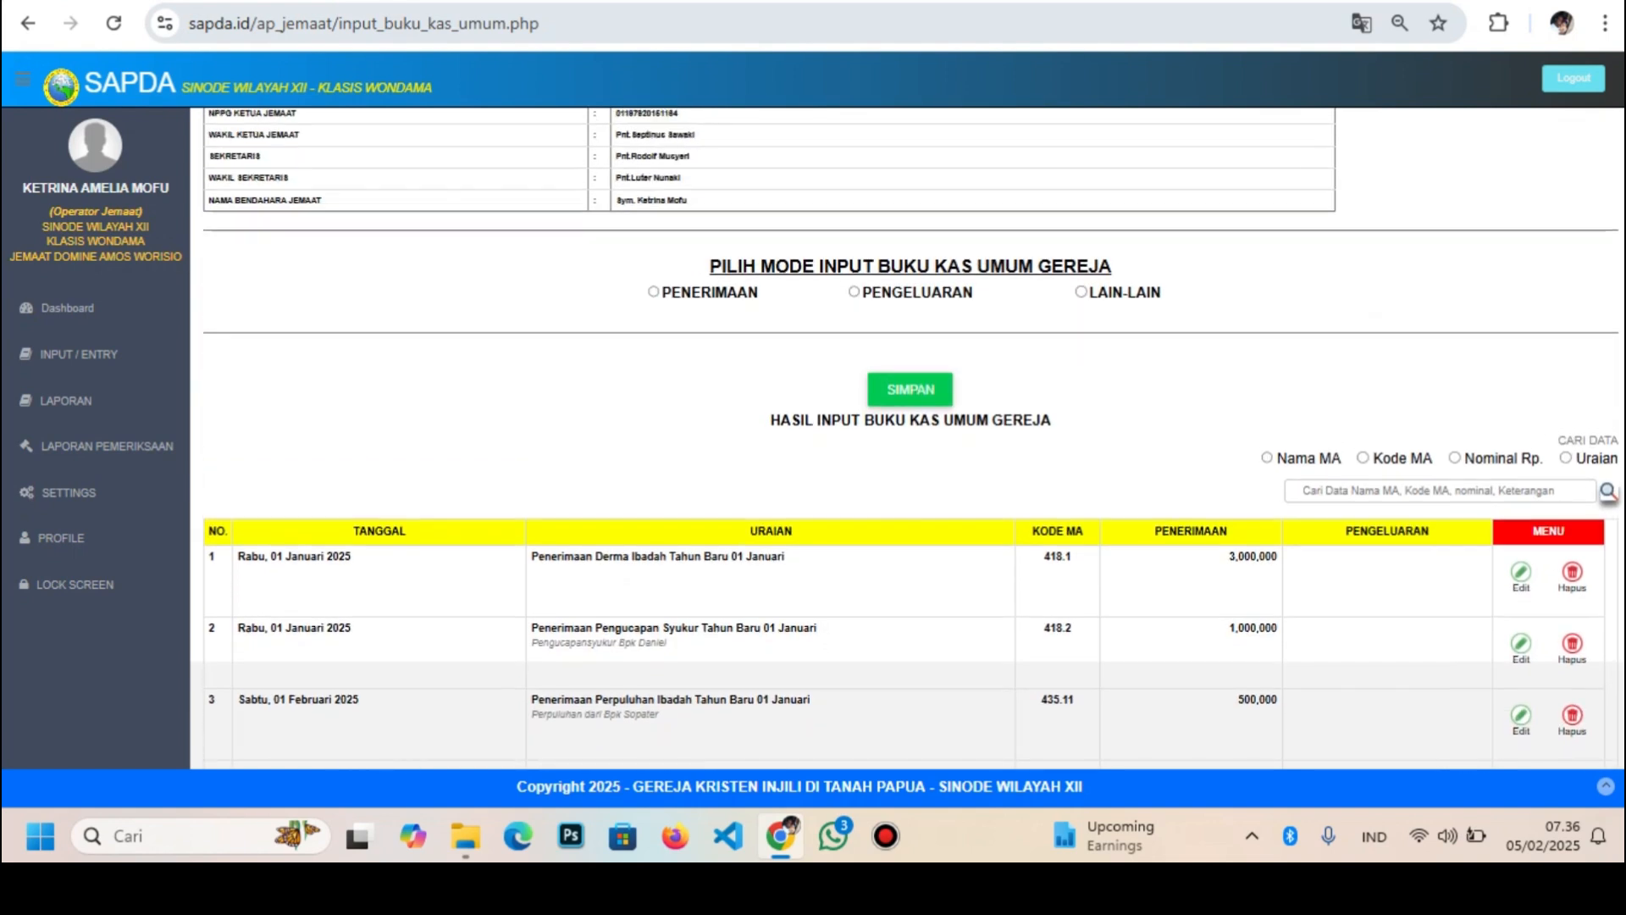
{"action": "left_click", "coordinate": [653, 390]}
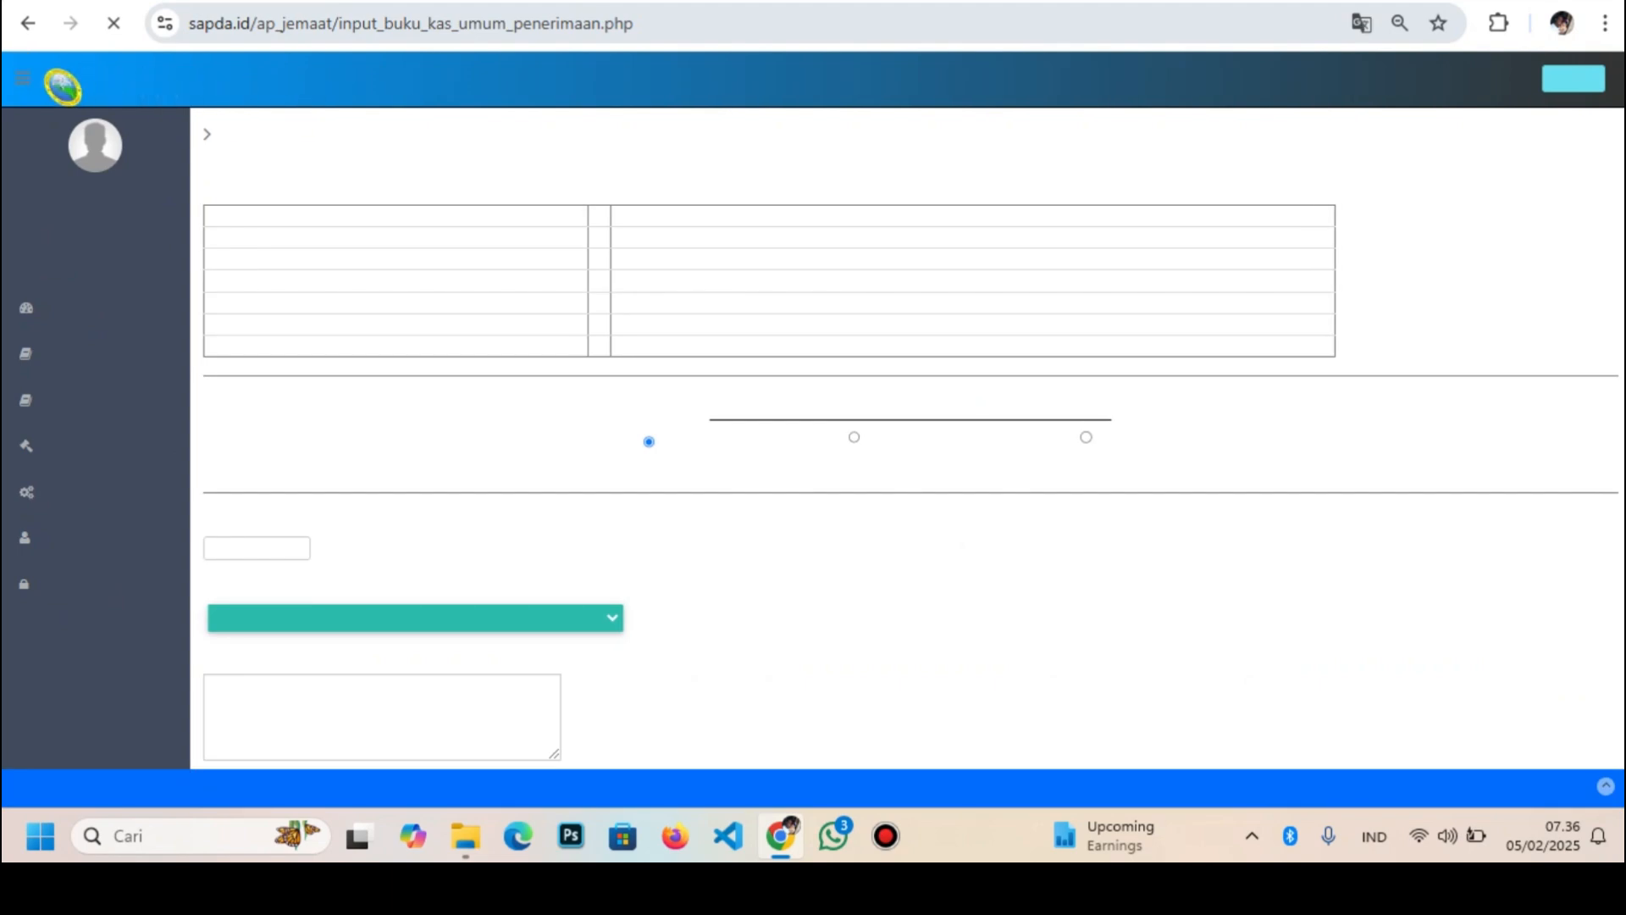
{"action": "scroll", "coordinate": [906, 440], "scroll_direction": "down", "scroll_amount": 3}
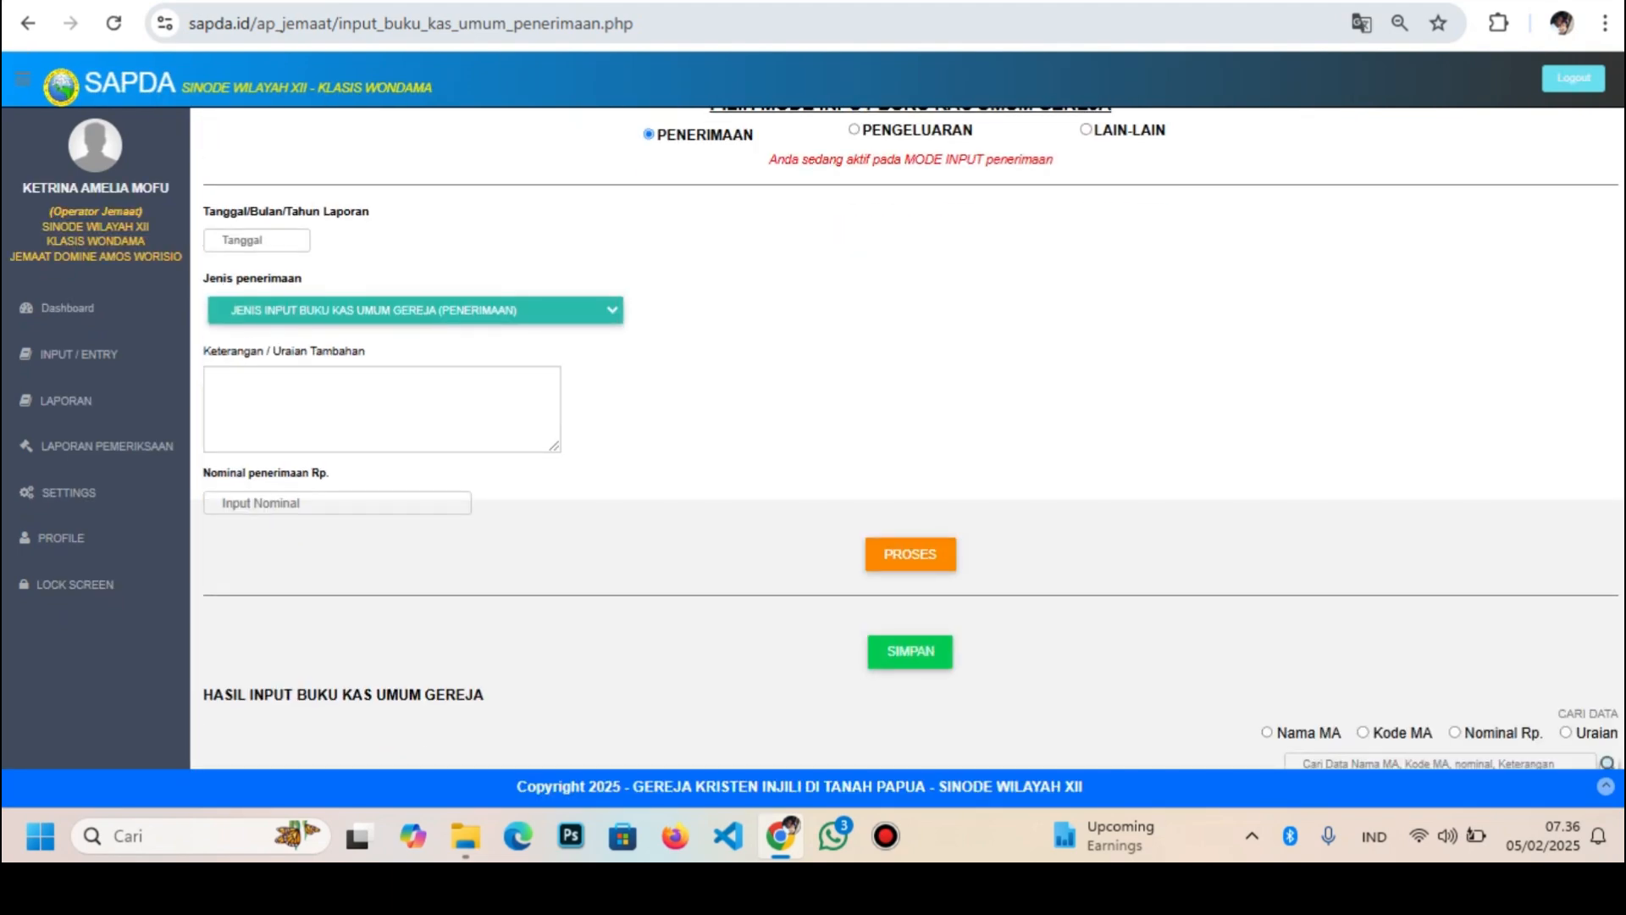
{"action": "left_click", "coordinate": [381, 409]}
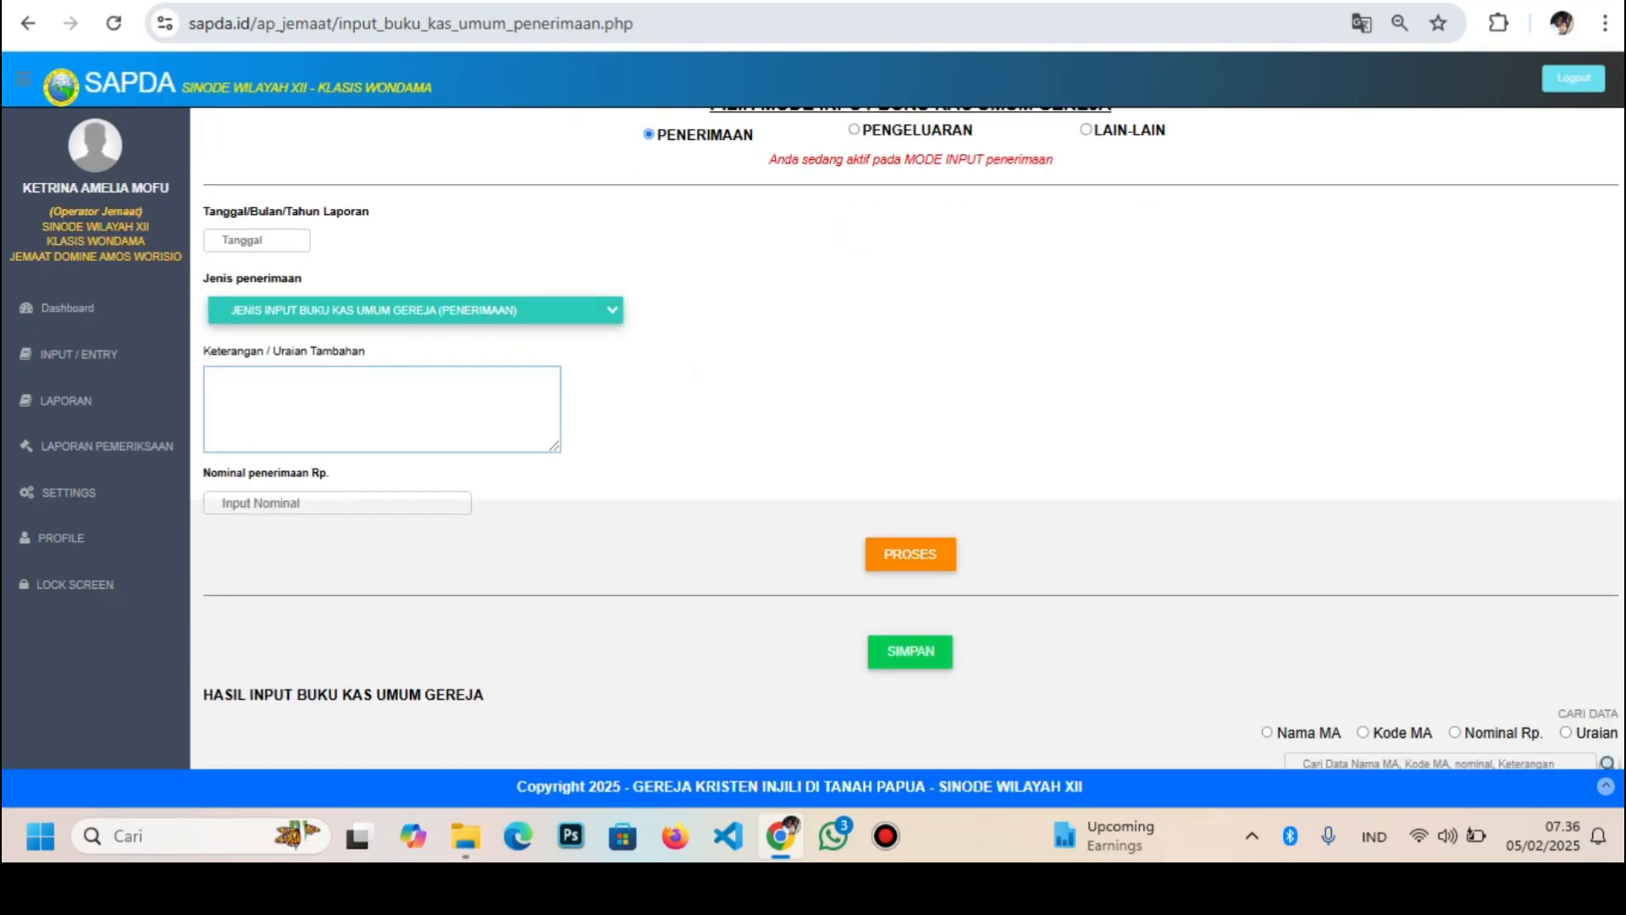
{"action": "left_click", "coordinate": [1101, 593]}
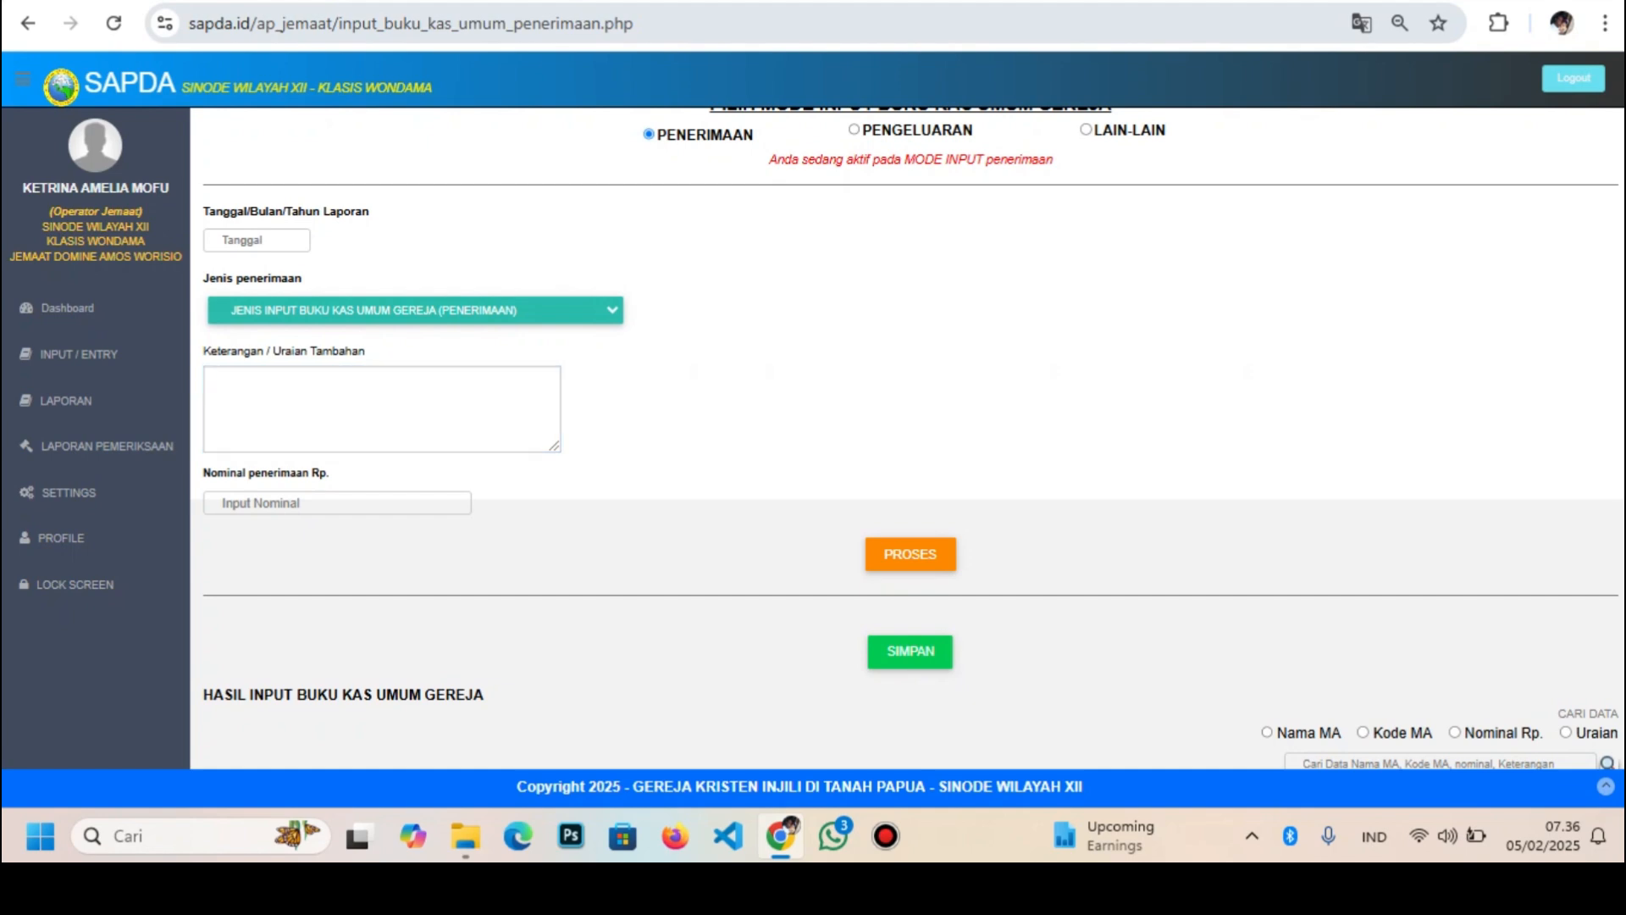
{"action": "left_click_drag", "start_coordinate": [1101, 610], "coordinate": [1101, 652]}
{"action": "scroll", "coordinate": [1101, 593], "scroll_direction": "down", "scroll_amount": 6}
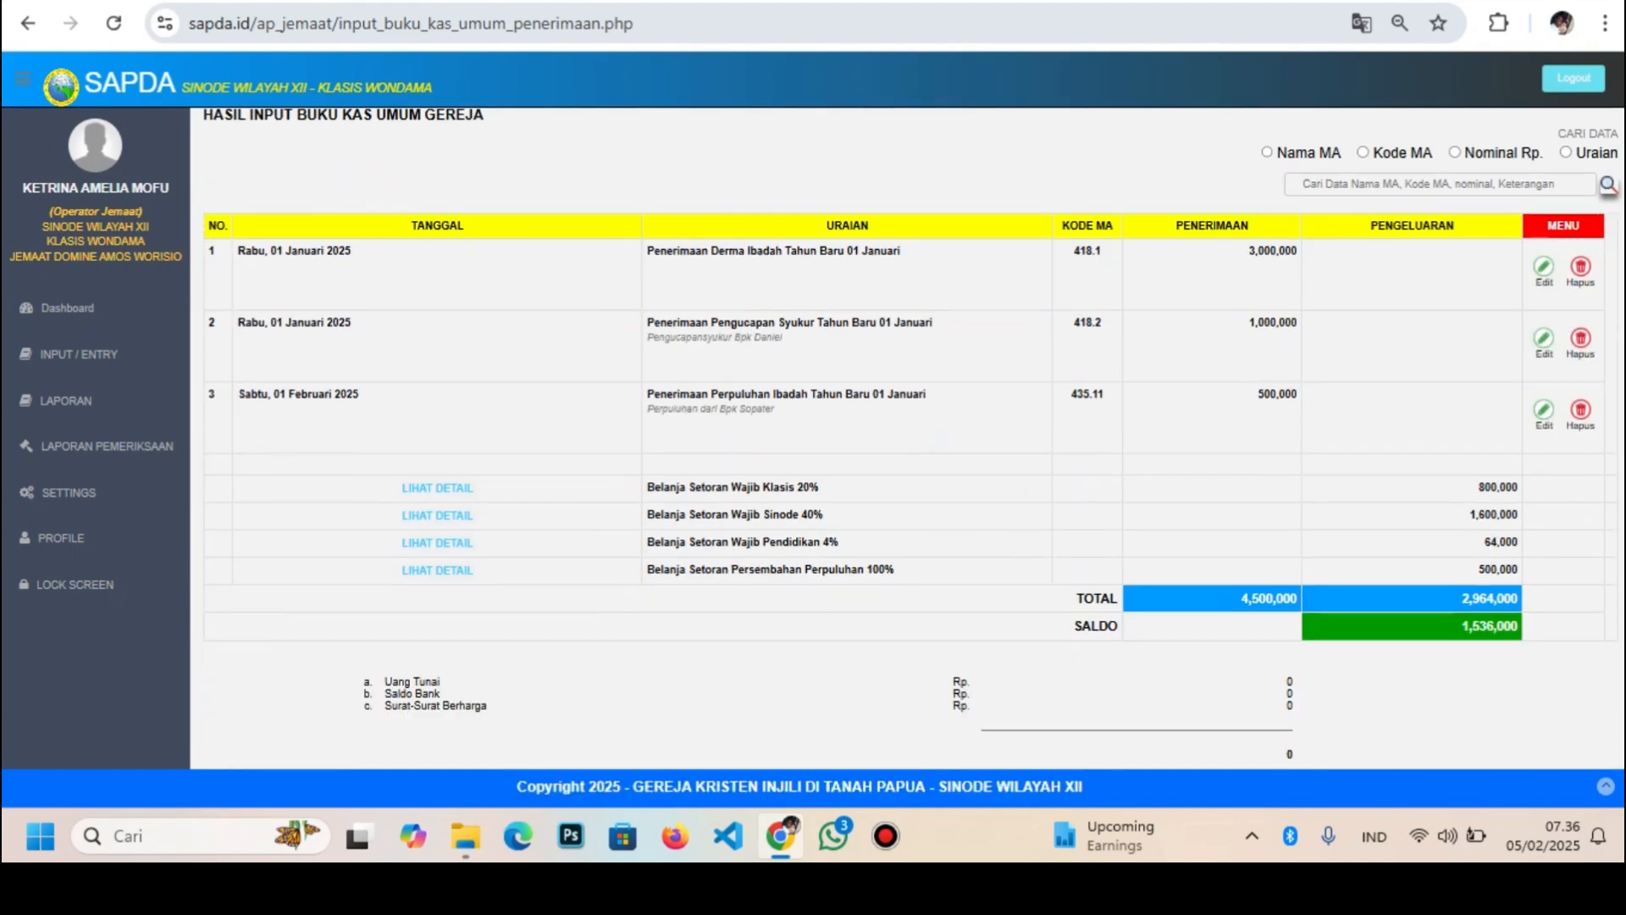
{"action": "scroll", "coordinate": [906, 437], "scroll_direction": "up", "scroll_amount": 10}
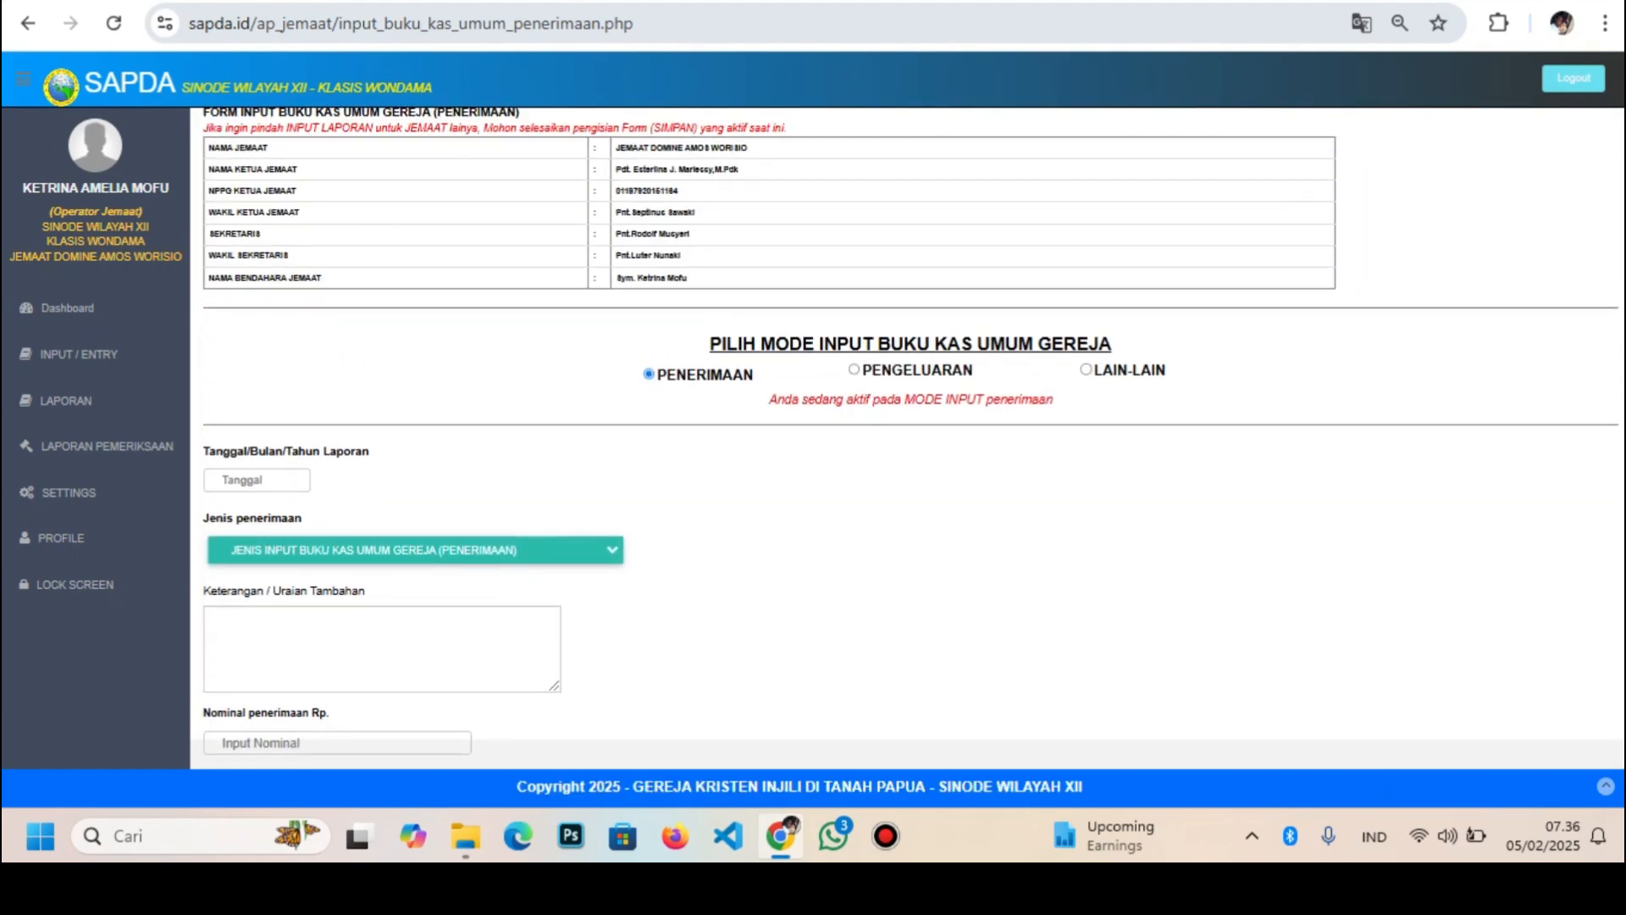
{"action": "scroll", "coordinate": [907, 437], "scroll_direction": "down", "scroll_amount": 7}
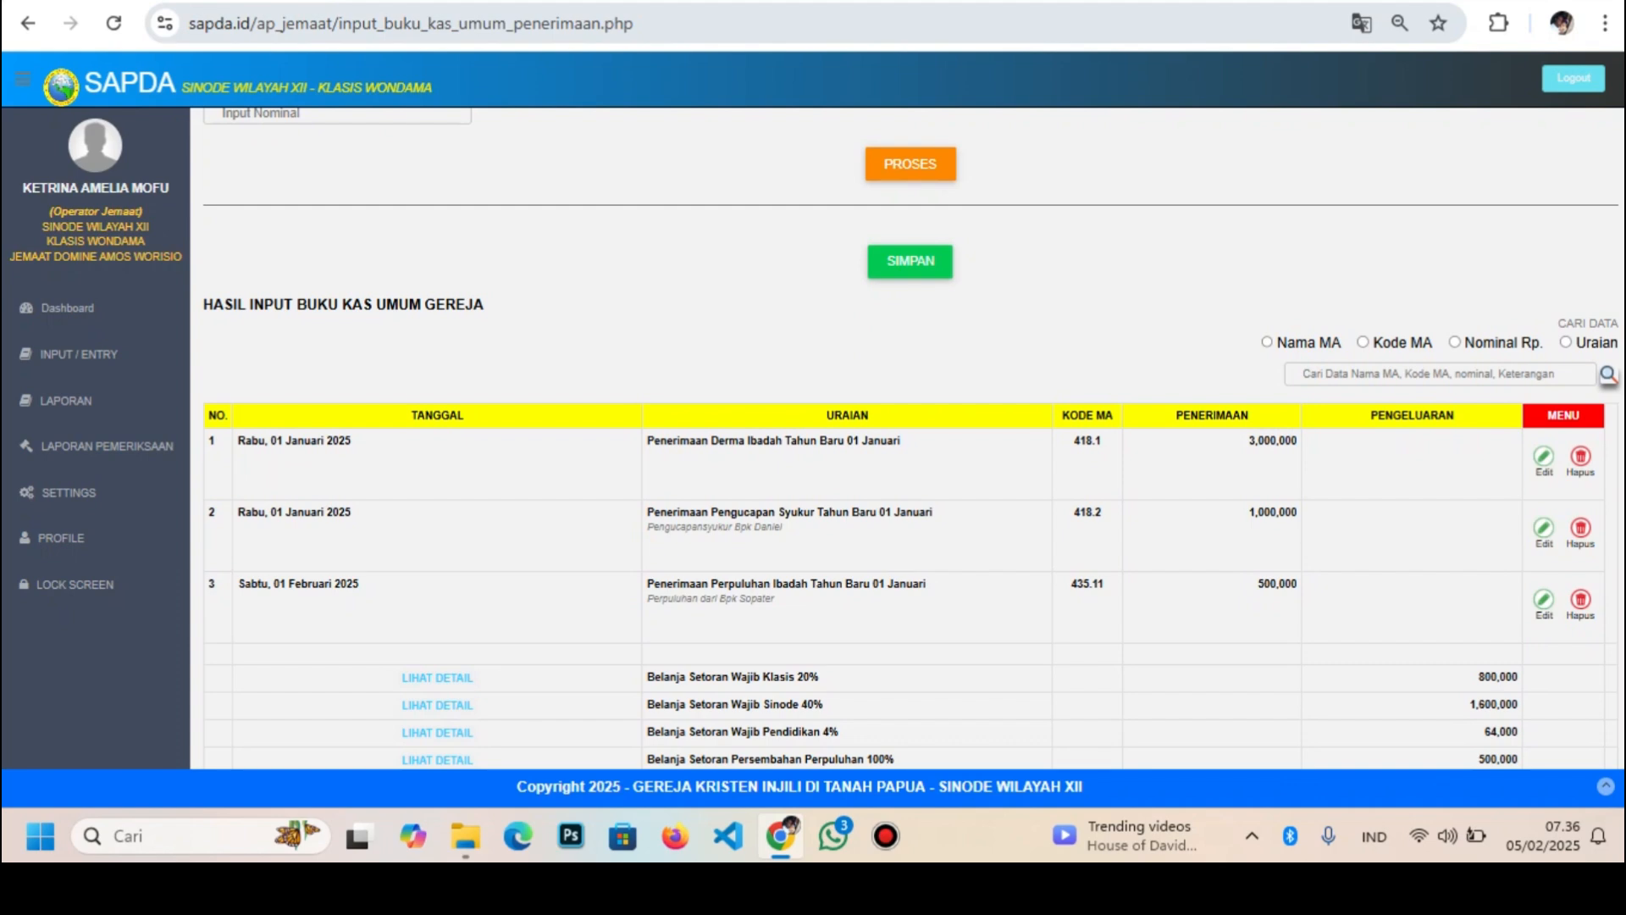
{"action": "scroll", "coordinate": [907, 432], "scroll_direction": "down", "scroll_amount": 3}
{"action": "scroll", "coordinate": [907, 432], "scroll_direction": "up", "scroll_amount": 9}
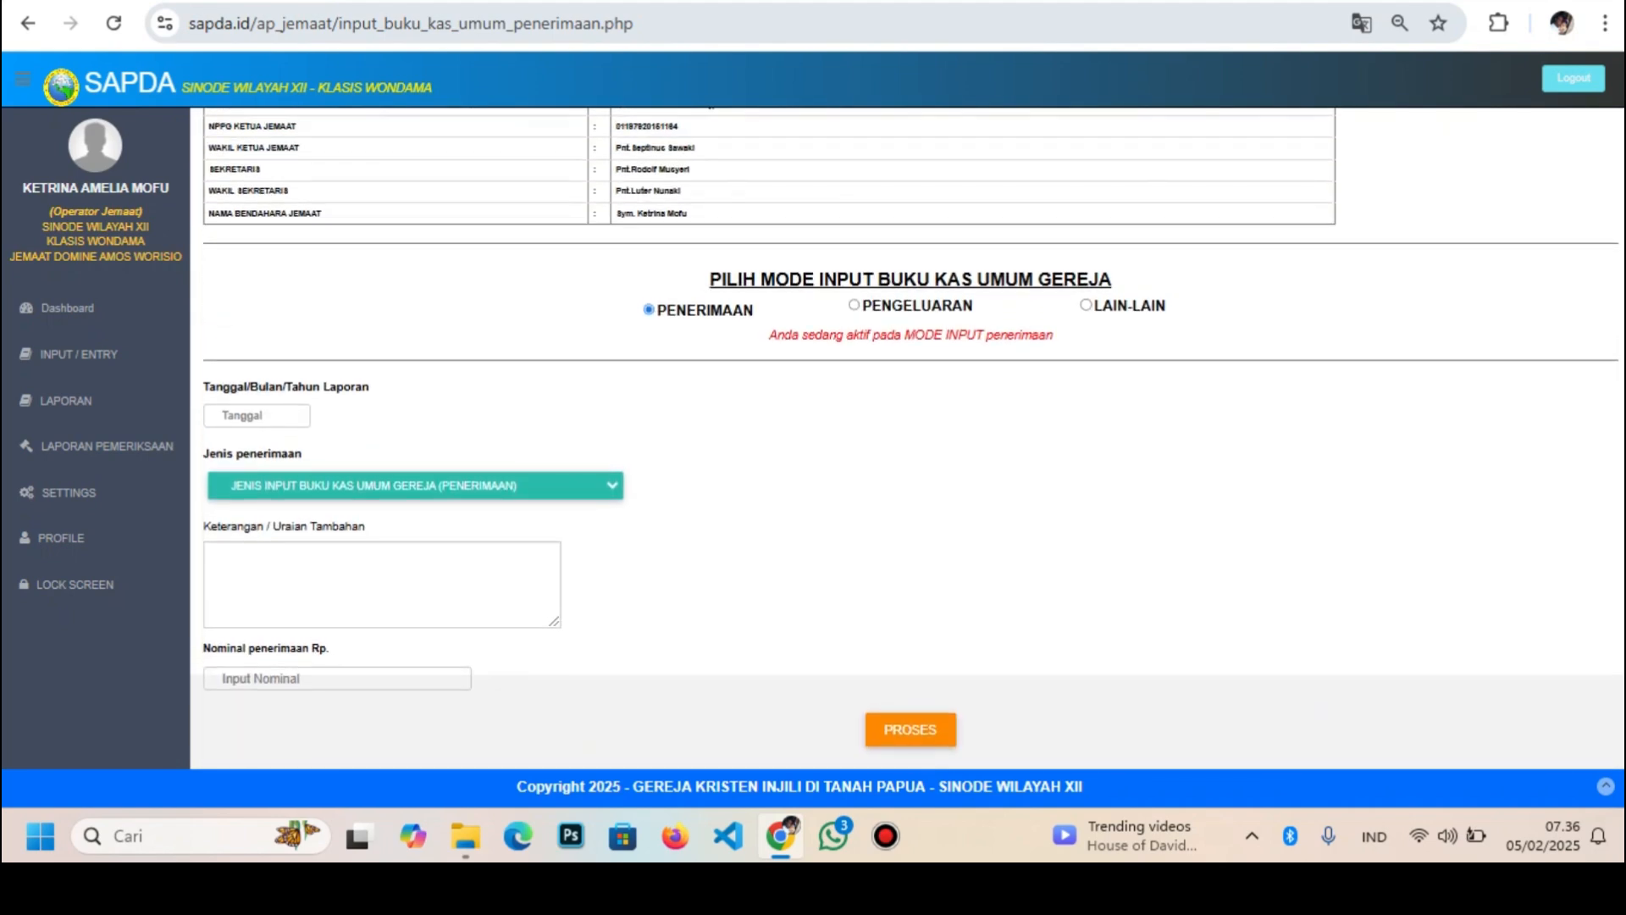
{"action": "scroll", "coordinate": [906, 432], "scroll_direction": "down", "scroll_amount": 6}
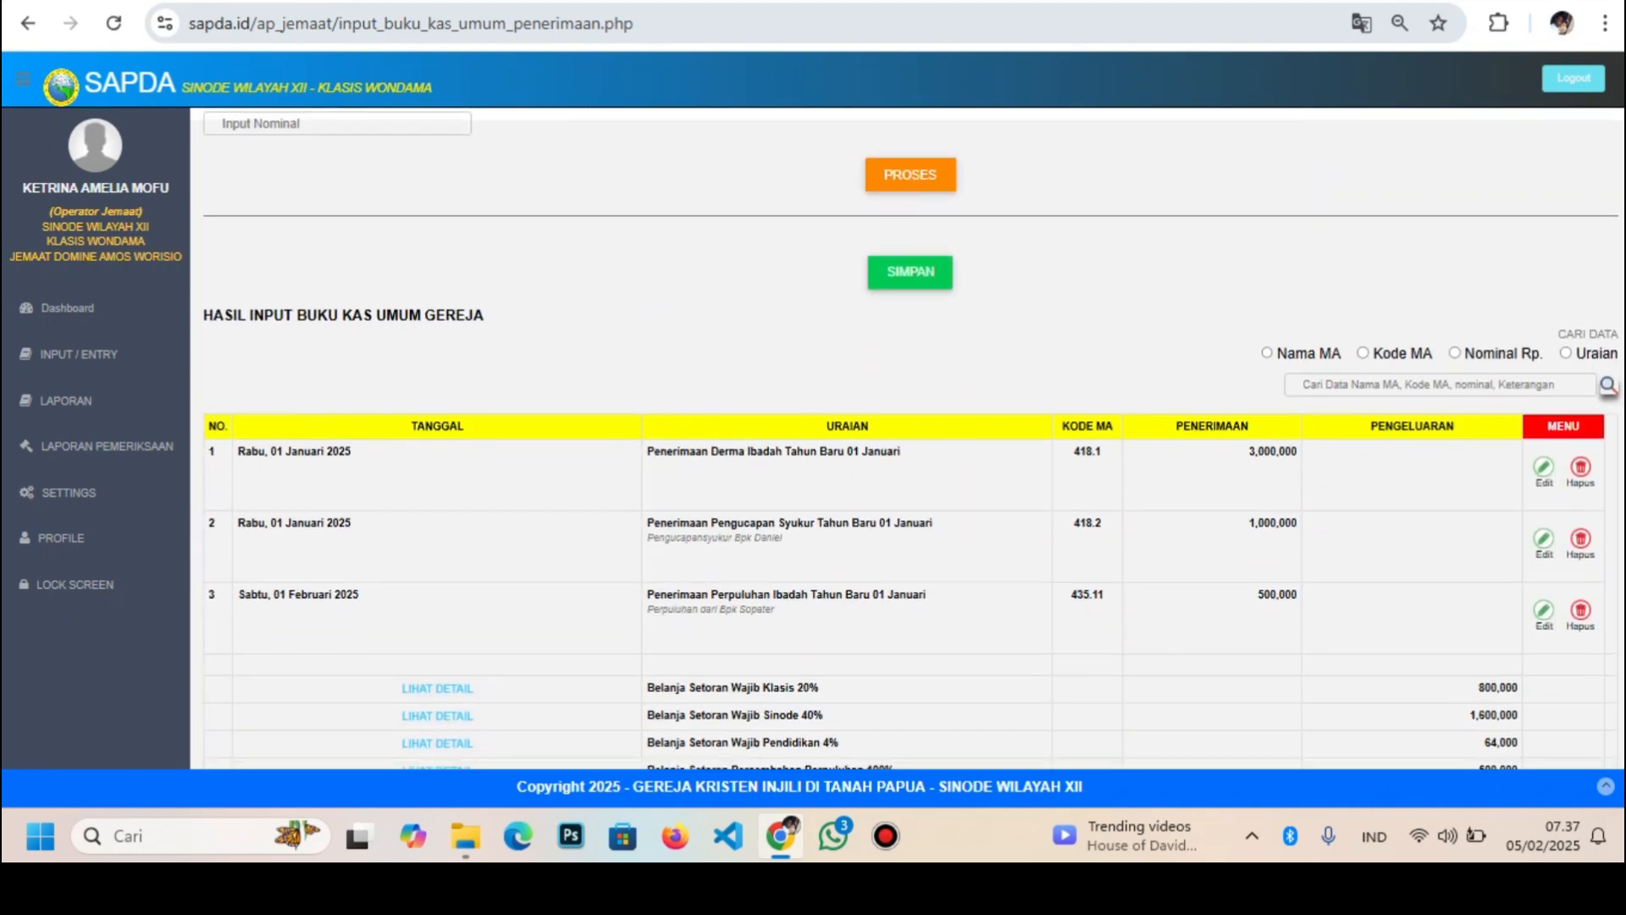
{"action": "scroll", "coordinate": [906, 432], "scroll_direction": "down", "scroll_amount": 2}
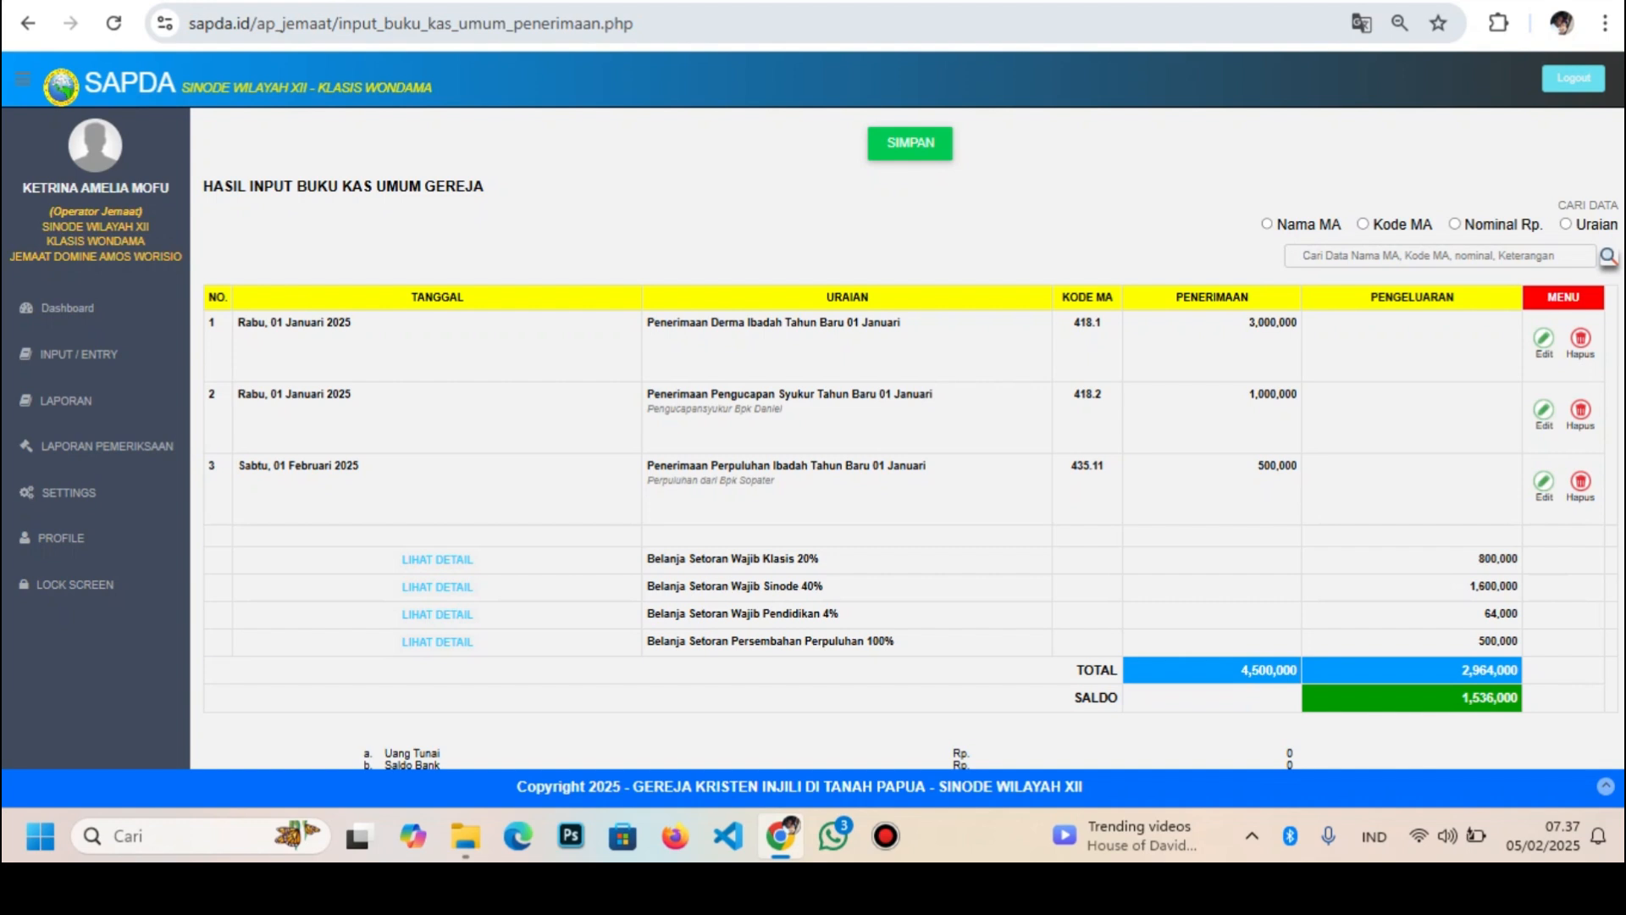
{"action": "left_click_drag", "start_coordinate": [1478, 559], "coordinate": [1520, 559]}
{"action": "left_click", "coordinate": [1498, 561]}
{"action": "left_click_drag", "start_coordinate": [1477, 587], "coordinate": [841, 614]}
{"action": "left_click", "coordinate": [1483, 615]}
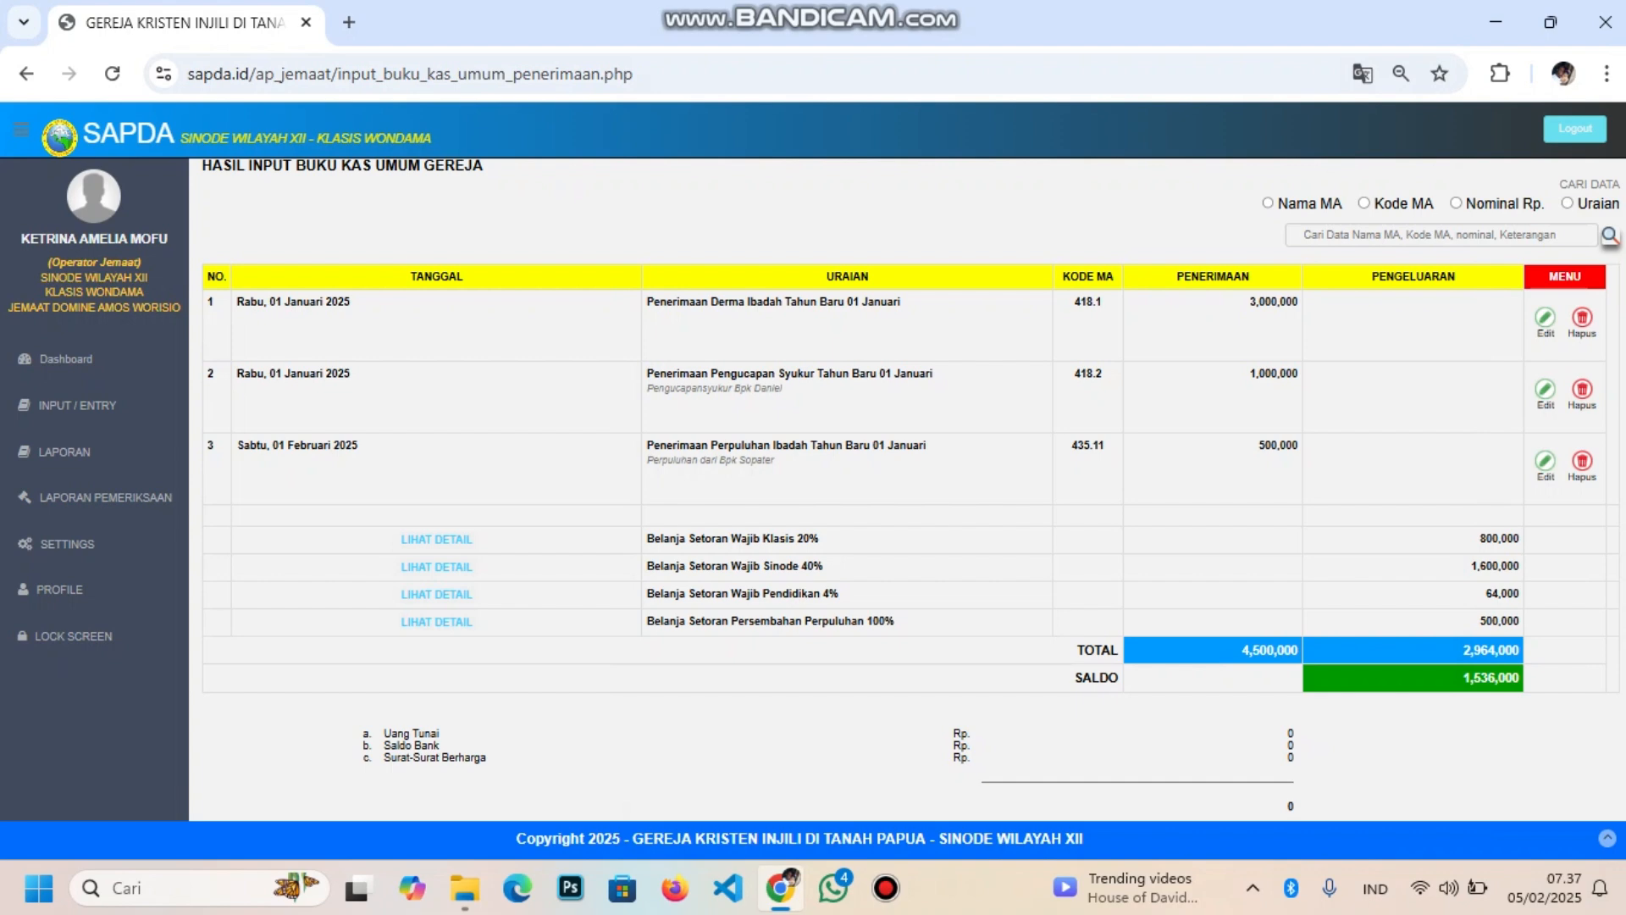
{"action": "left_click", "coordinate": [436, 540]}
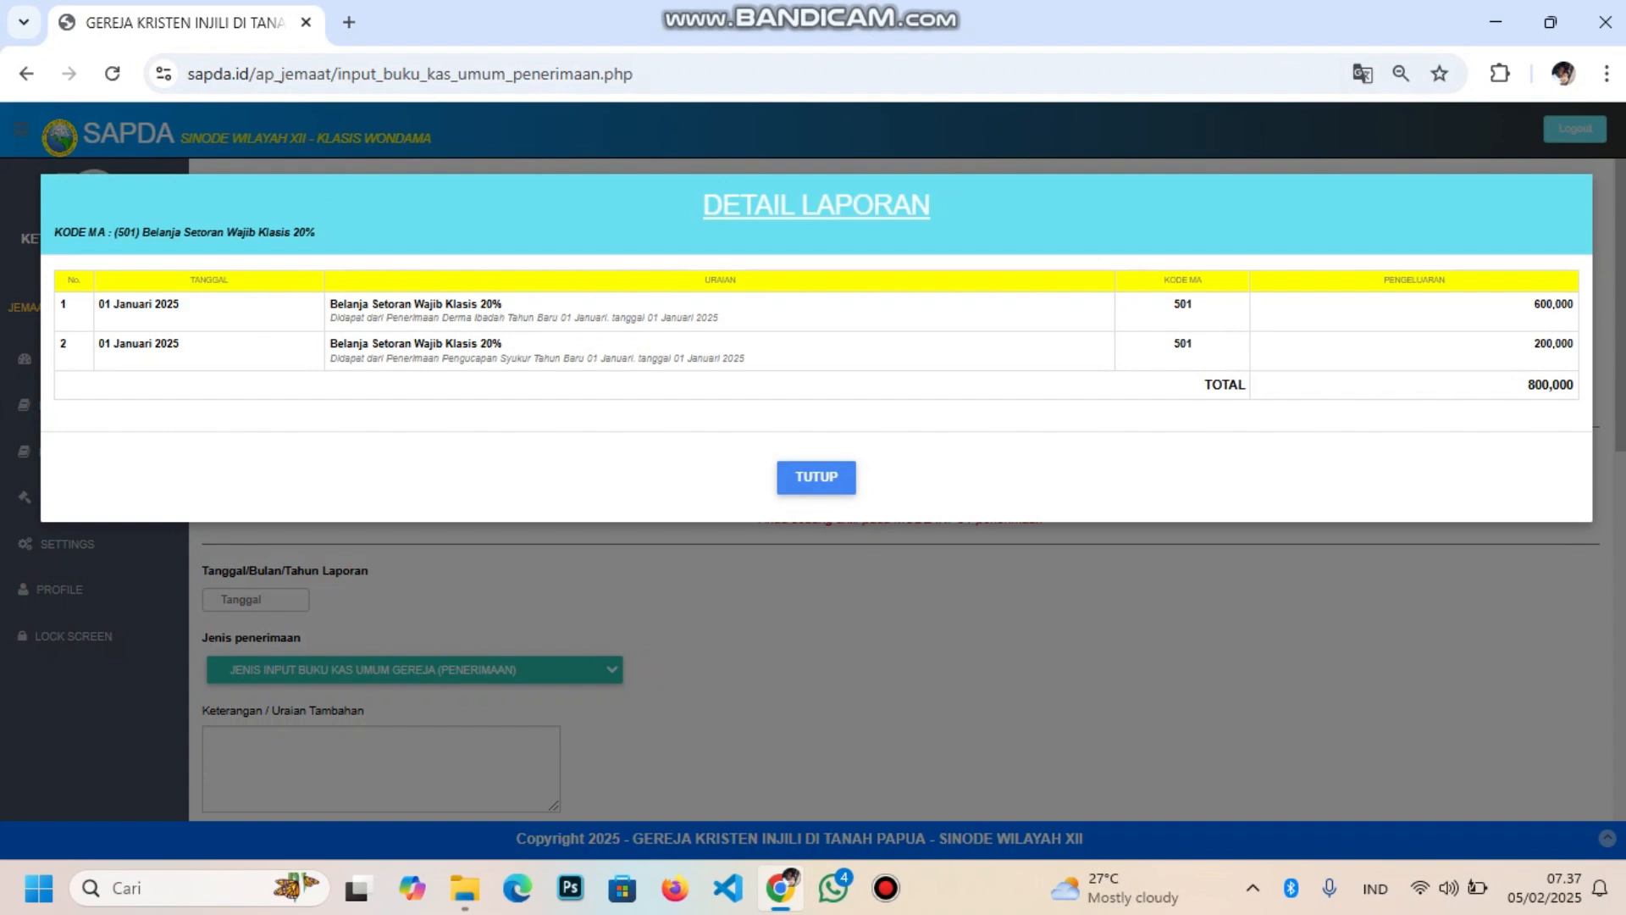
{"action": "left_click", "coordinate": [816, 477]}
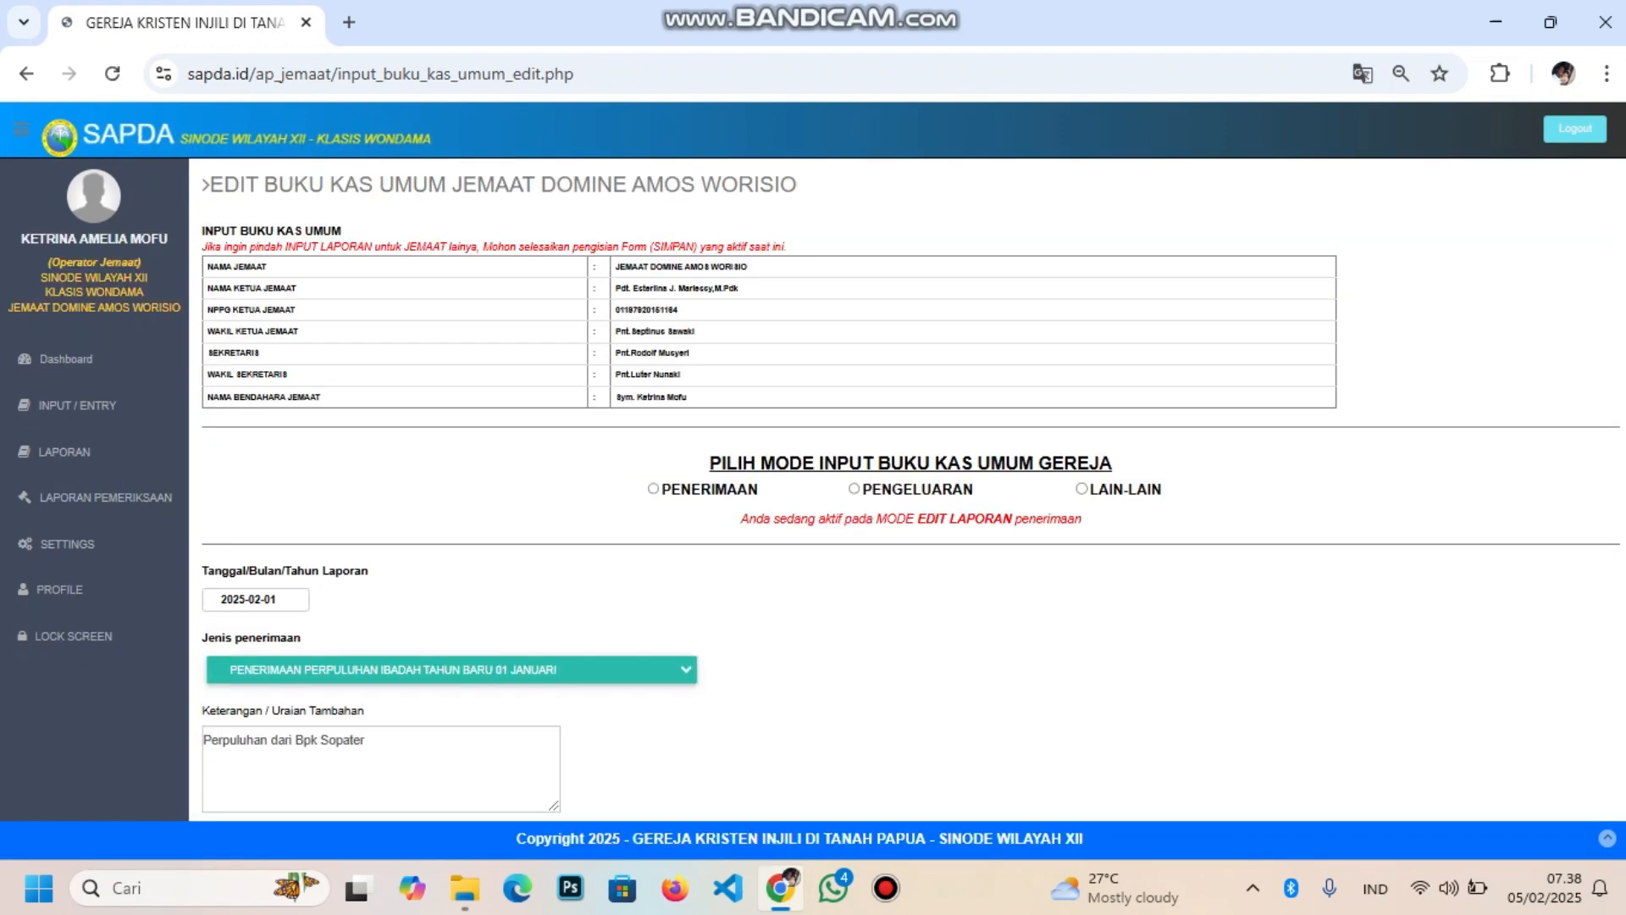
Change the tithe receipt amount from 500000 to 700000 and save it with PROSES
{"action": "scroll", "coordinate": [593, 481], "scroll_direction": "down", "scroll_amount": 3}
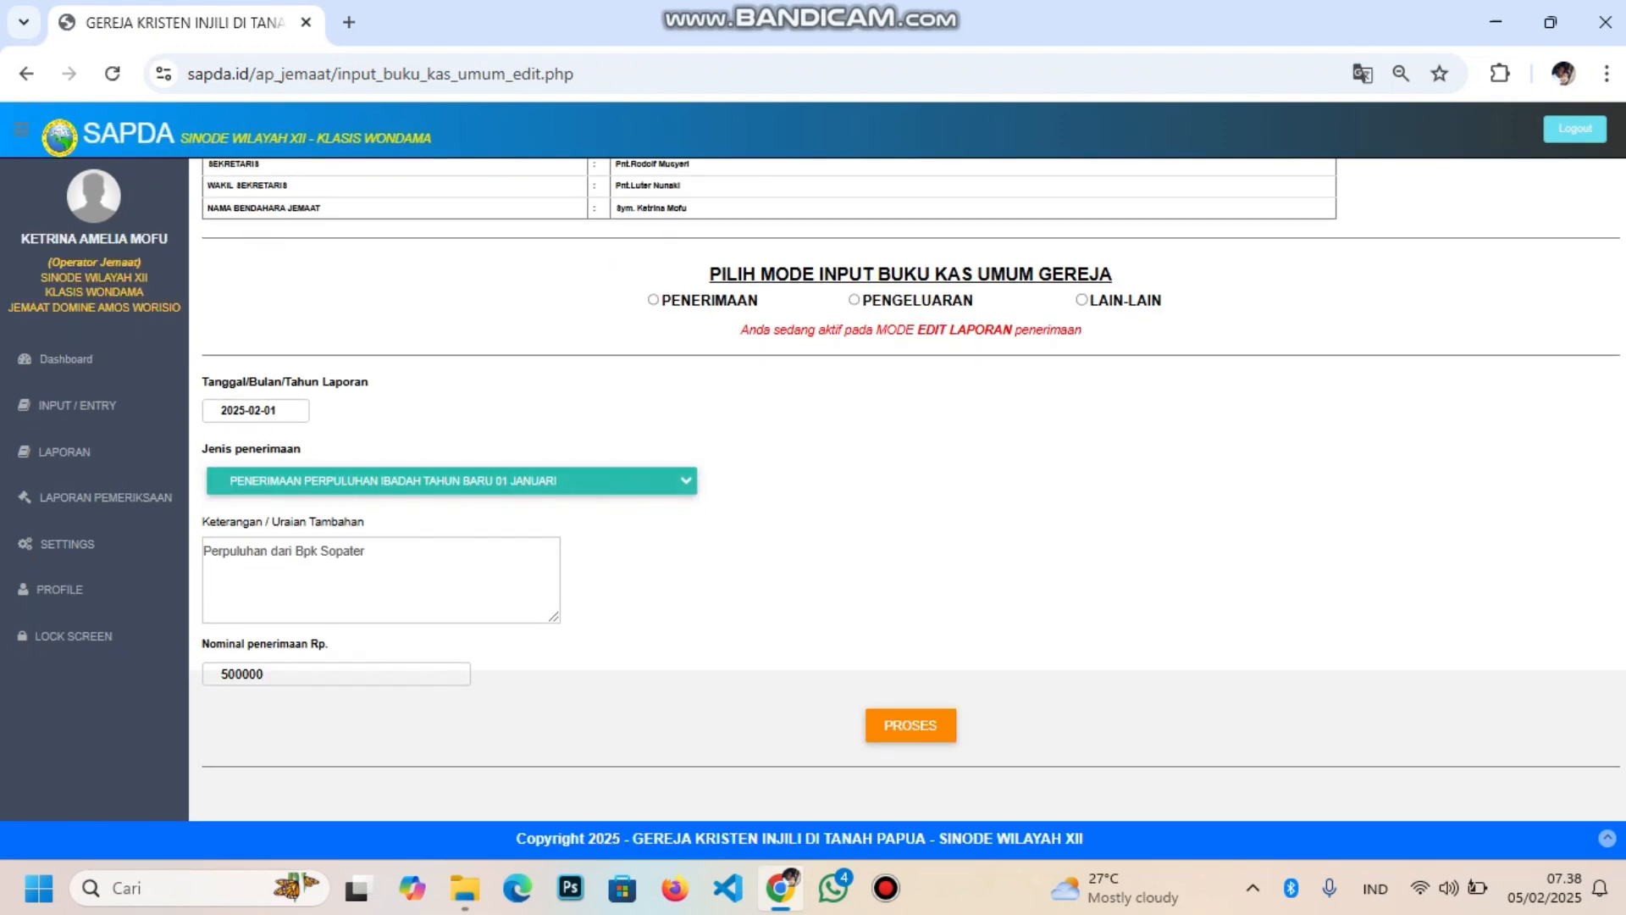
{"action": "left_click", "coordinate": [227, 673]}
{"action": "key", "text": "BackSpace"}
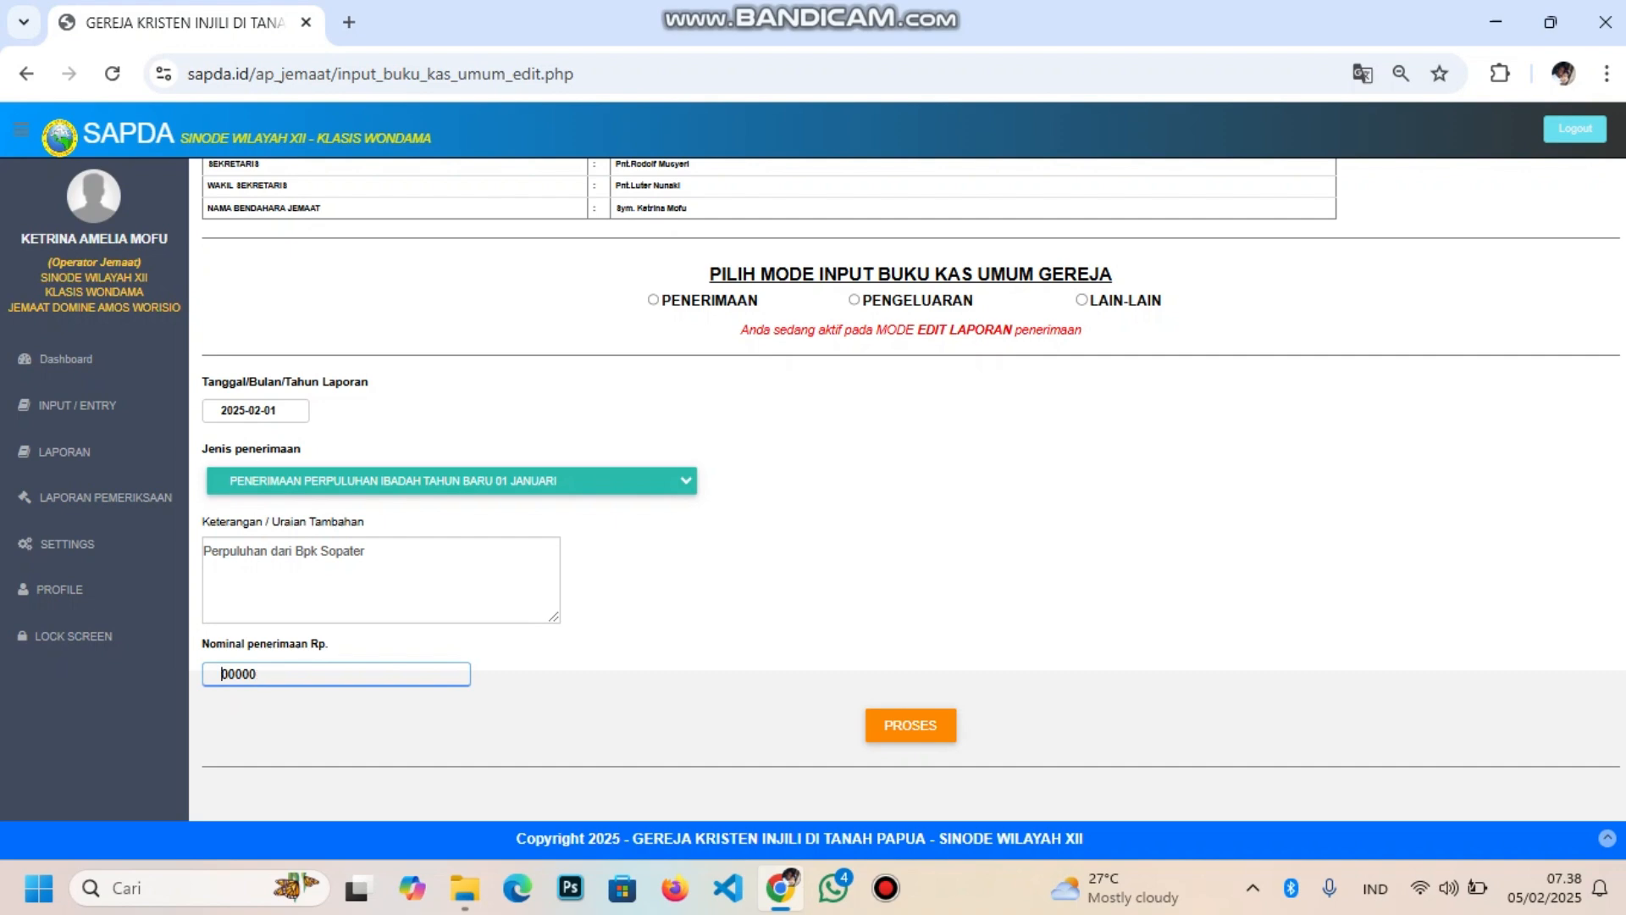
{"action": "type", "text": "7"}
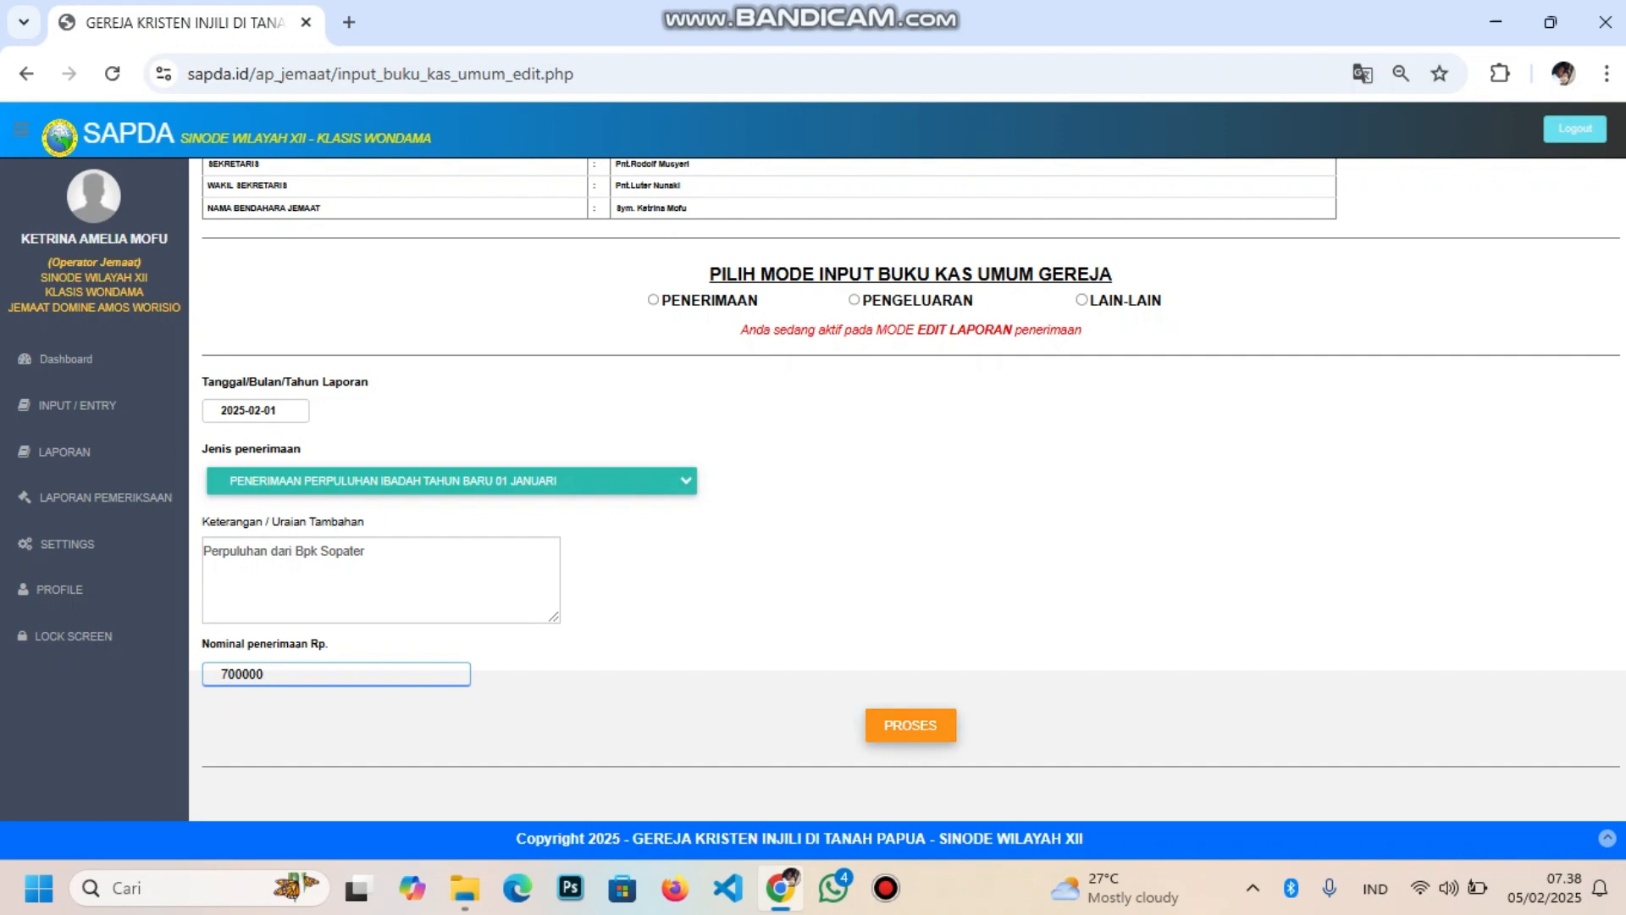
{"action": "left_click", "coordinate": [911, 725]}
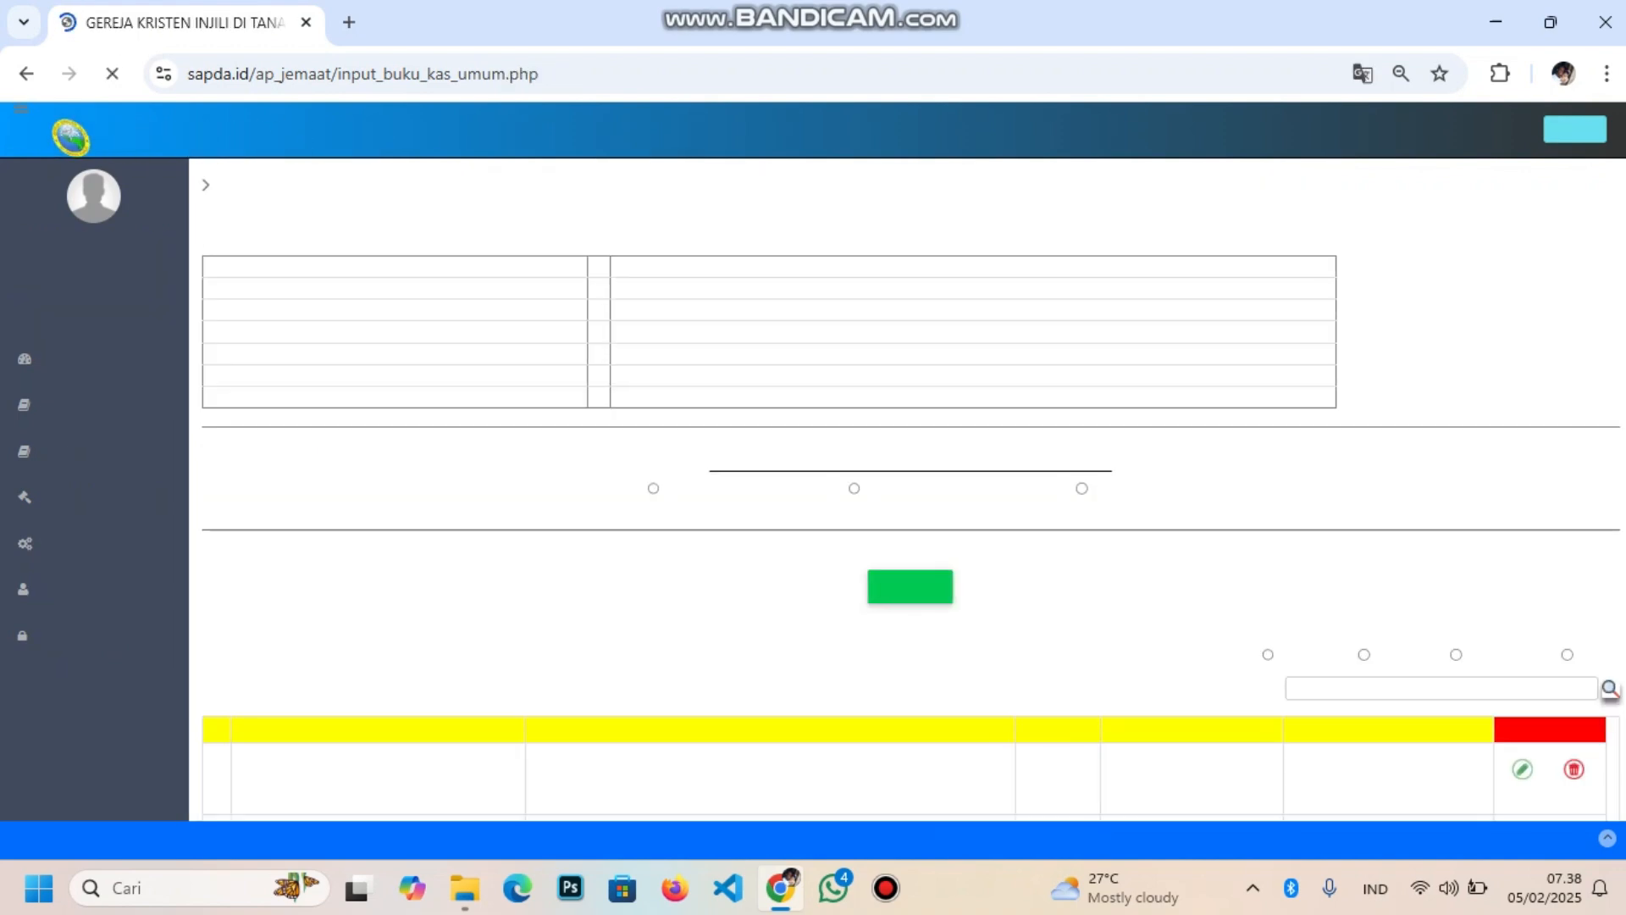
Edit the New Year offering in row 1 from 3000000 to 3250000 and save it
{"action": "scroll", "coordinate": [908, 490], "scroll_direction": "down", "scroll_amount": 4}
{"action": "scroll", "coordinate": [908, 490], "scroll_direction": "down", "scroll_amount": 1}
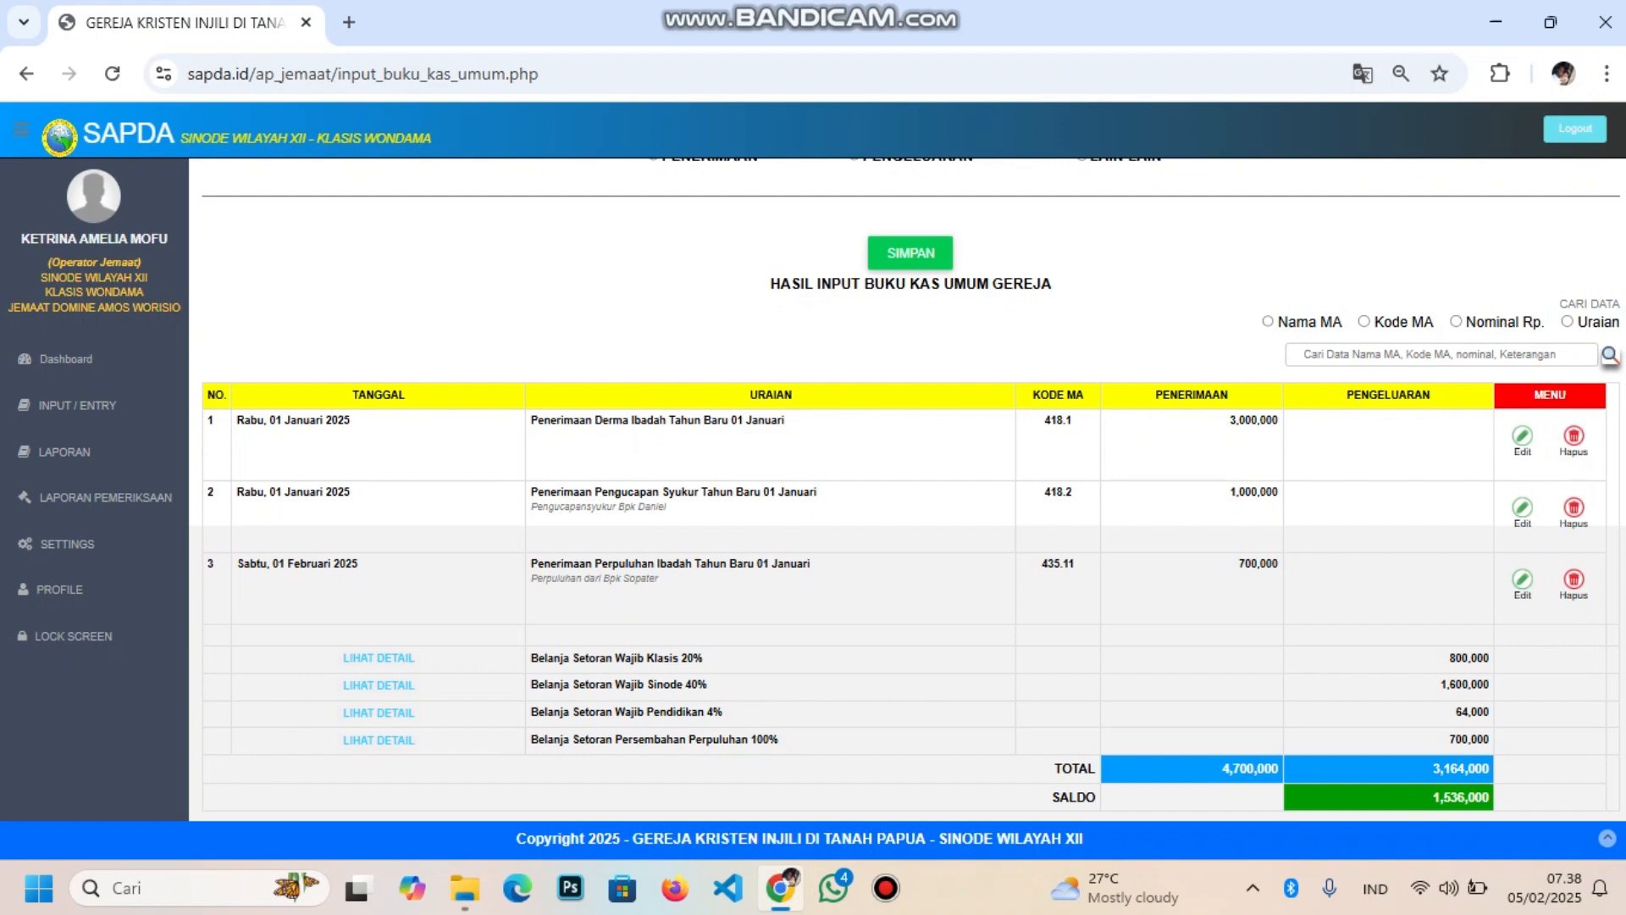
{"action": "left_click", "coordinate": [1522, 436]}
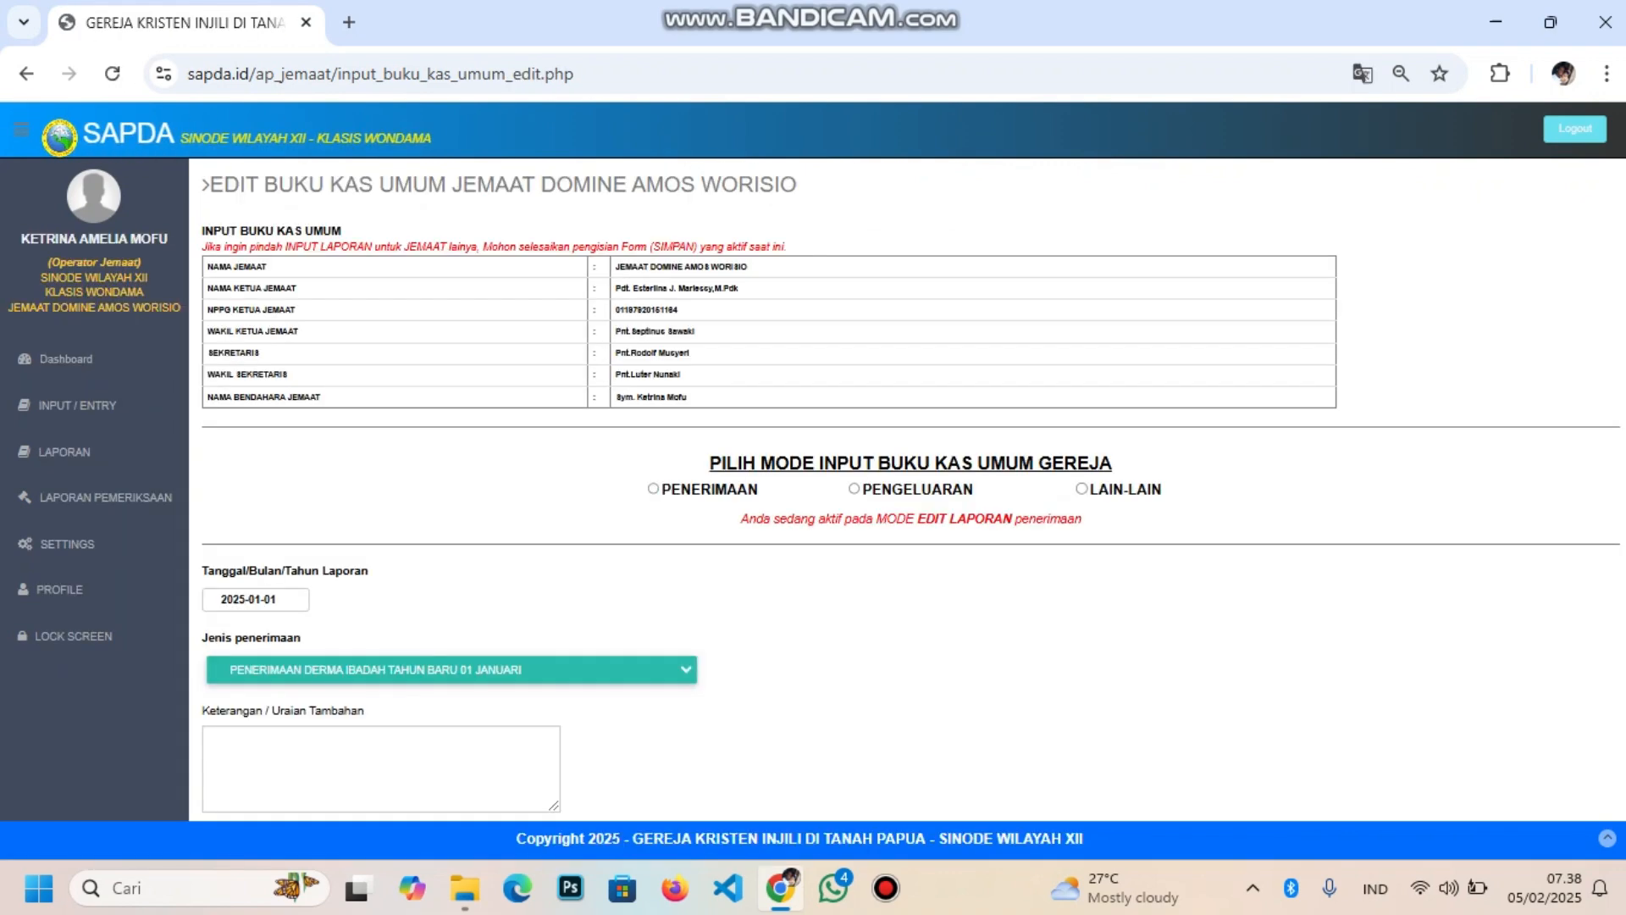
{"action": "scroll", "coordinate": [906, 487], "scroll_direction": "down", "scroll_amount": 3}
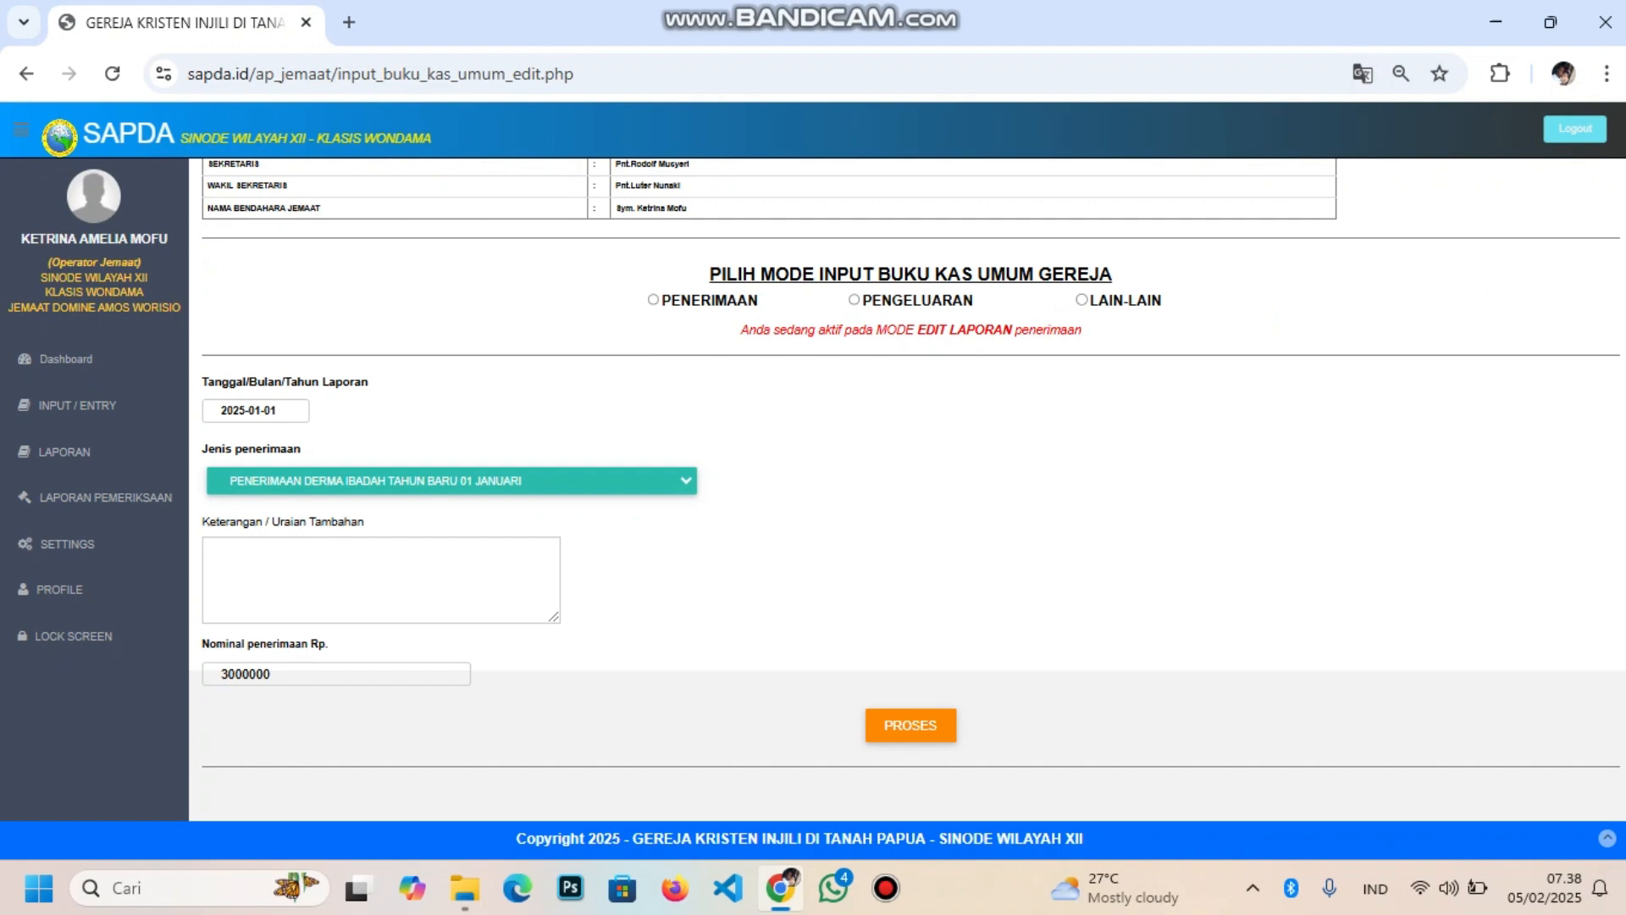
{"action": "left_click", "coordinate": [241, 675]}
{"action": "key", "text": "BackSpace"}
{"action": "key", "text": "BackSpace"}
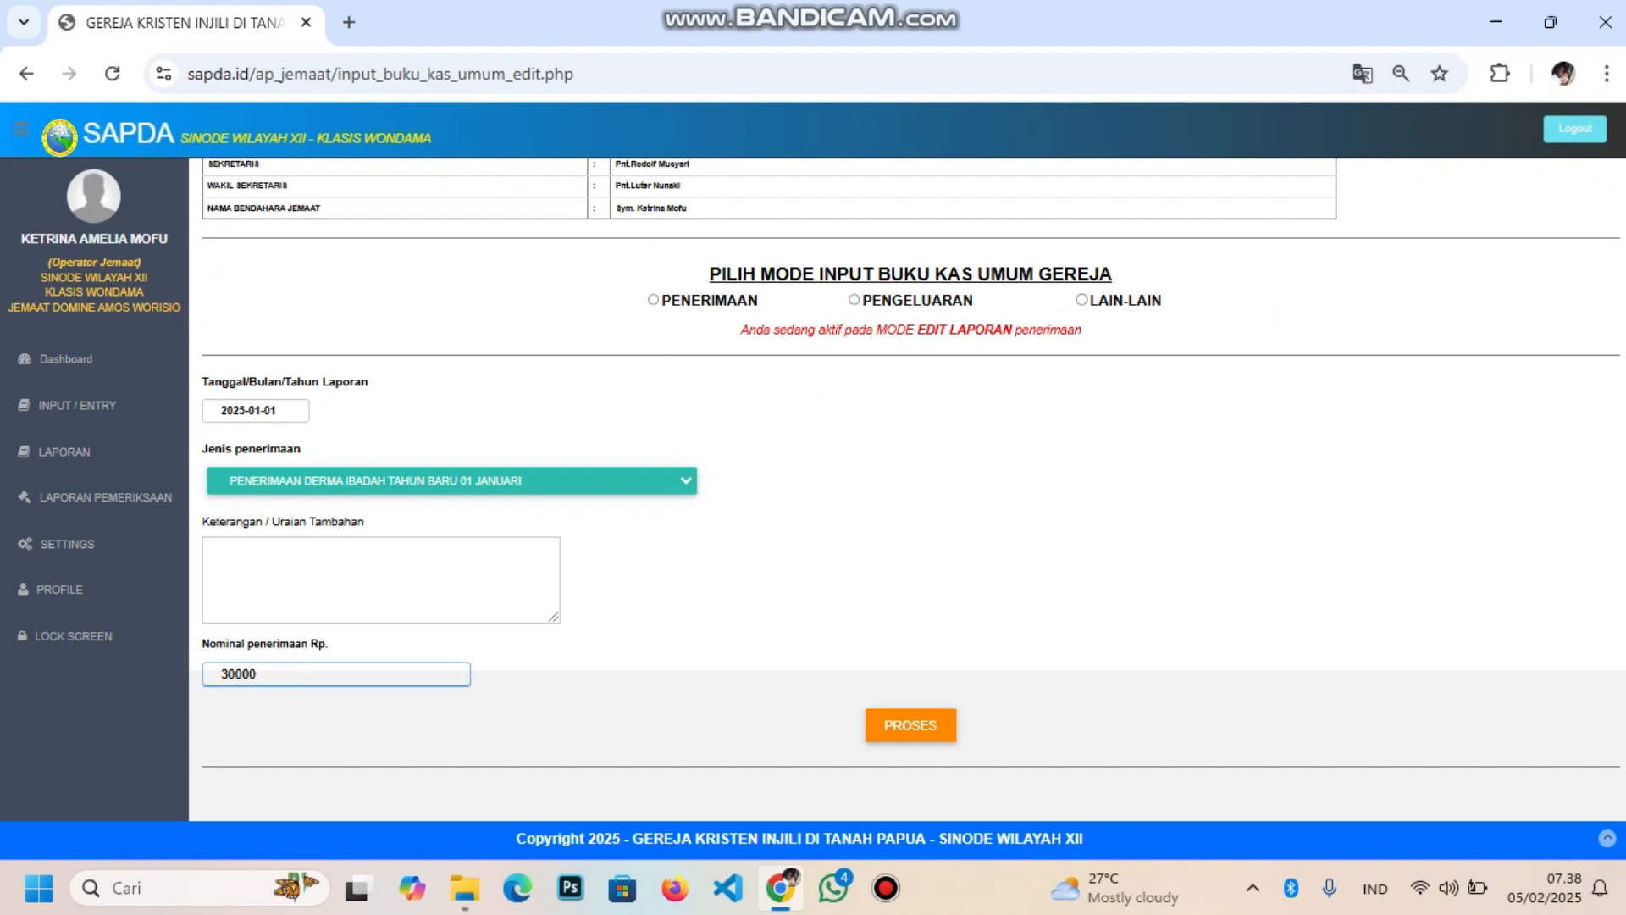
{"action": "type", "text": "25"}
{"action": "left_click", "coordinate": [911, 726]}
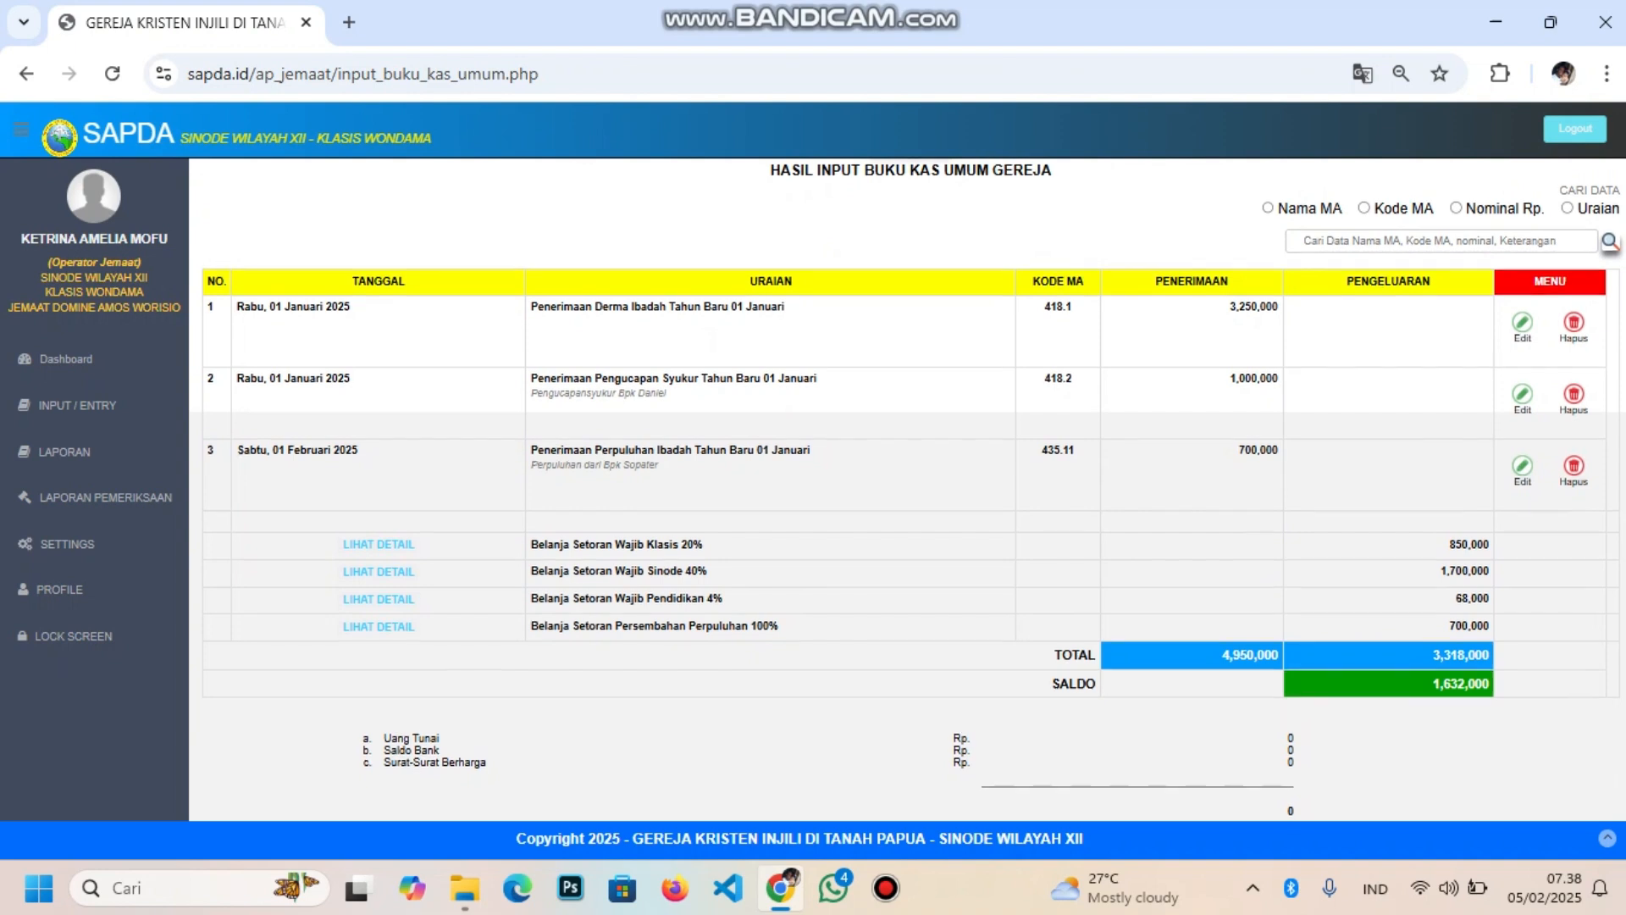
{"action": "scroll", "coordinate": [907, 488], "scroll_direction": "up", "scroll_amount": 1}
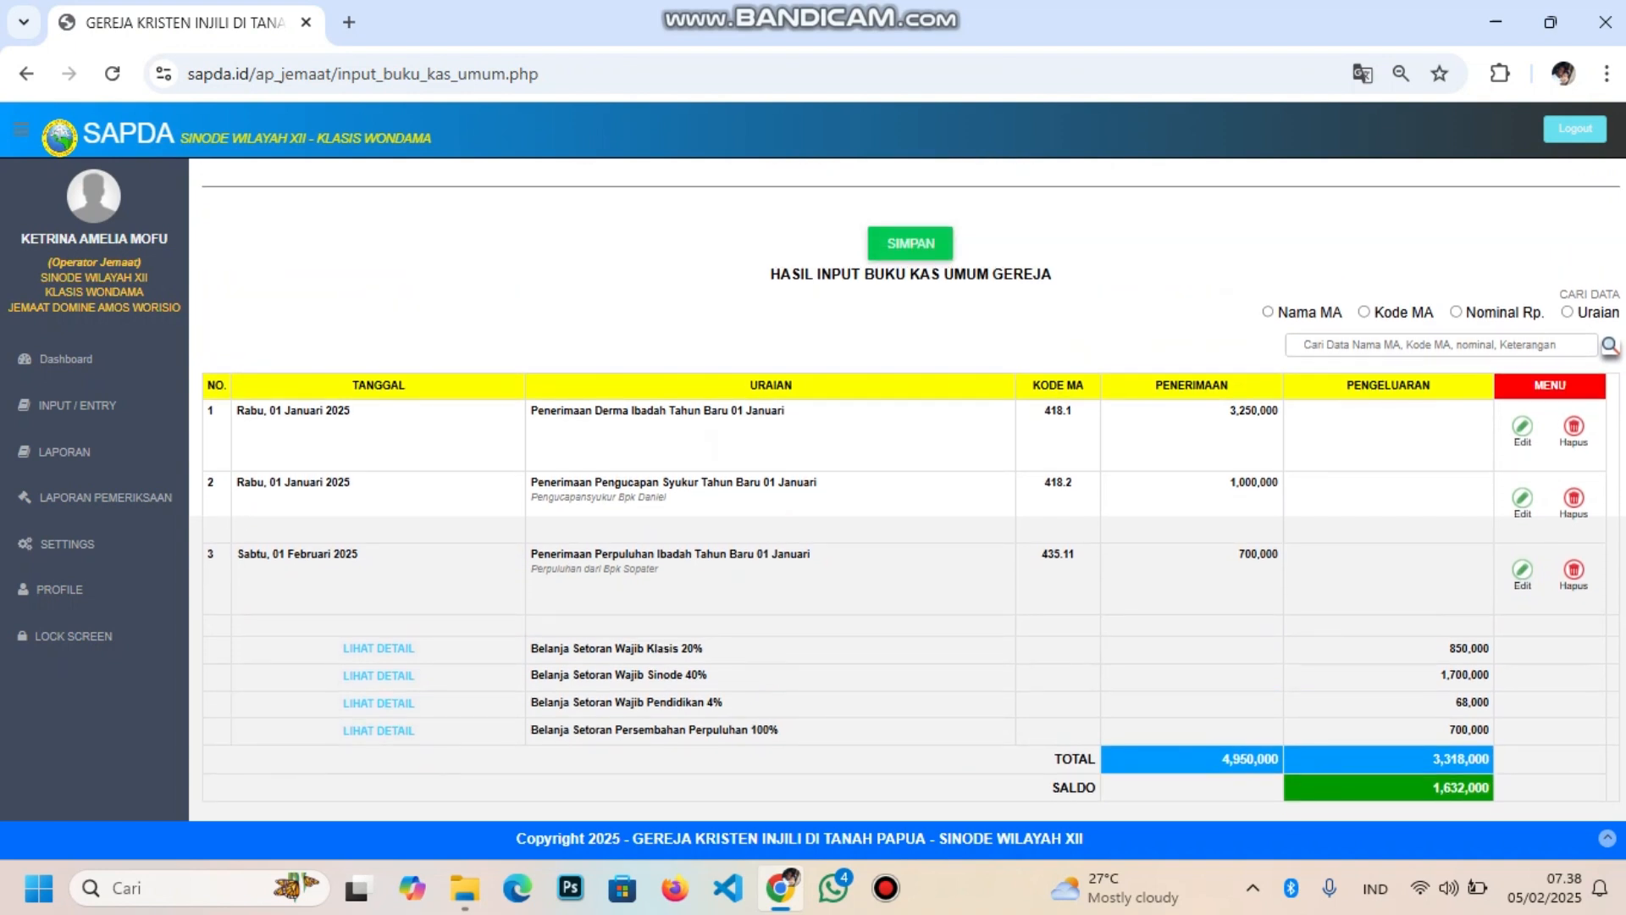
{"action": "left_click", "coordinate": [1442, 345]}
{"action": "scroll", "coordinate": [908, 491], "scroll_direction": "up", "scroll_amount": 4}
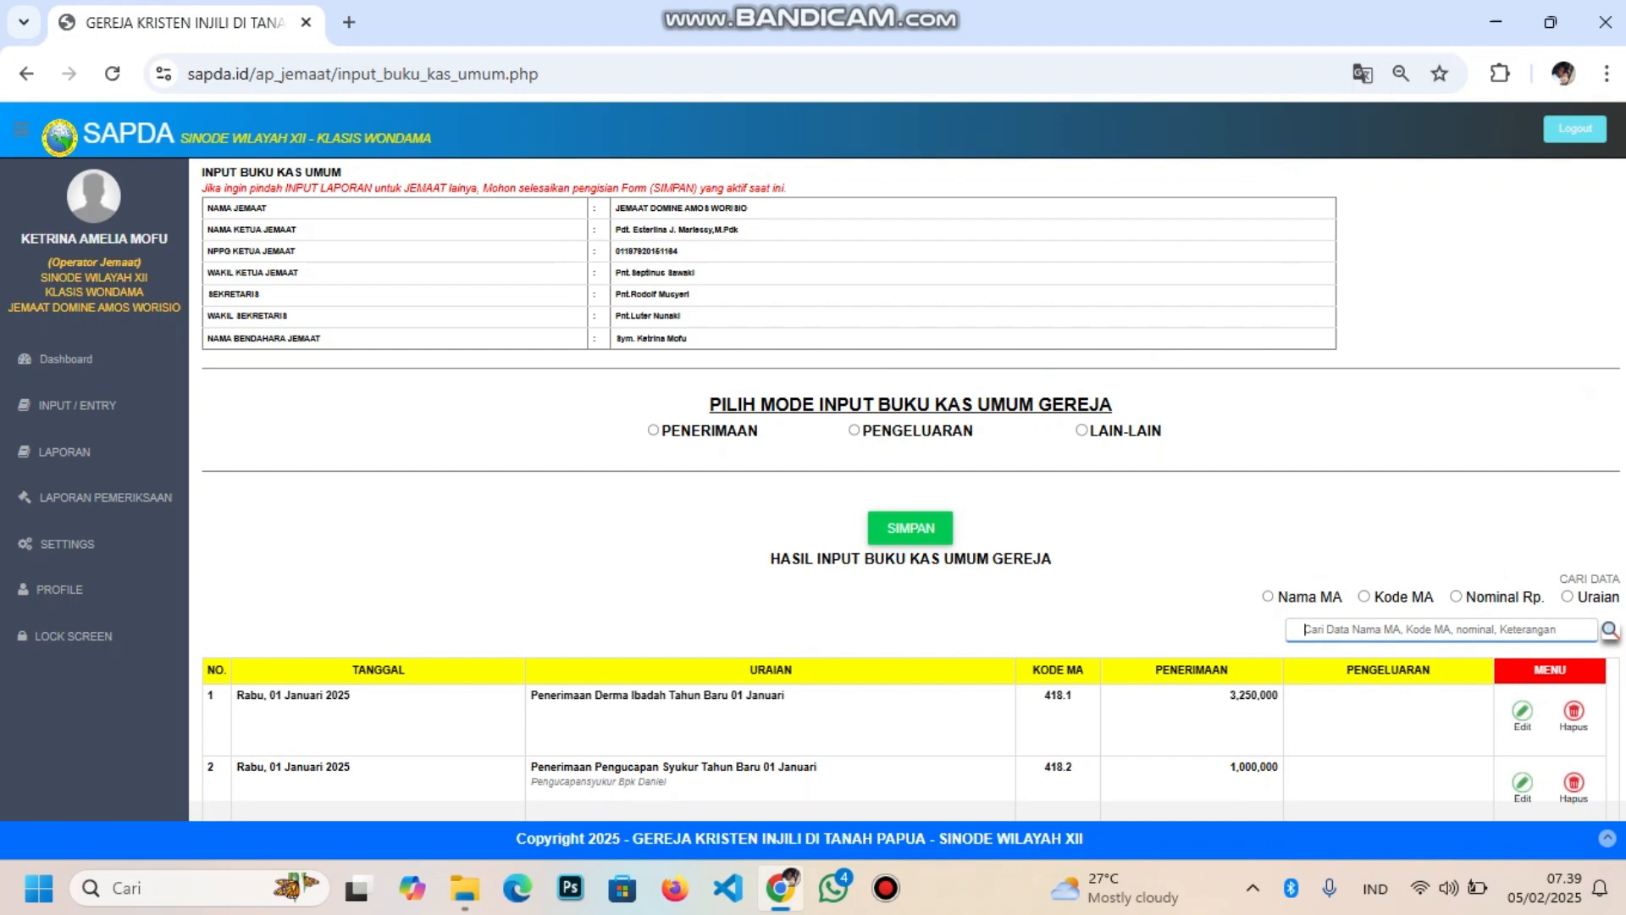
{"action": "scroll", "coordinate": [907, 508], "scroll_direction": "down", "scroll_amount": 3}
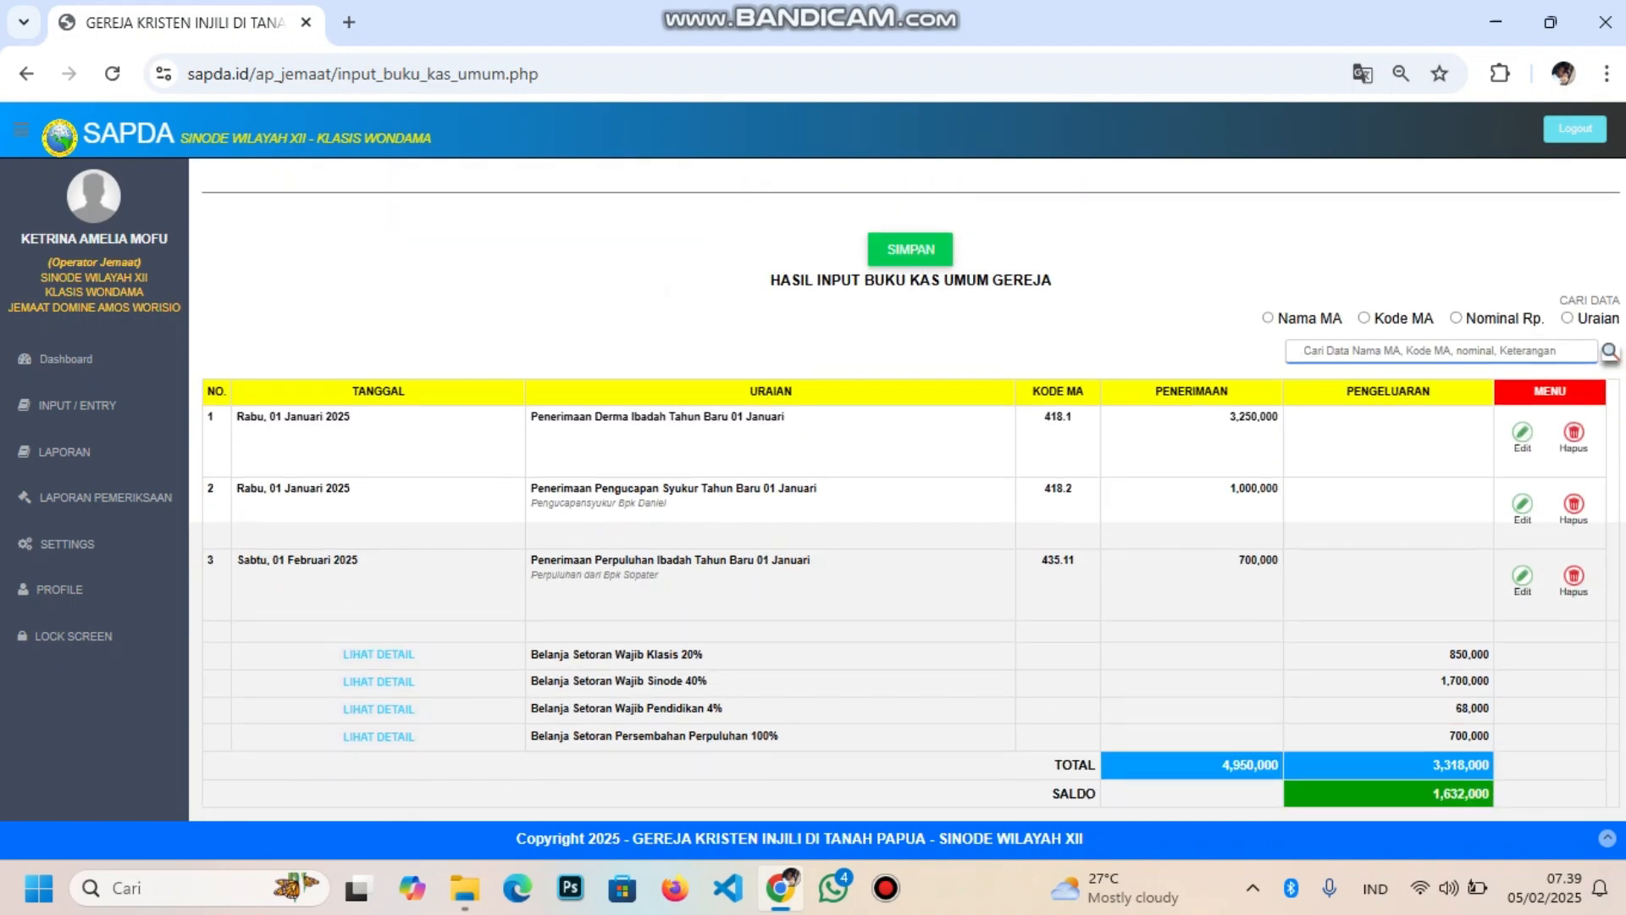
{"action": "scroll", "coordinate": [907, 492], "scroll_direction": "up", "scroll_amount": 4}
Start an expense dated 1 January 2025 under type 529 Belanja Transport Pelayan Firman/Mimbar
{"action": "left_click", "coordinate": [854, 489]}
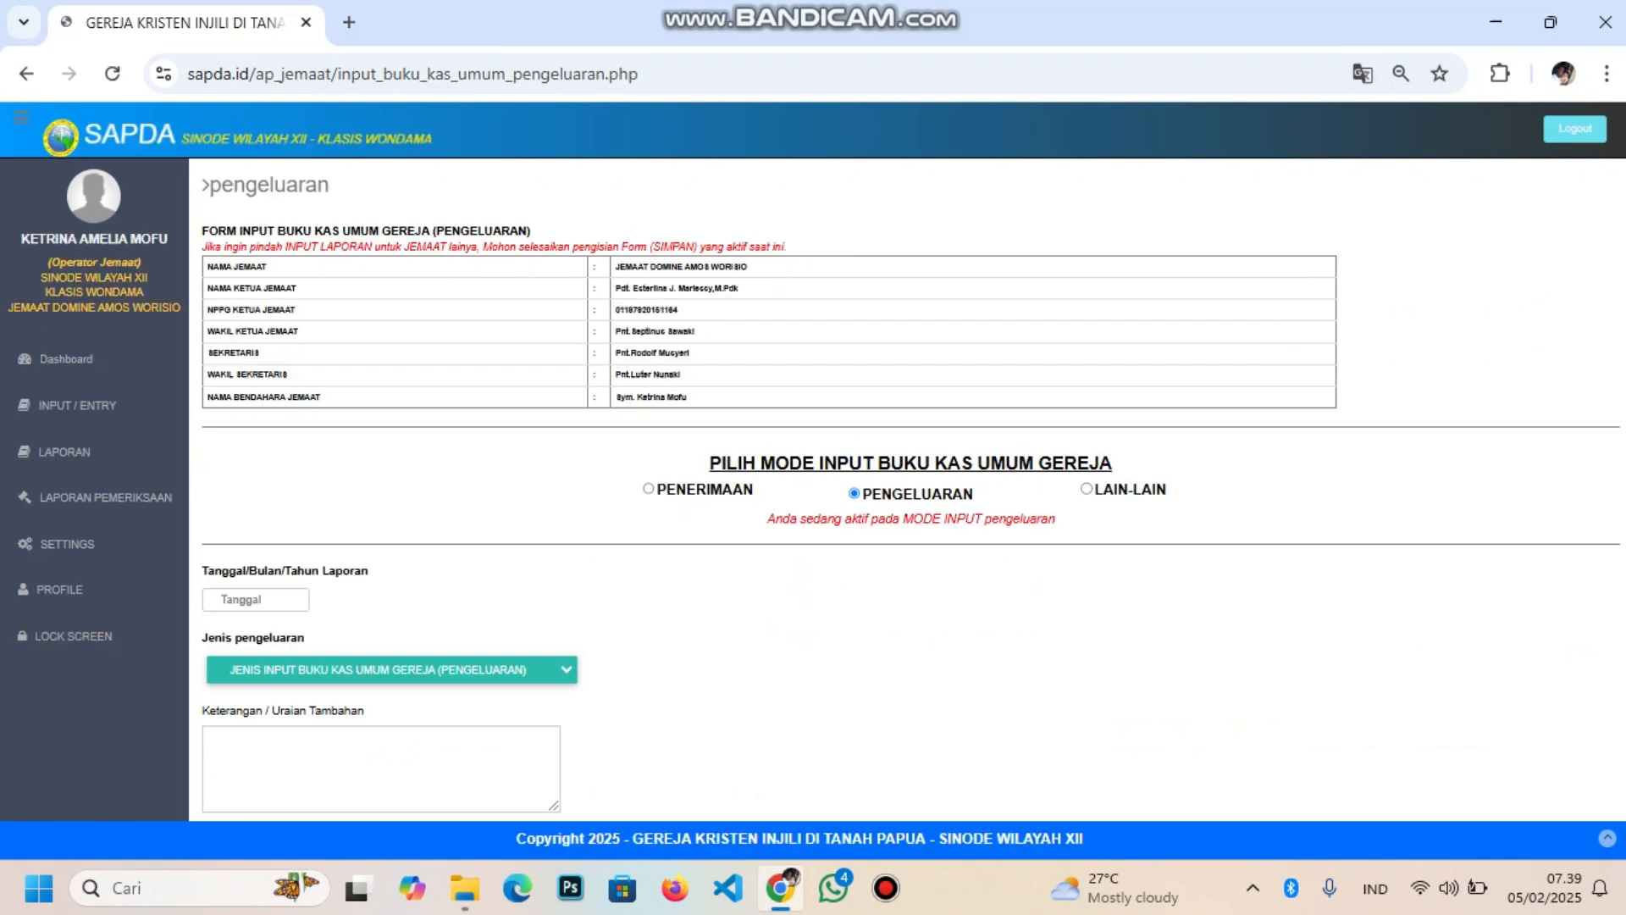
{"action": "left_click", "coordinate": [222, 600]}
{"action": "left_click", "coordinate": [248, 628]}
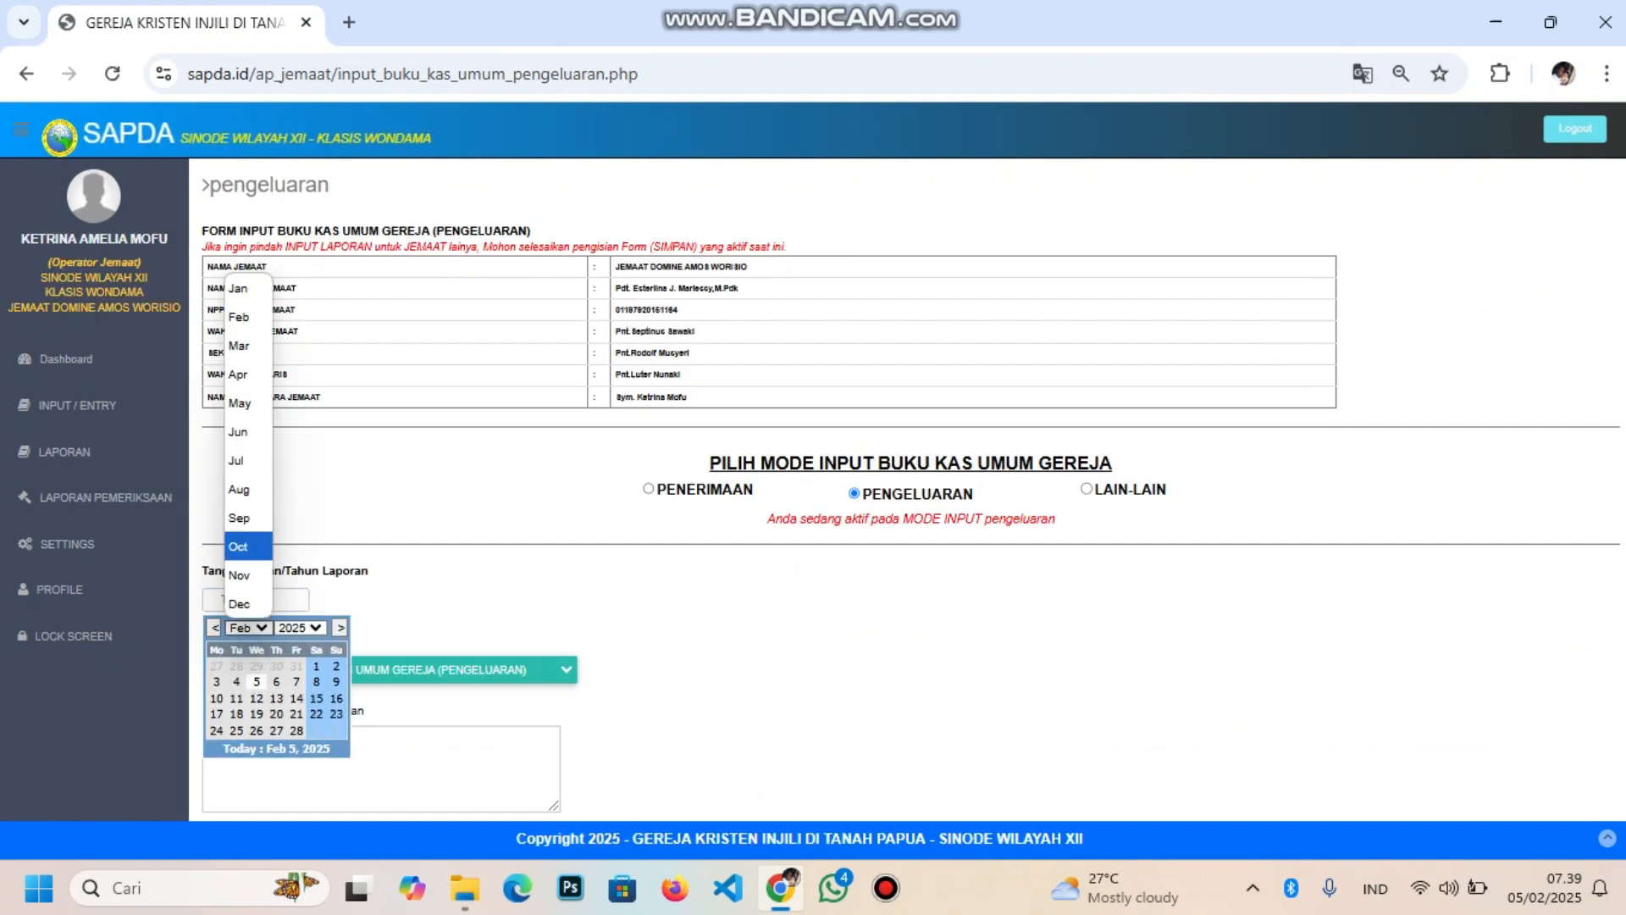
{"action": "left_click", "coordinate": [239, 288]}
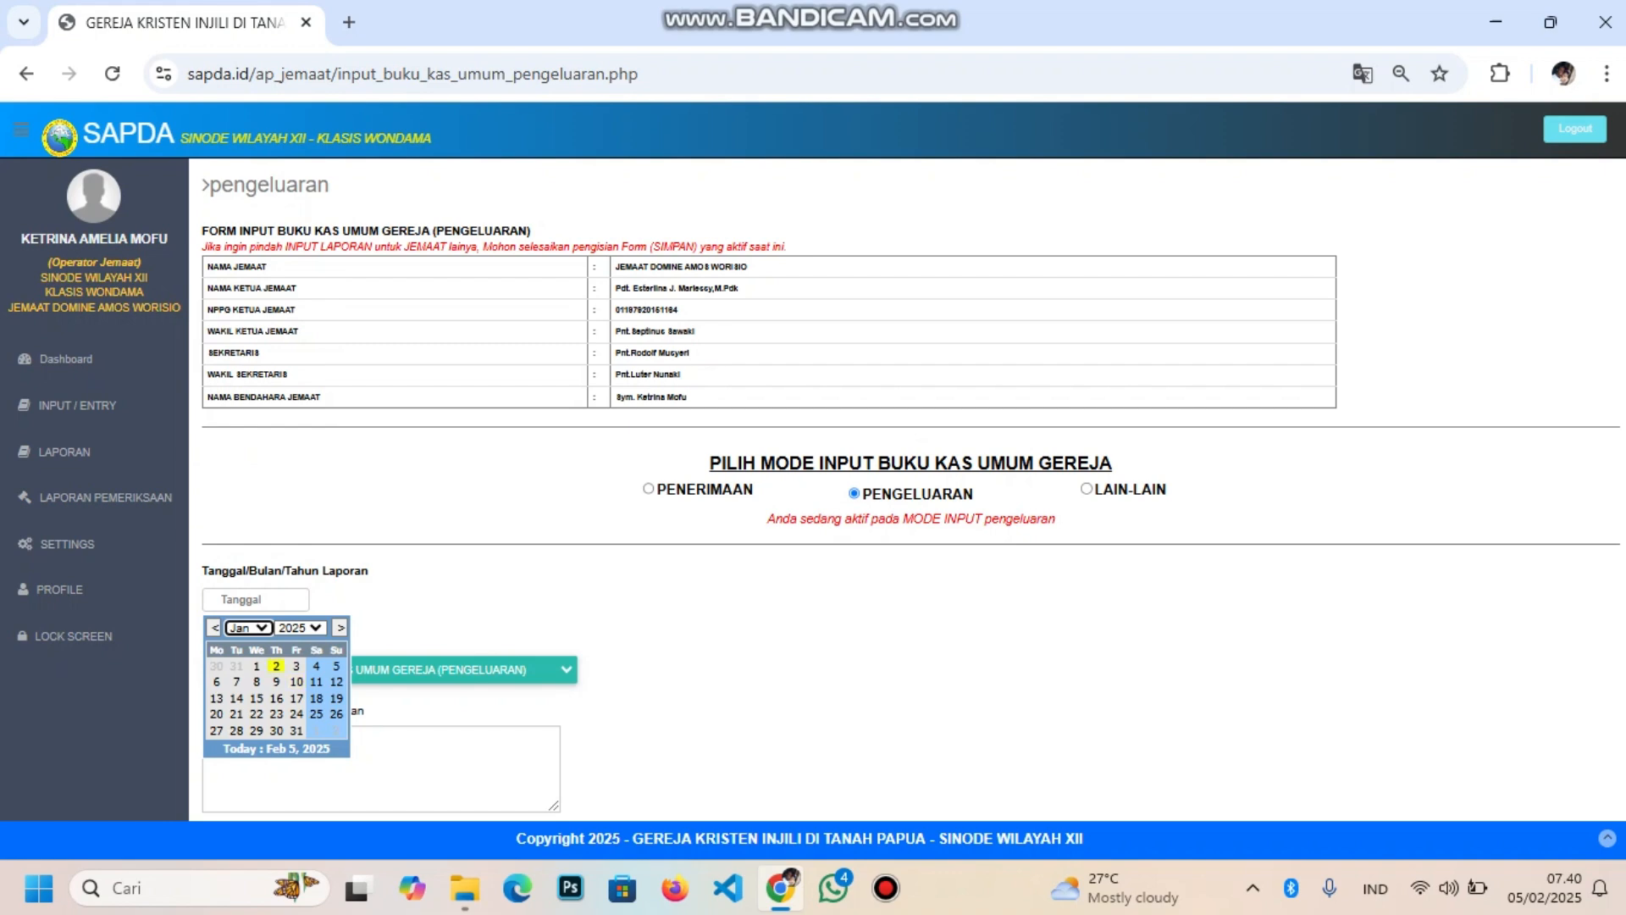
{"action": "left_click", "coordinate": [276, 665]}
{"action": "left_click", "coordinate": [389, 670]}
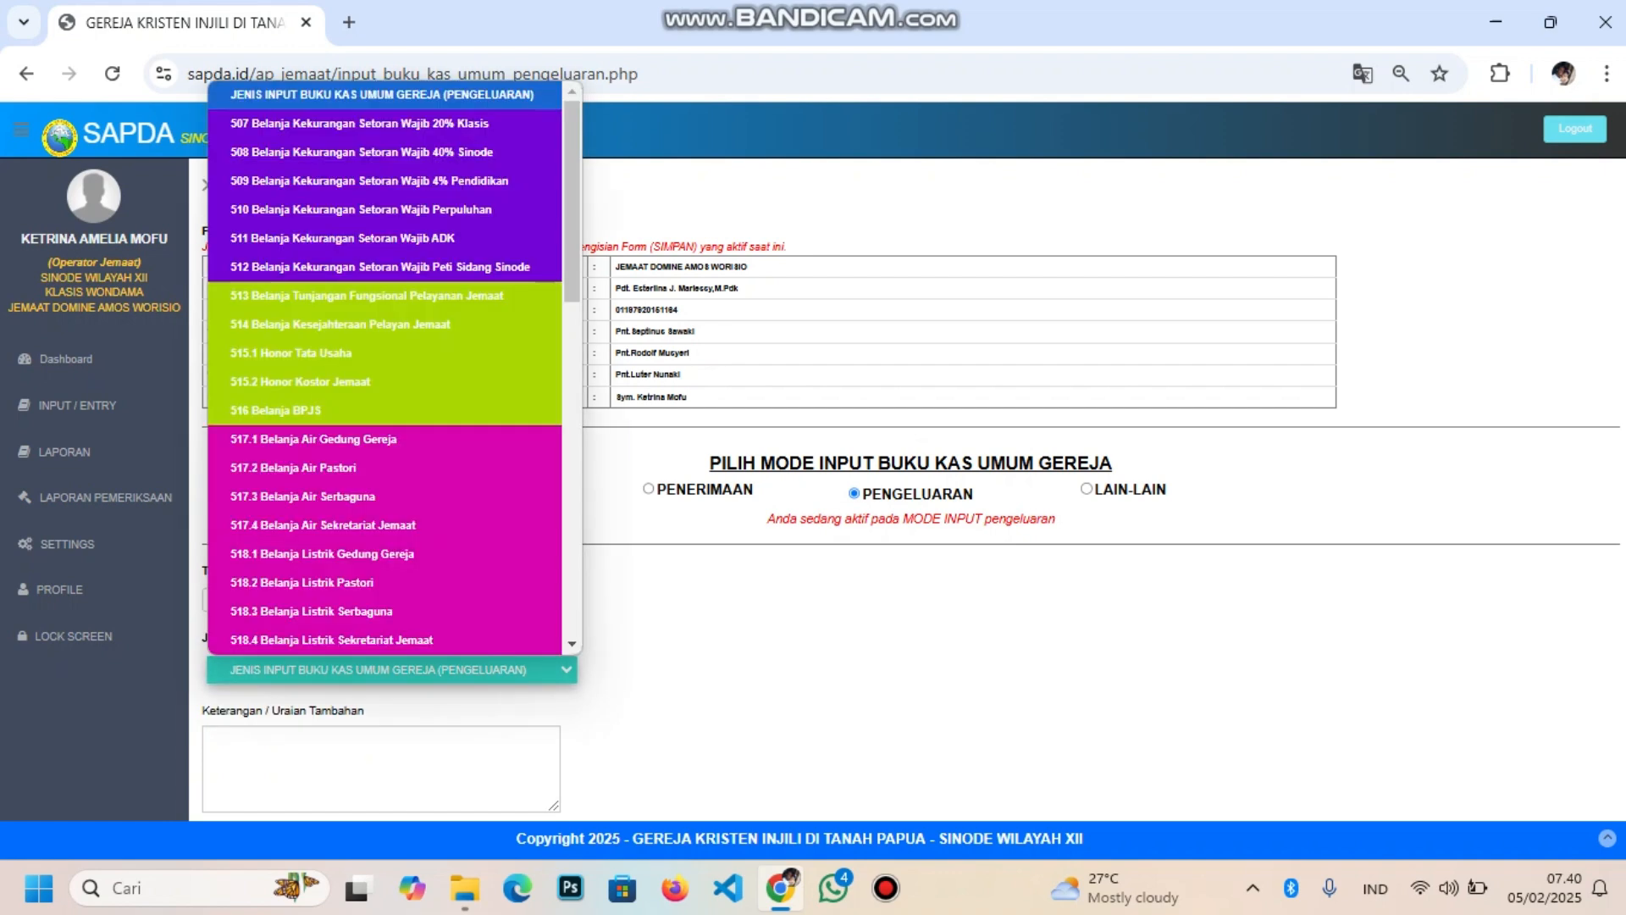
{"action": "scroll", "coordinate": [381, 245], "scroll_direction": "down", "scroll_amount": 3}
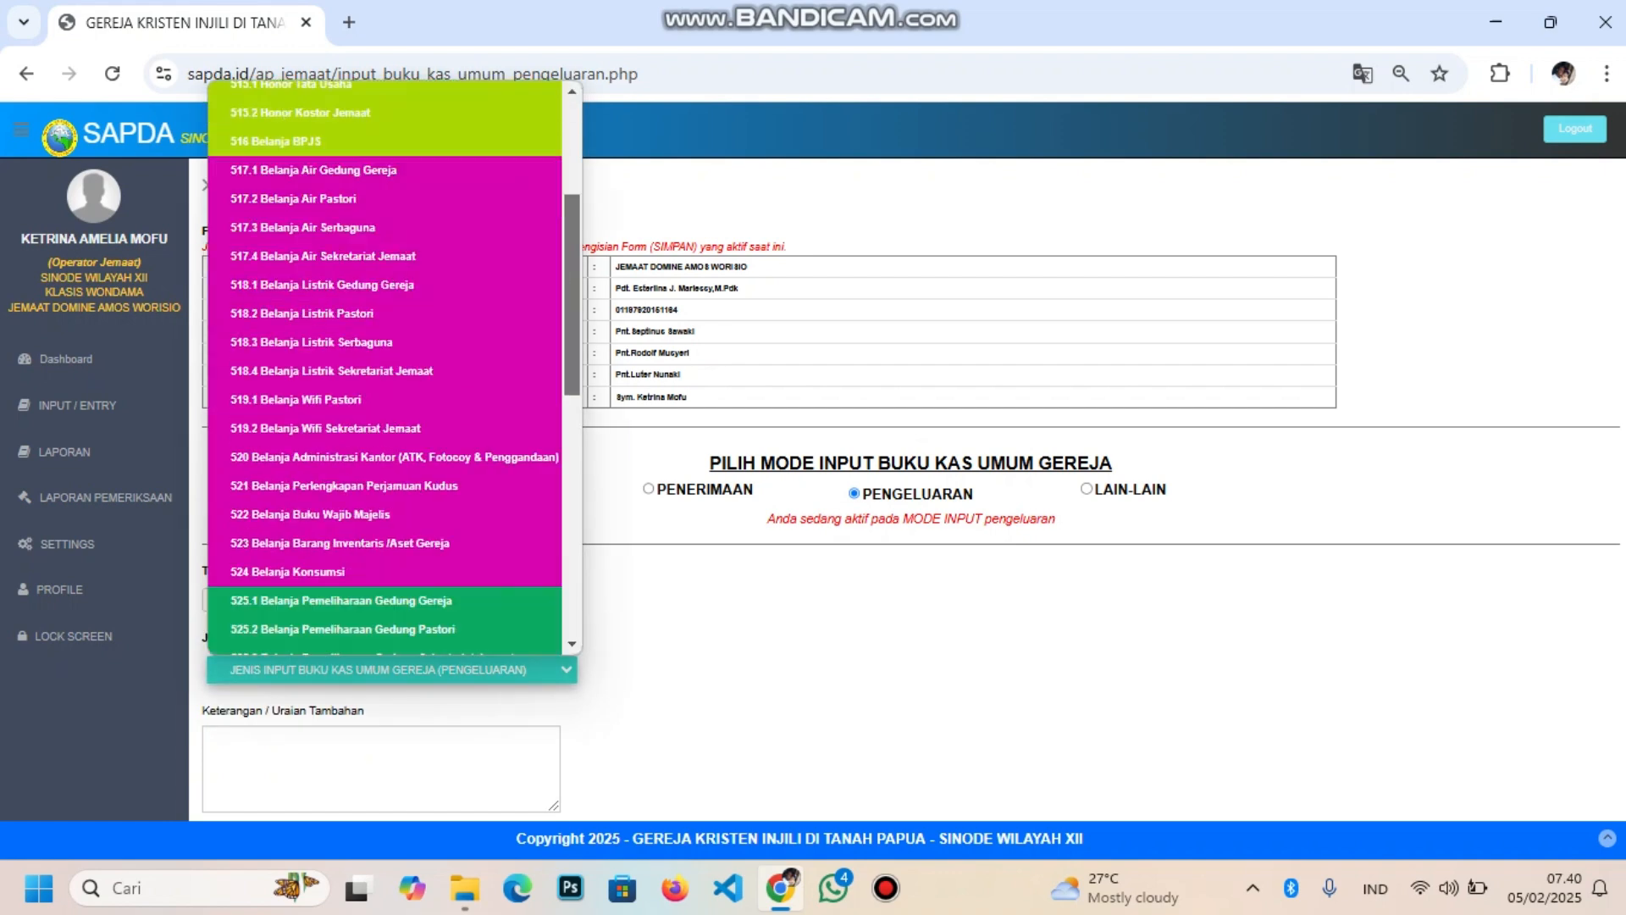
{"action": "scroll", "coordinate": [385, 364], "scroll_direction": "down", "scroll_amount": 6}
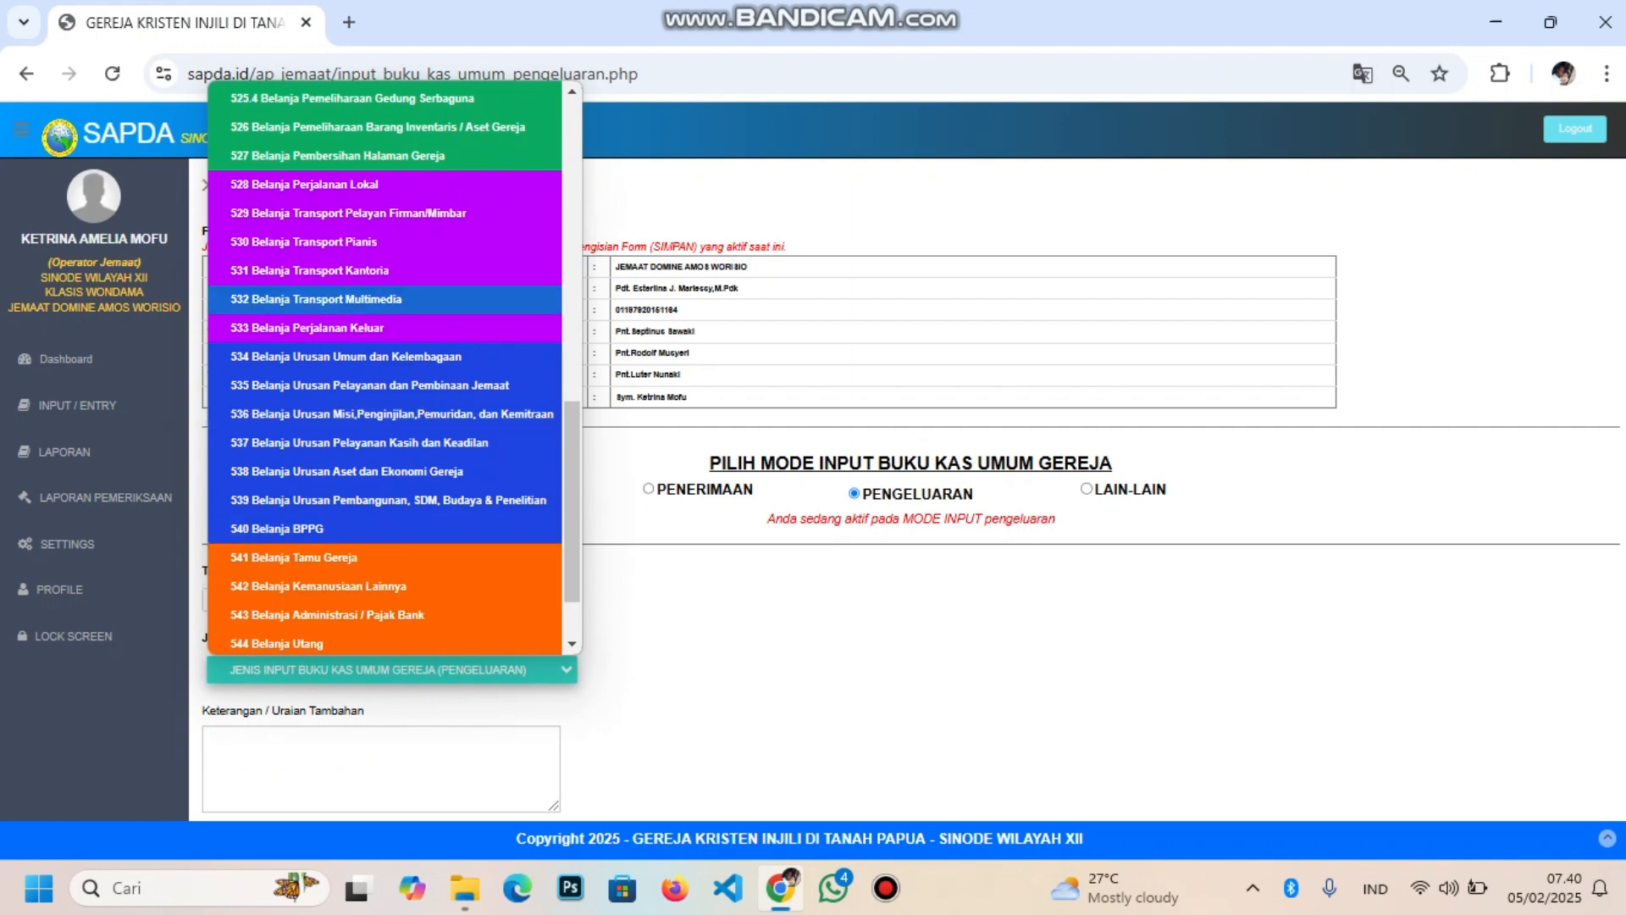
{"action": "left_click", "coordinate": [347, 212]}
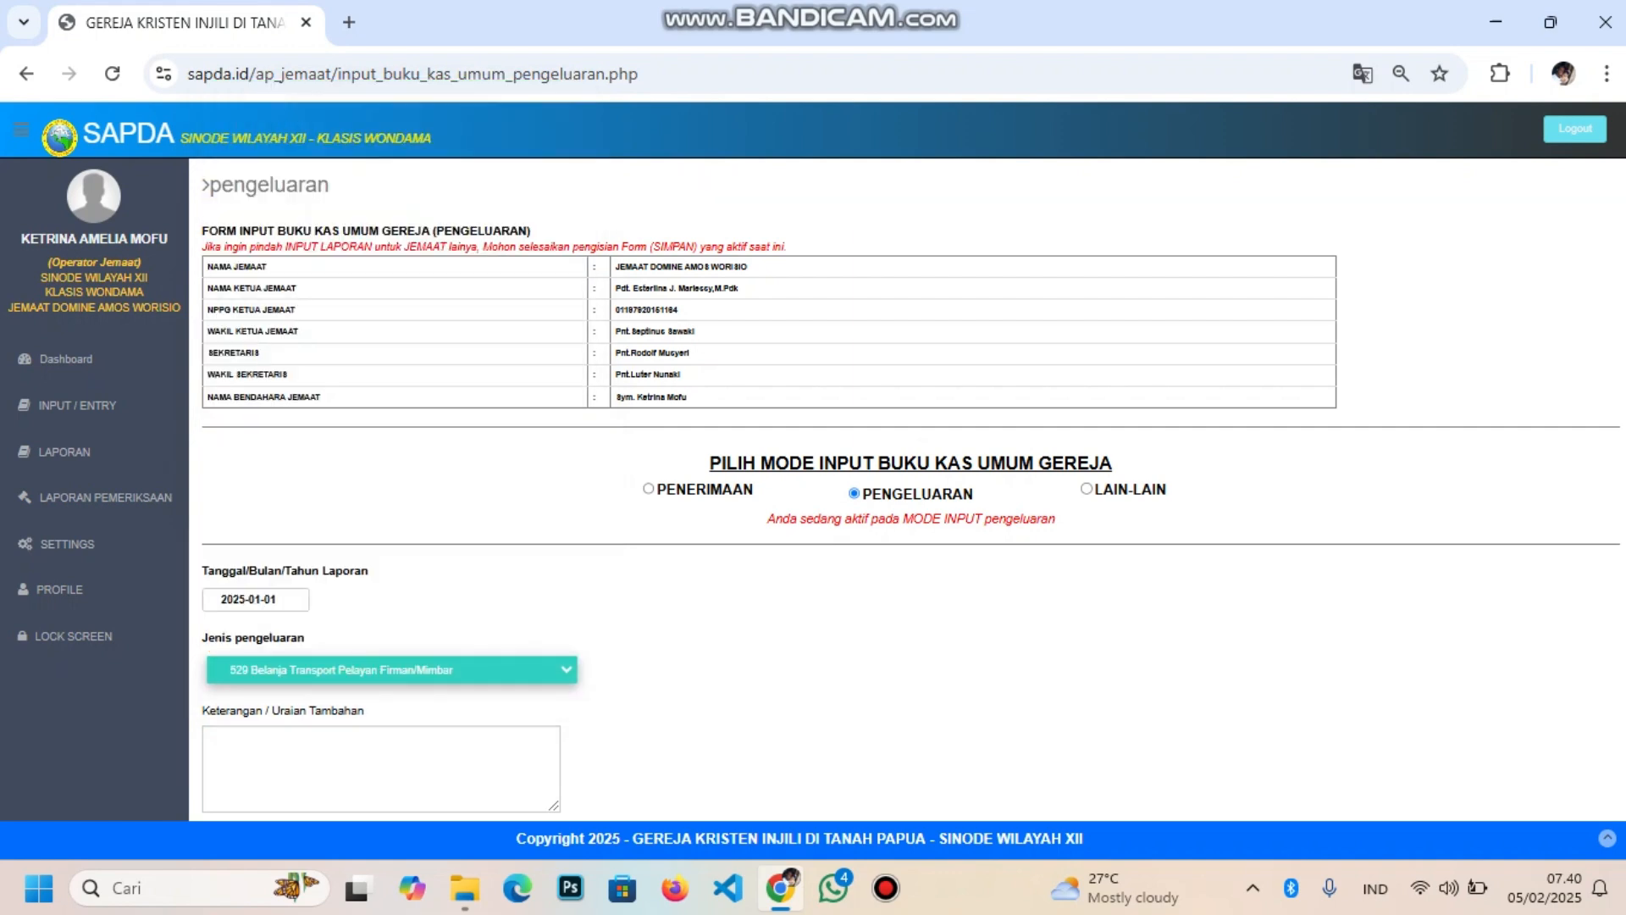
{"action": "scroll", "coordinate": [907, 489], "scroll_direction": "down", "scroll_amount": 7}
{"action": "scroll", "coordinate": [906, 489], "scroll_direction": "up", "scroll_amount": 2}
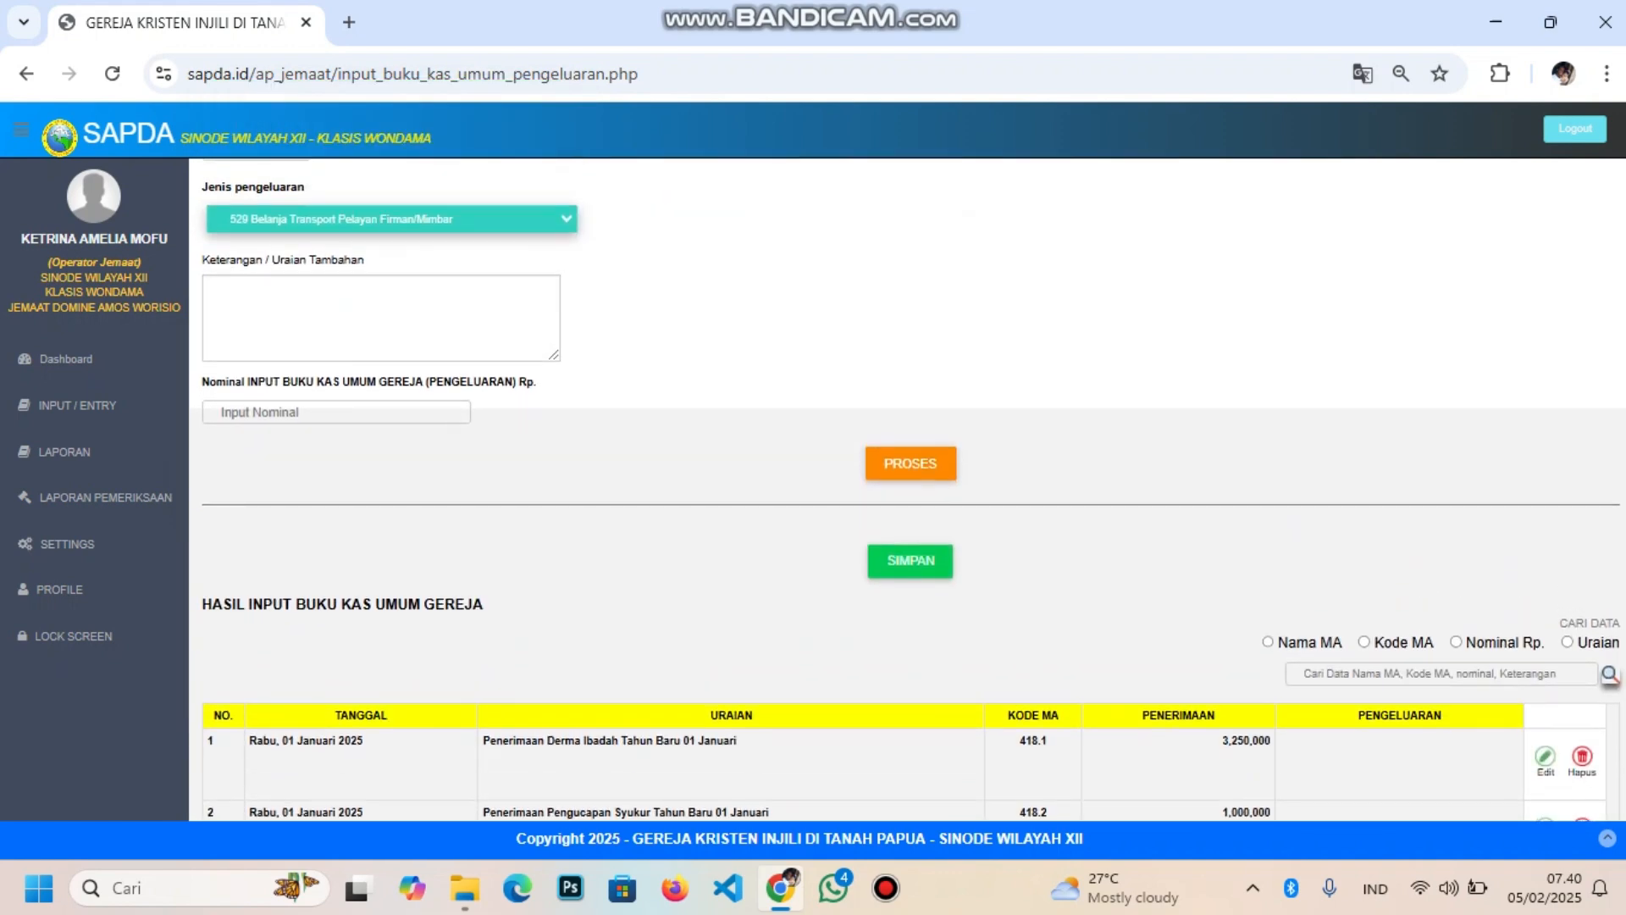
{"action": "scroll", "coordinate": [906, 489], "scroll_direction": "down", "scroll_amount": 2}
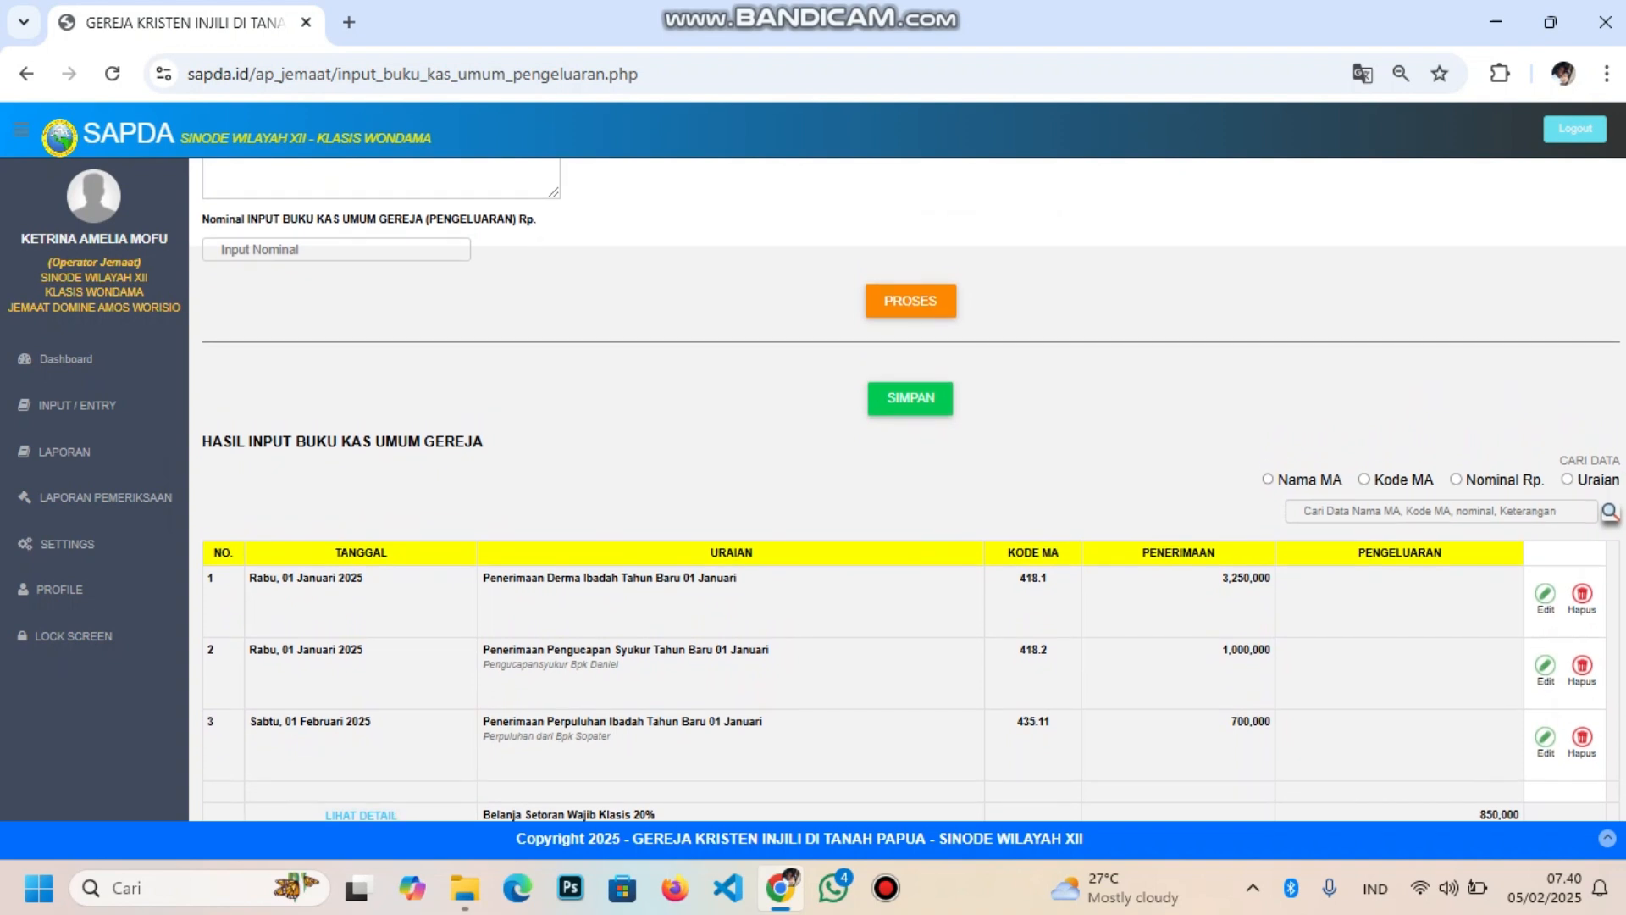
{"action": "scroll", "coordinate": [906, 489], "scroll_direction": "up", "scroll_amount": 2}
{"action": "scroll", "coordinate": [906, 489], "scroll_direction": "up", "scroll_amount": 1}
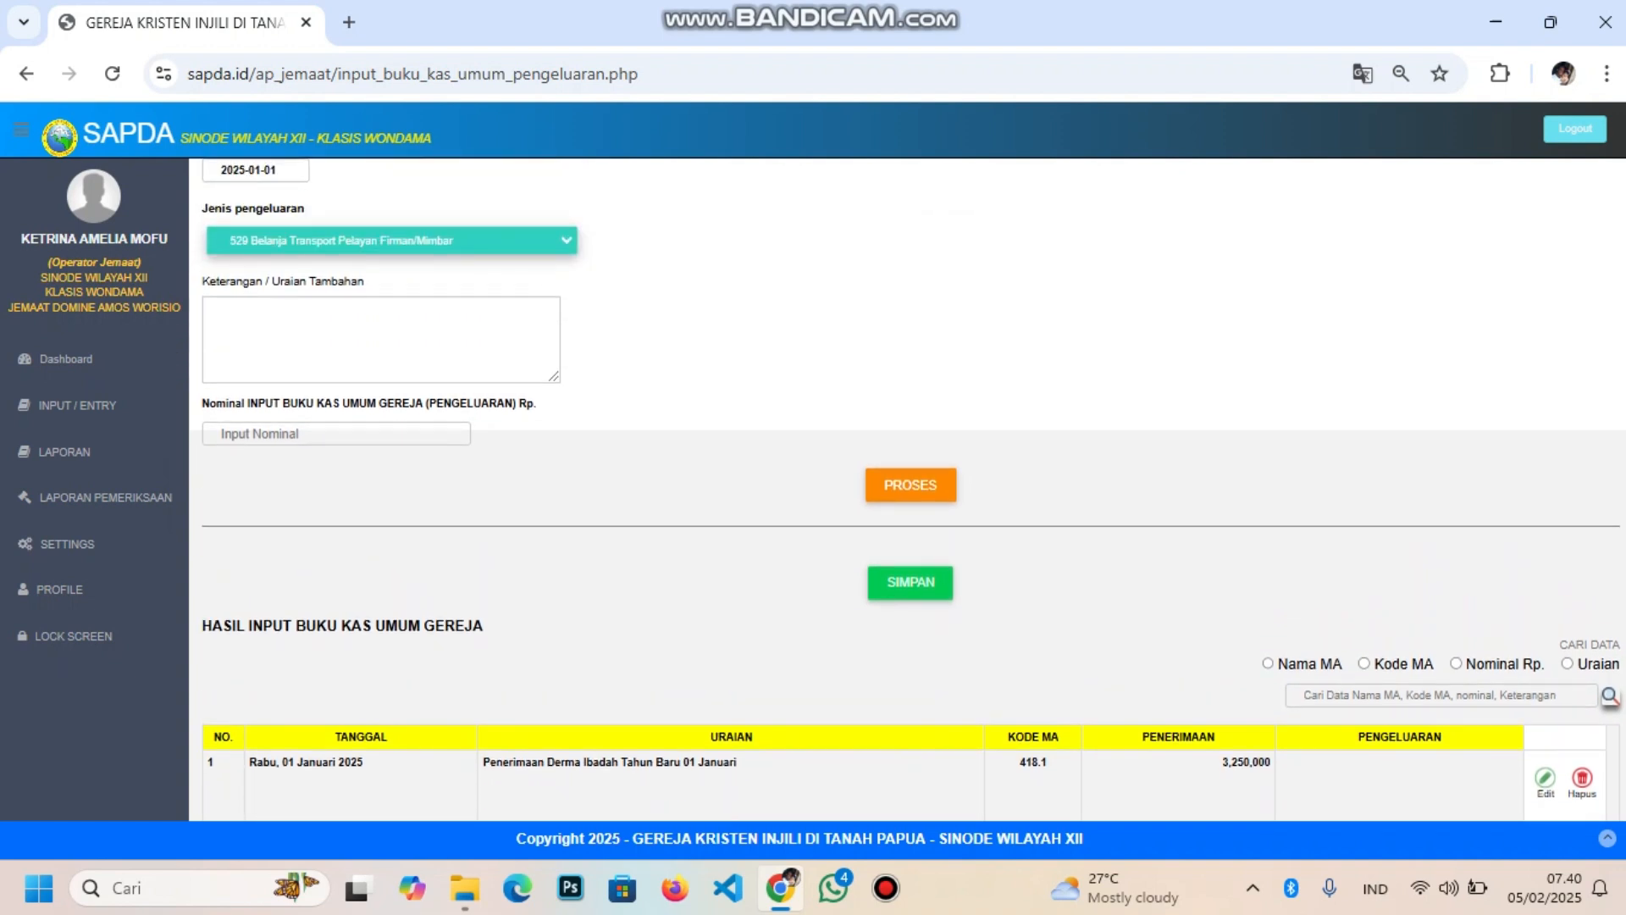
Enter the serving minister's name as Keterangan and 300000 as Nominal, then submit
{"action": "left_click", "coordinate": [382, 339]}
{"action": "type", "text": "Pel"}
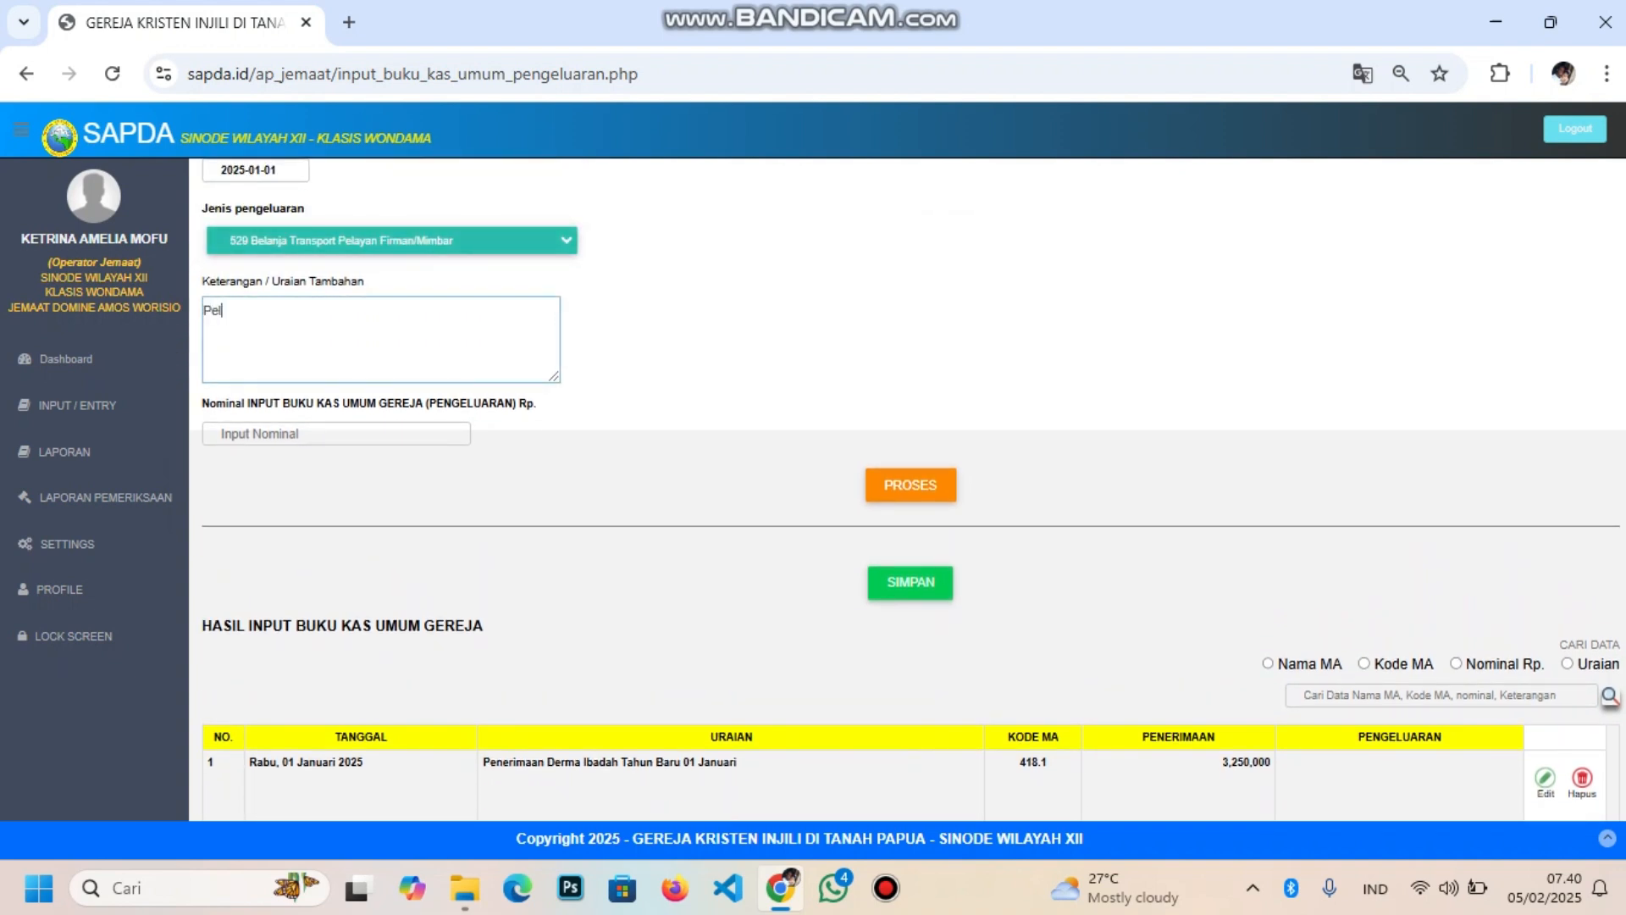
{"action": "type", "text": "ayan Pdt. Agustinus"}
{"action": "left_click", "coordinate": [222, 434]}
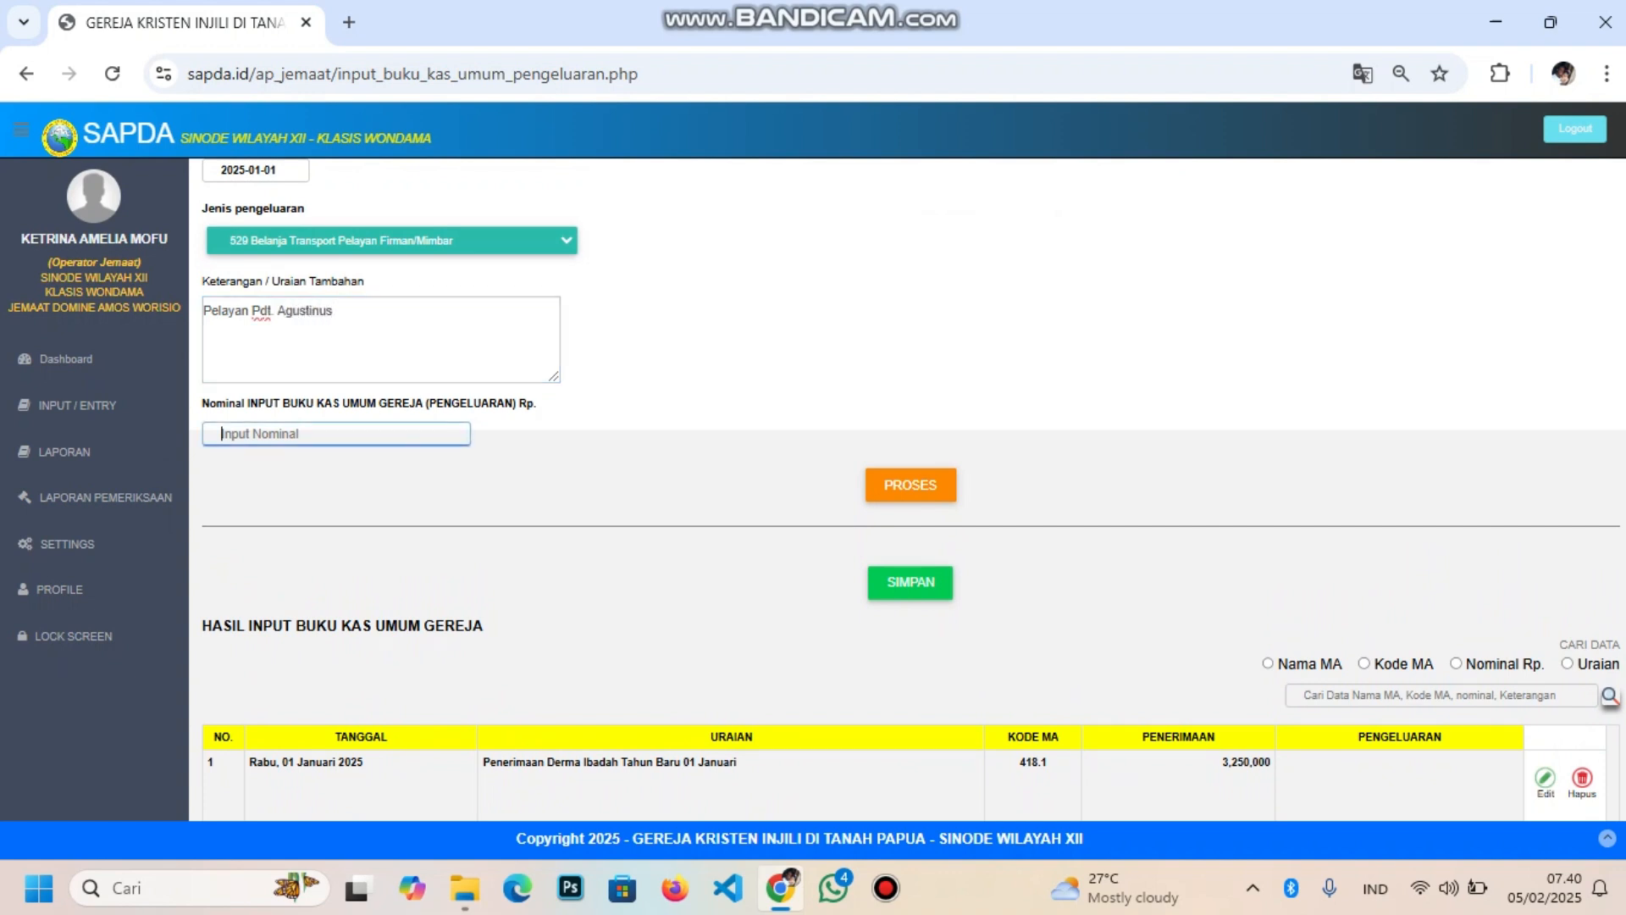
{"action": "type", "text": "300000"}
{"action": "key", "text": "Tab"}
{"action": "key", "text": "Return"}
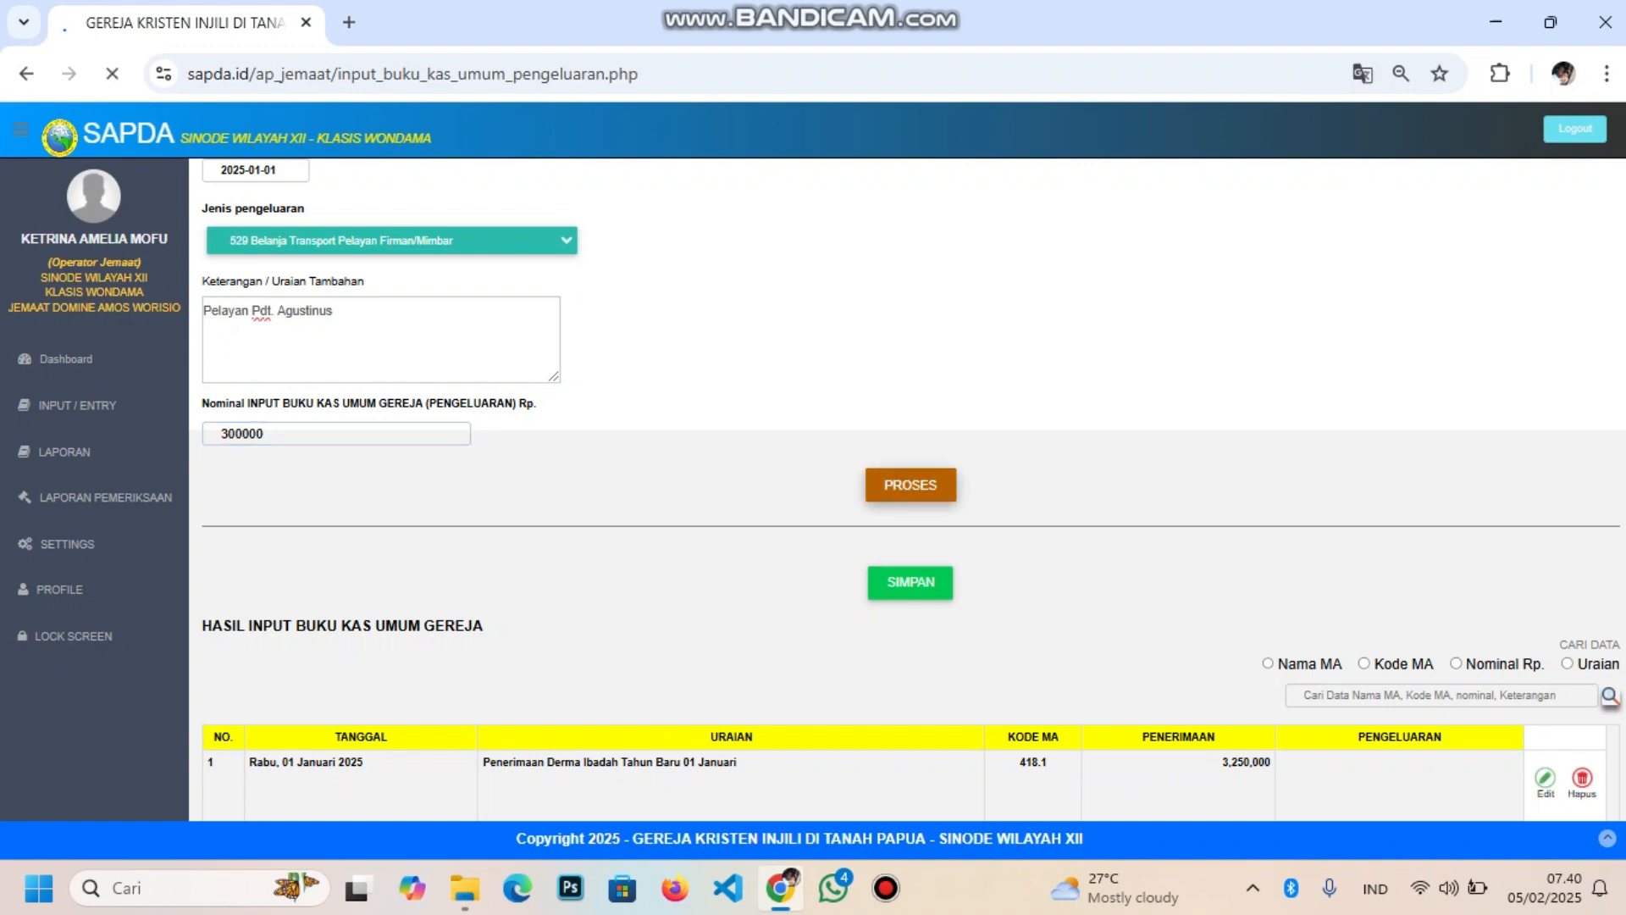
Check the new 300,000 transport row and the 1,332,000 saldo, then choose PENERIMAAN
{"action": "scroll", "coordinate": [907, 490], "scroll_direction": "down", "scroll_amount": 5}
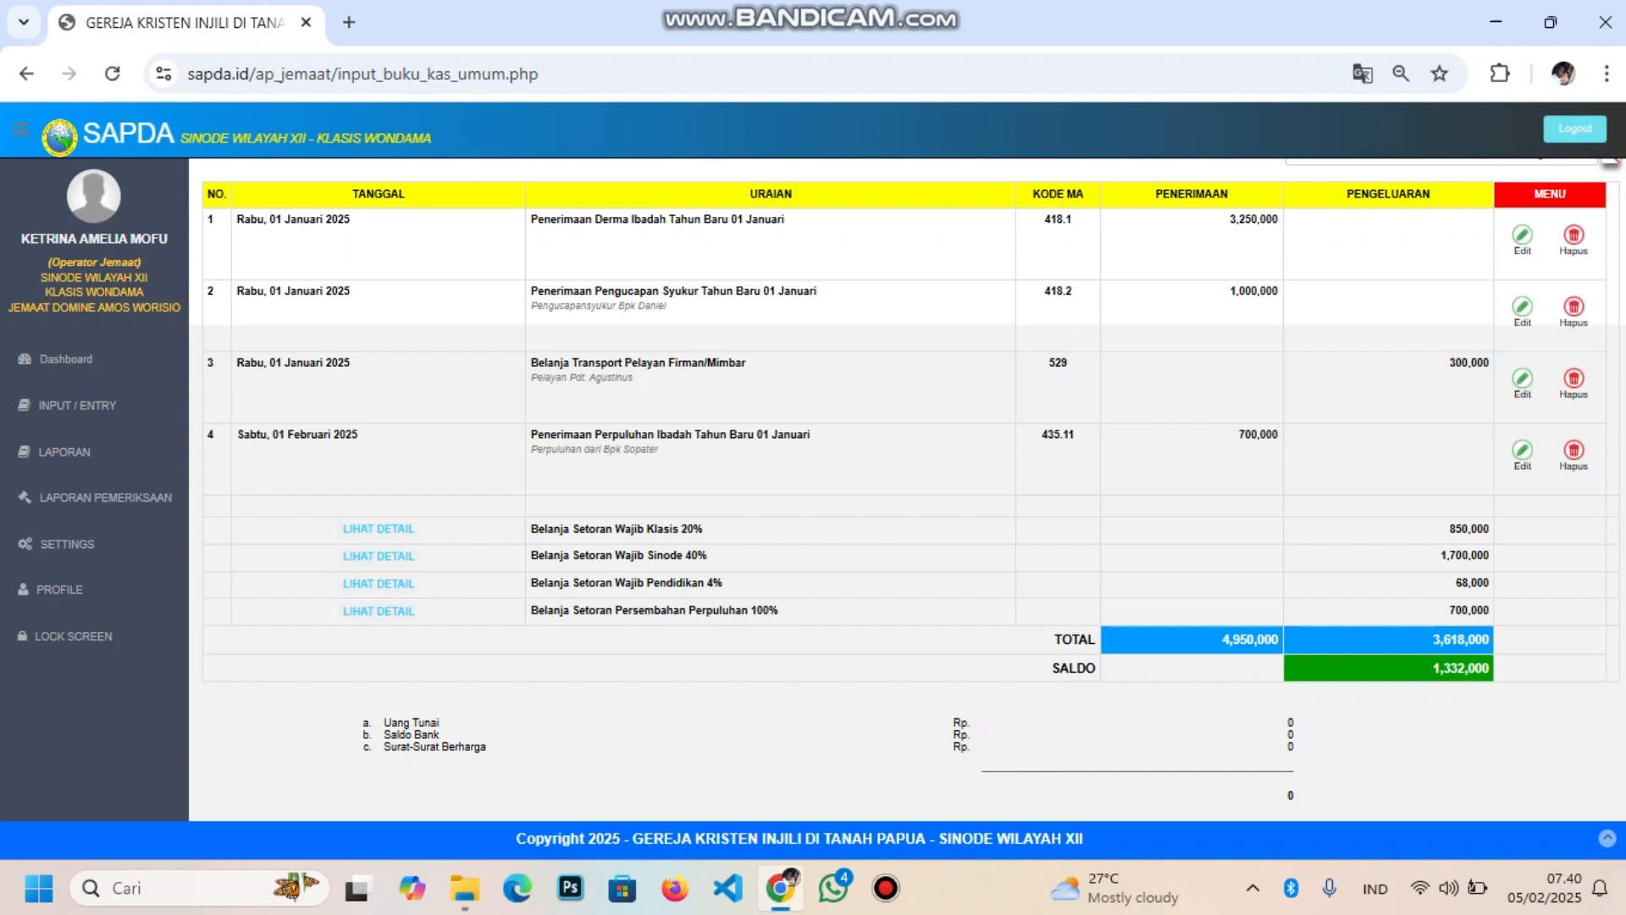
{"action": "scroll", "coordinate": [908, 487], "scroll_direction": "up", "scroll_amount": 4}
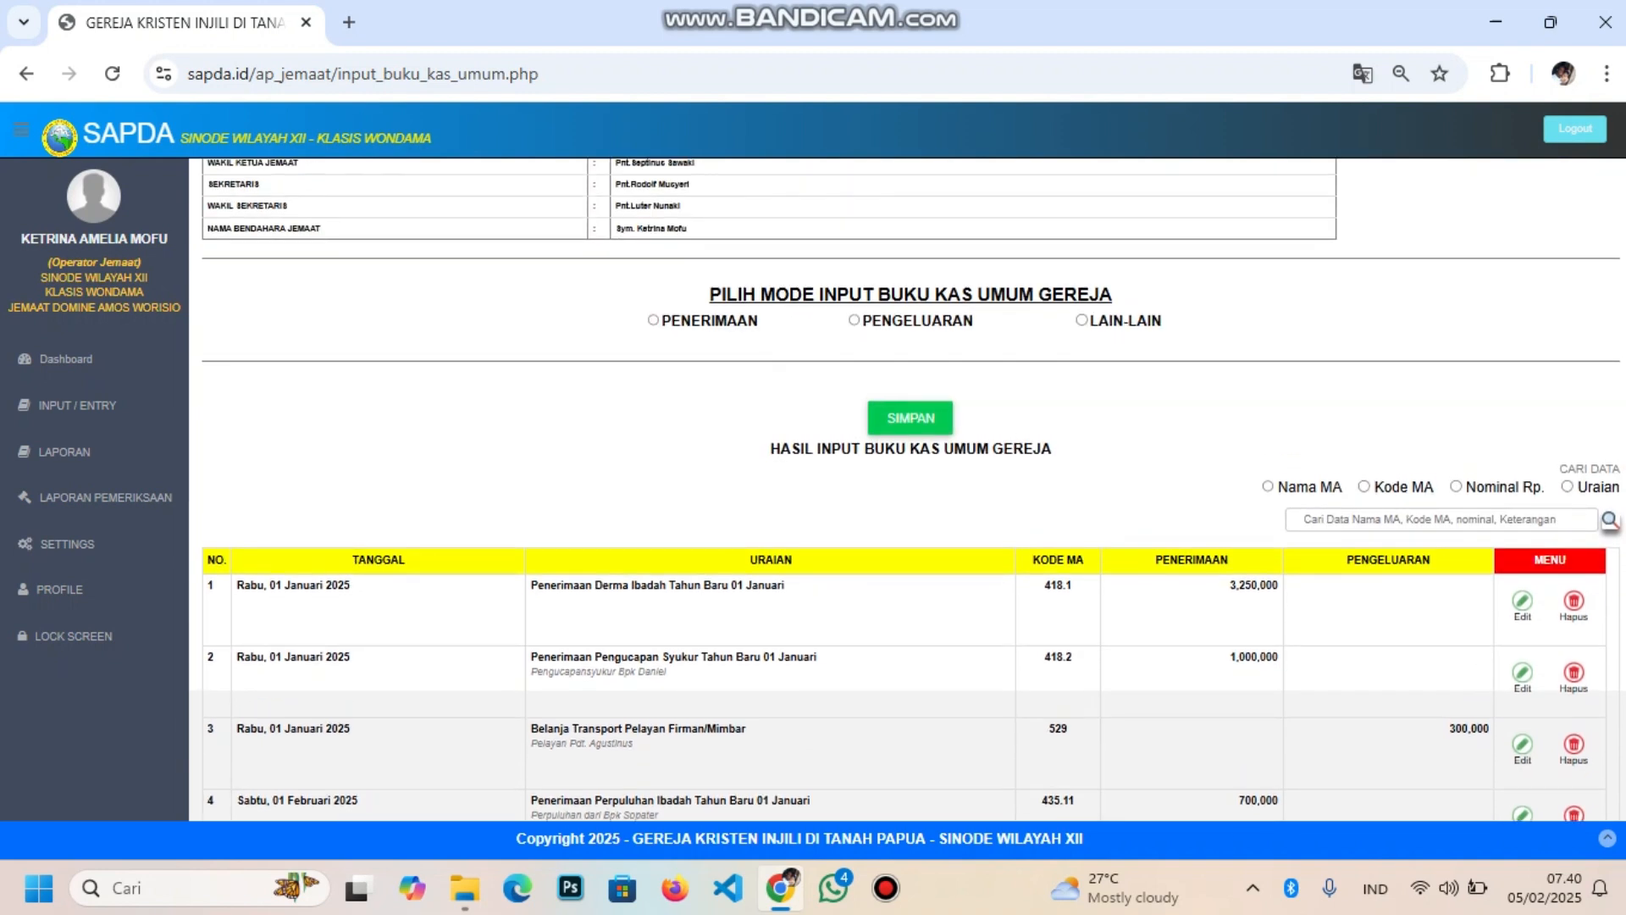
{"action": "scroll", "coordinate": [907, 491], "scroll_direction": "down", "scroll_amount": 4}
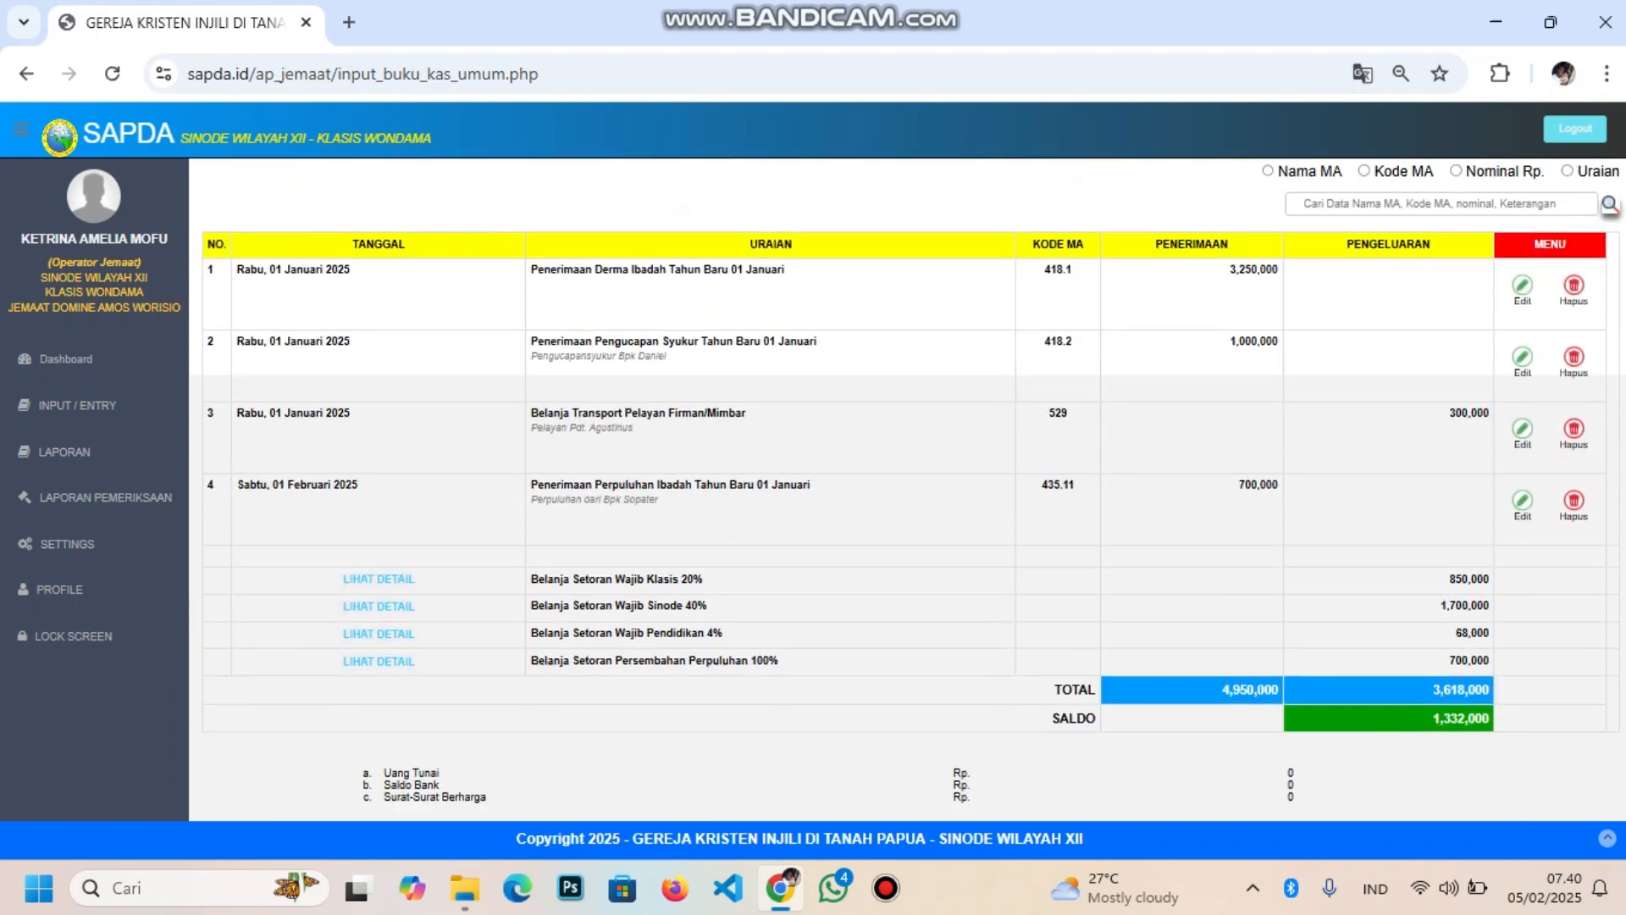
{"action": "scroll", "coordinate": [907, 491], "scroll_direction": "up", "scroll_amount": 6}
{"action": "scroll", "coordinate": [907, 490], "scroll_direction": "down", "scroll_amount": 2}
{"action": "scroll", "coordinate": [907, 490], "scroll_direction": "down", "scroll_amount": 4}
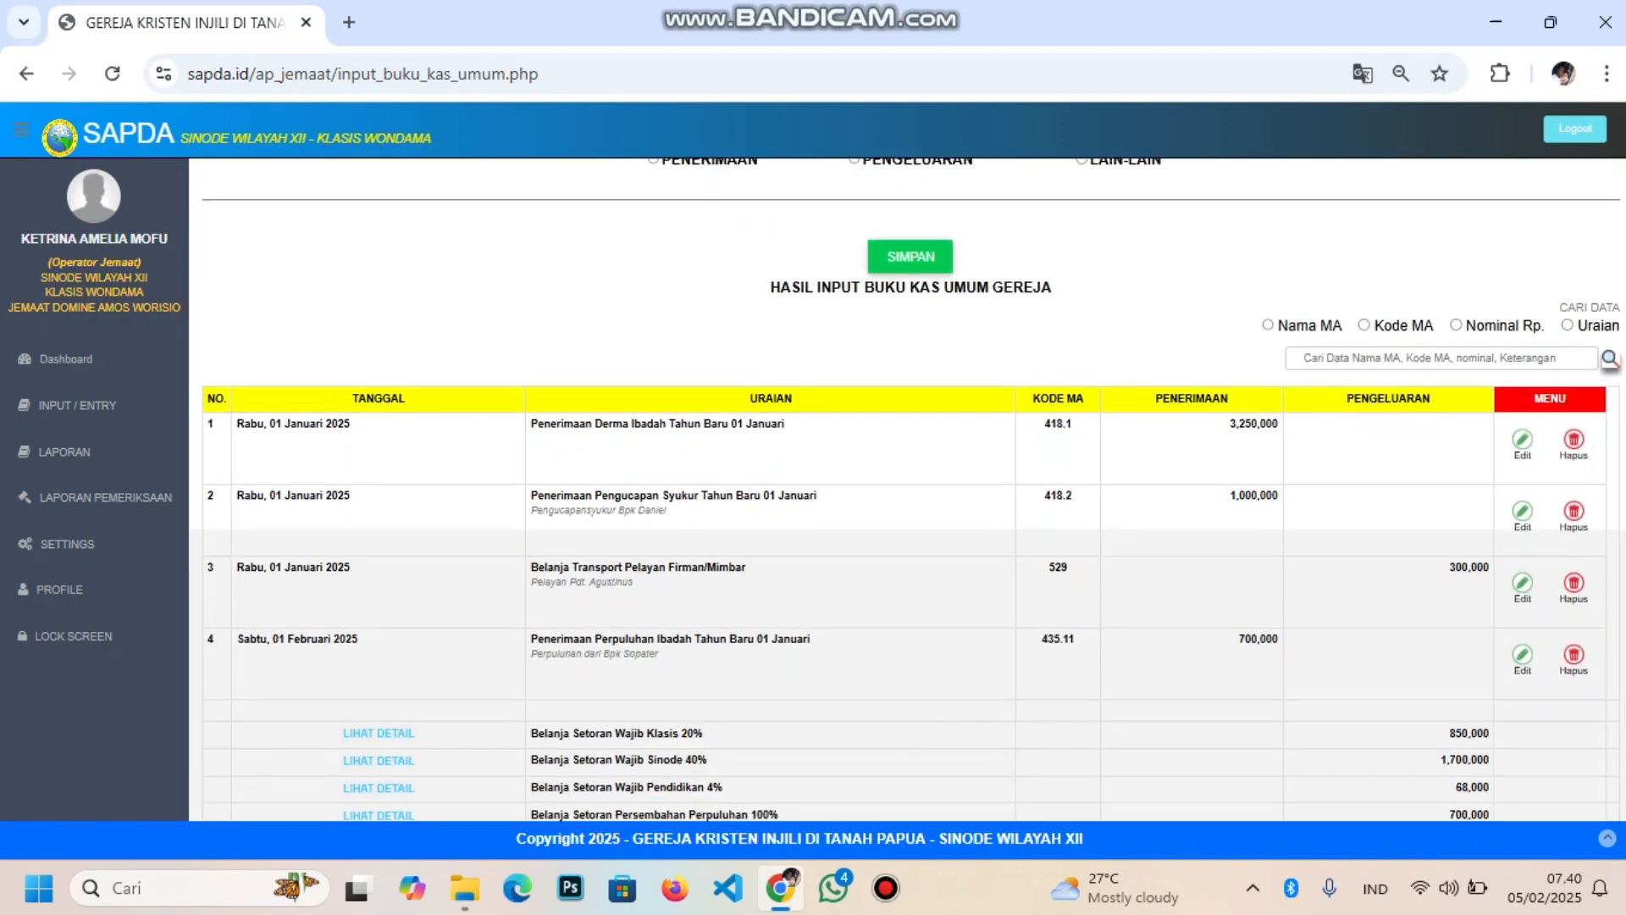
{"action": "scroll", "coordinate": [908, 491], "scroll_direction": "up", "scroll_amount": 5}
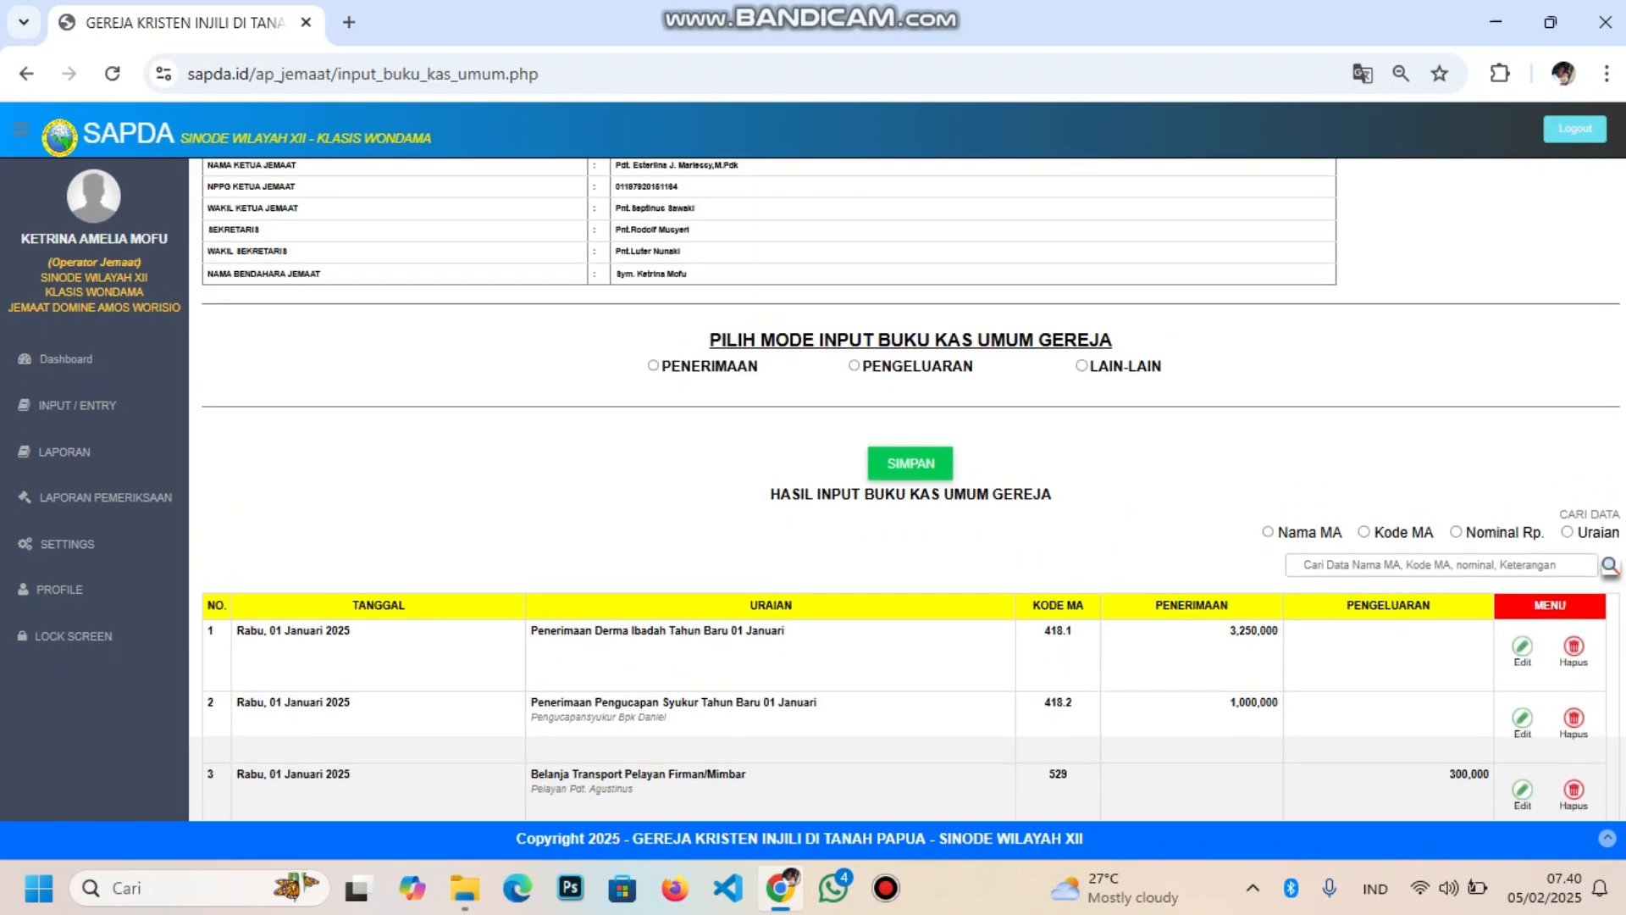
{"action": "scroll", "coordinate": [908, 490], "scroll_direction": "down", "scroll_amount": 4}
{"action": "scroll", "coordinate": [907, 491], "scroll_direction": "up", "scroll_amount": 4}
{"action": "scroll", "coordinate": [907, 491], "scroll_direction": "down", "scroll_amount": 1}
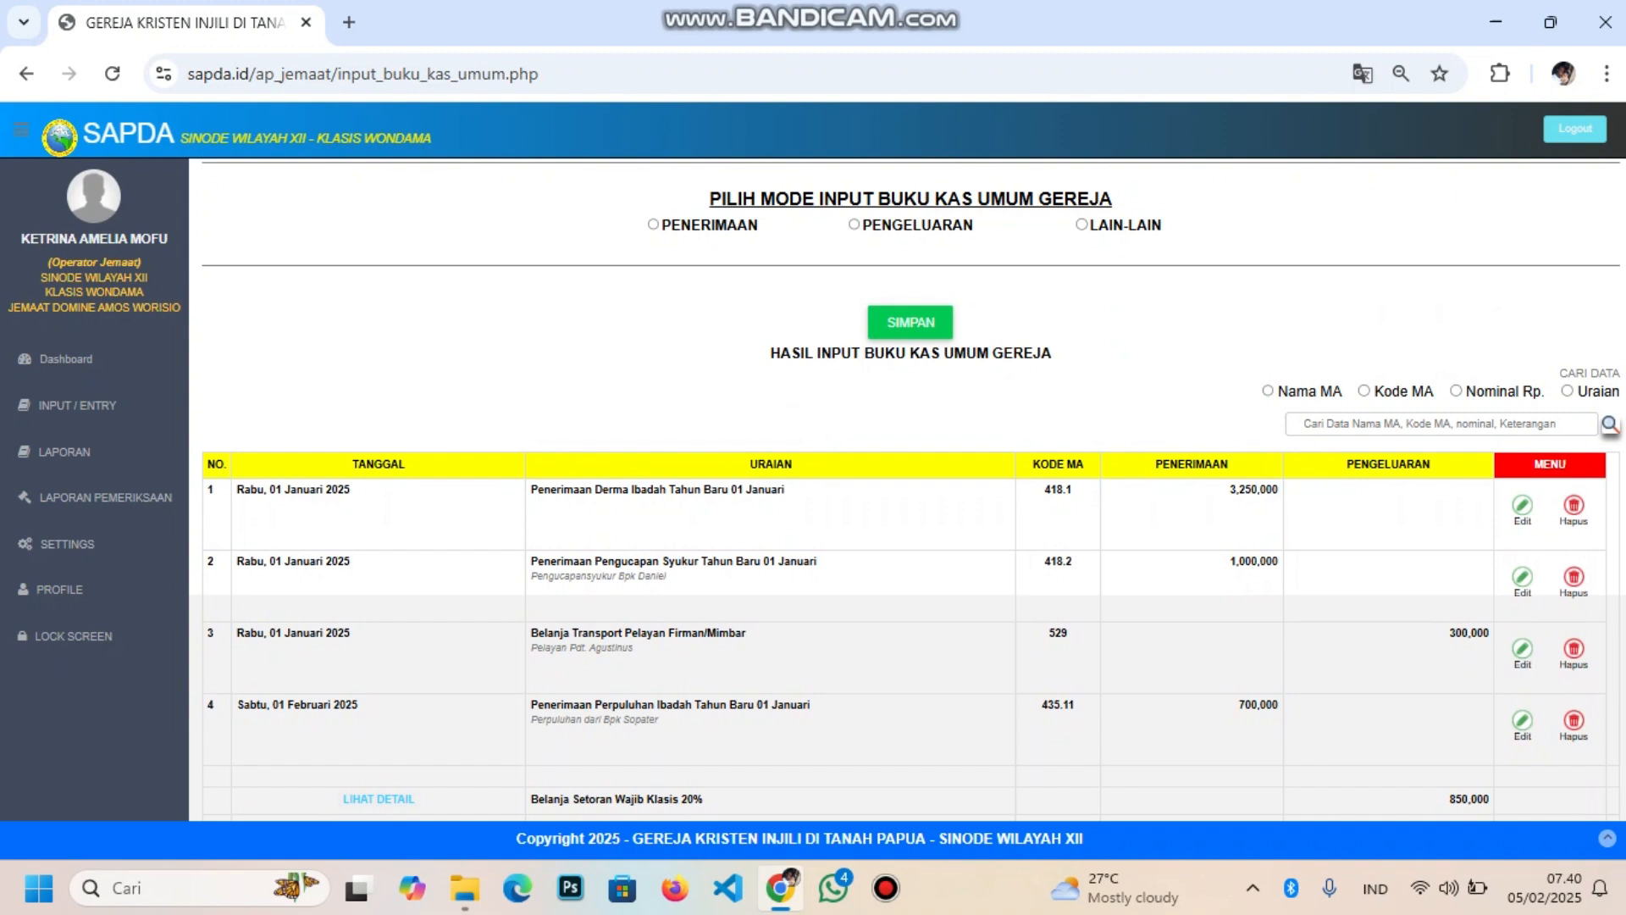
{"action": "left_click", "coordinate": [653, 225]}
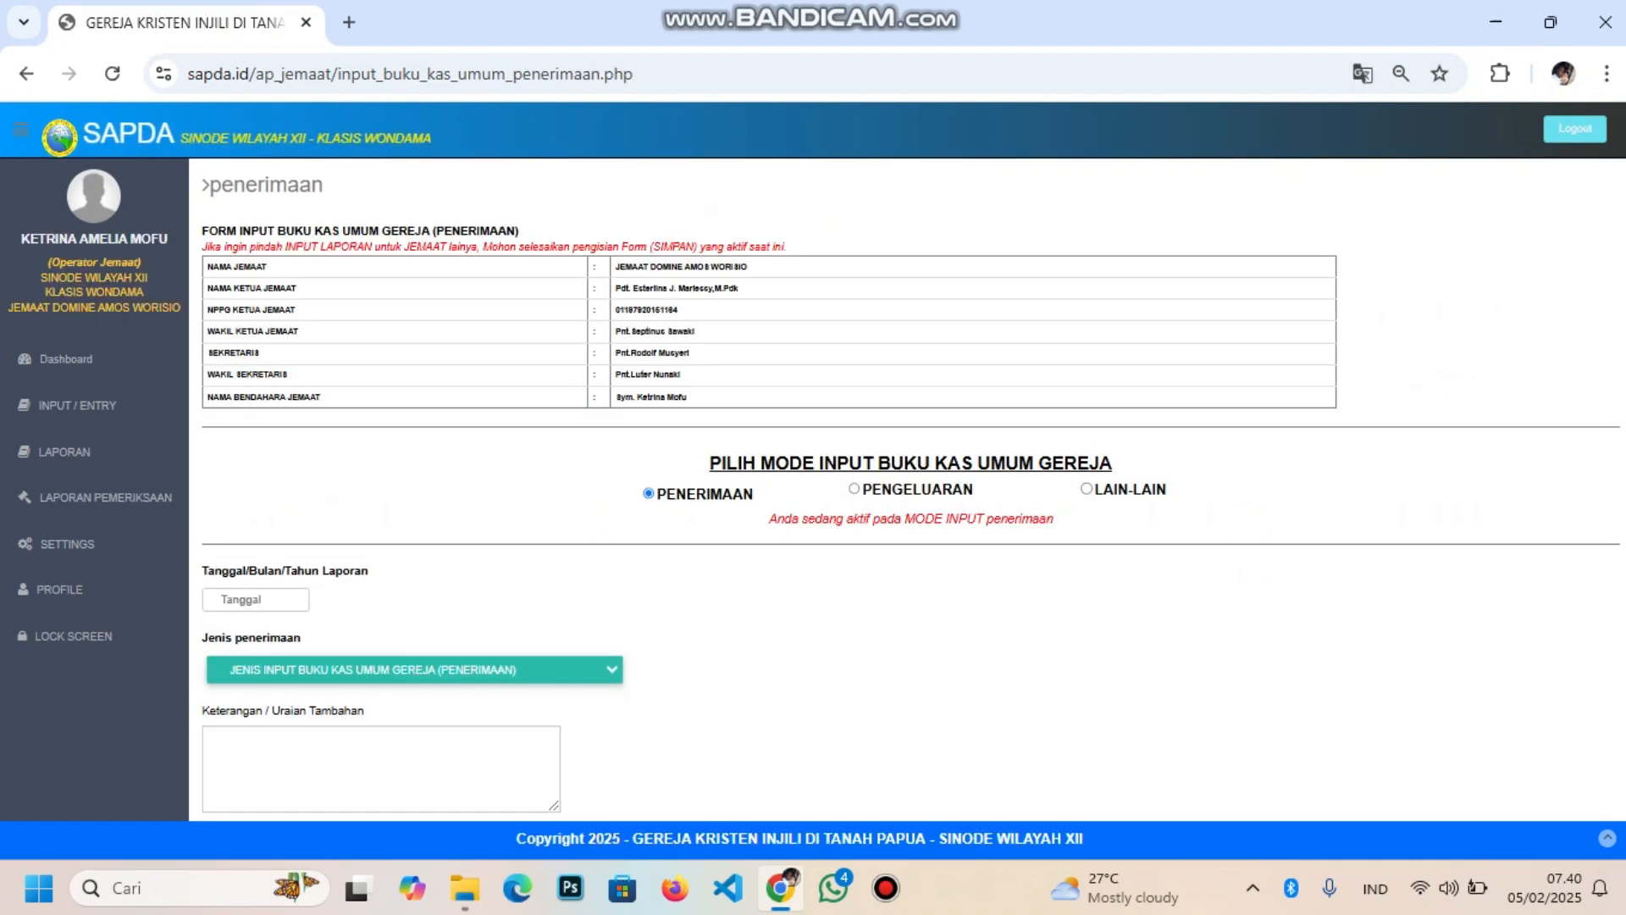
Set the receipt date to 31 December 2024 in the calendar
{"action": "left_click", "coordinate": [256, 599]}
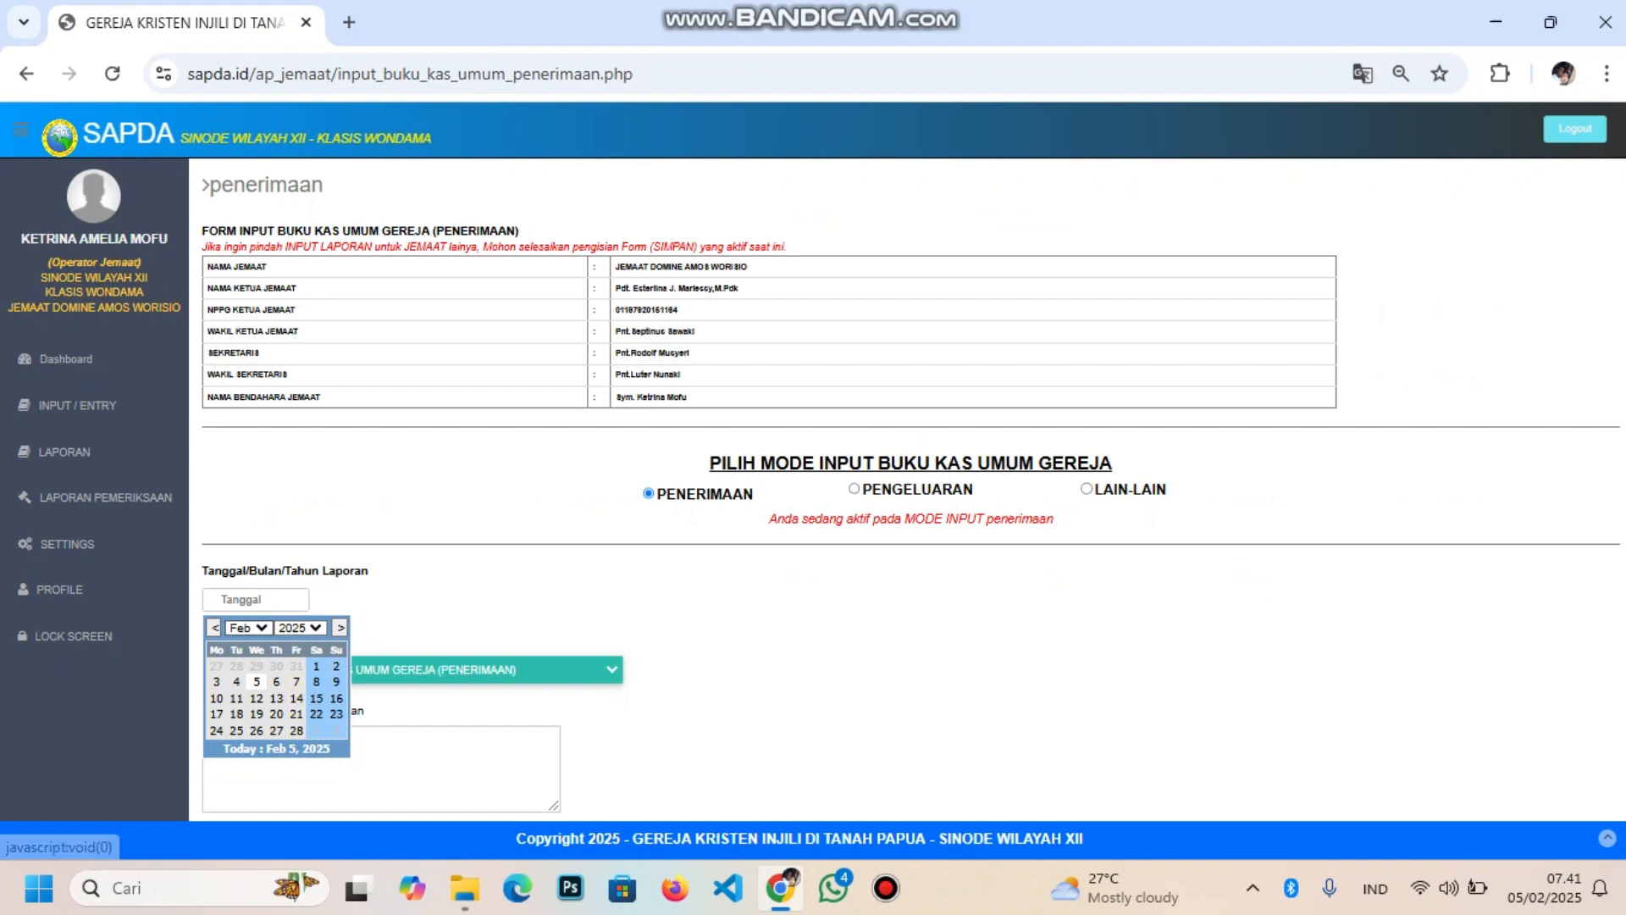
{"action": "left_click", "coordinate": [248, 628]}
{"action": "left_click", "coordinate": [240, 601]}
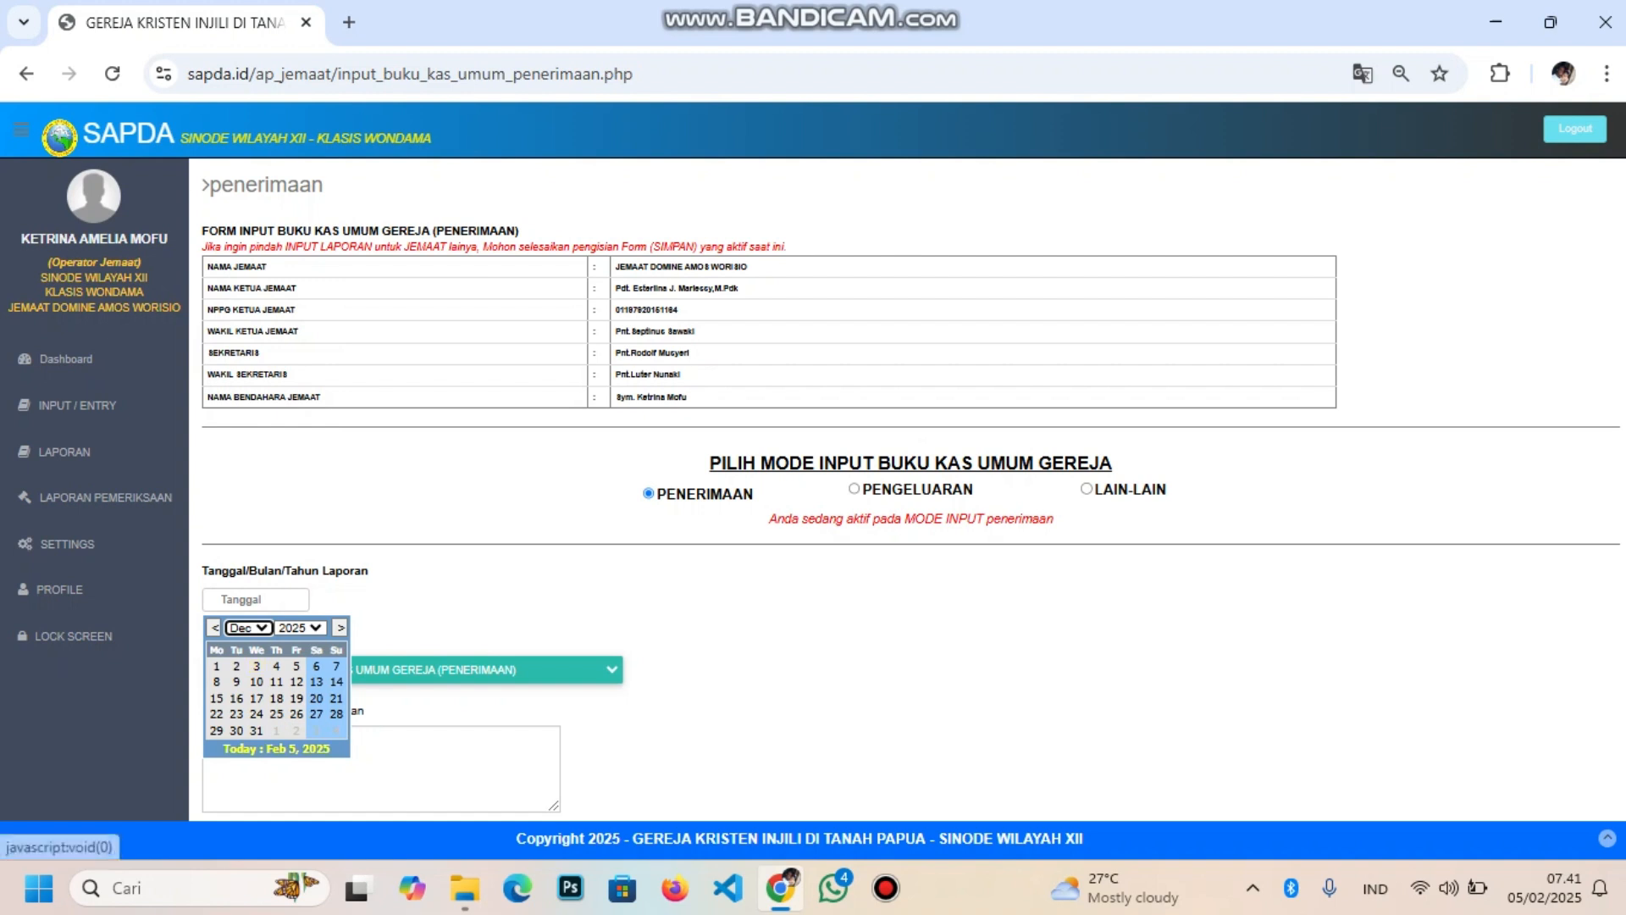
{"action": "left_click", "coordinate": [301, 627]}
{"action": "left_click", "coordinate": [301, 580]}
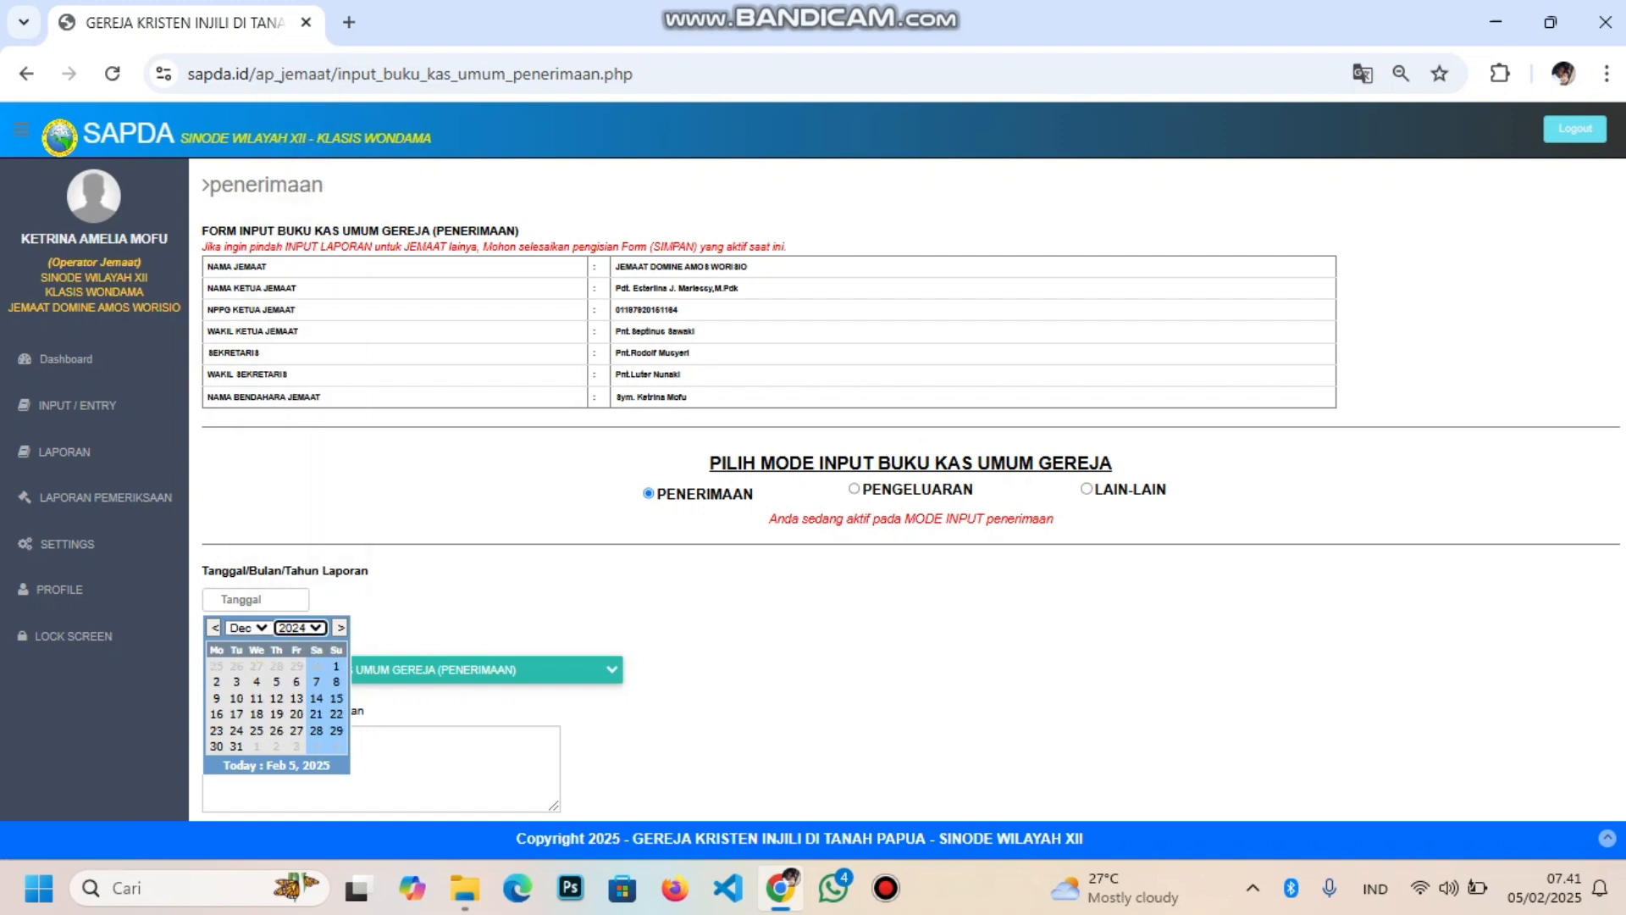
{"action": "left_click", "coordinate": [236, 747]}
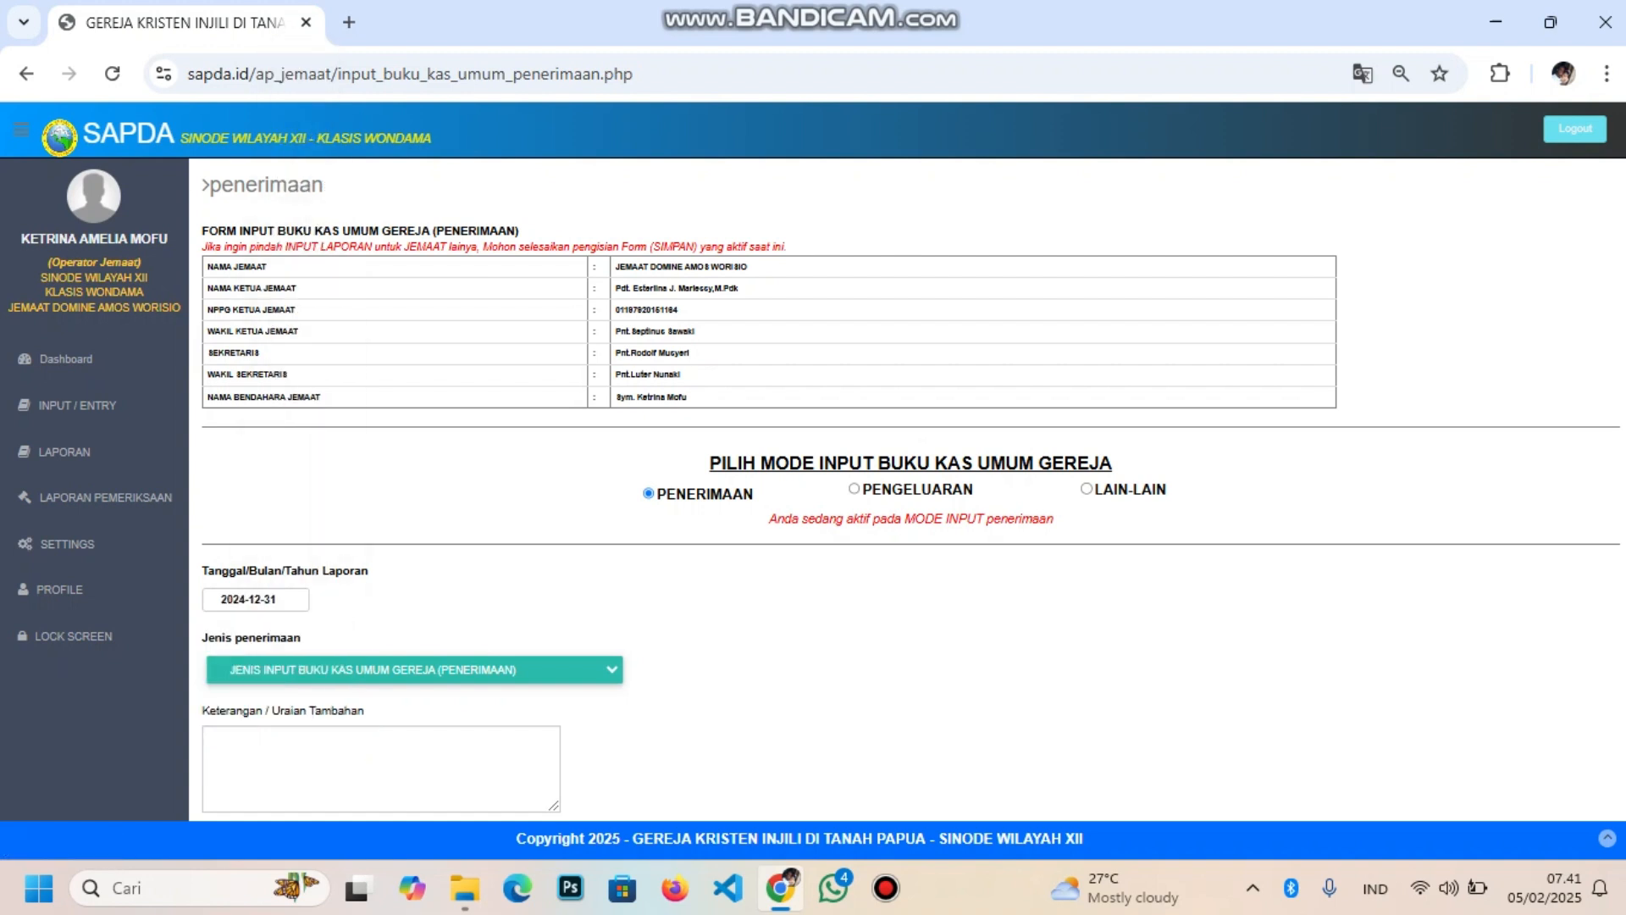
Choose income type 999999 Pendapatan Tahun / Bulan Lalu Manual
{"action": "left_click", "coordinate": [390, 670]}
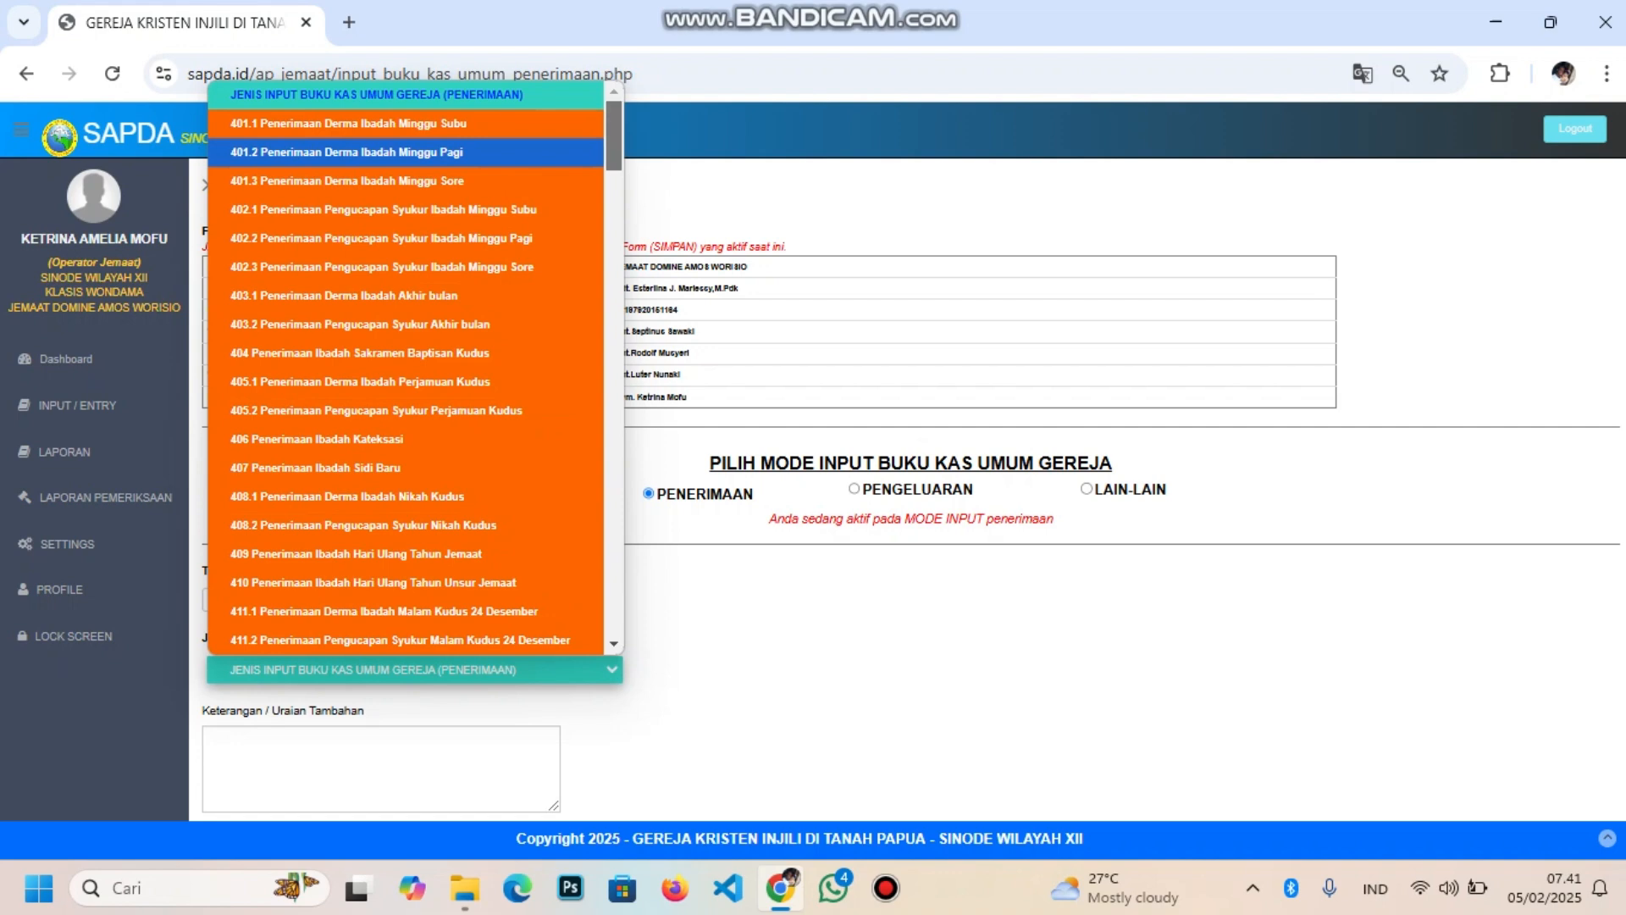
{"action": "left_click_drag", "start_coordinate": [614, 152], "coordinate": [614, 629]}
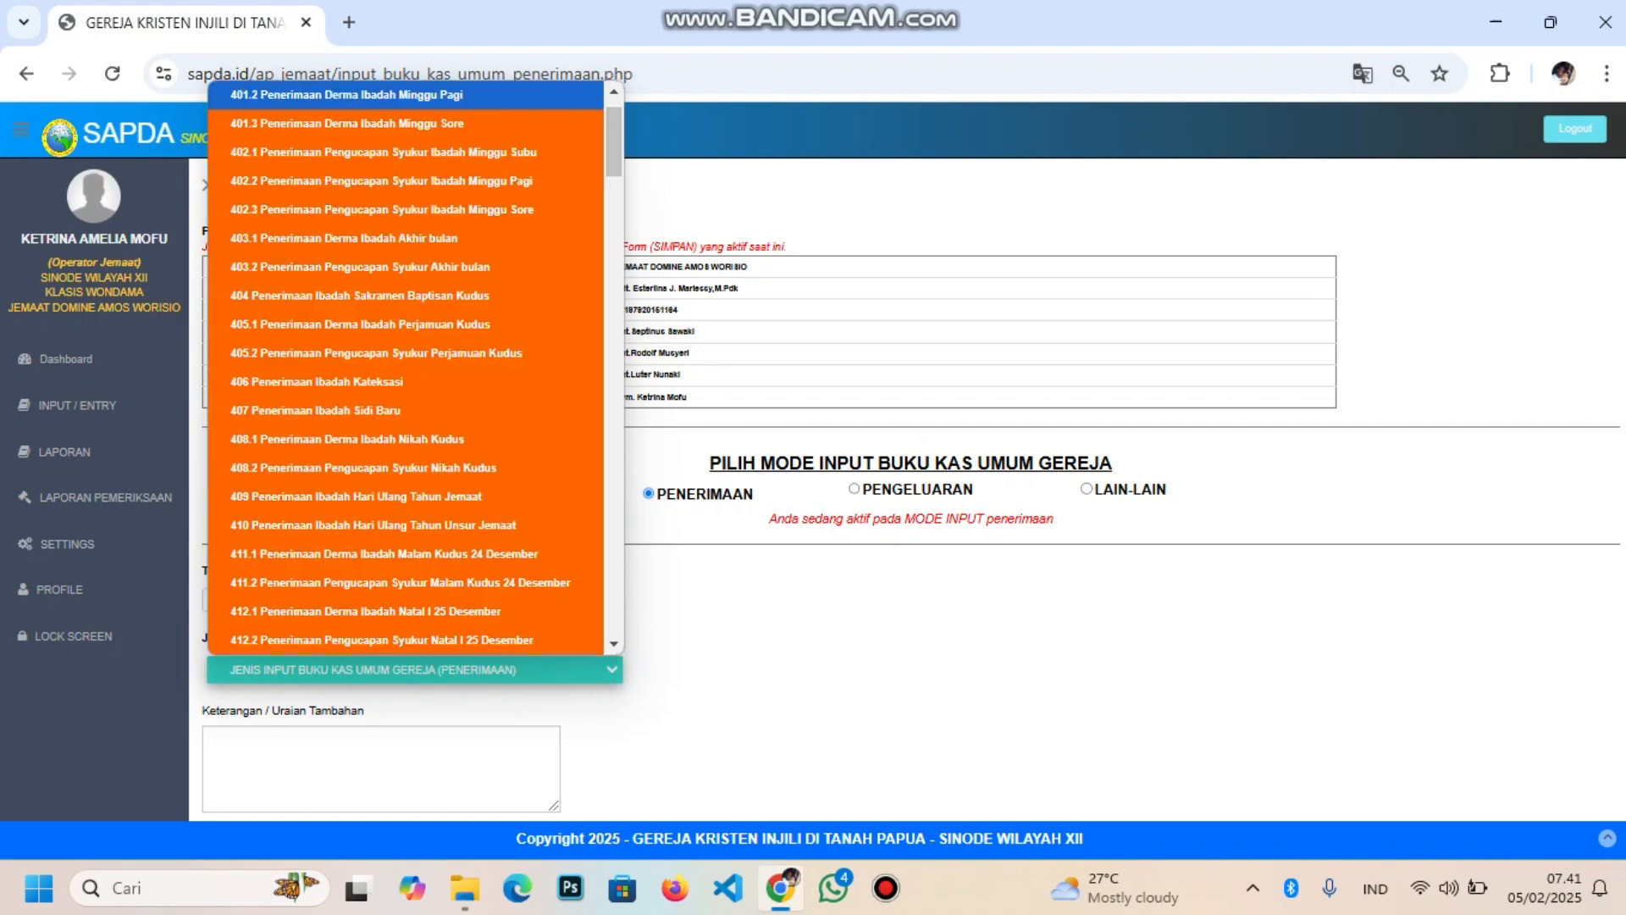
{"action": "left_click", "coordinate": [614, 396]}
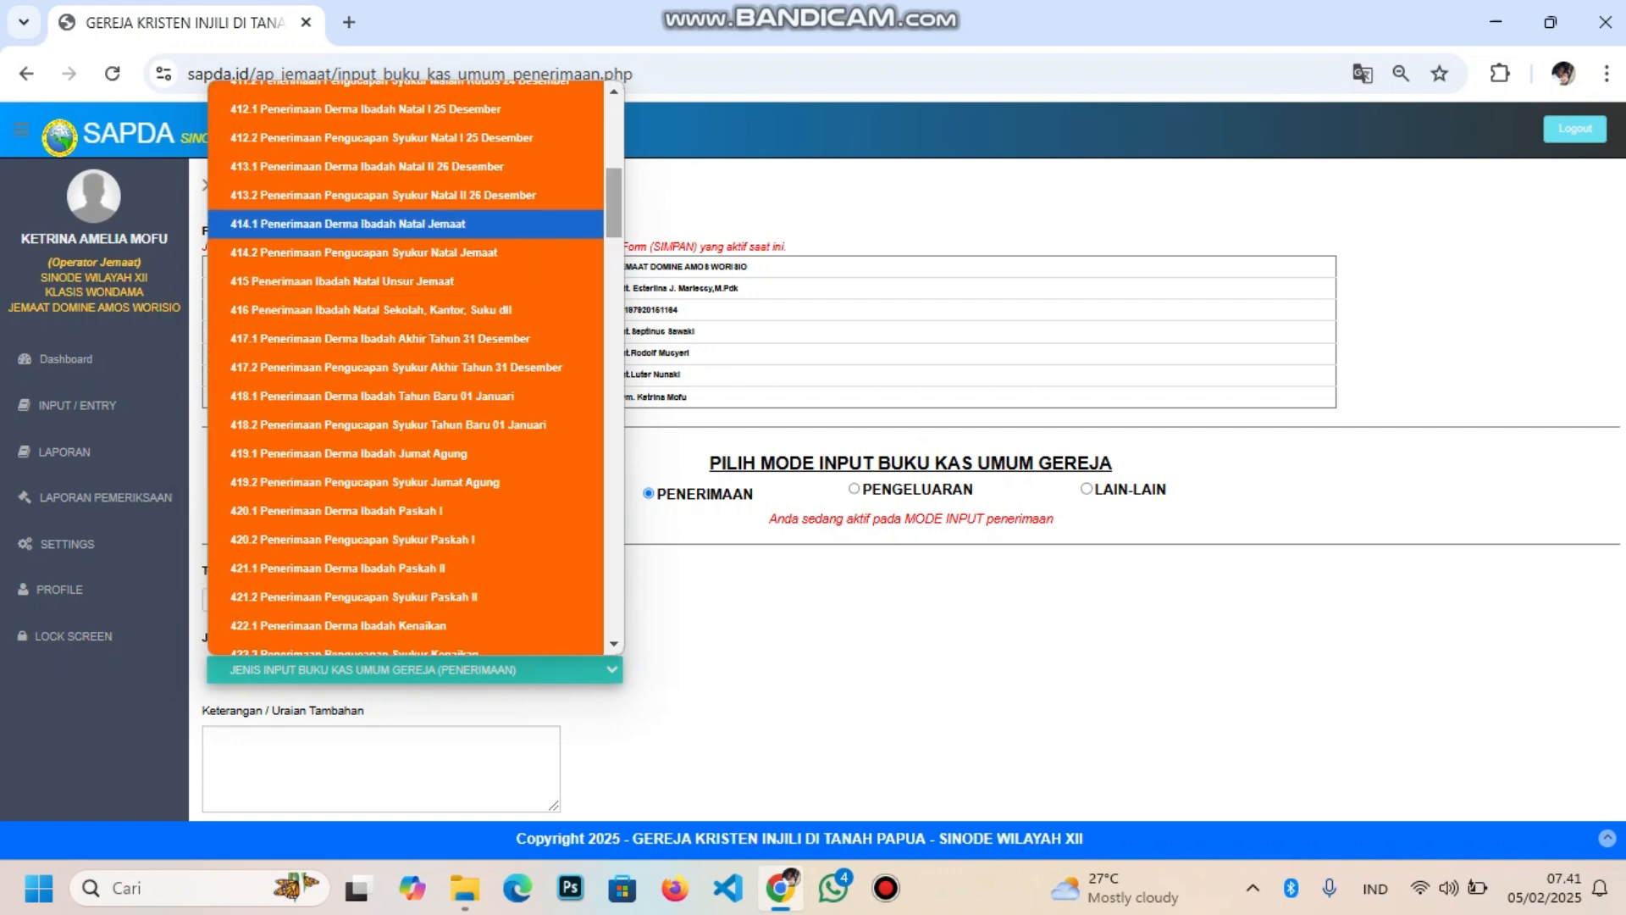
{"action": "left_click_drag", "start_coordinate": [614, 219], "coordinate": [614, 619]}
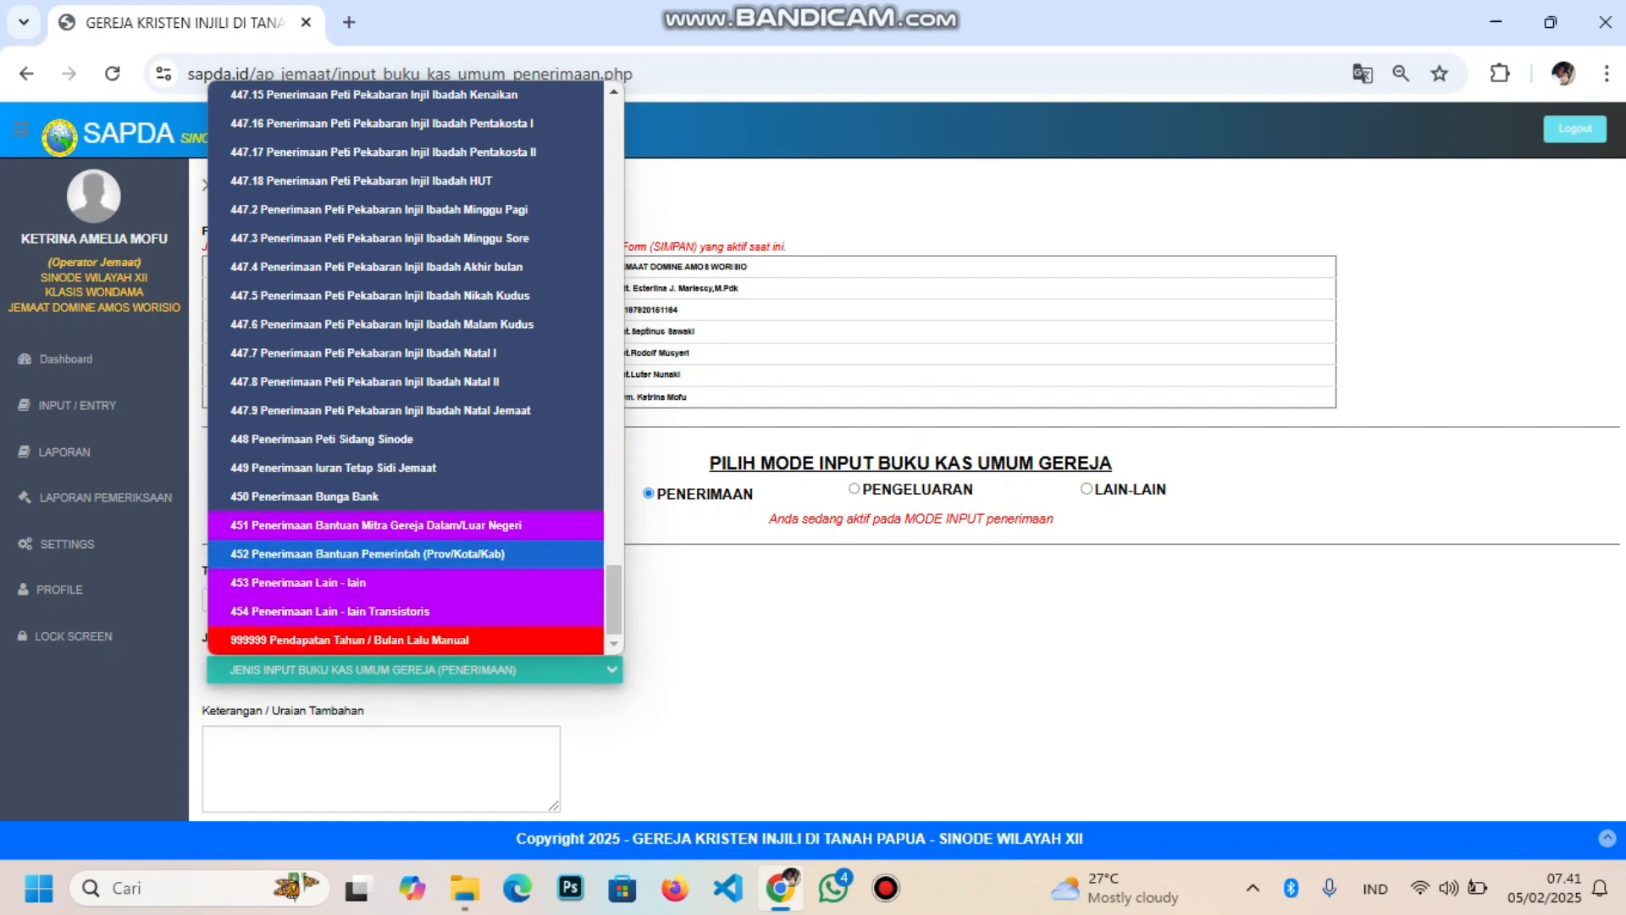
{"action": "left_click_drag", "start_coordinate": [614, 598], "coordinate": [614, 343]}
{"action": "mouse_move", "coordinate": [614, 332]}
{"action": "left_mouse_down"}
{"action": "mouse_move", "coordinate": [614, 306]}
{"action": "mouse_move", "coordinate": [614, 407]}
{"action": "mouse_move", "coordinate": [614, 350]}
{"action": "left_mouse_up"}
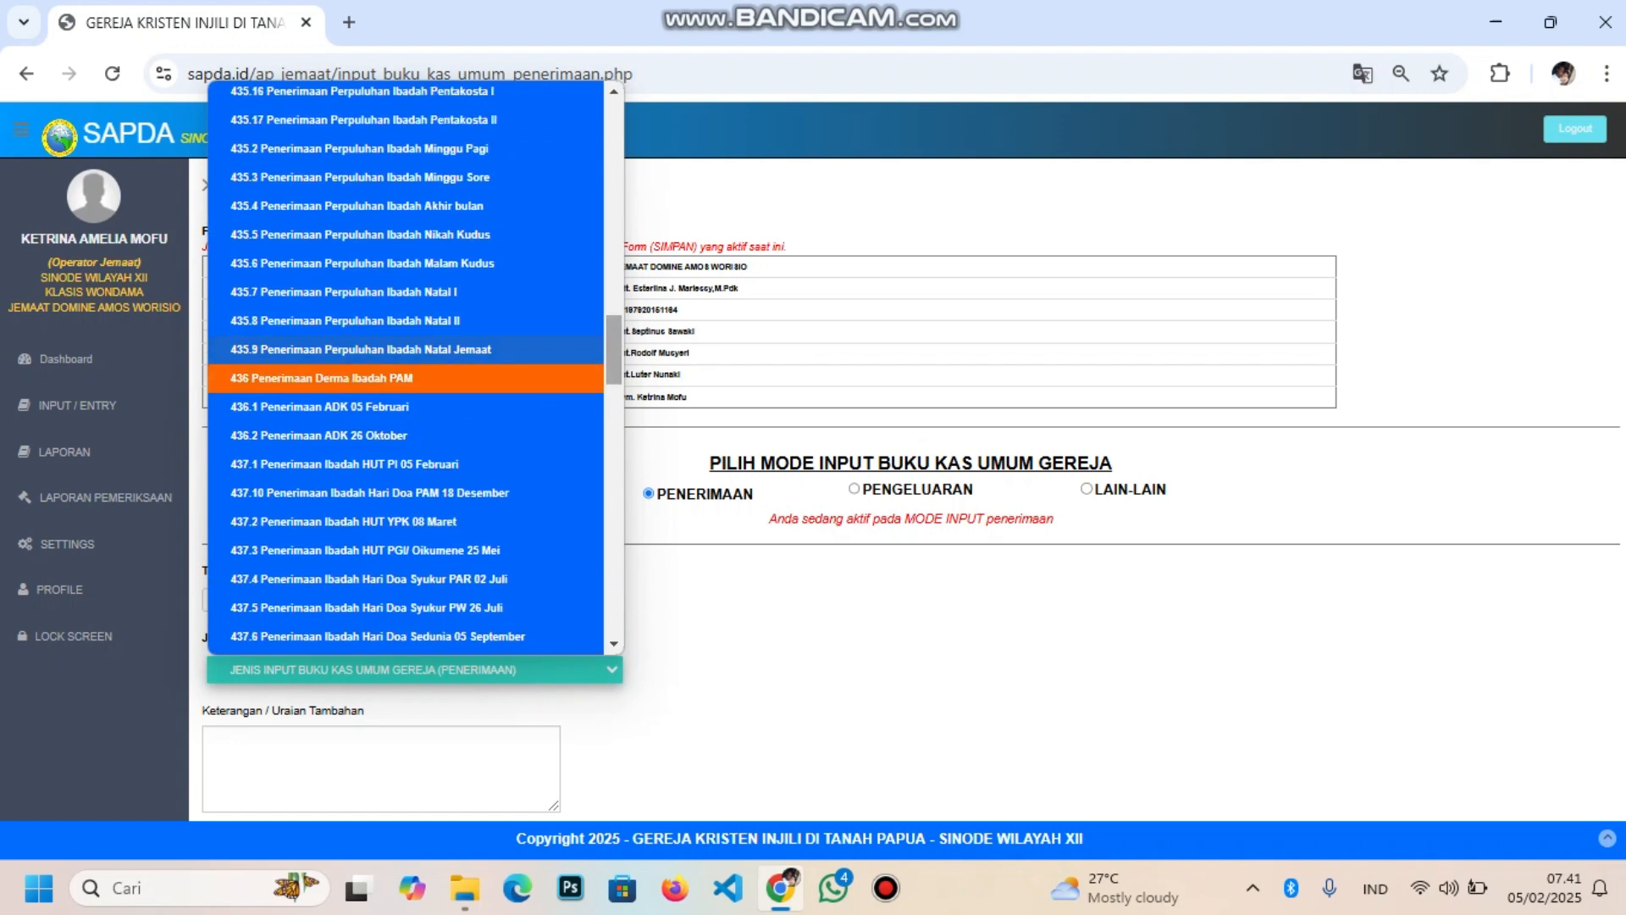
{"action": "left_click_drag", "start_coordinate": [614, 349], "coordinate": [614, 600]}
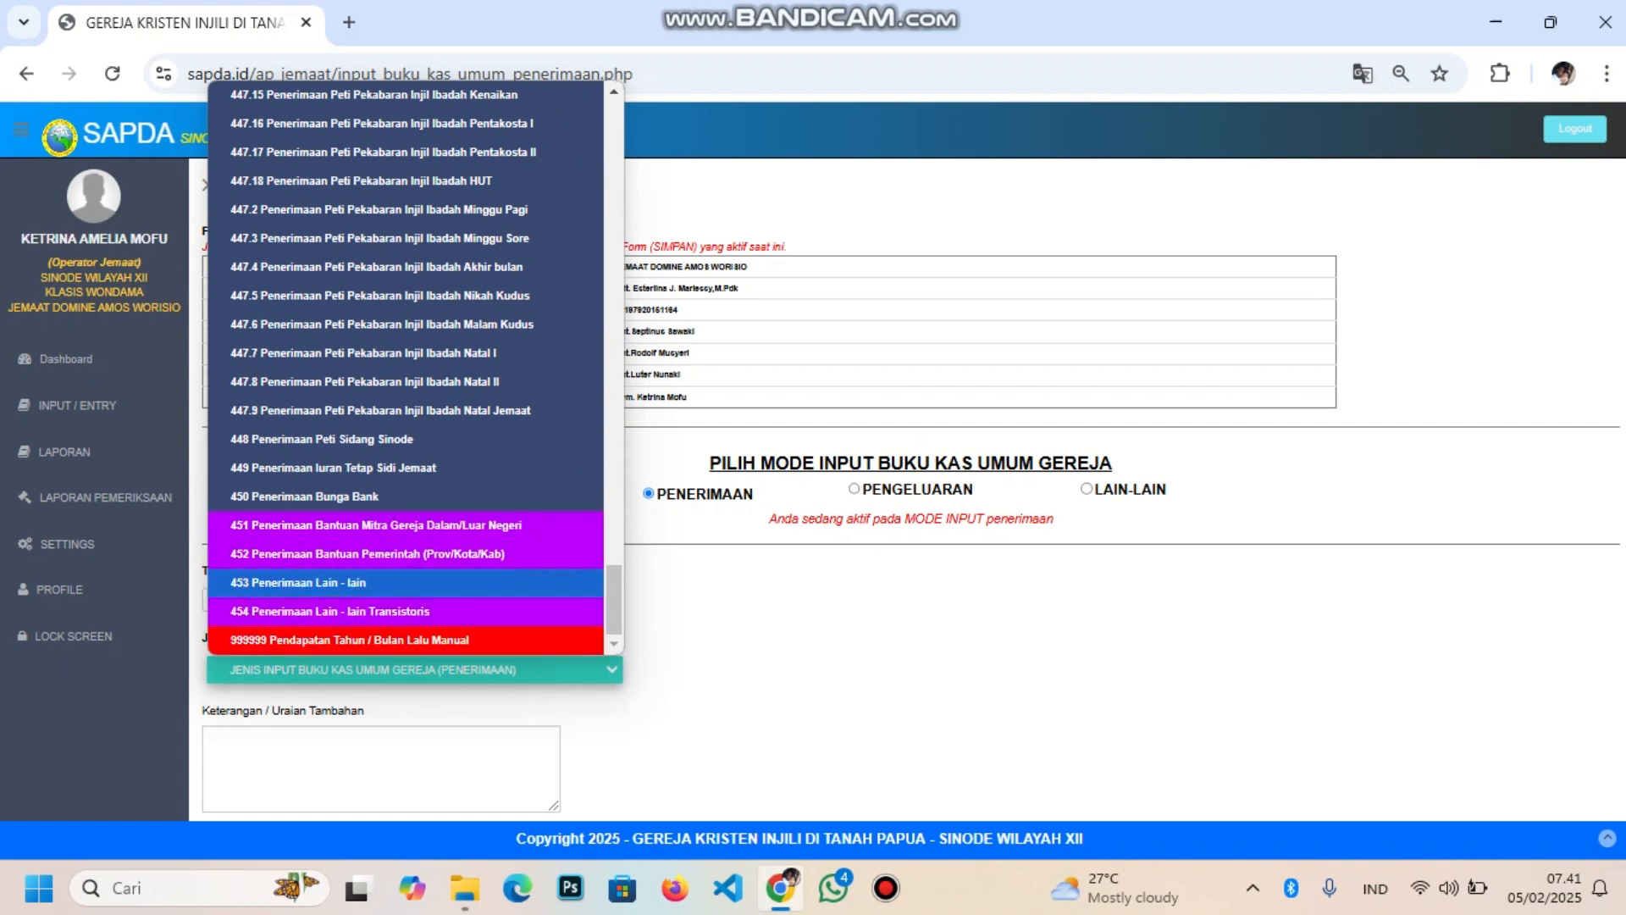
{"action": "left_click", "coordinate": [349, 640]}
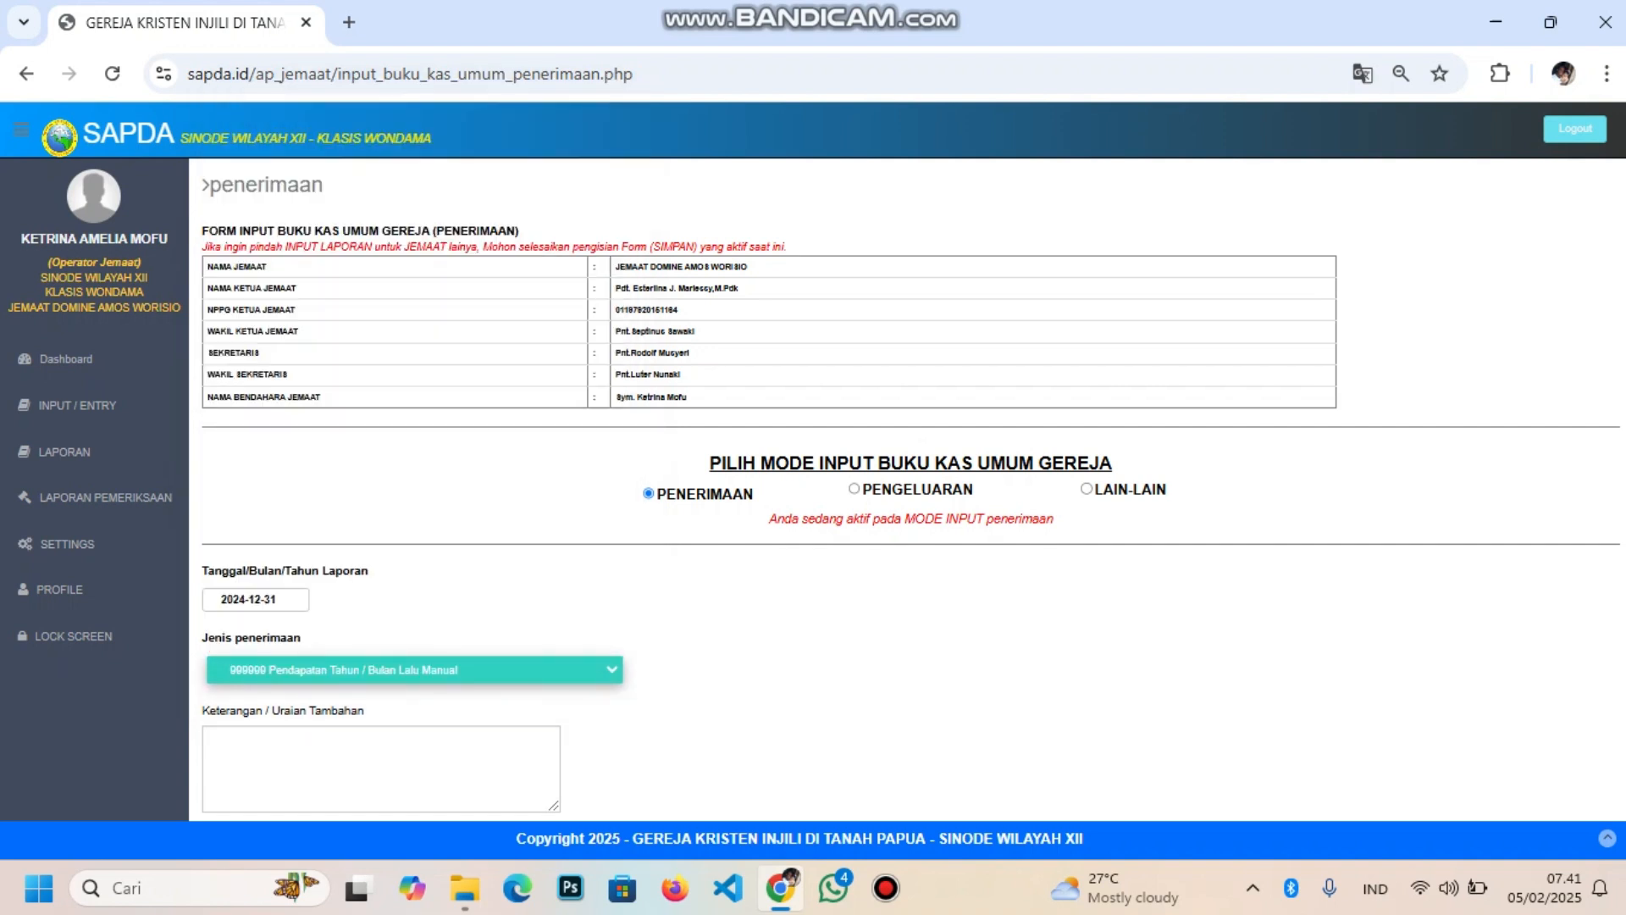
Enter 15000000 as Nominal penerimaan and add the receipt with PROSES
{"action": "scroll", "coordinate": [911, 487], "scroll_direction": "down", "scroll_amount": 3}
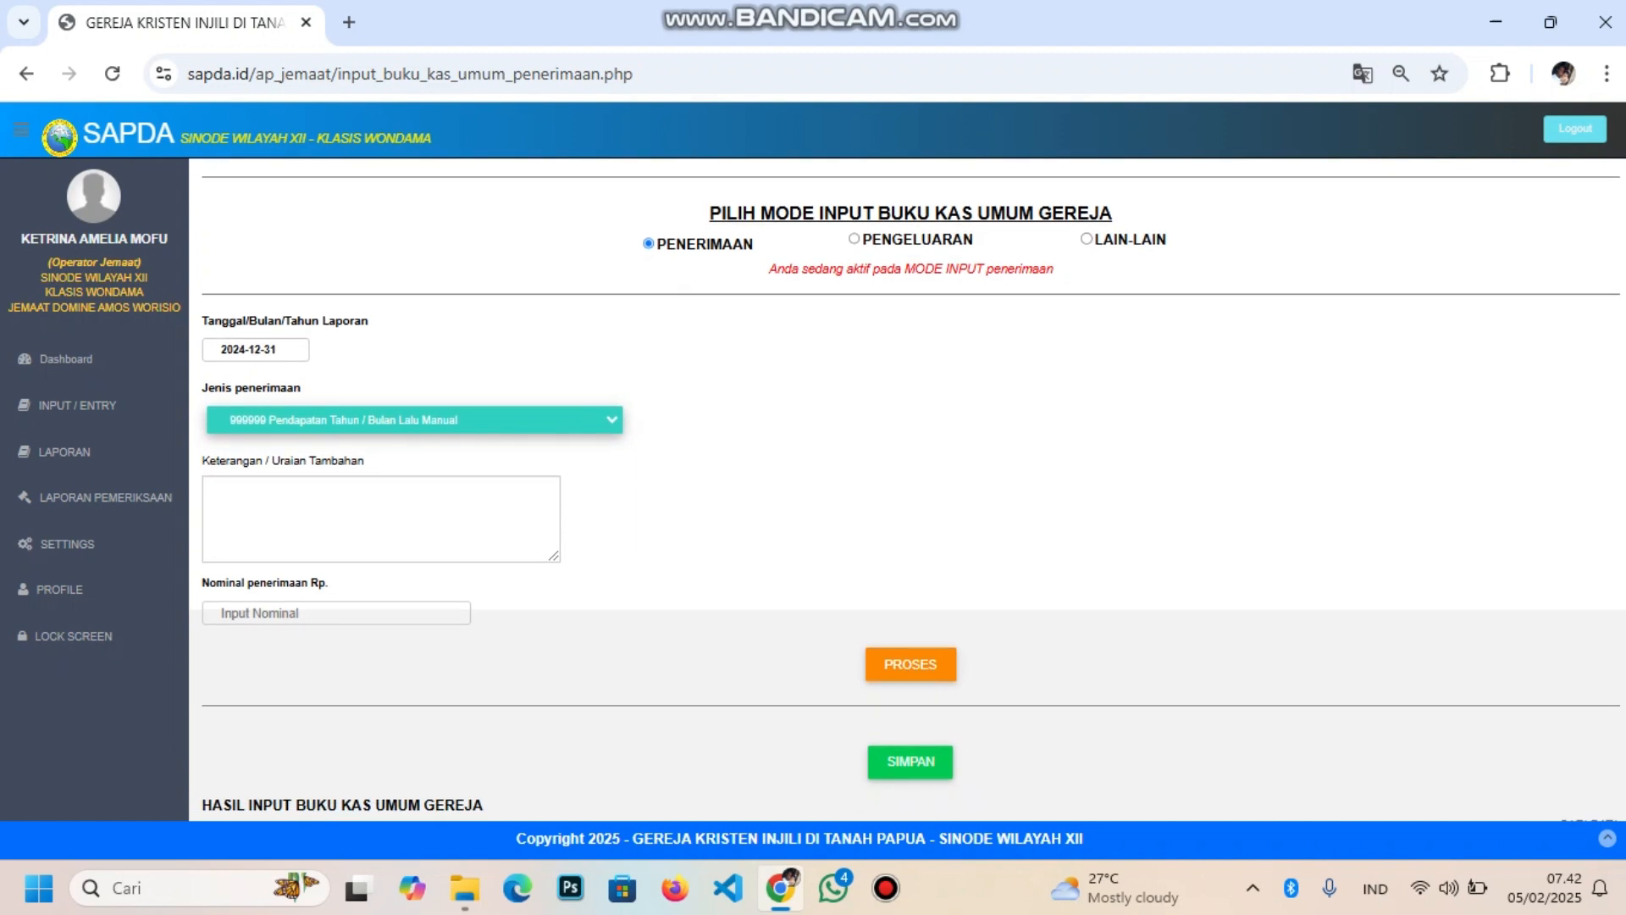
{"action": "left_click", "coordinate": [336, 614]}
{"action": "type", "text": "15"}
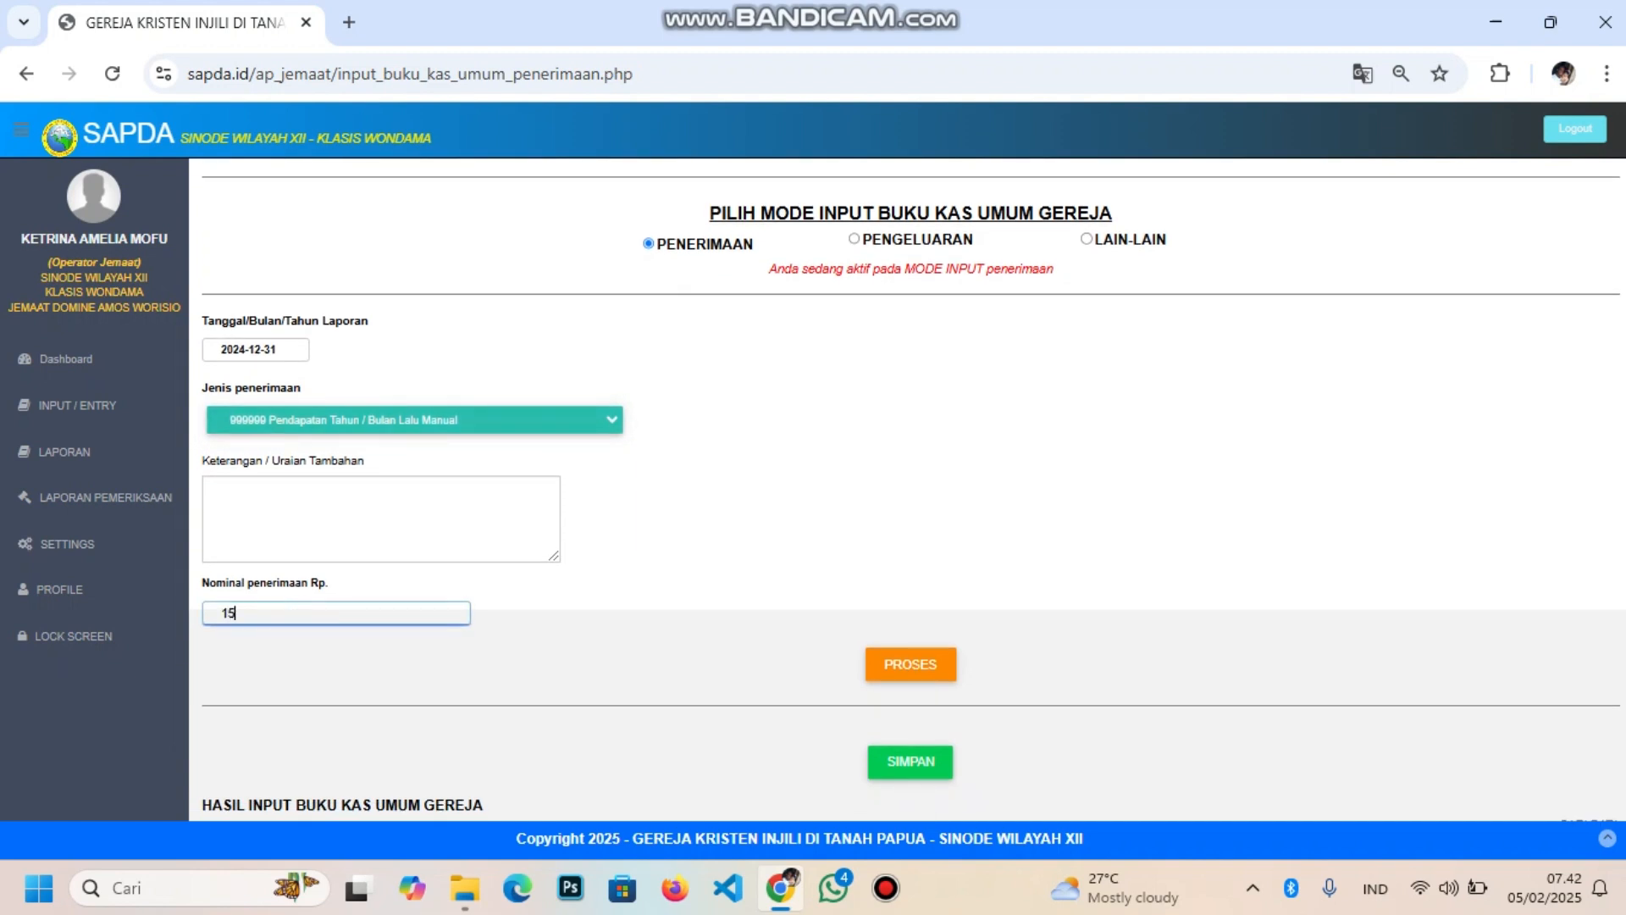
{"action": "type", "text": "000000"}
{"action": "left_click", "coordinate": [911, 664]}
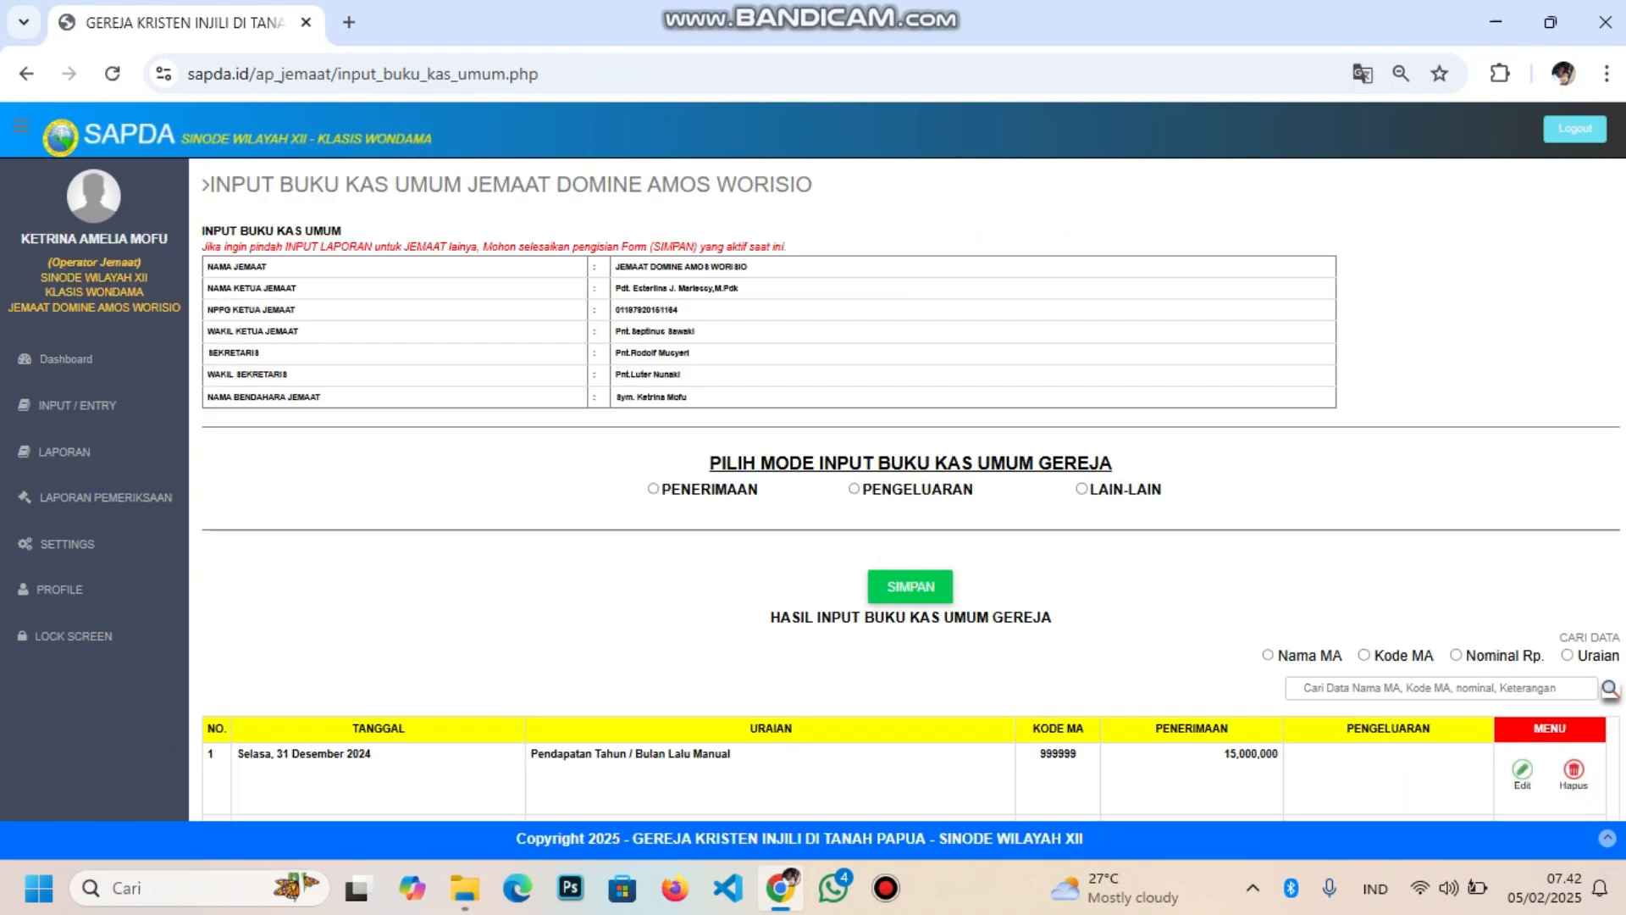
Review the cash book to confirm the saldo now reads 16,332,000
{"action": "scroll", "coordinate": [911, 664], "scroll_direction": "down", "scroll_amount": 5}
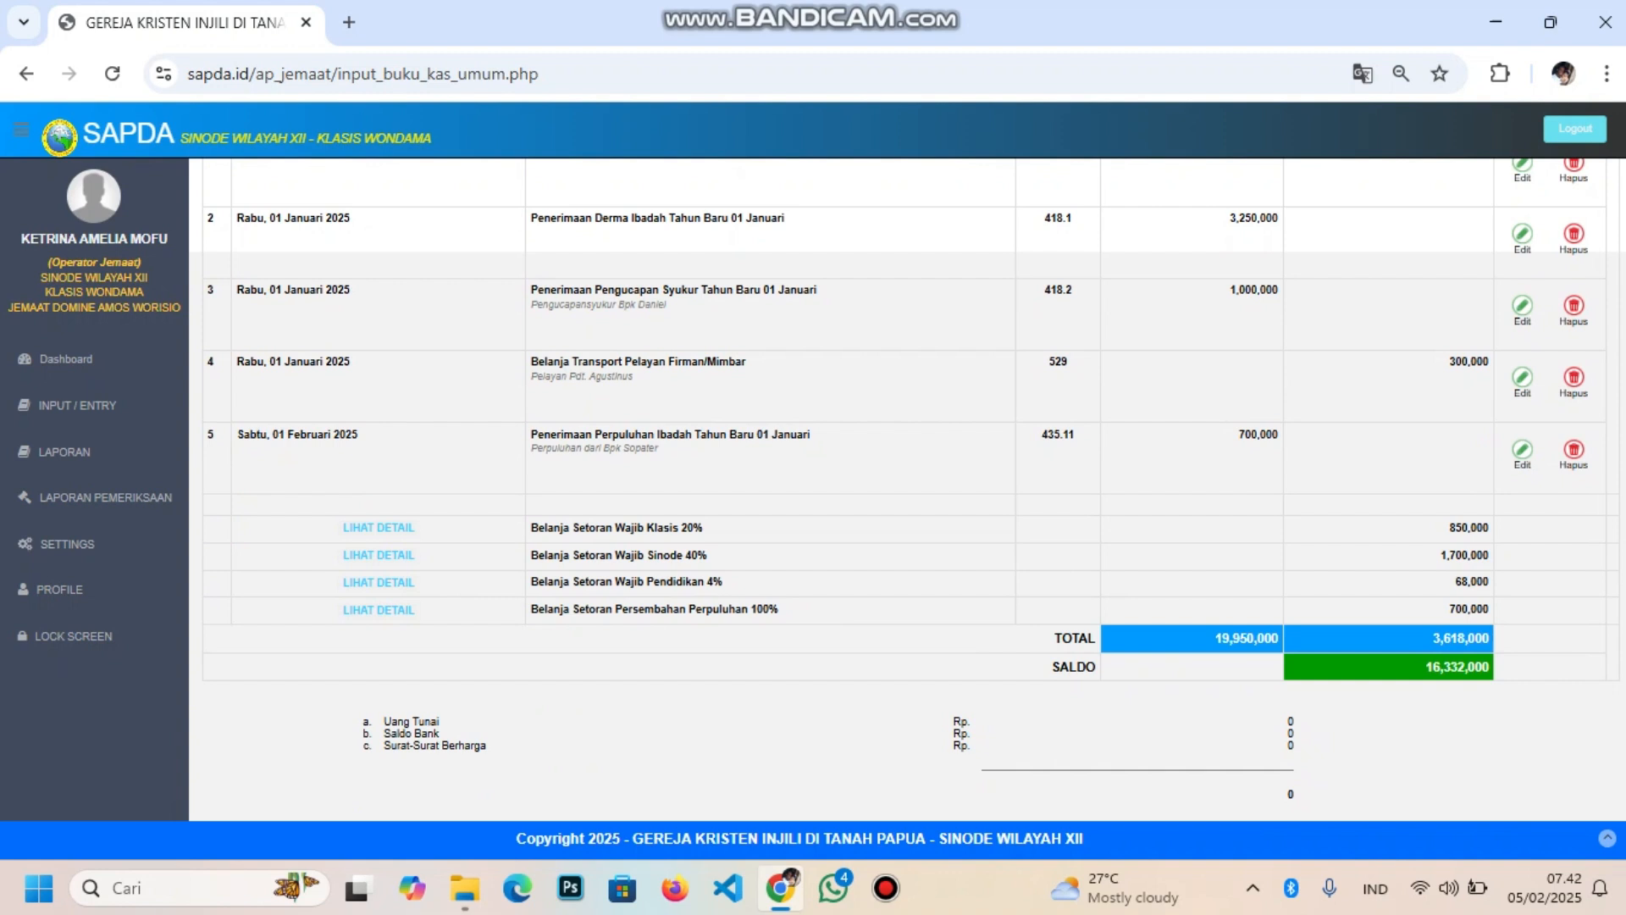
{"action": "left_click_drag", "start_coordinate": [1440, 666], "coordinate": [1465, 666]}
{"action": "left_click", "coordinate": [1464, 667]}
{"action": "scroll", "coordinate": [908, 491], "scroll_direction": "up", "scroll_amount": 5}
{"action": "scroll", "coordinate": [908, 491], "scroll_direction": "down", "scroll_amount": 5}
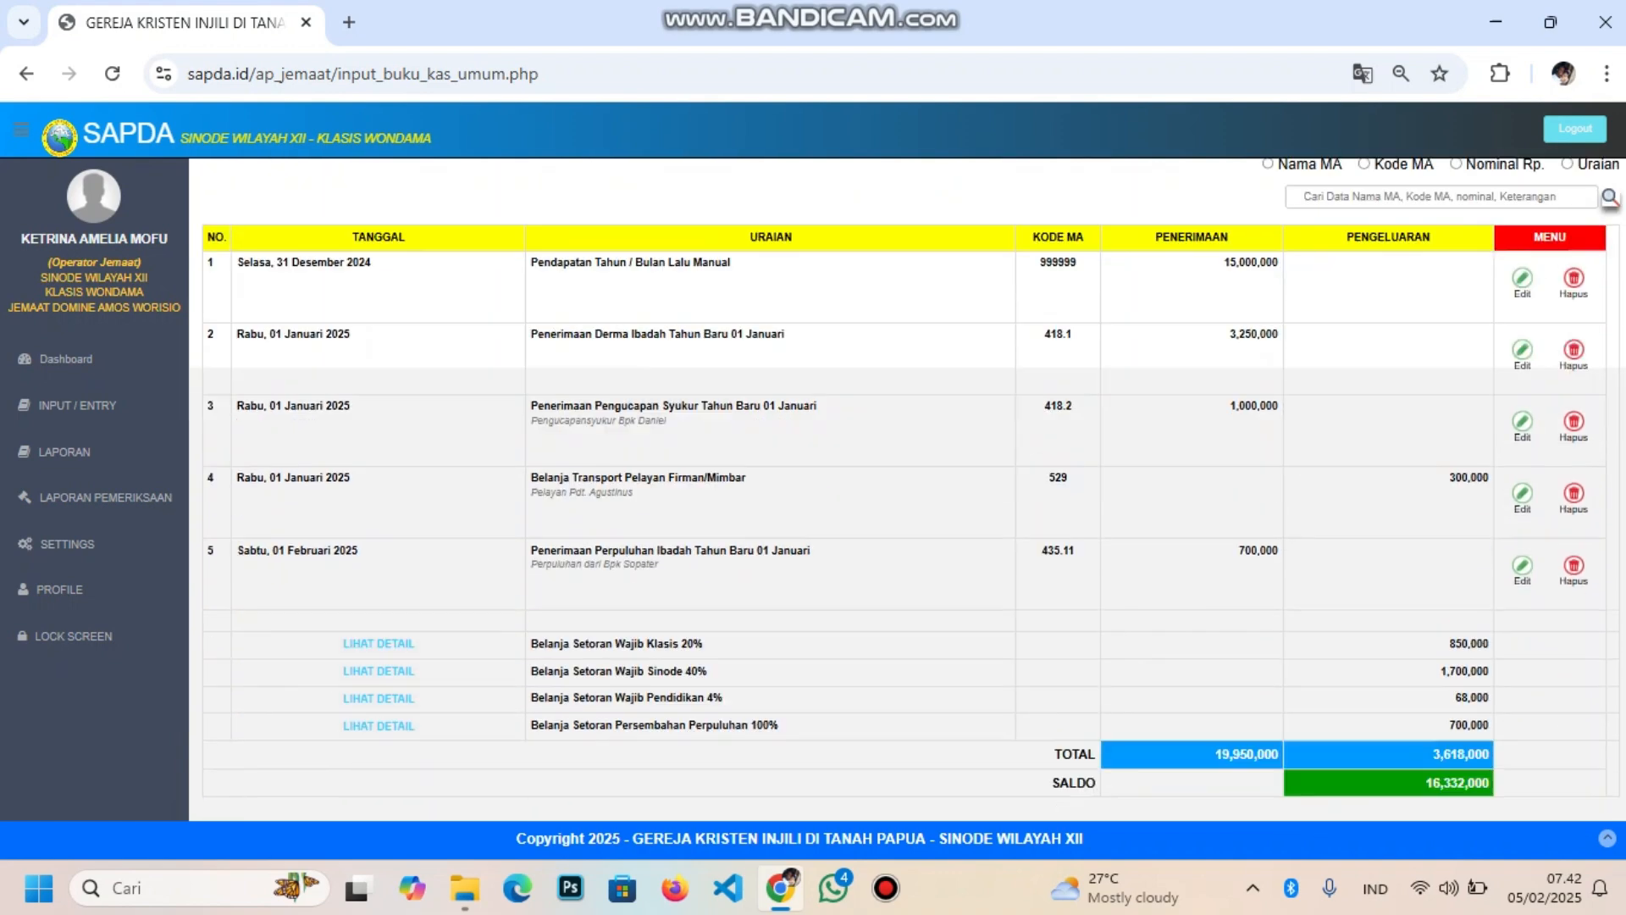
{"action": "scroll", "coordinate": [908, 491], "scroll_direction": "up", "scroll_amount": 5}
{"action": "scroll", "coordinate": [908, 491], "scroll_direction": "down", "scroll_amount": 5}
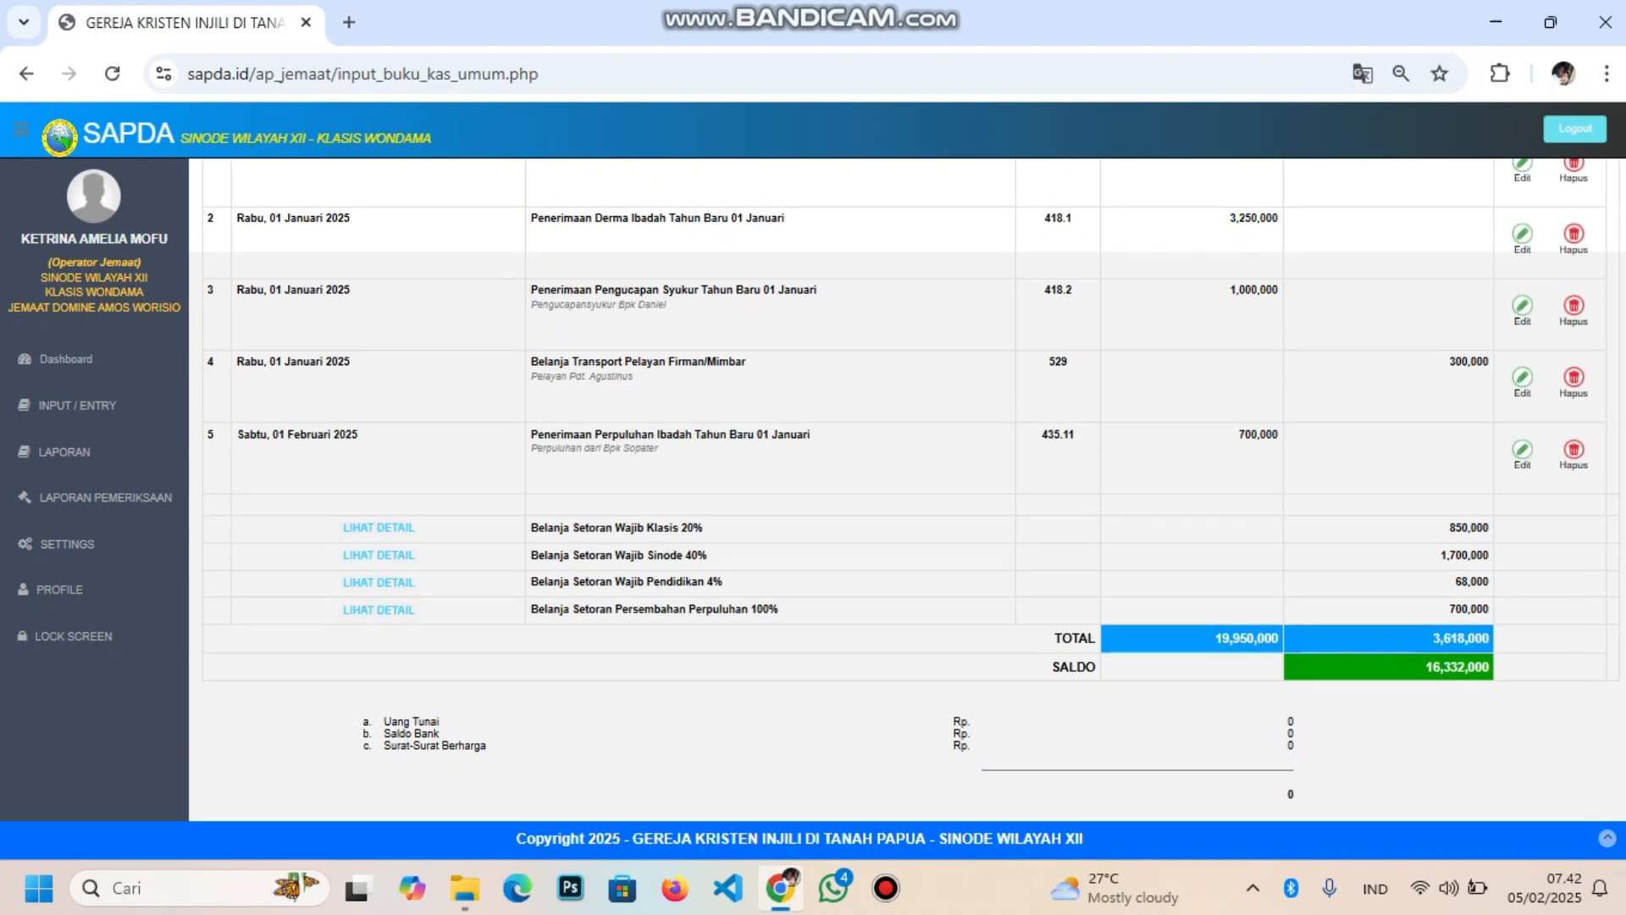
{"action": "scroll", "coordinate": [908, 491], "scroll_direction": "up", "scroll_amount": 5}
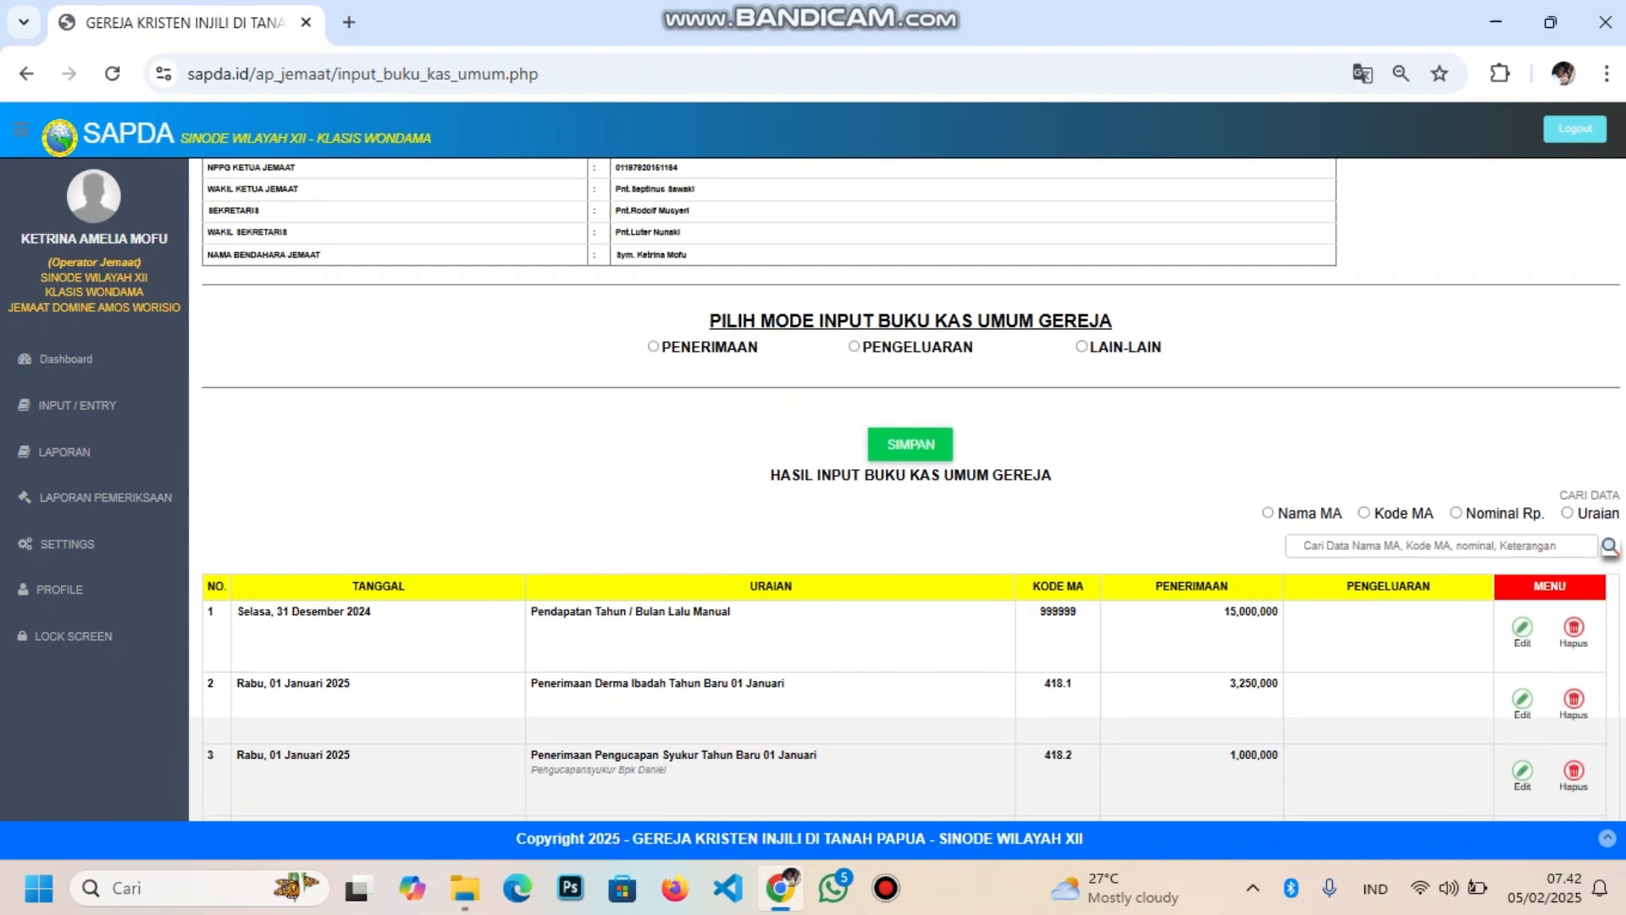
Switch to LAIN-LAIN mode and leave the Uang Tunai cash amount at 0
{"action": "left_click", "coordinate": [1082, 347]}
{"action": "scroll", "coordinate": [908, 490], "scroll_direction": "down", "scroll_amount": 5}
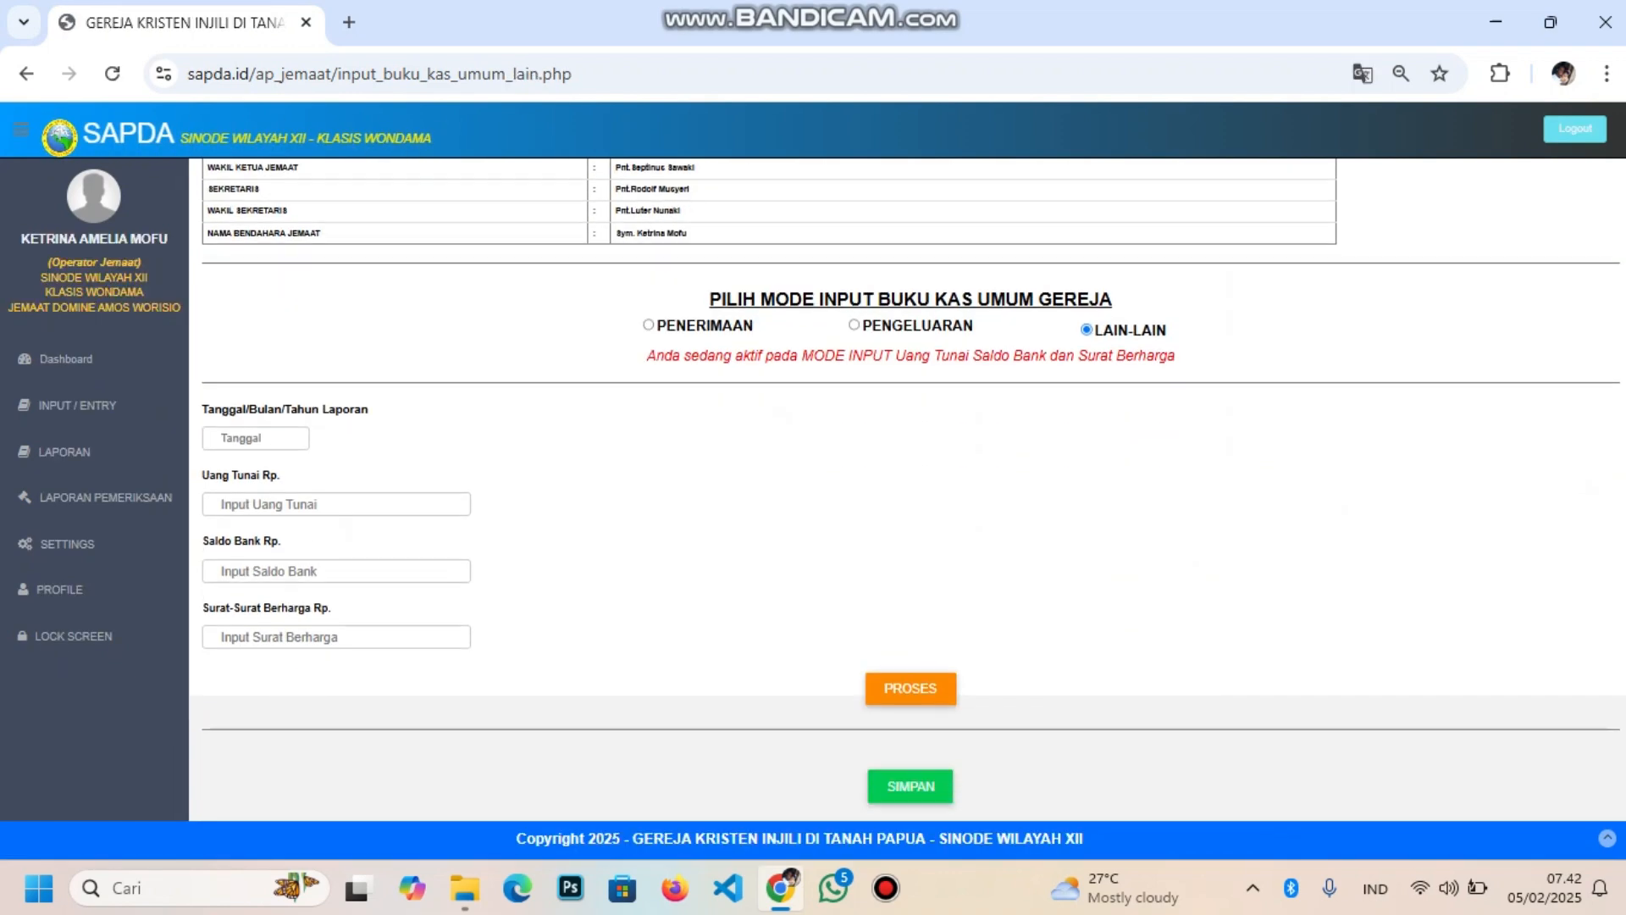
{"action": "scroll", "coordinate": [908, 491], "scroll_direction": "down", "scroll_amount": 4}
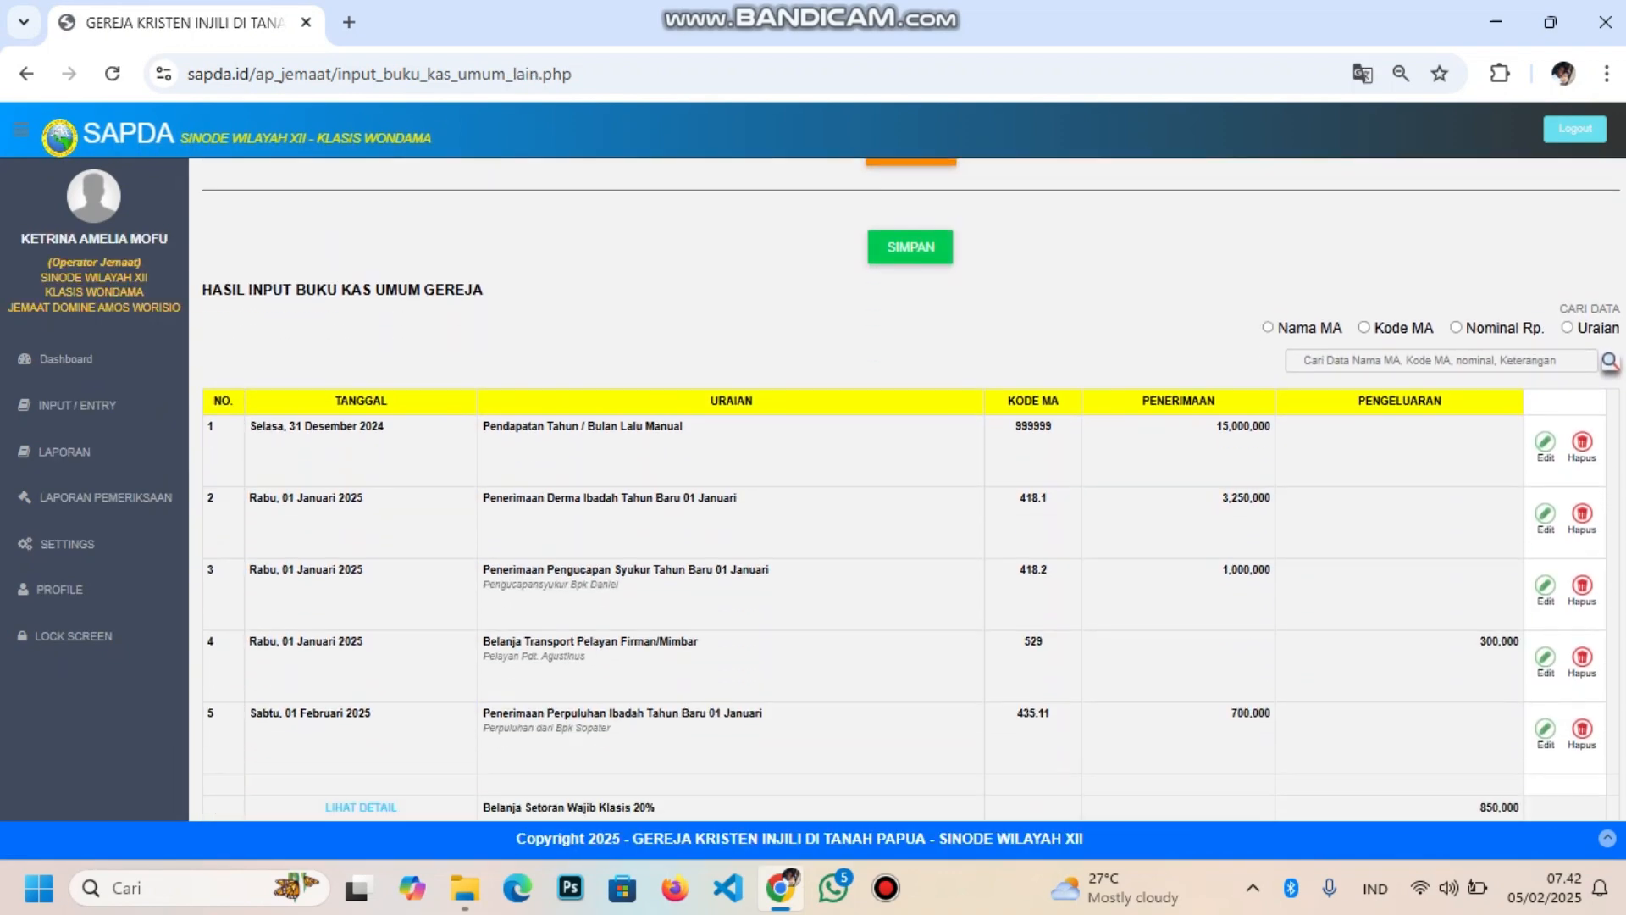
{"action": "scroll", "coordinate": [908, 490], "scroll_direction": "up", "scroll_amount": 6}
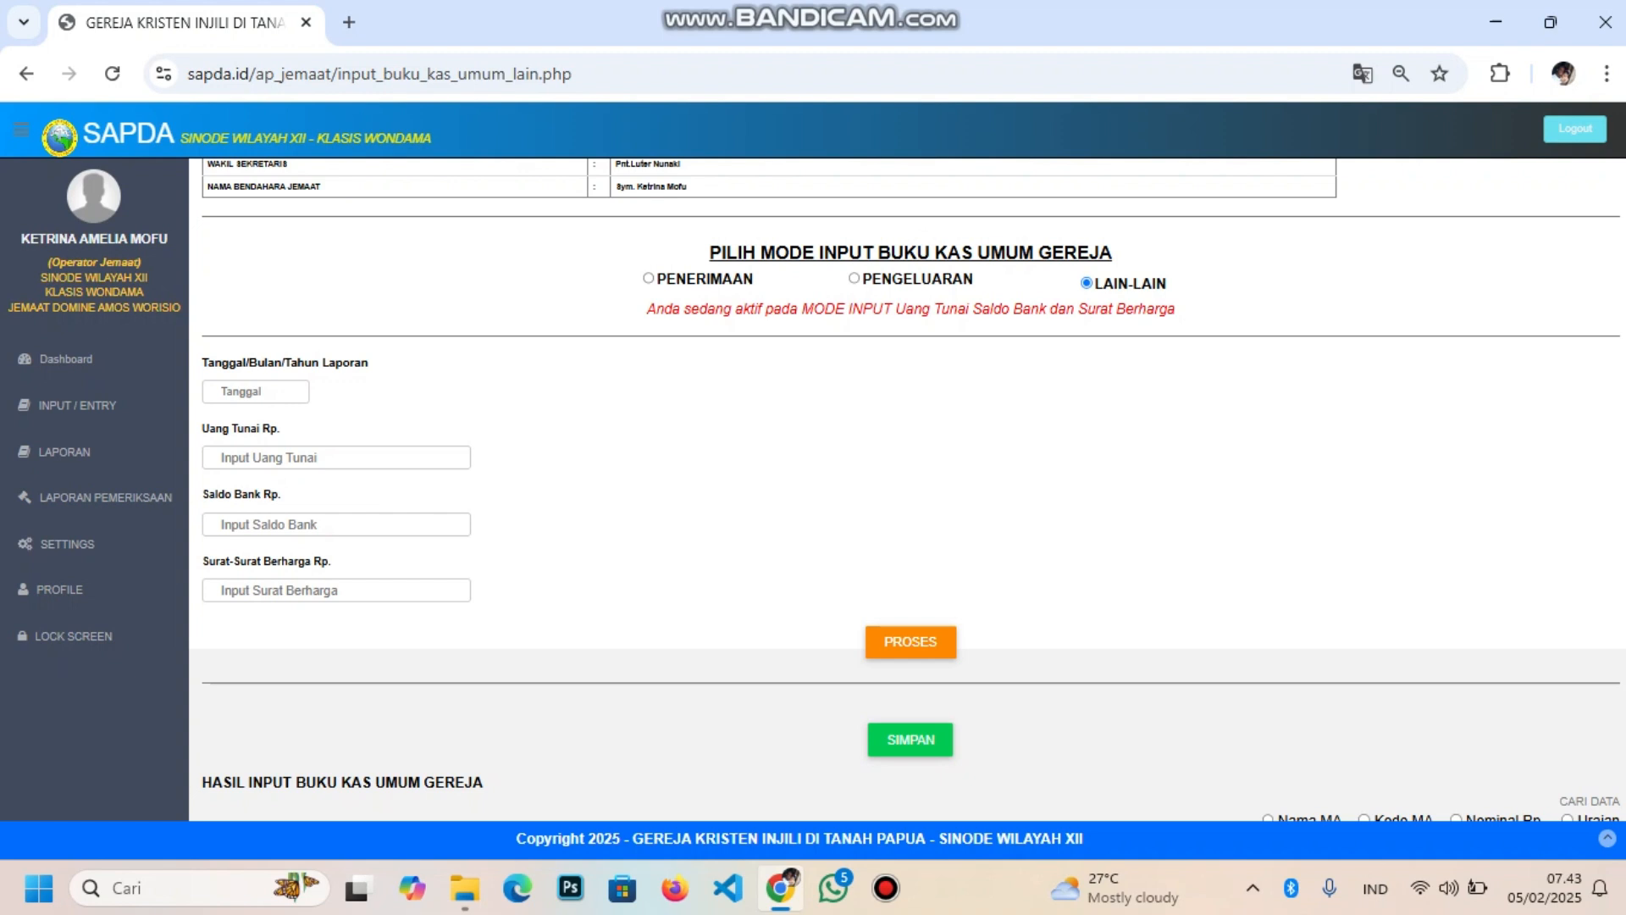
{"action": "left_click", "coordinate": [336, 457]}
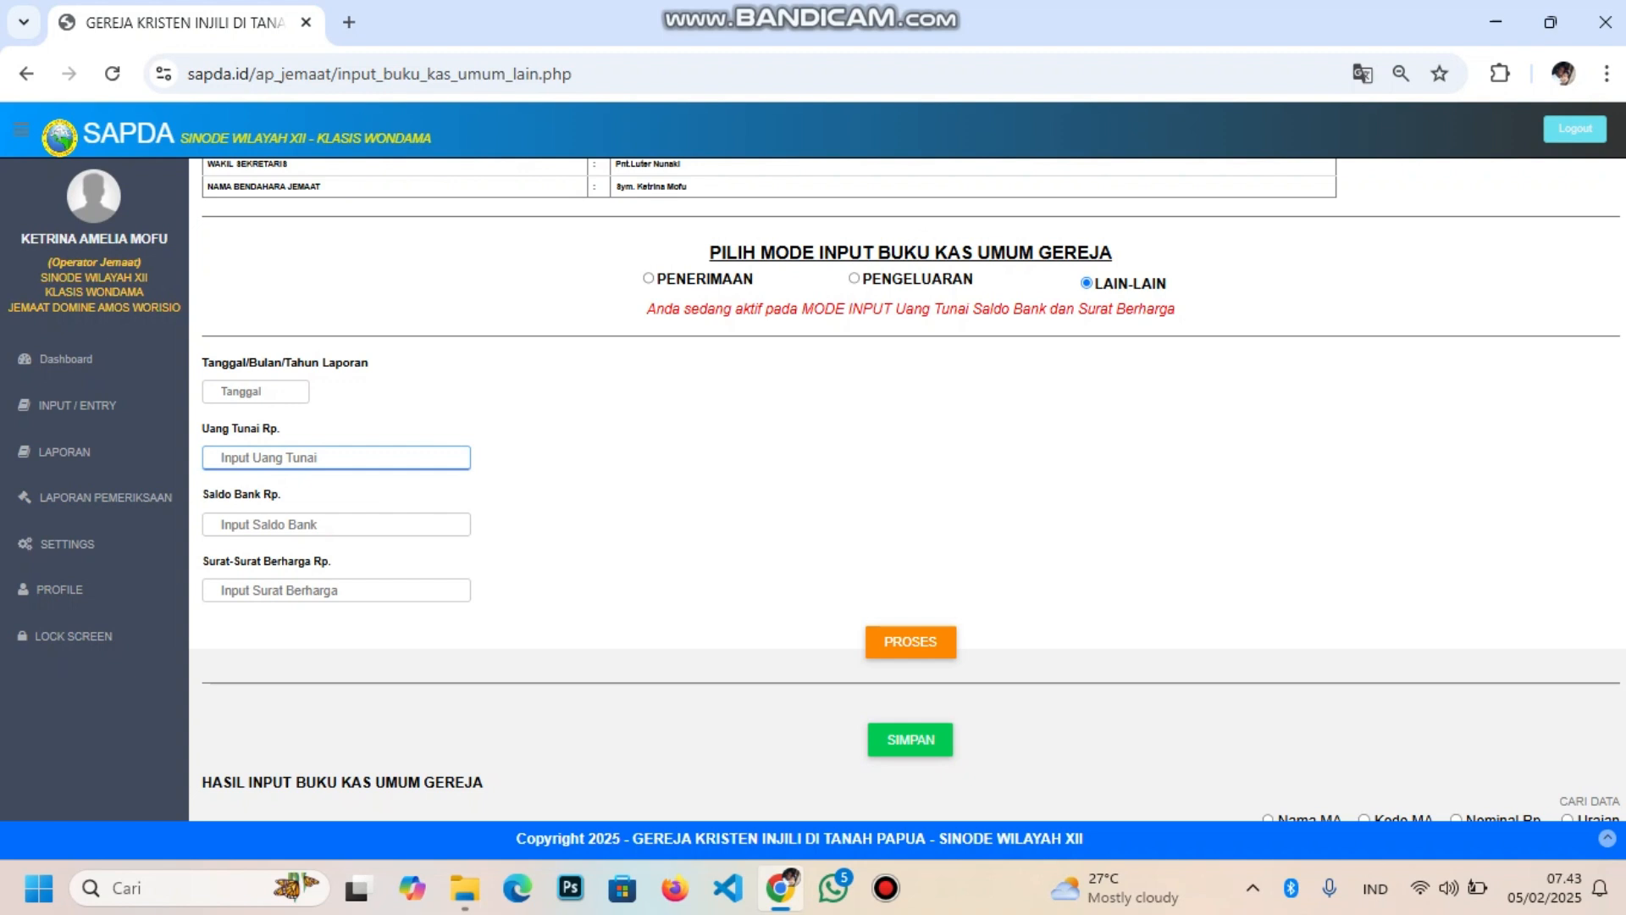
{"action": "left_click", "coordinate": [644, 475]}
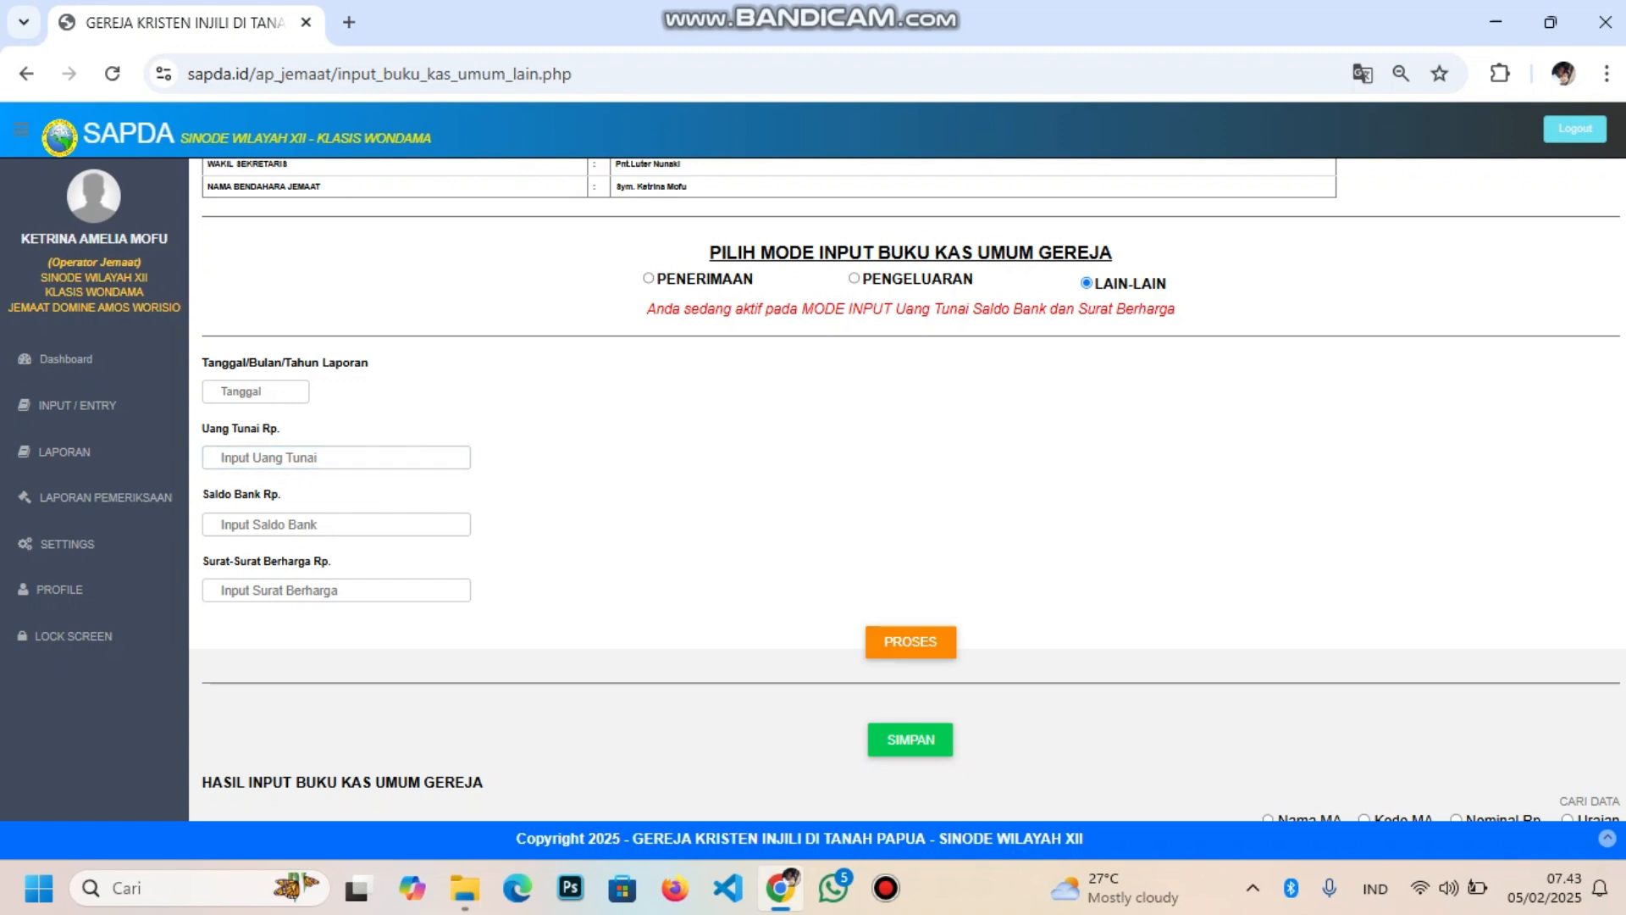
{"action": "scroll", "coordinate": [907, 491], "scroll_direction": "down", "scroll_amount": 8}
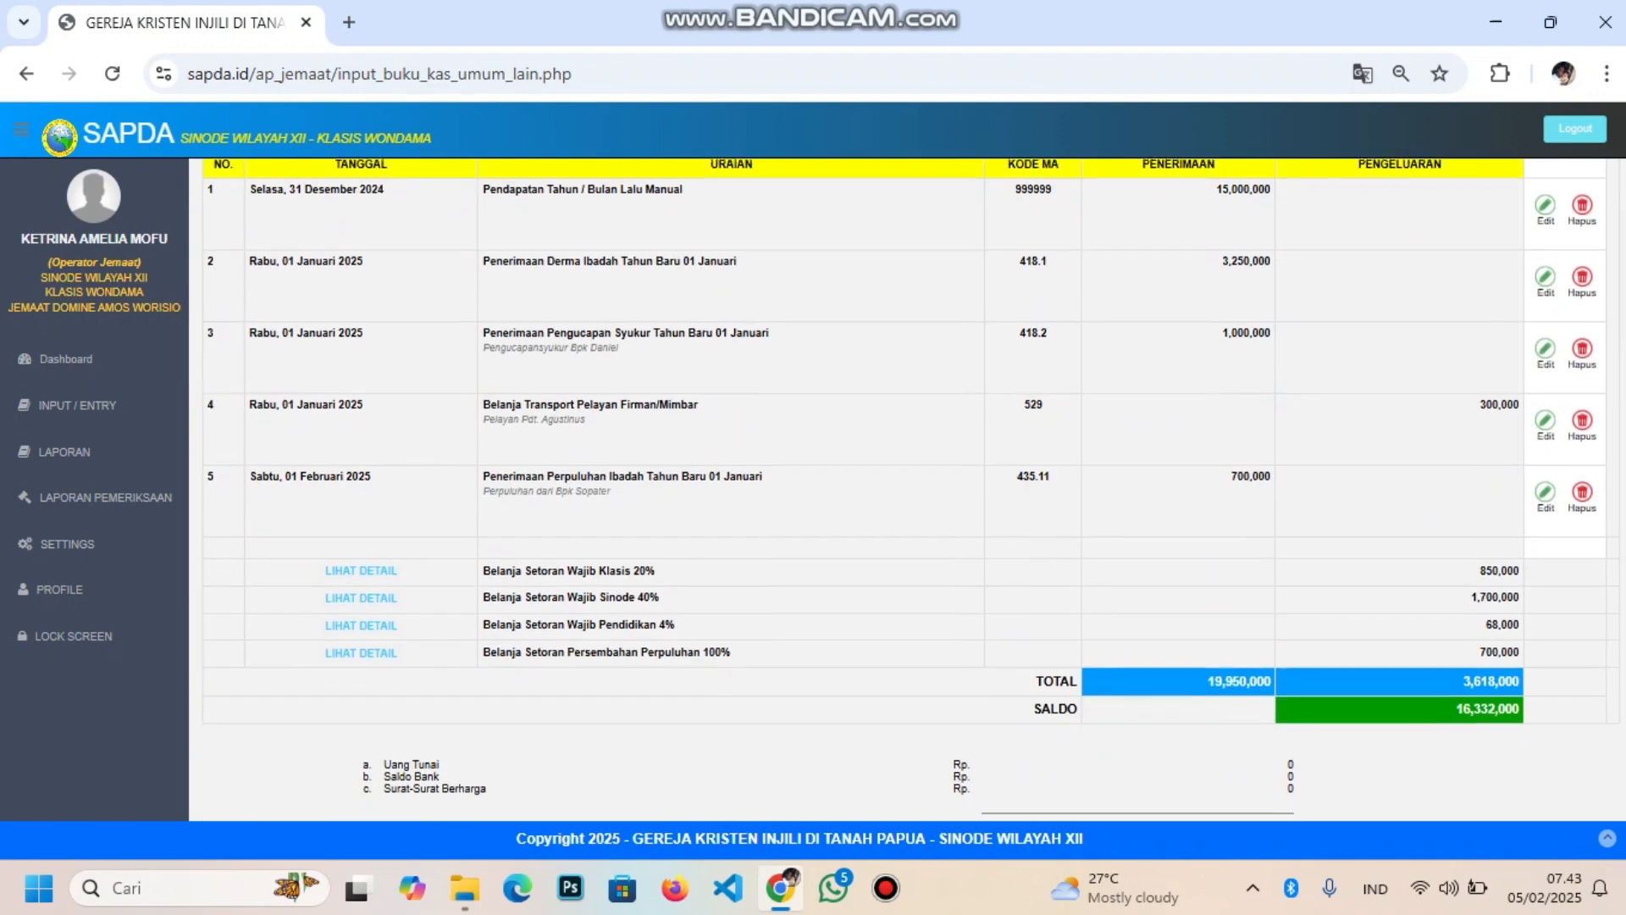
{"action": "scroll", "coordinate": [906, 492], "scroll_direction": "up", "scroll_amount": 5}
{"action": "scroll", "coordinate": [906, 492], "scroll_direction": "up", "scroll_amount": 4}
{"action": "scroll", "coordinate": [906, 491], "scroll_direction": "down", "scroll_amount": 8}
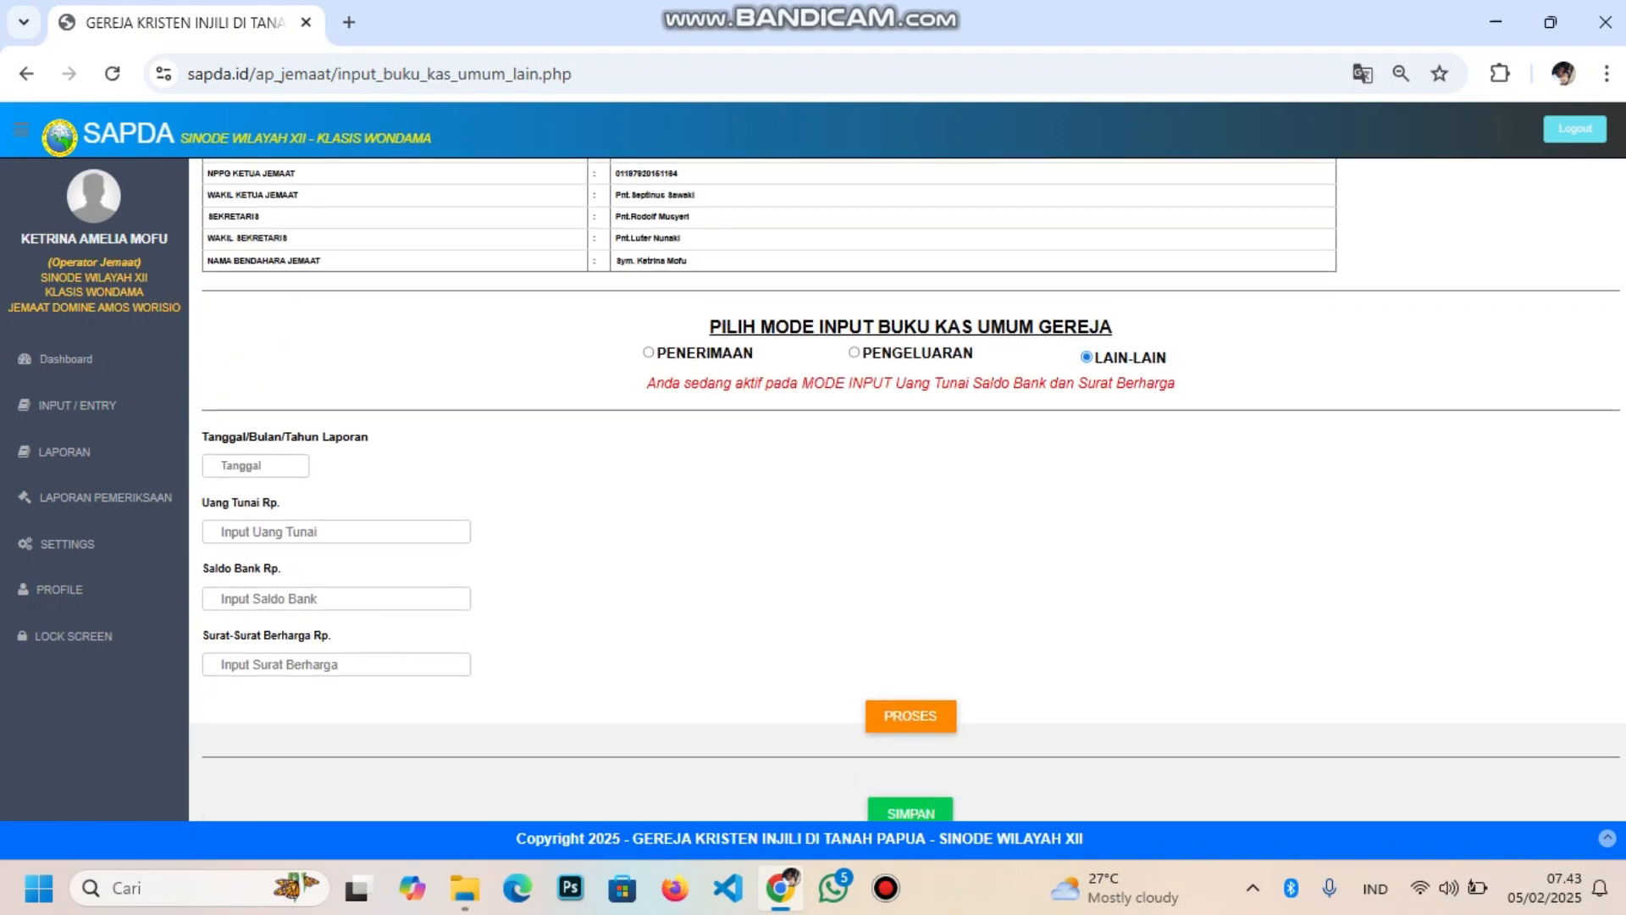
{"action": "scroll", "coordinate": [907, 492], "scroll_direction": "down", "scroll_amount": 2}
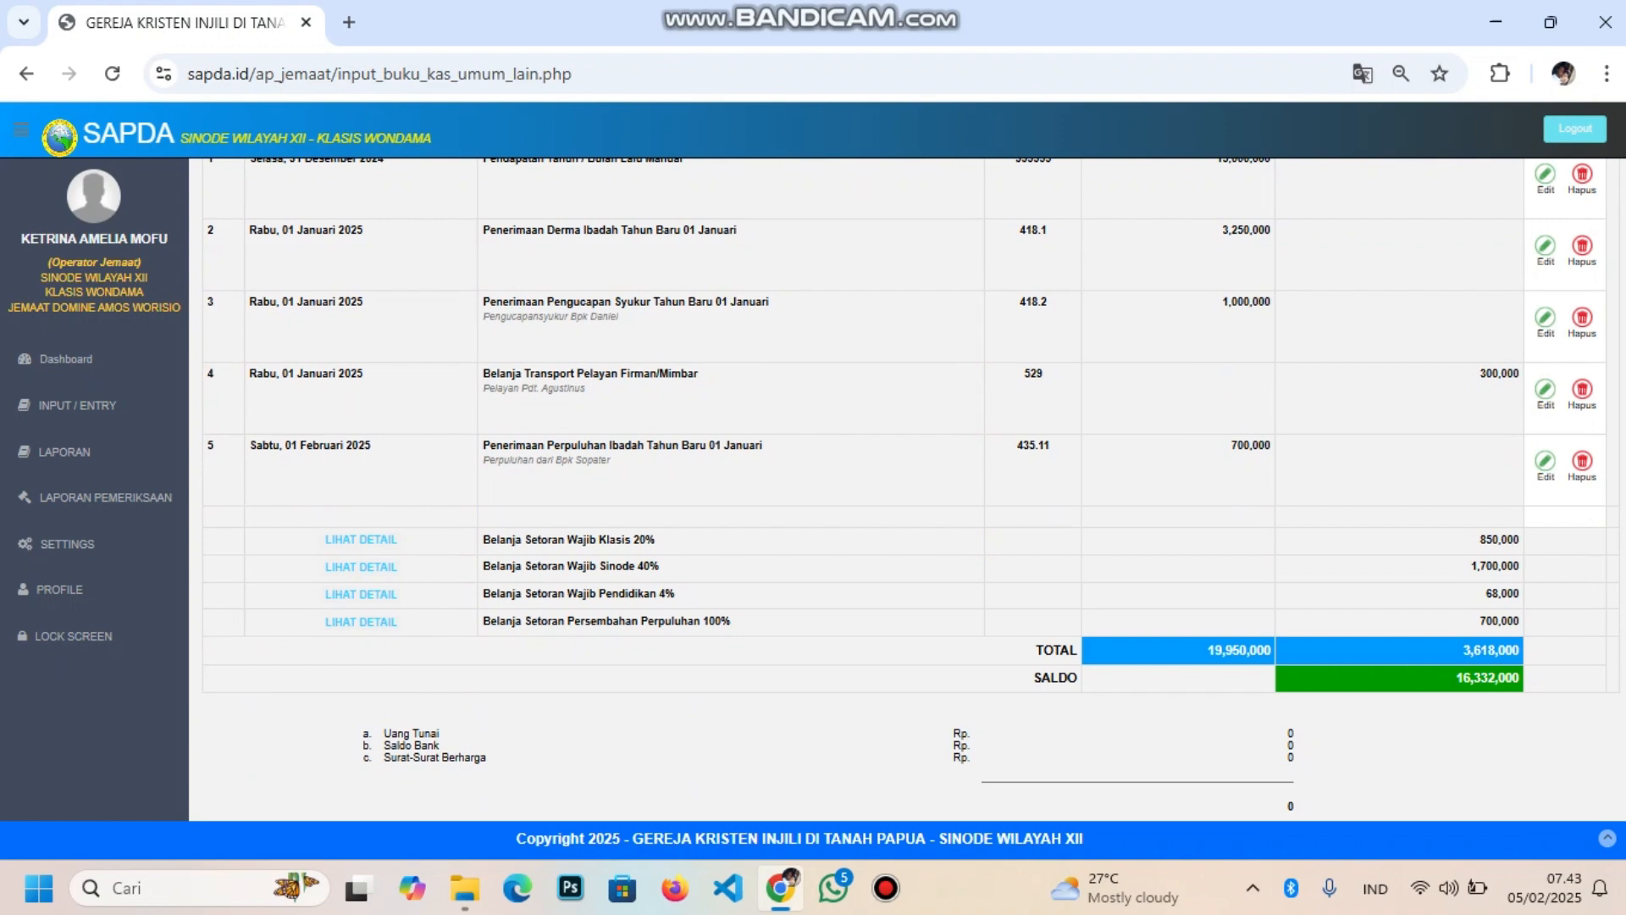
{"action": "scroll", "coordinate": [906, 491], "scroll_direction": "up", "scroll_amount": 8}
{"action": "scroll", "coordinate": [906, 492], "scroll_direction": "down", "scroll_amount": 8}
{"action": "scroll", "coordinate": [906, 492], "scroll_direction": "up", "scroll_amount": 8}
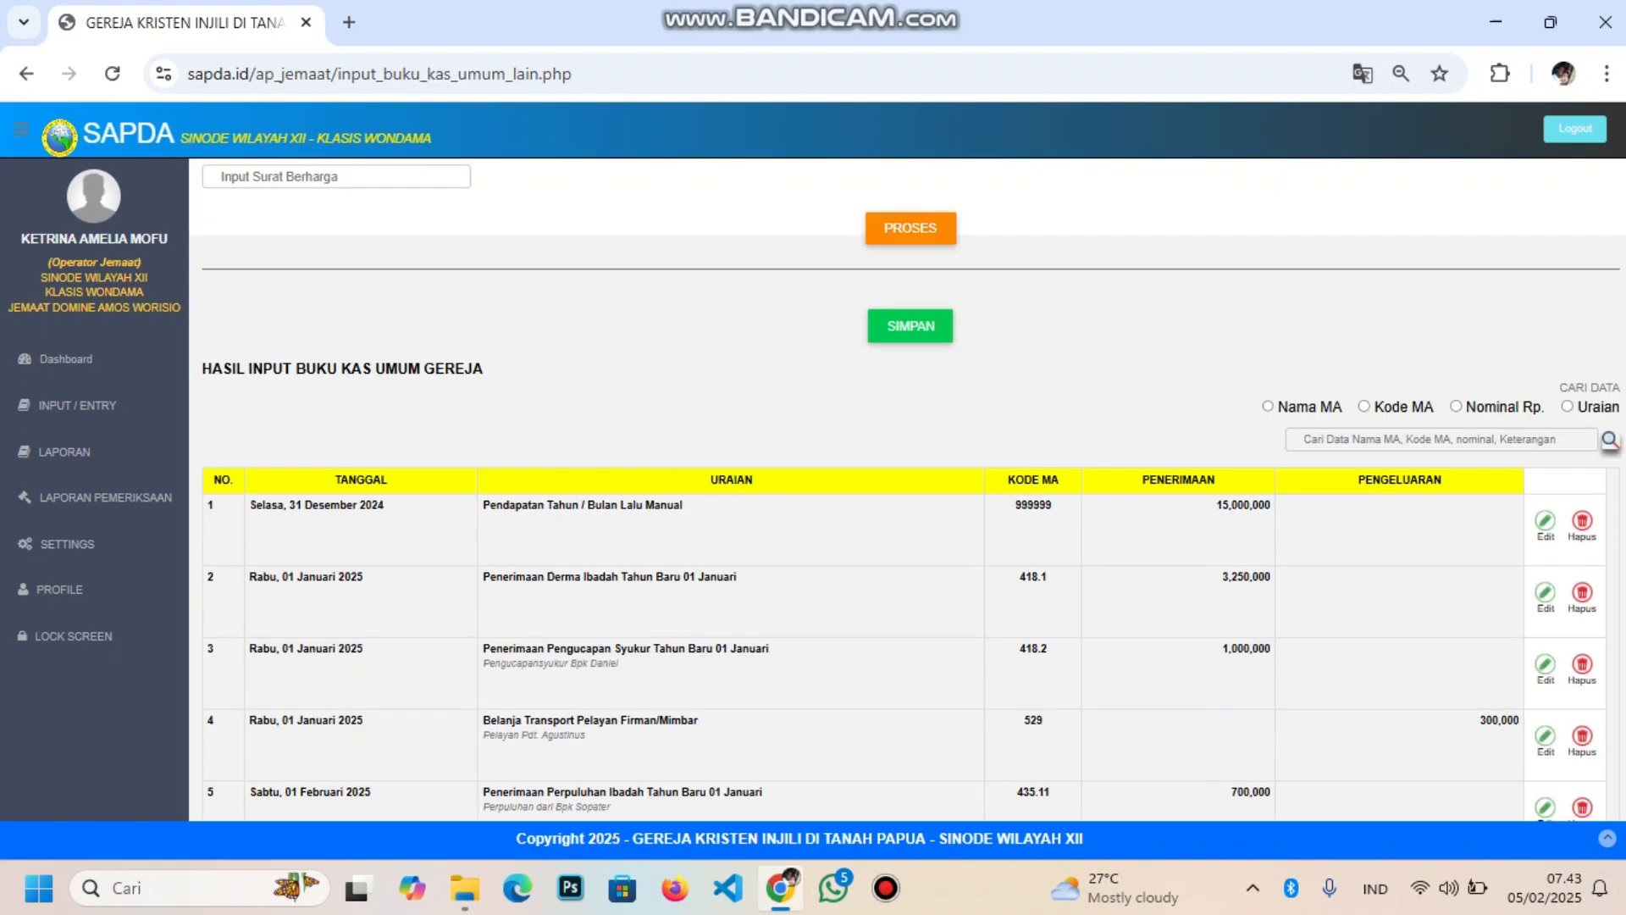
{"action": "scroll", "coordinate": [907, 492], "scroll_direction": "down", "scroll_amount": 8}
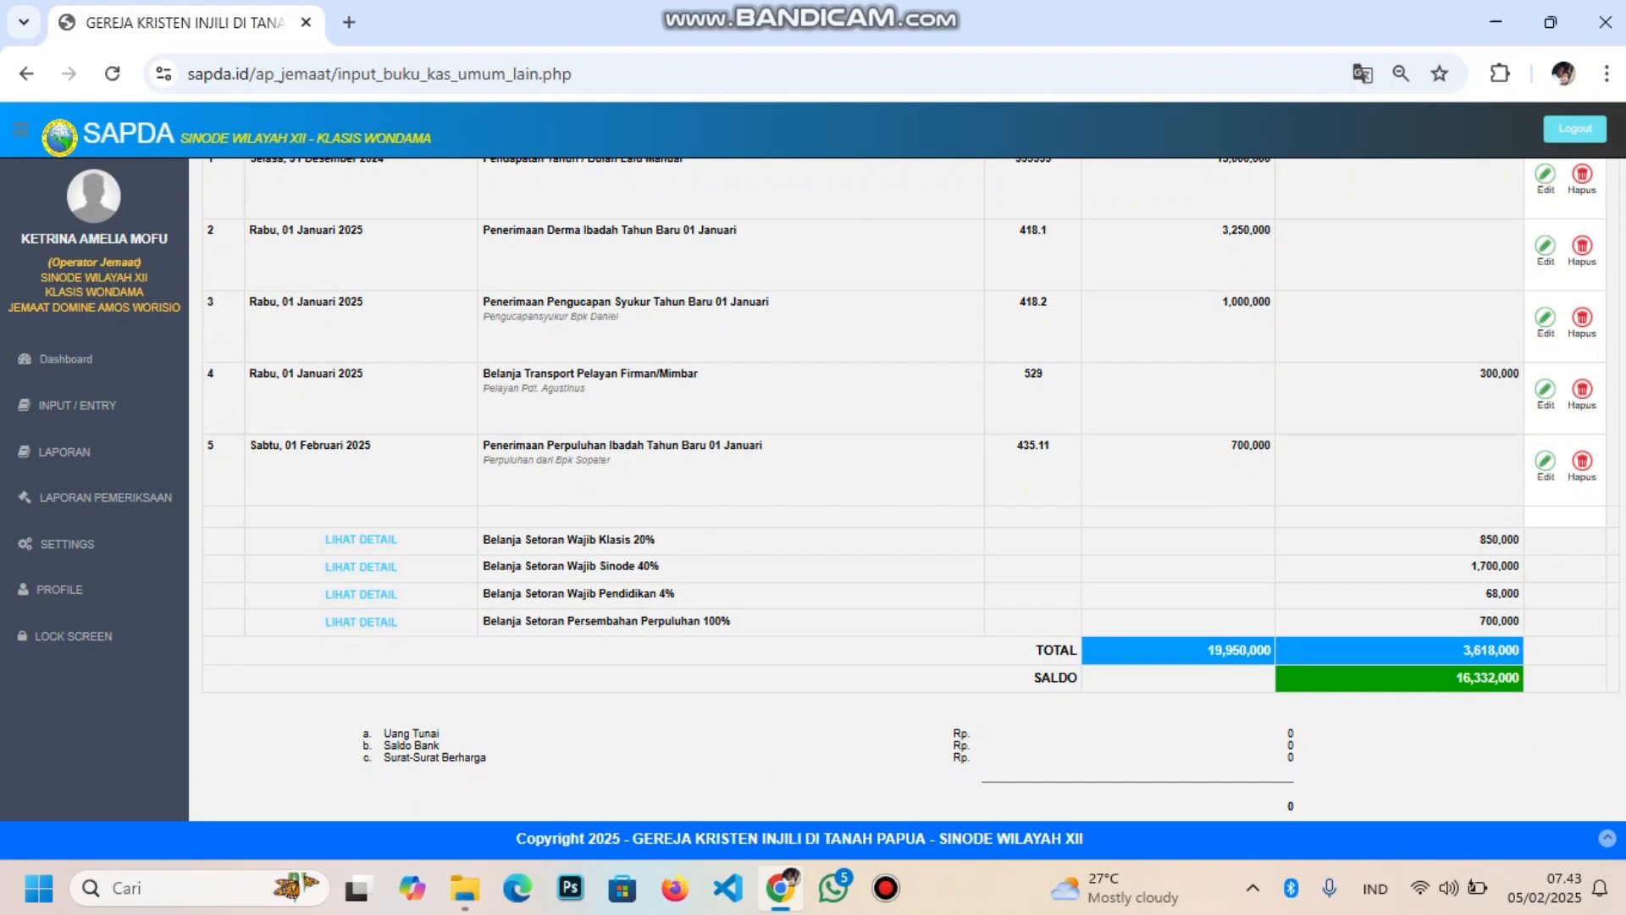
{"action": "scroll", "coordinate": [914, 490], "scroll_direction": "up", "scroll_amount": 3}
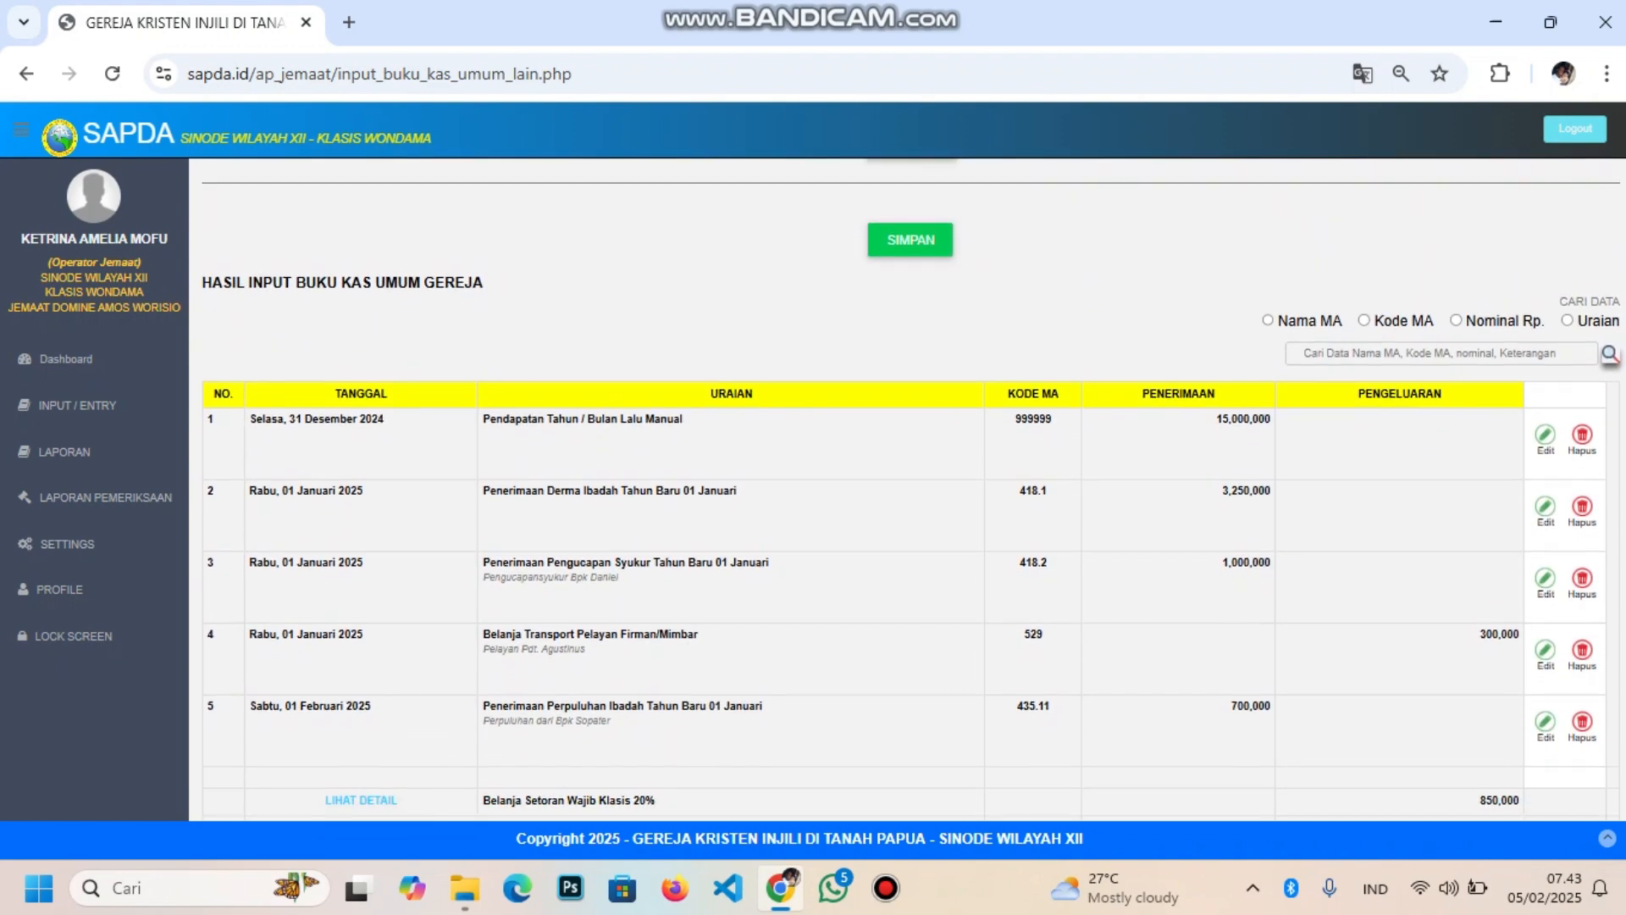
{"action": "scroll", "coordinate": [913, 491], "scroll_direction": "down", "scroll_amount": 2}
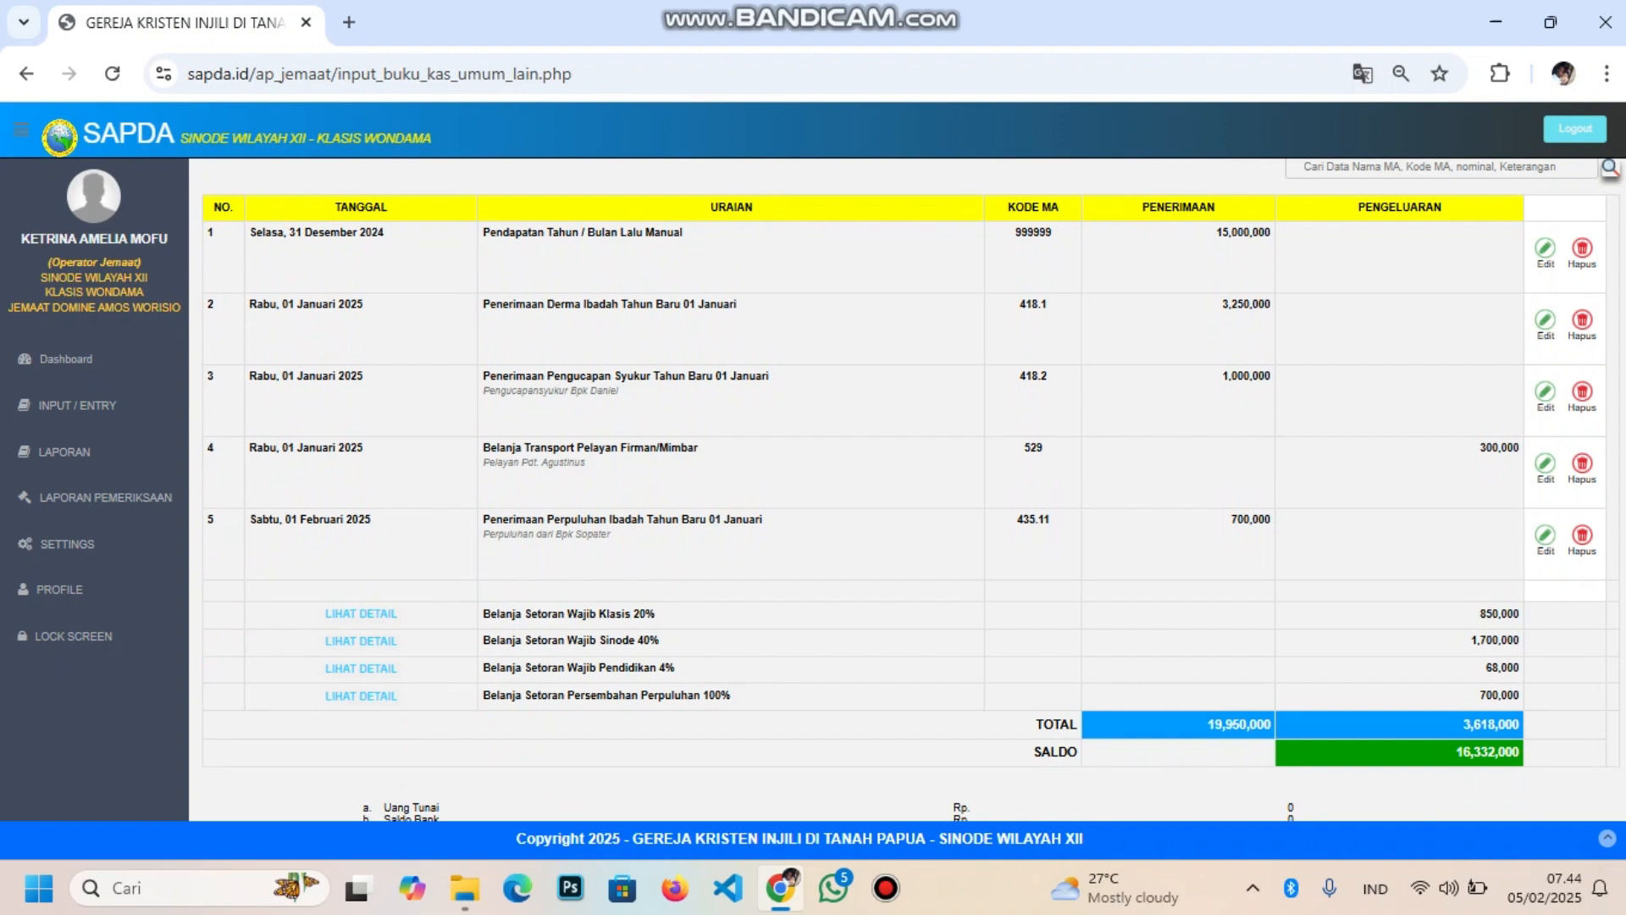
{"action": "scroll", "coordinate": [907, 489], "scroll_direction": "up", "scroll_amount": 6}
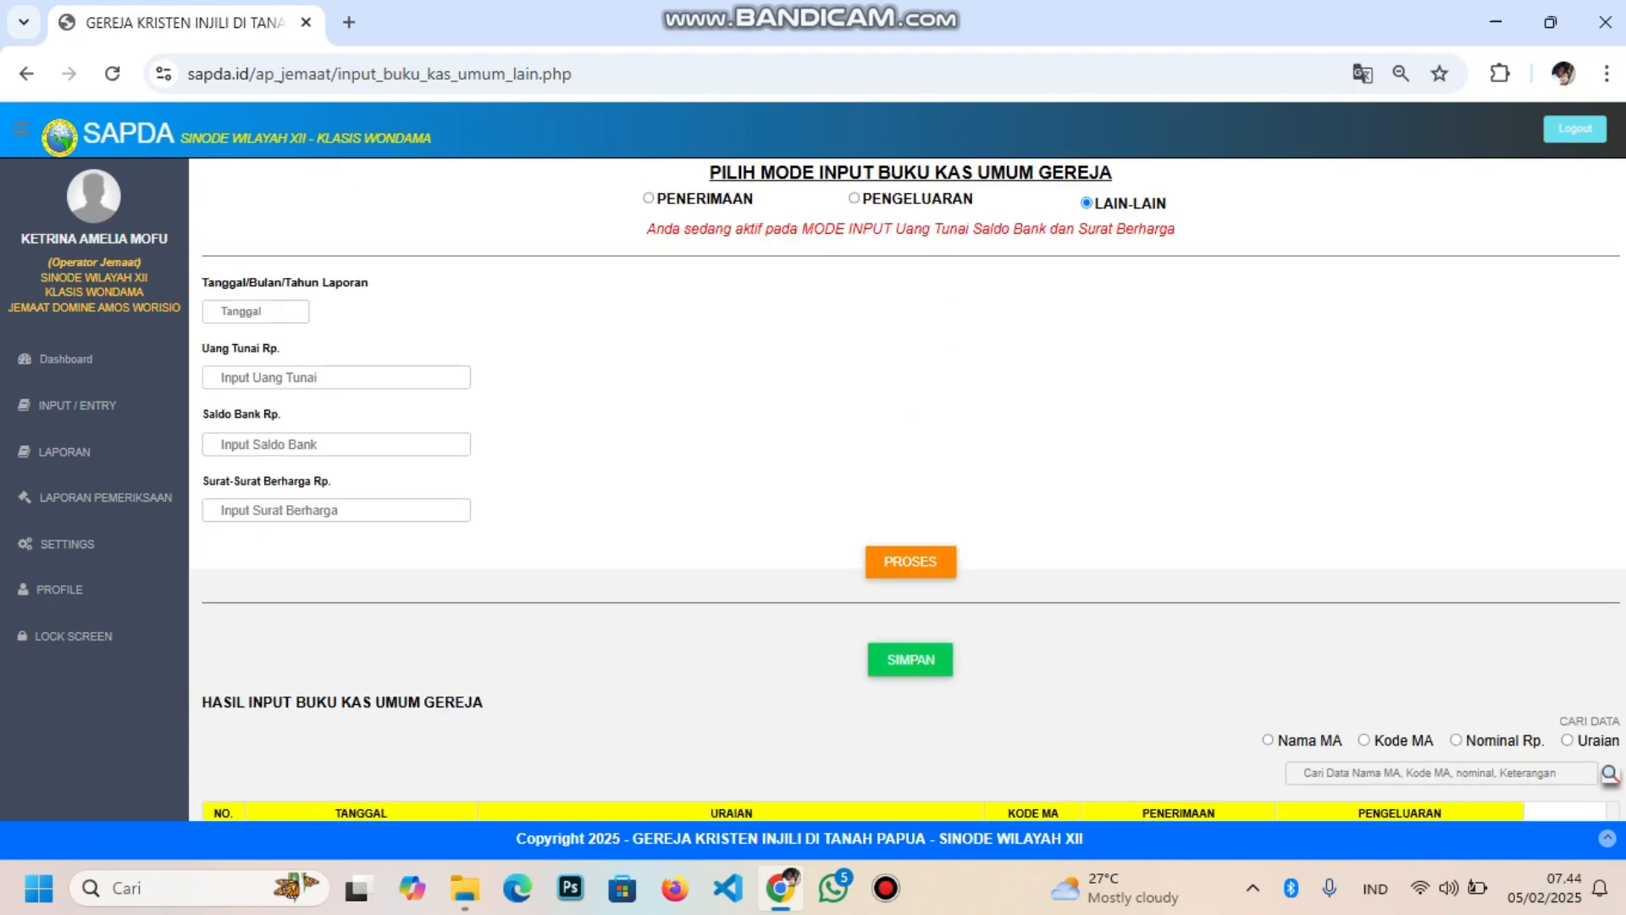
{"action": "scroll", "coordinate": [907, 490], "scroll_direction": "down", "scroll_amount": 8}
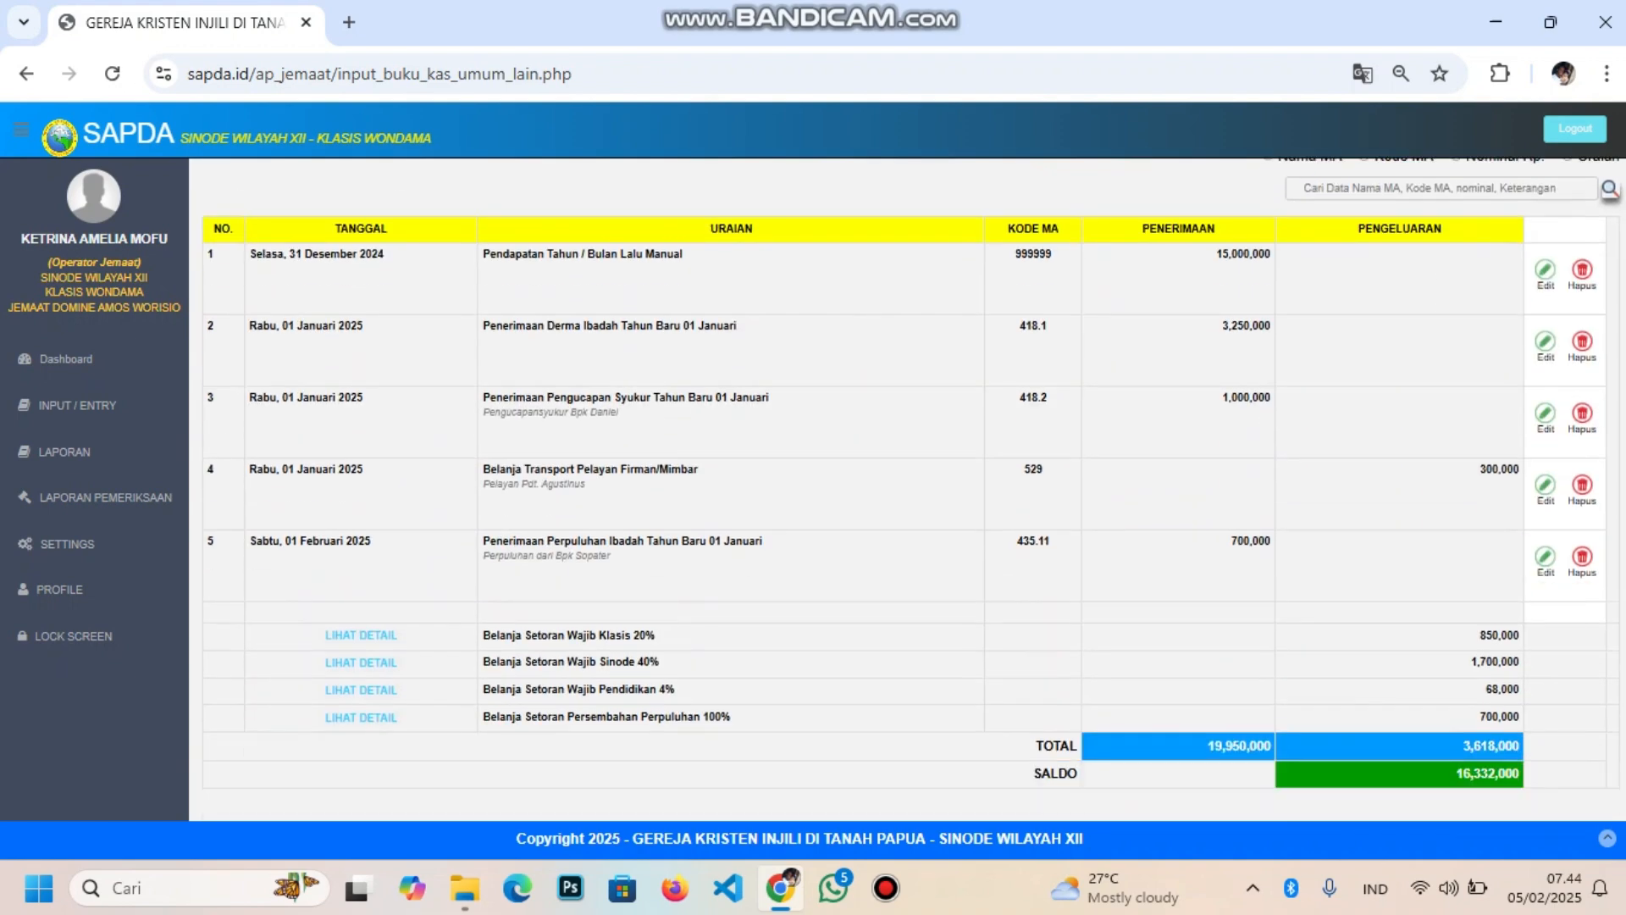
{"action": "scroll", "coordinate": [906, 490], "scroll_direction": "up", "scroll_amount": 4}
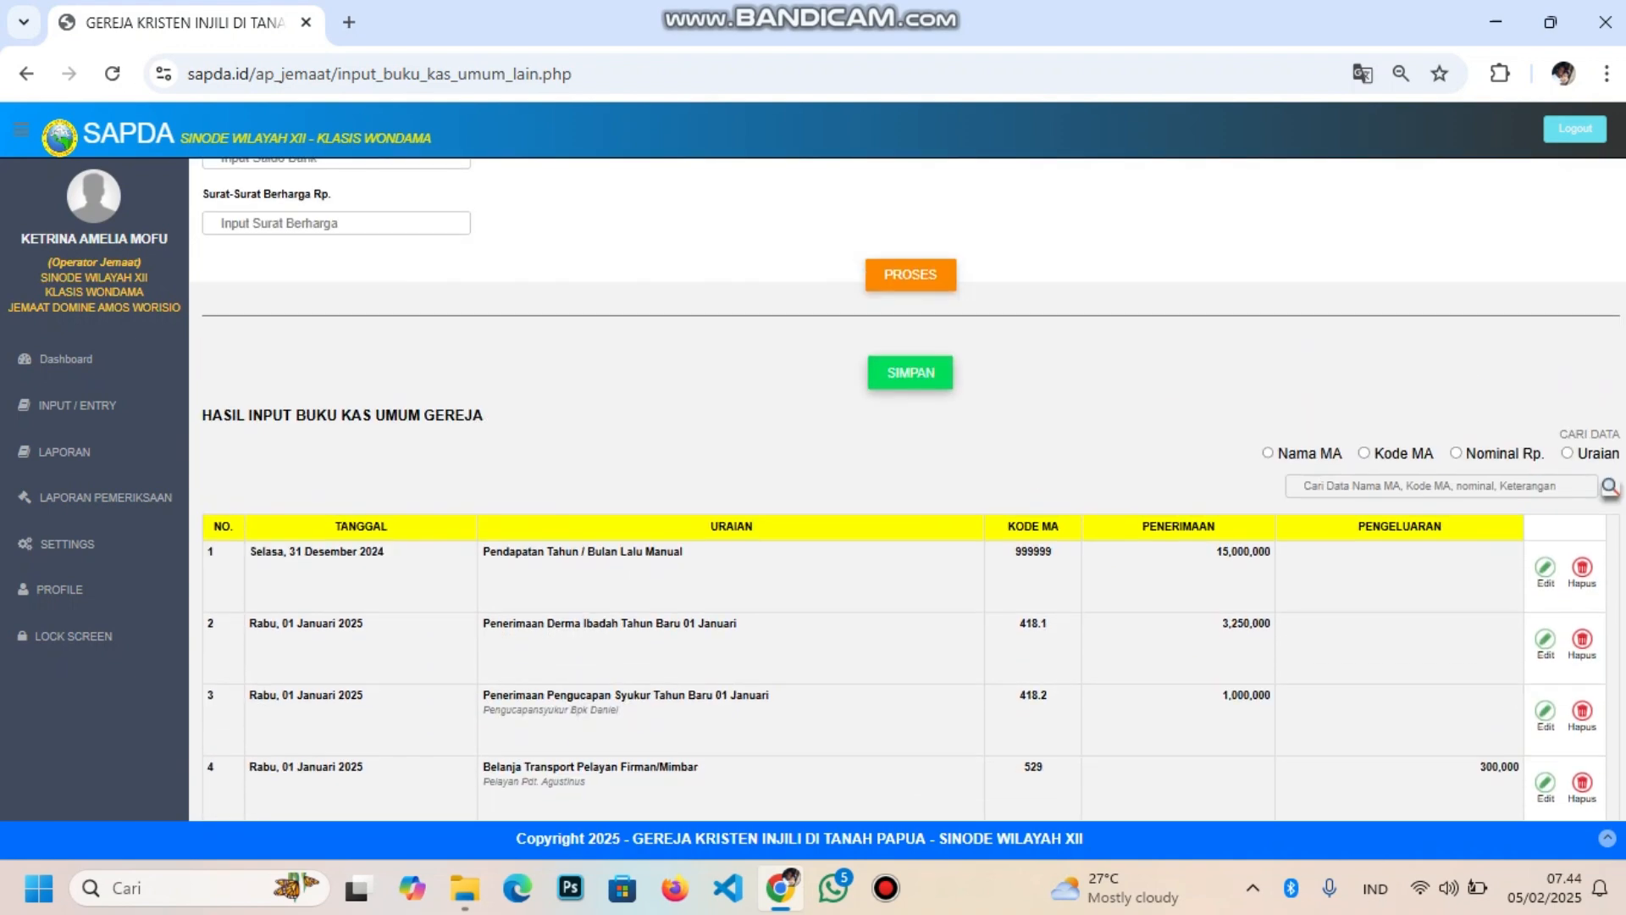
Save the cash book entries with SIMPAN and go to LAPORAN > BUKU KAS UMUM
{"action": "left_click", "coordinate": [911, 372]}
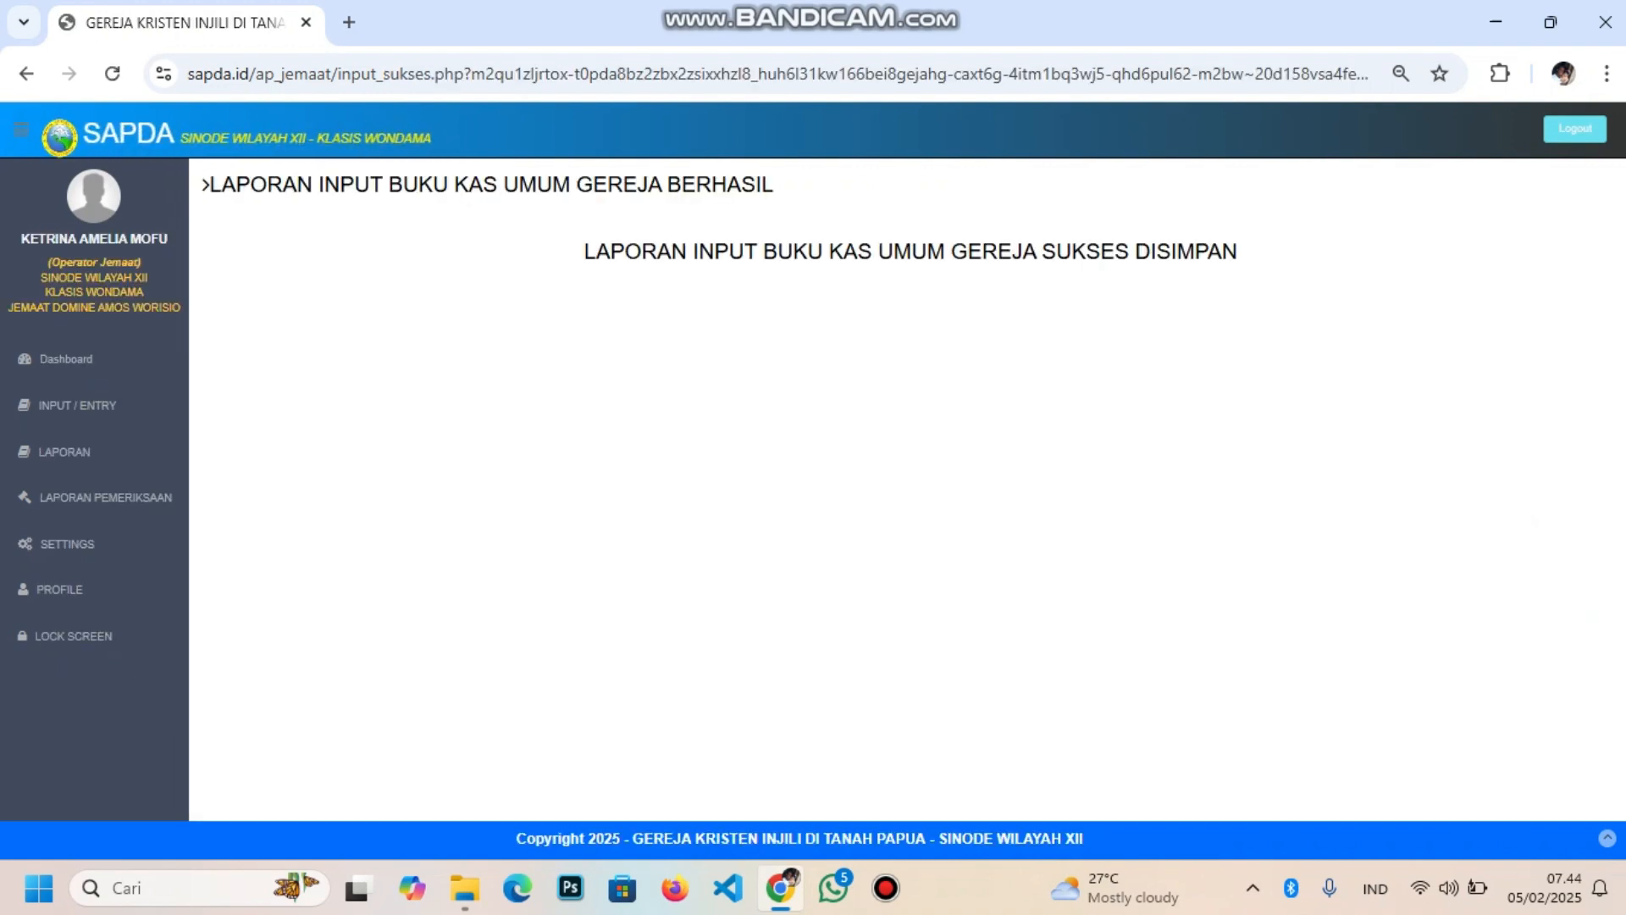
{"action": "left_click", "coordinate": [63, 452]}
{"action": "scroll", "coordinate": [93, 449], "scroll_direction": "down", "scroll_amount": 1}
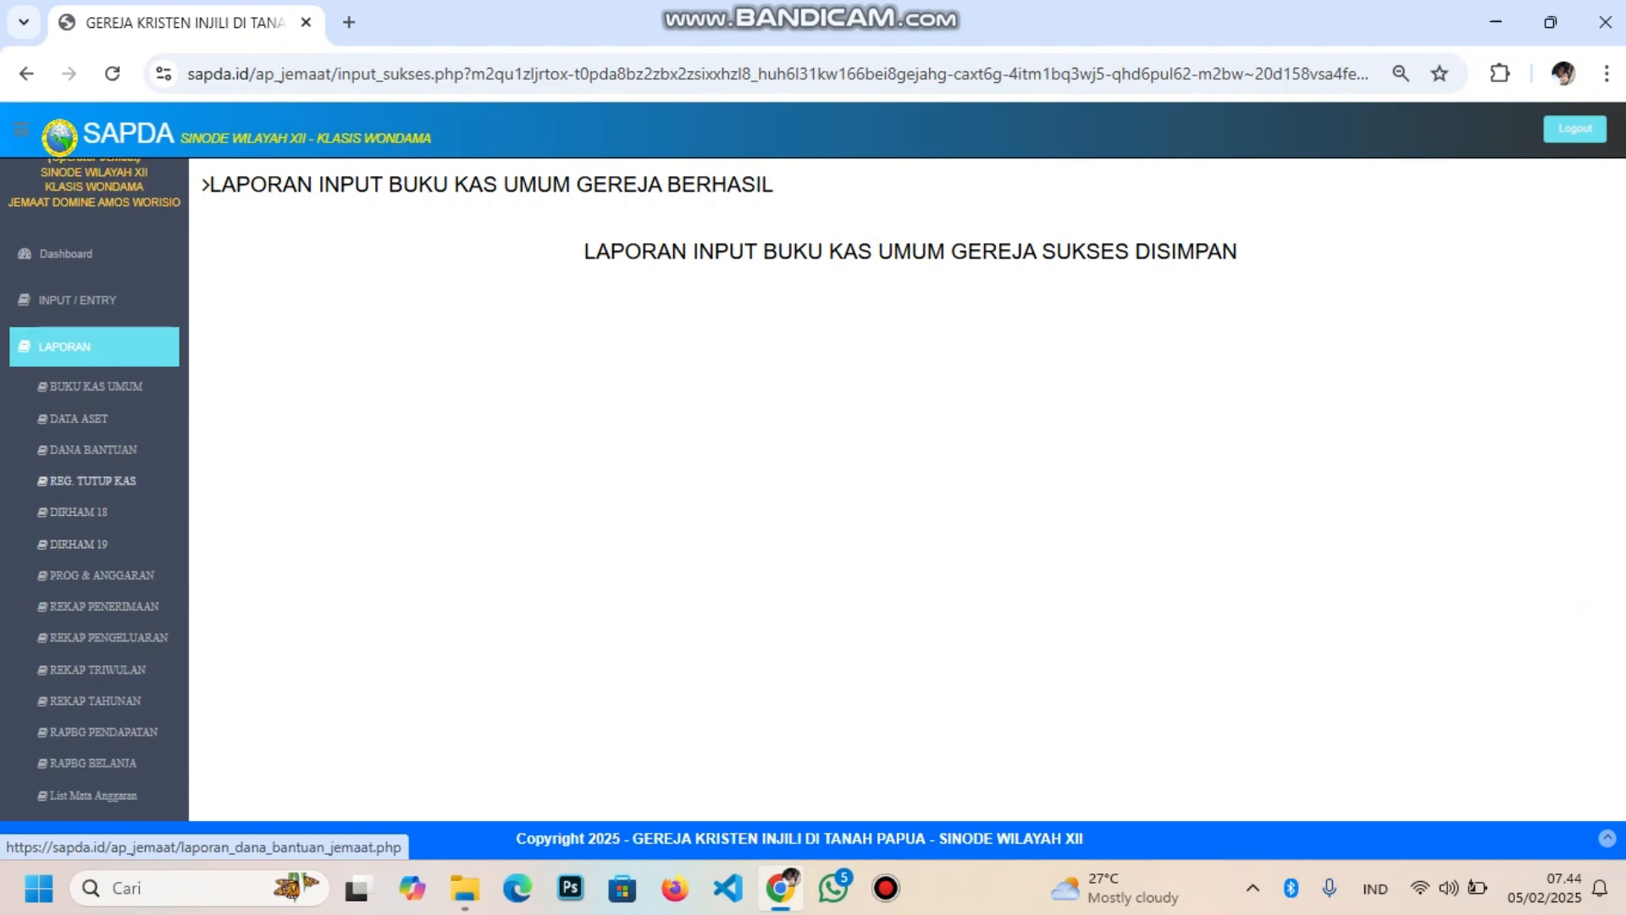
{"action": "left_click", "coordinate": [96, 387]}
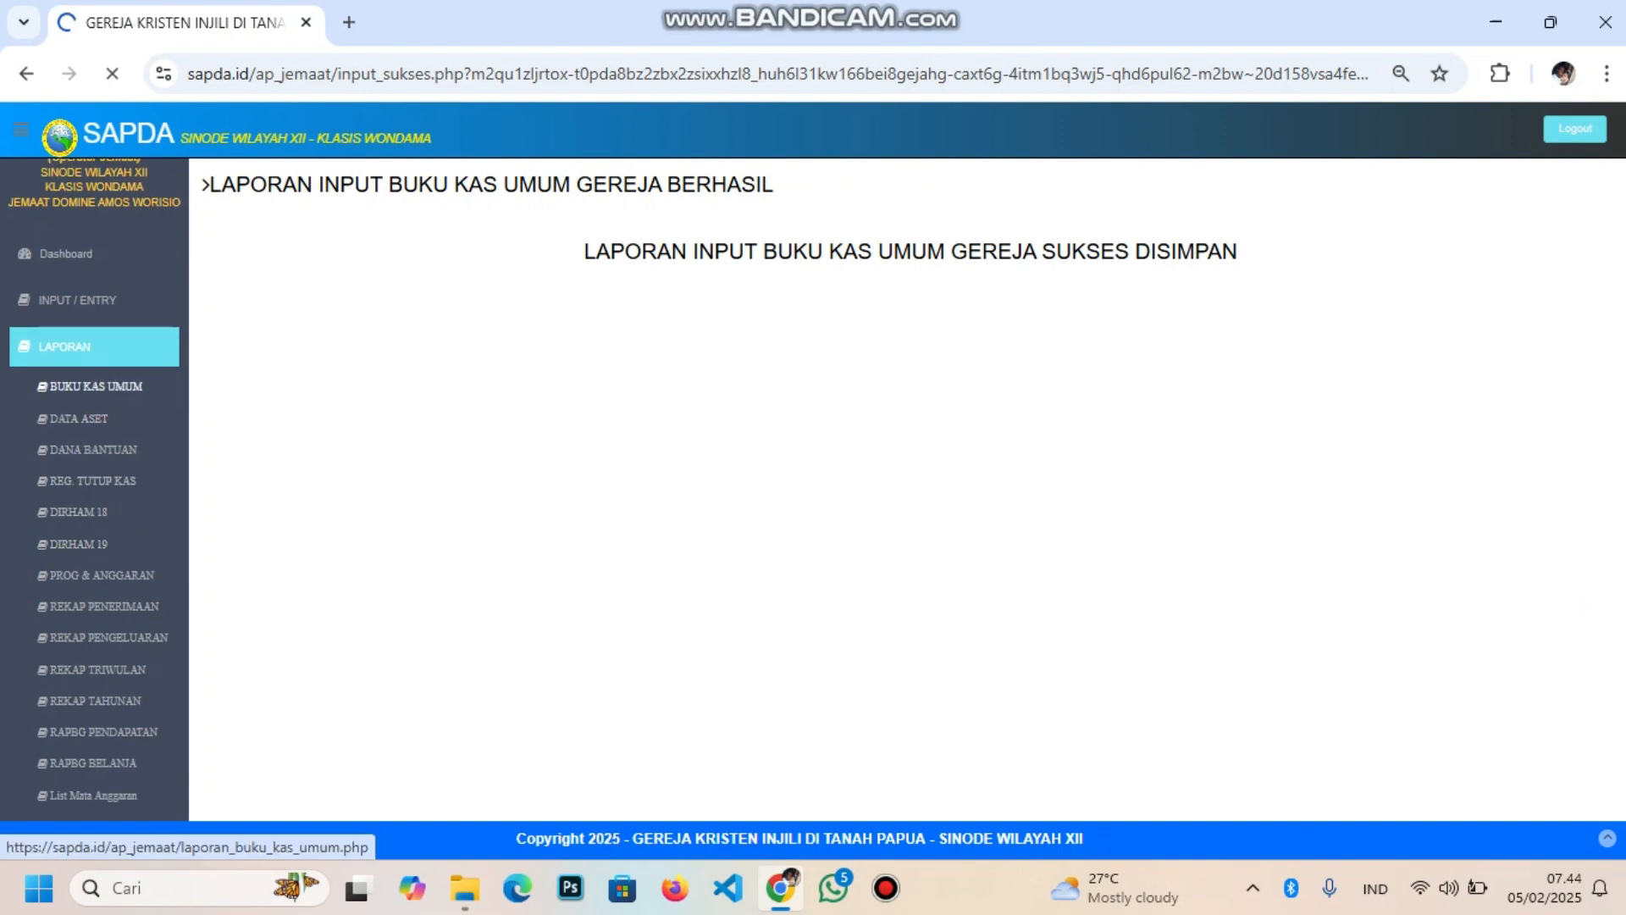
Show the JANUARI 2025 Buku Kas Umum report and scroll to its 18,900,000 saldo and signatures
{"action": "left_click", "coordinate": [781, 280]}
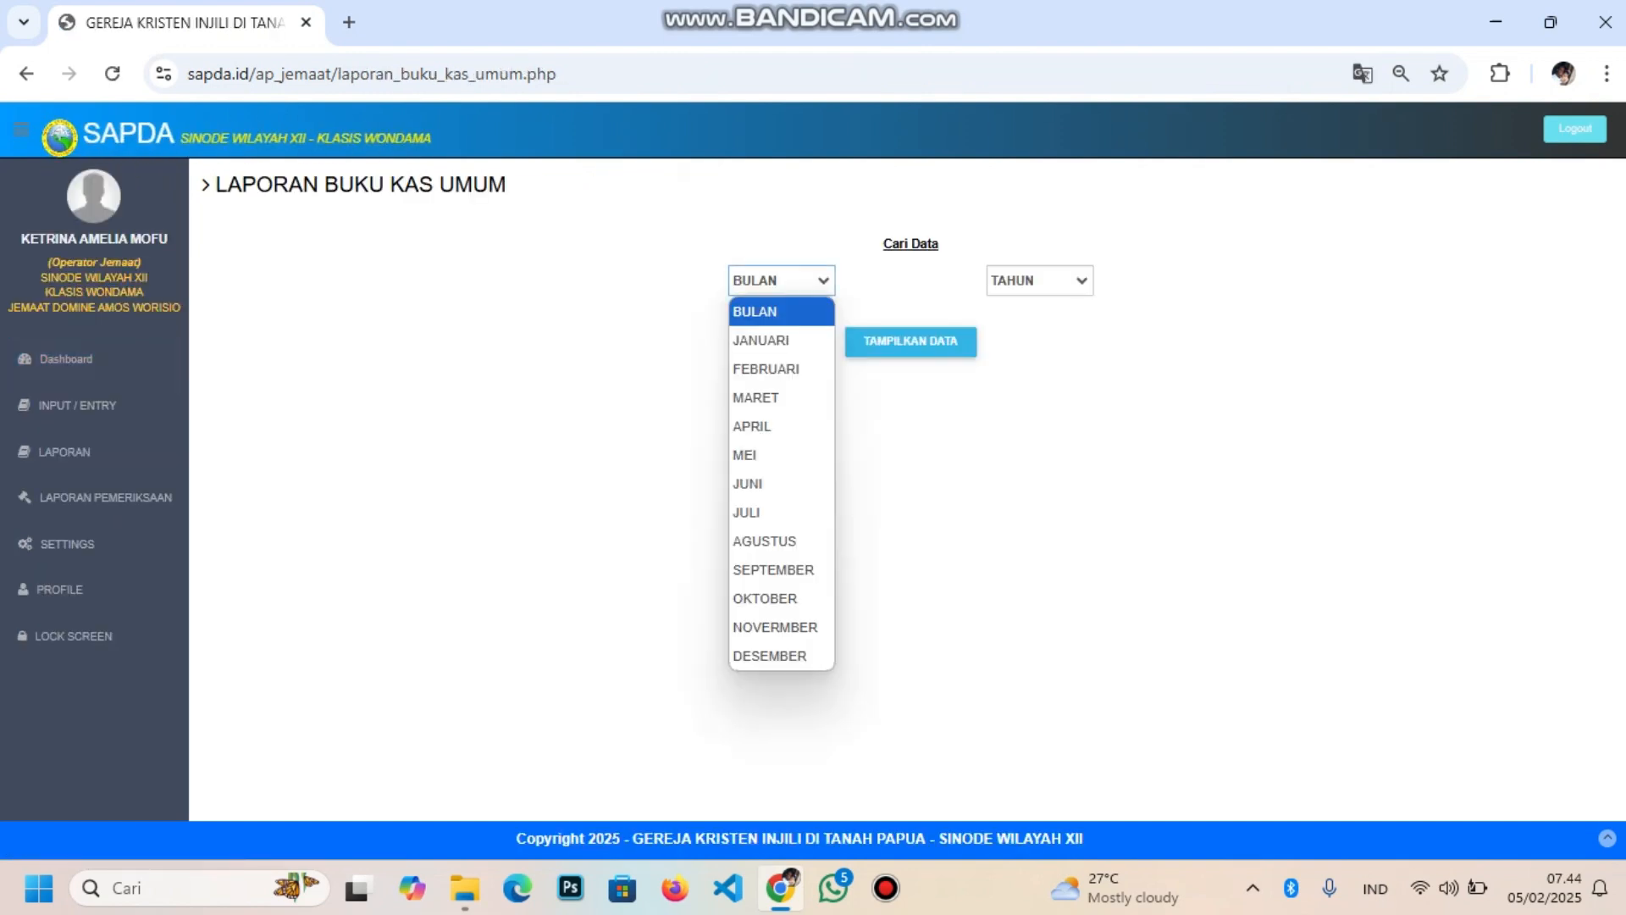
{"action": "left_click", "coordinate": [762, 341]}
{"action": "left_click", "coordinate": [1039, 280]}
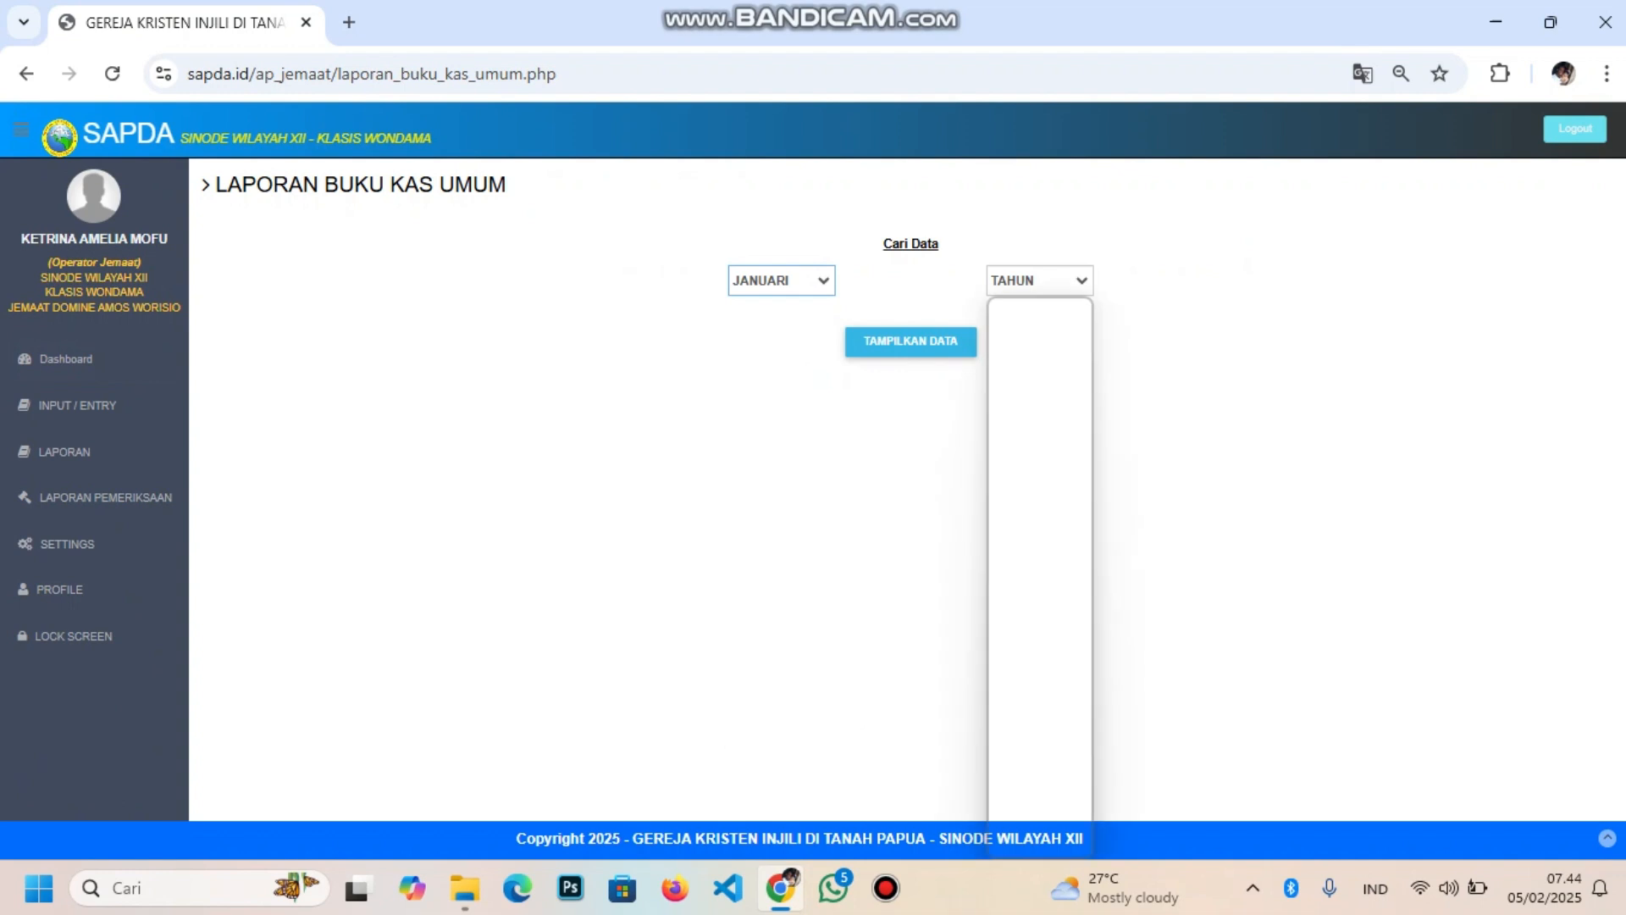
{"action": "left_click", "coordinate": [1029, 540]}
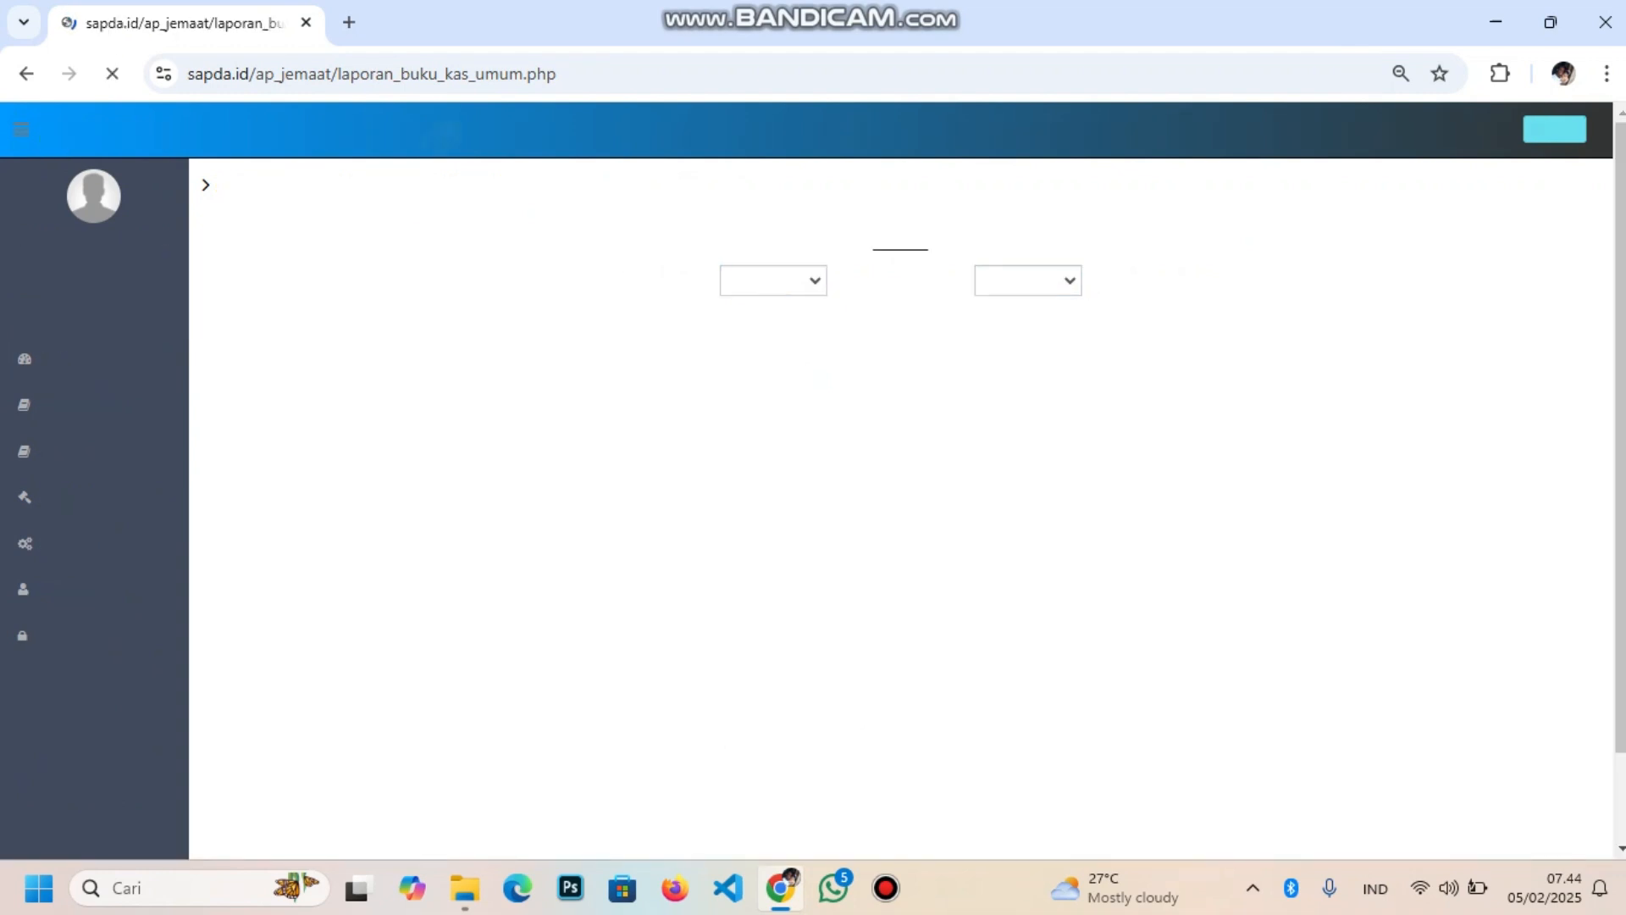
{"action": "scroll", "coordinate": [911, 487], "scroll_direction": "down", "scroll_amount": 3}
{"action": "scroll", "coordinate": [910, 487], "scroll_direction": "down", "scroll_amount": 2}
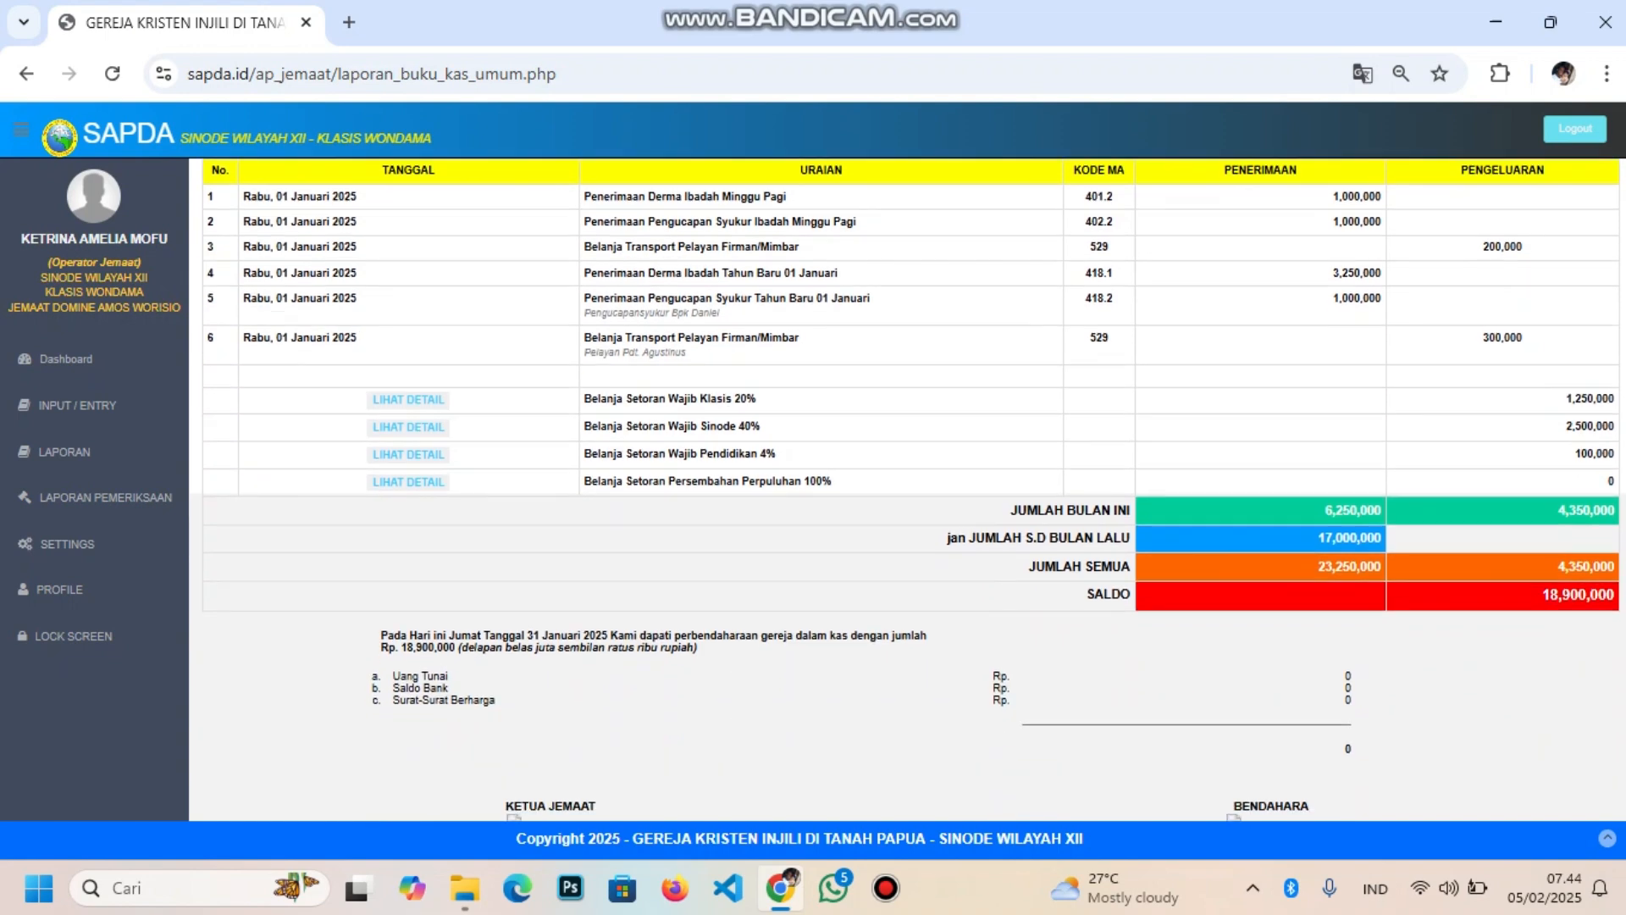
{"action": "scroll", "coordinate": [911, 487], "scroll_direction": "up", "scroll_amount": 2}
{"action": "scroll", "coordinate": [911, 487], "scroll_direction": "down", "scroll_amount": 1}
{"action": "scroll", "coordinate": [910, 487], "scroll_direction": "down", "scroll_amount": 3}
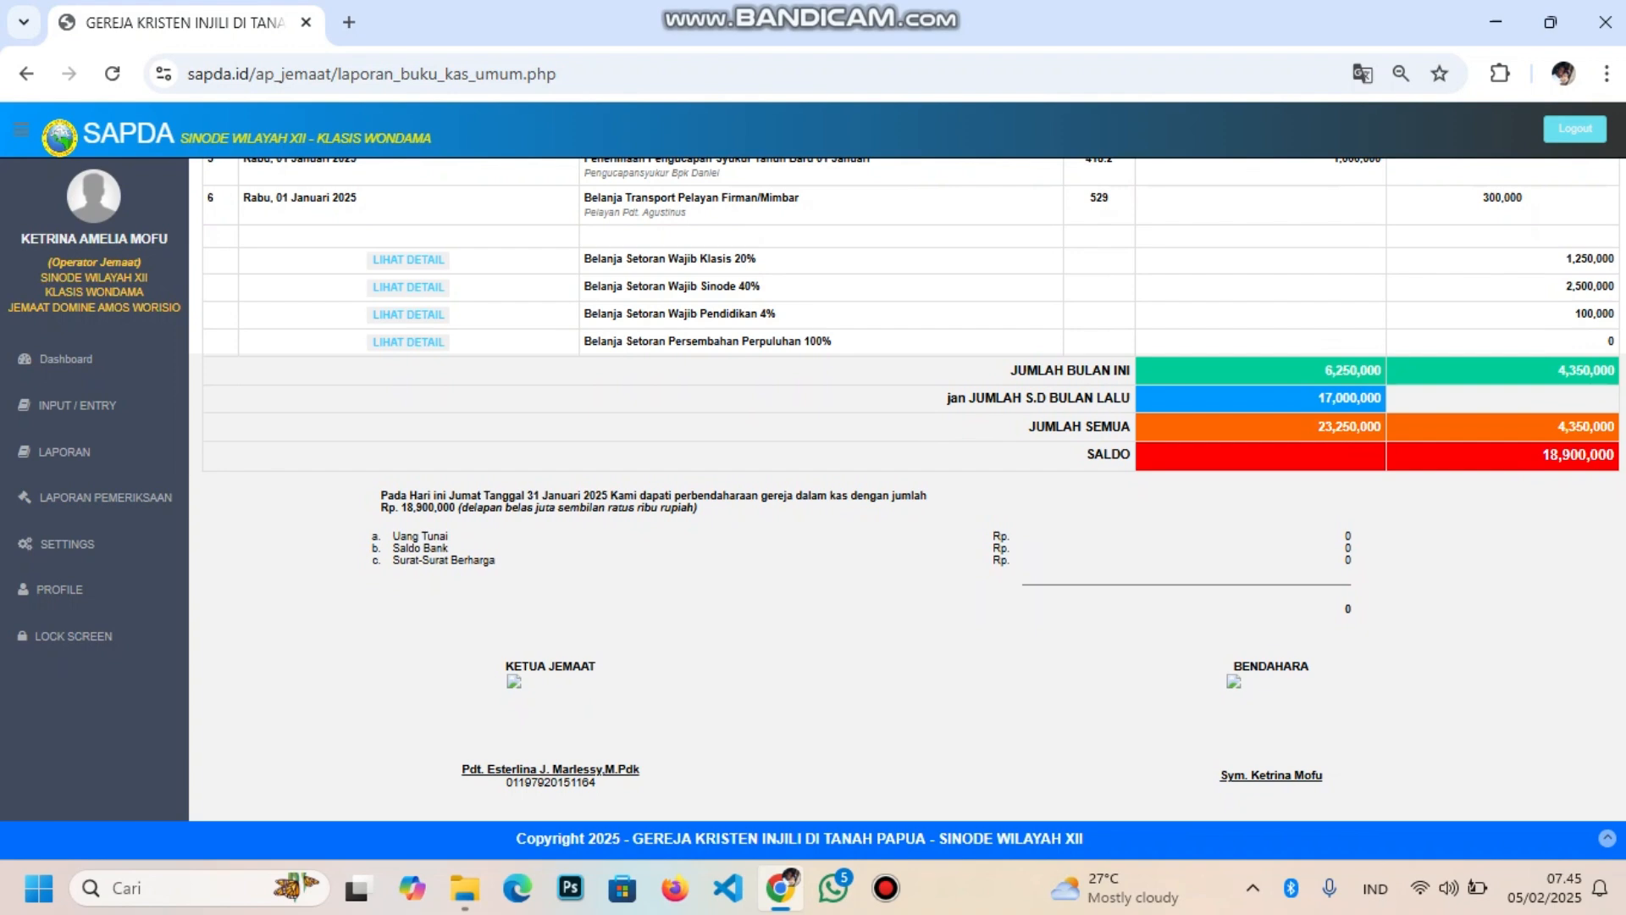
{"action": "scroll", "coordinate": [911, 487], "scroll_direction": "up", "scroll_amount": 6}
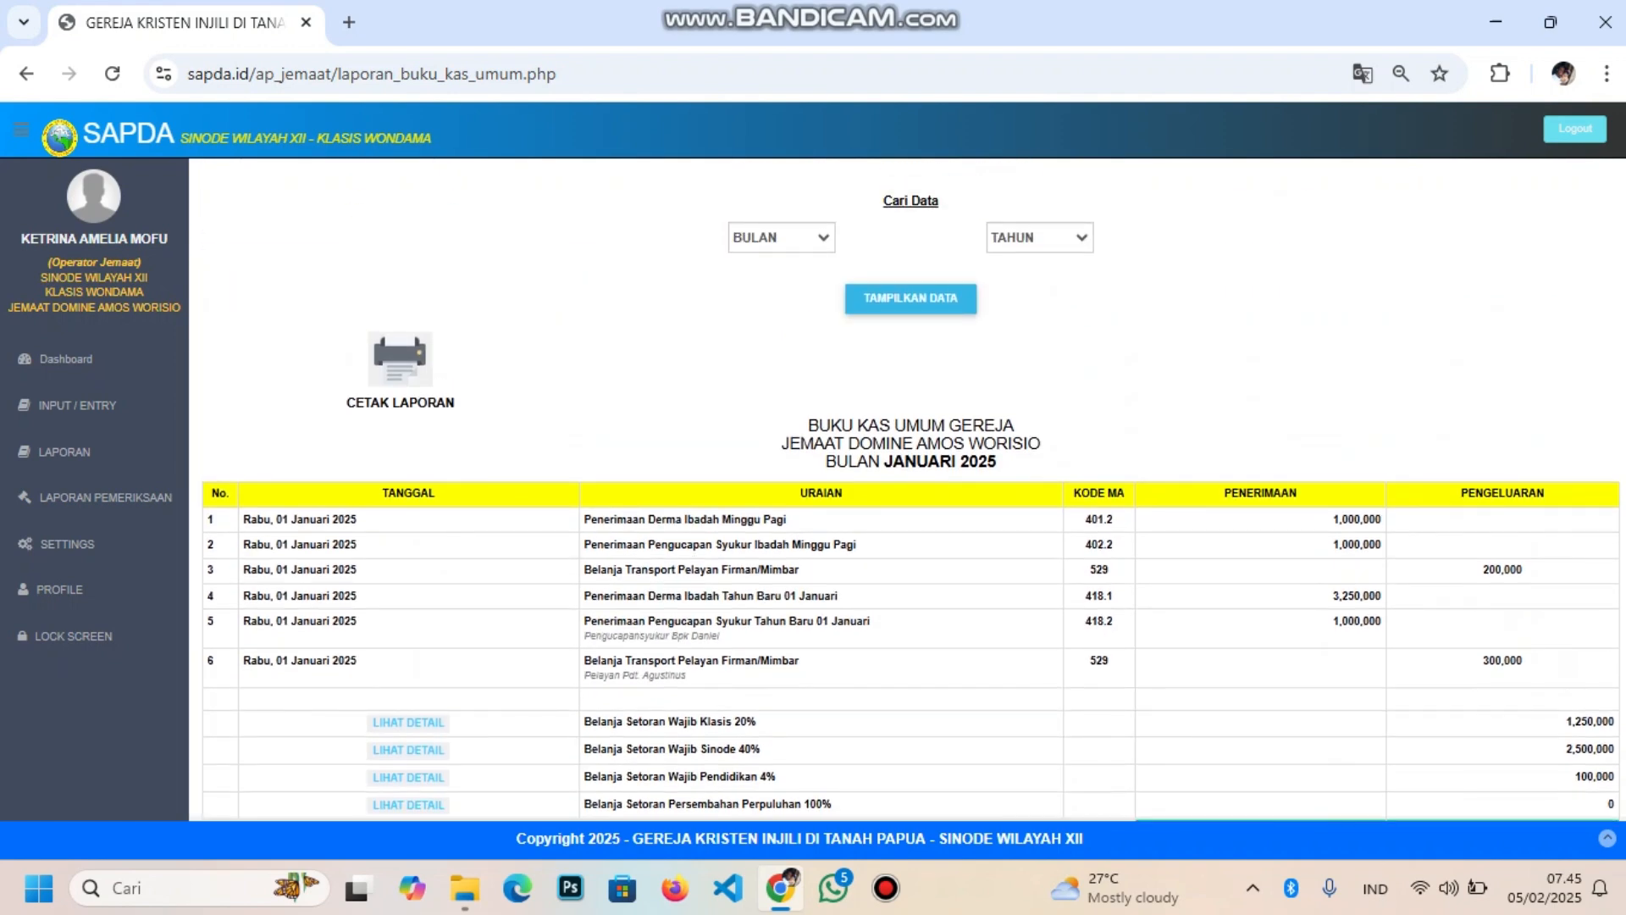
Display the DESEMBER 2024 report with two carried-over receipts and a 17,000,000 saldo
{"action": "left_click", "coordinate": [782, 238]}
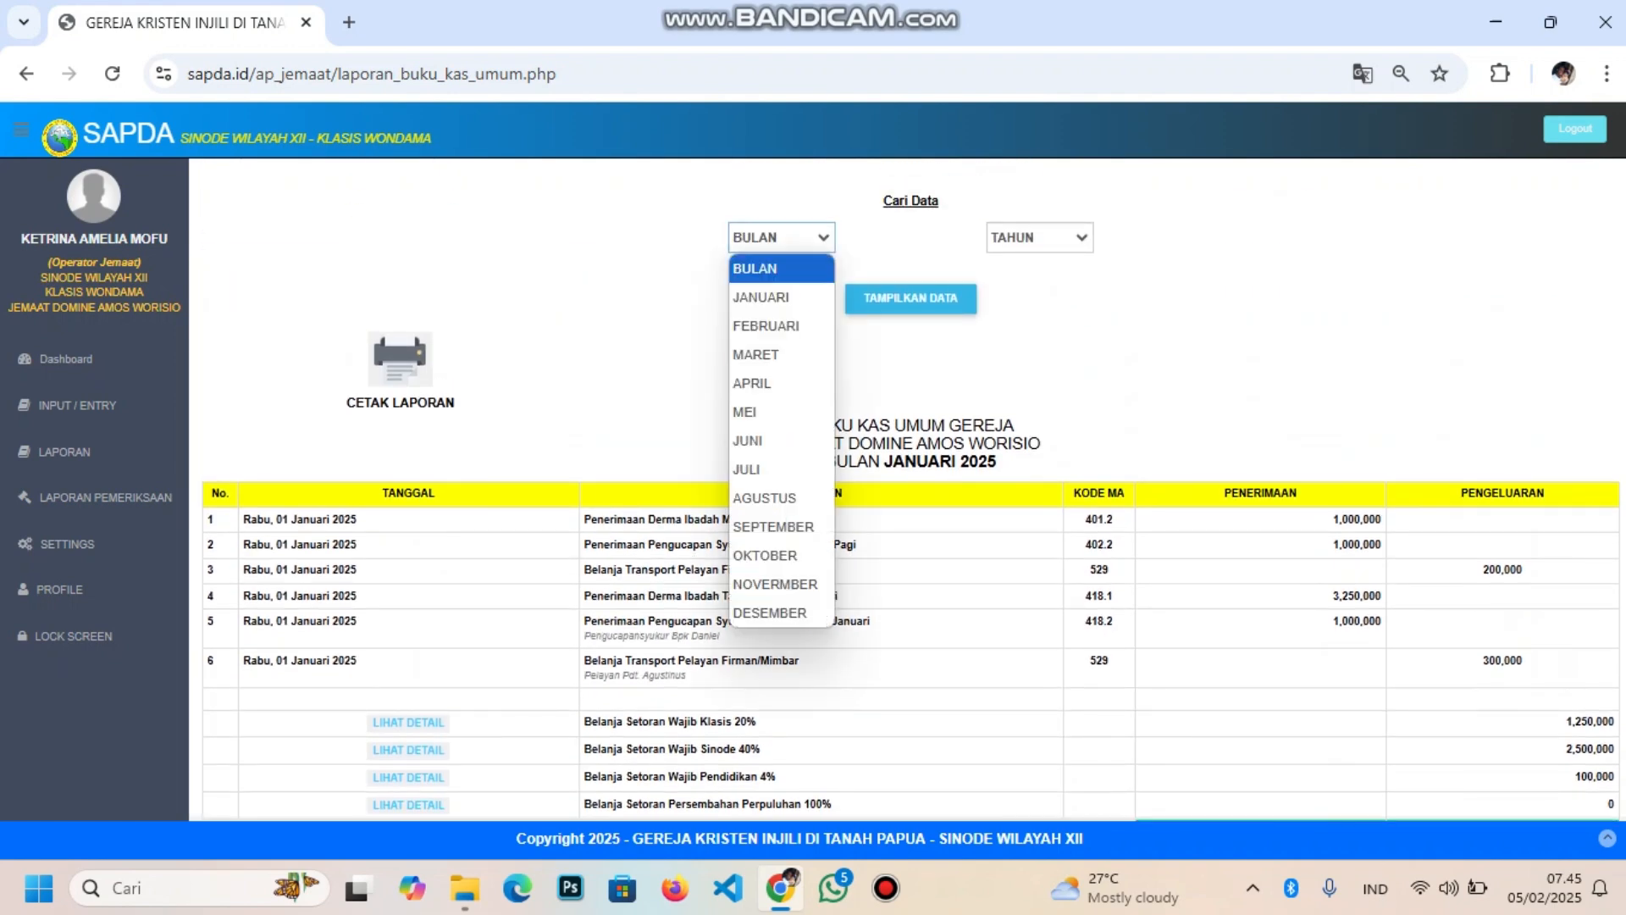
{"action": "left_click", "coordinate": [761, 297]}
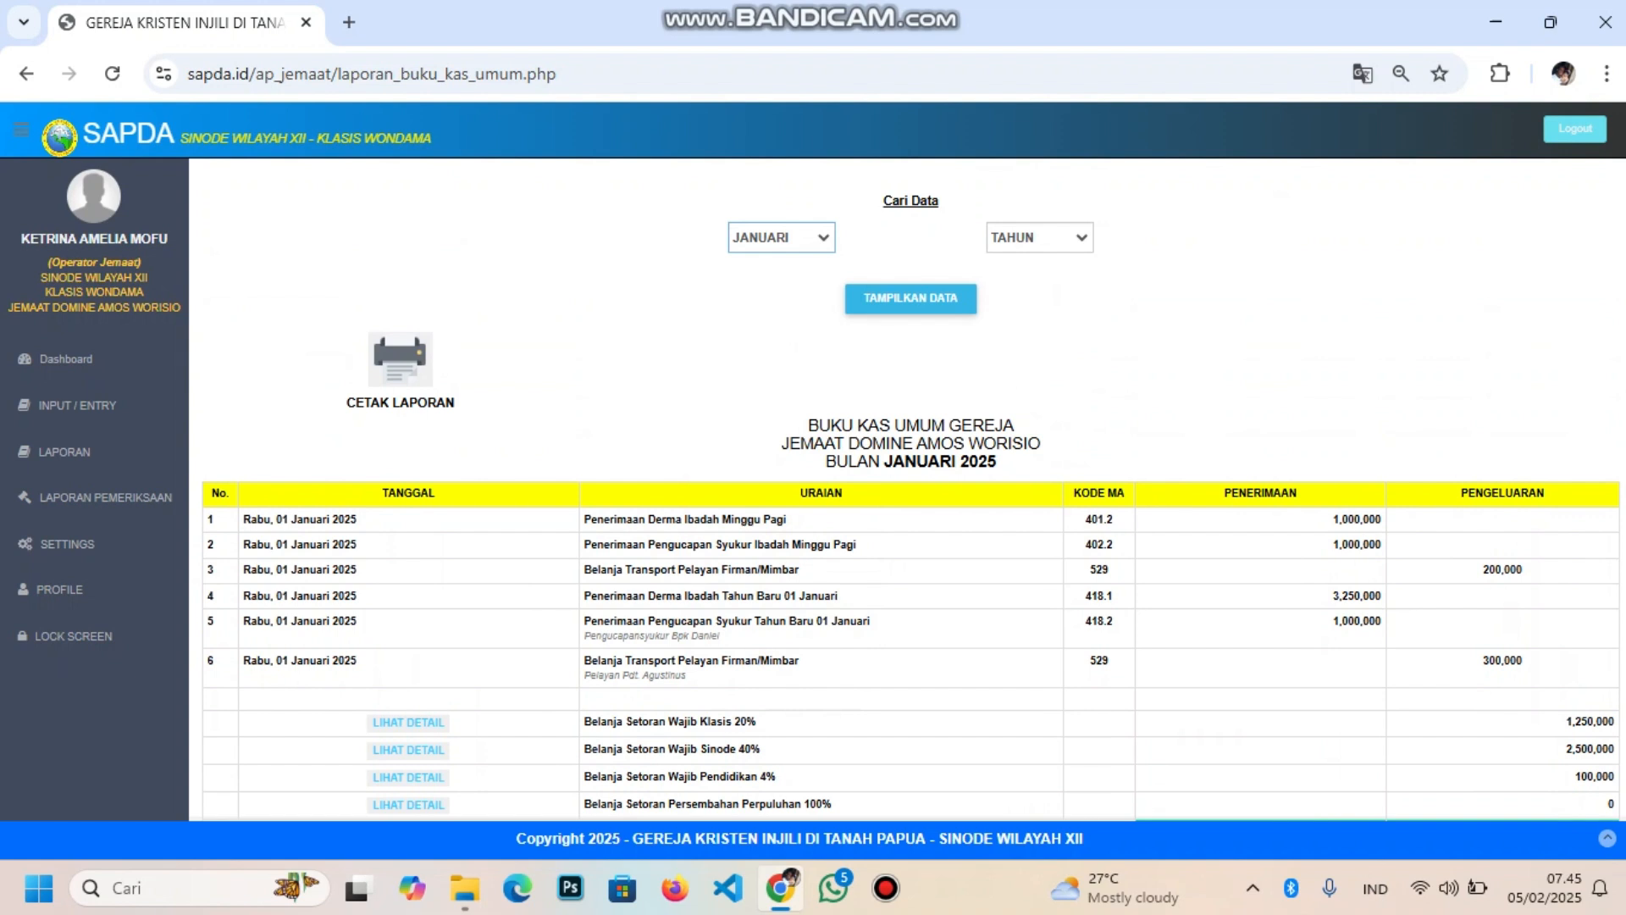
{"action": "left_click", "coordinate": [782, 238]}
{"action": "left_click", "coordinate": [762, 613]}
{"action": "left_click", "coordinate": [1040, 238]}
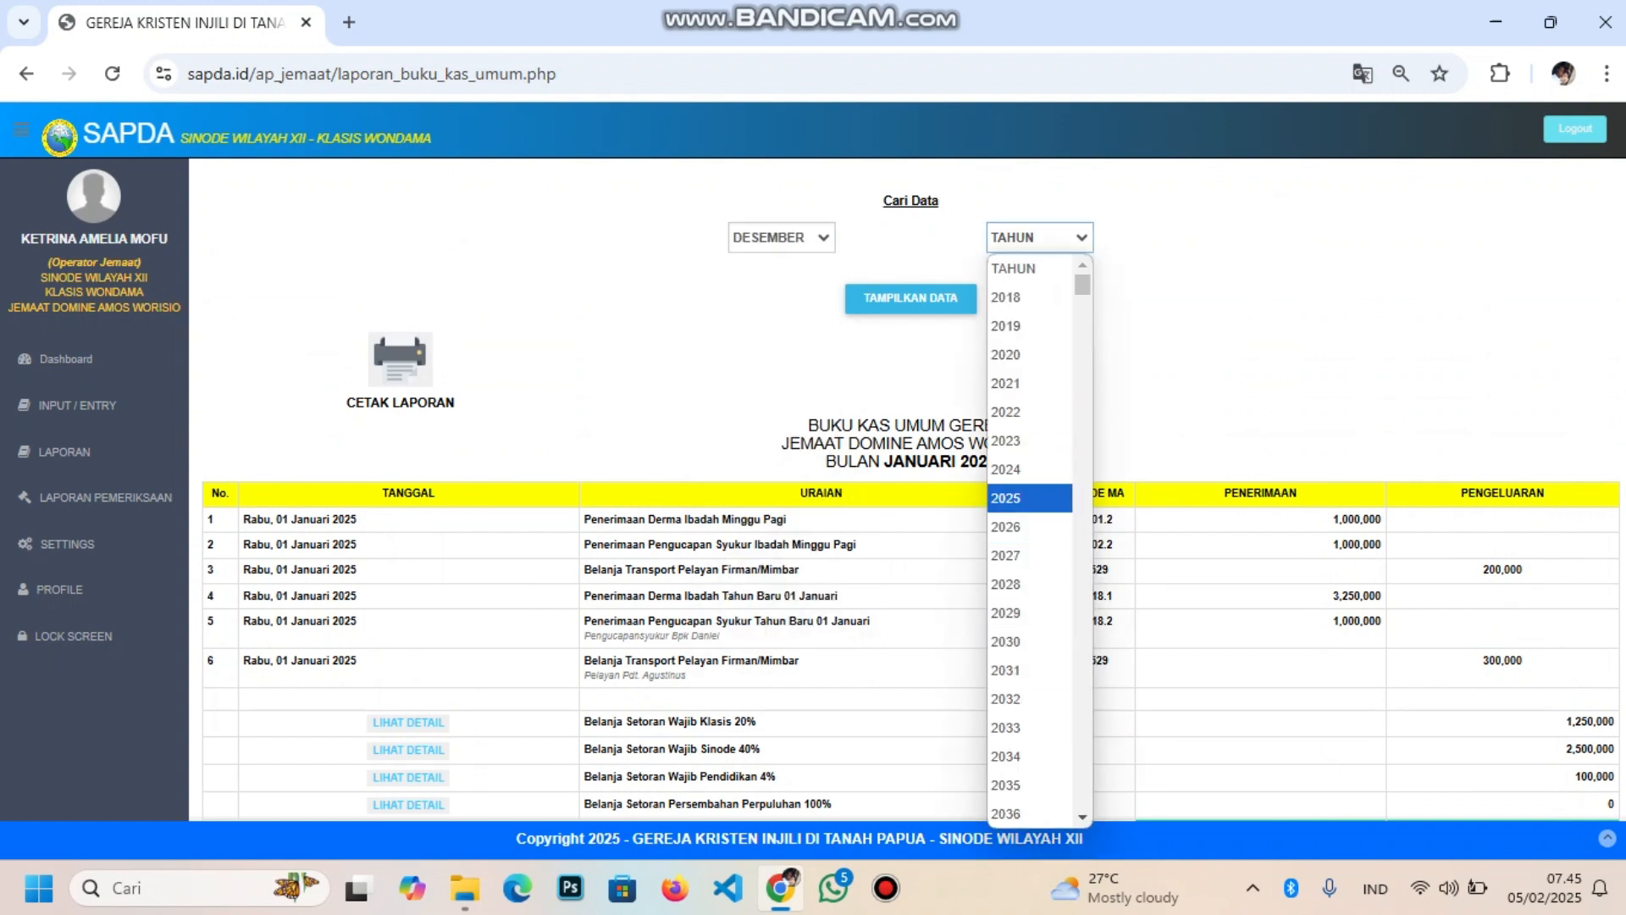
{"action": "left_click", "coordinate": [1029, 499]}
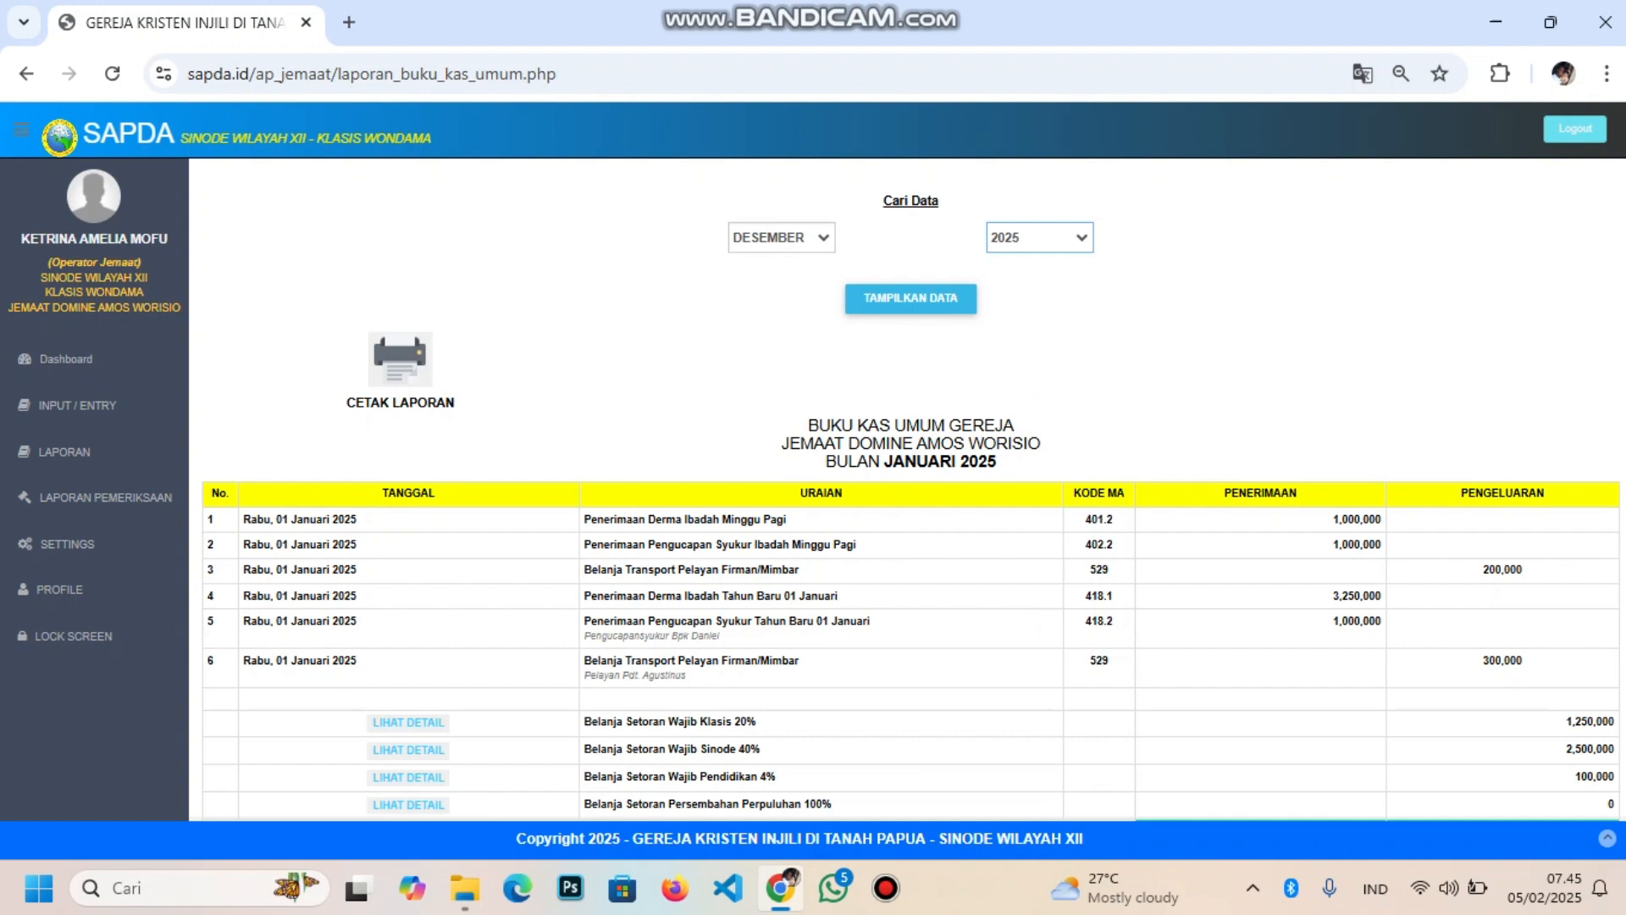
{"action": "left_click", "coordinate": [1040, 238]}
{"action": "key", "text": "Up"}
{"action": "key", "text": "Return"}
{"action": "left_click", "coordinate": [910, 299]}
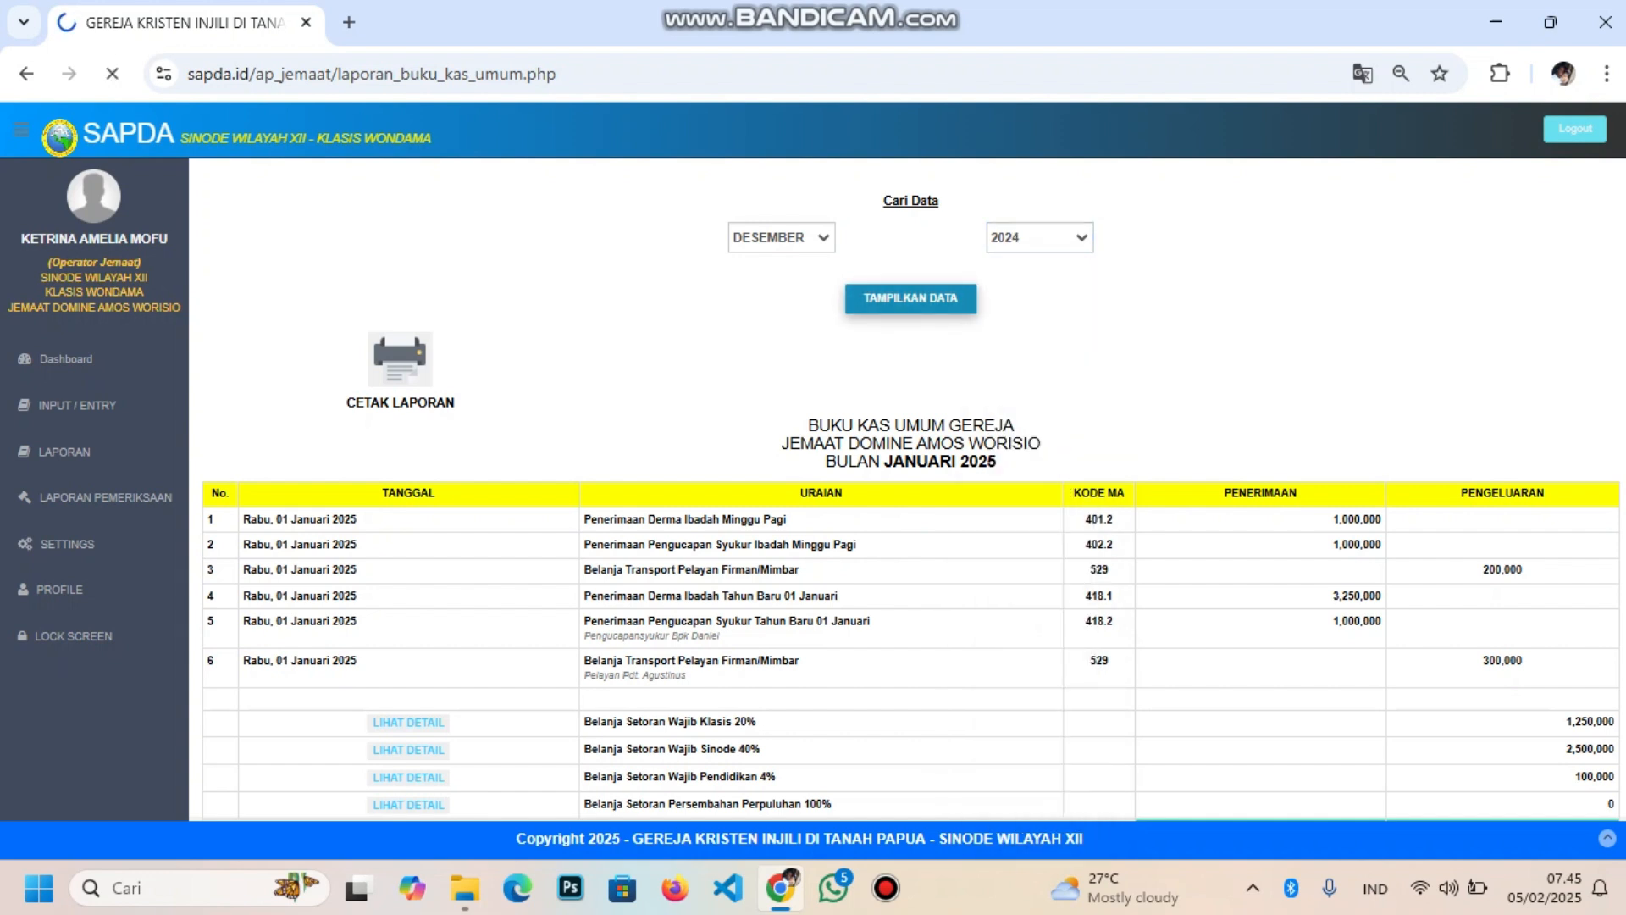
{"action": "scroll", "coordinate": [908, 489], "scroll_direction": "down", "scroll_amount": 2}
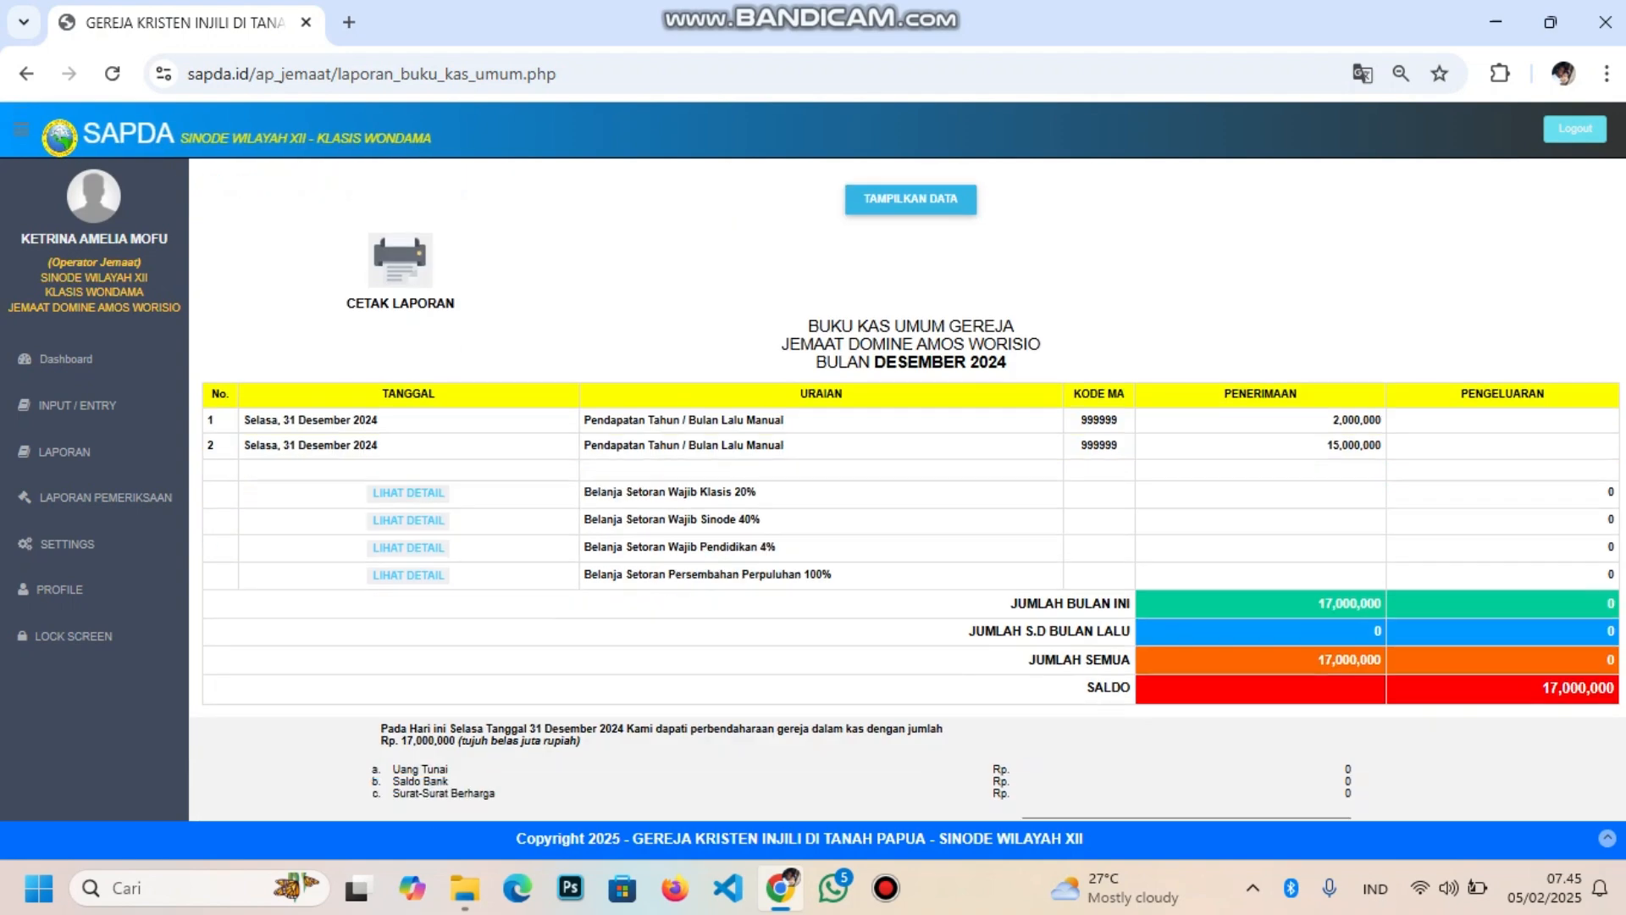
{"action": "scroll", "coordinate": [908, 488], "scroll_direction": "down", "scroll_amount": 1}
{"action": "scroll", "coordinate": [908, 489], "scroll_direction": "up", "scroll_amount": 4}
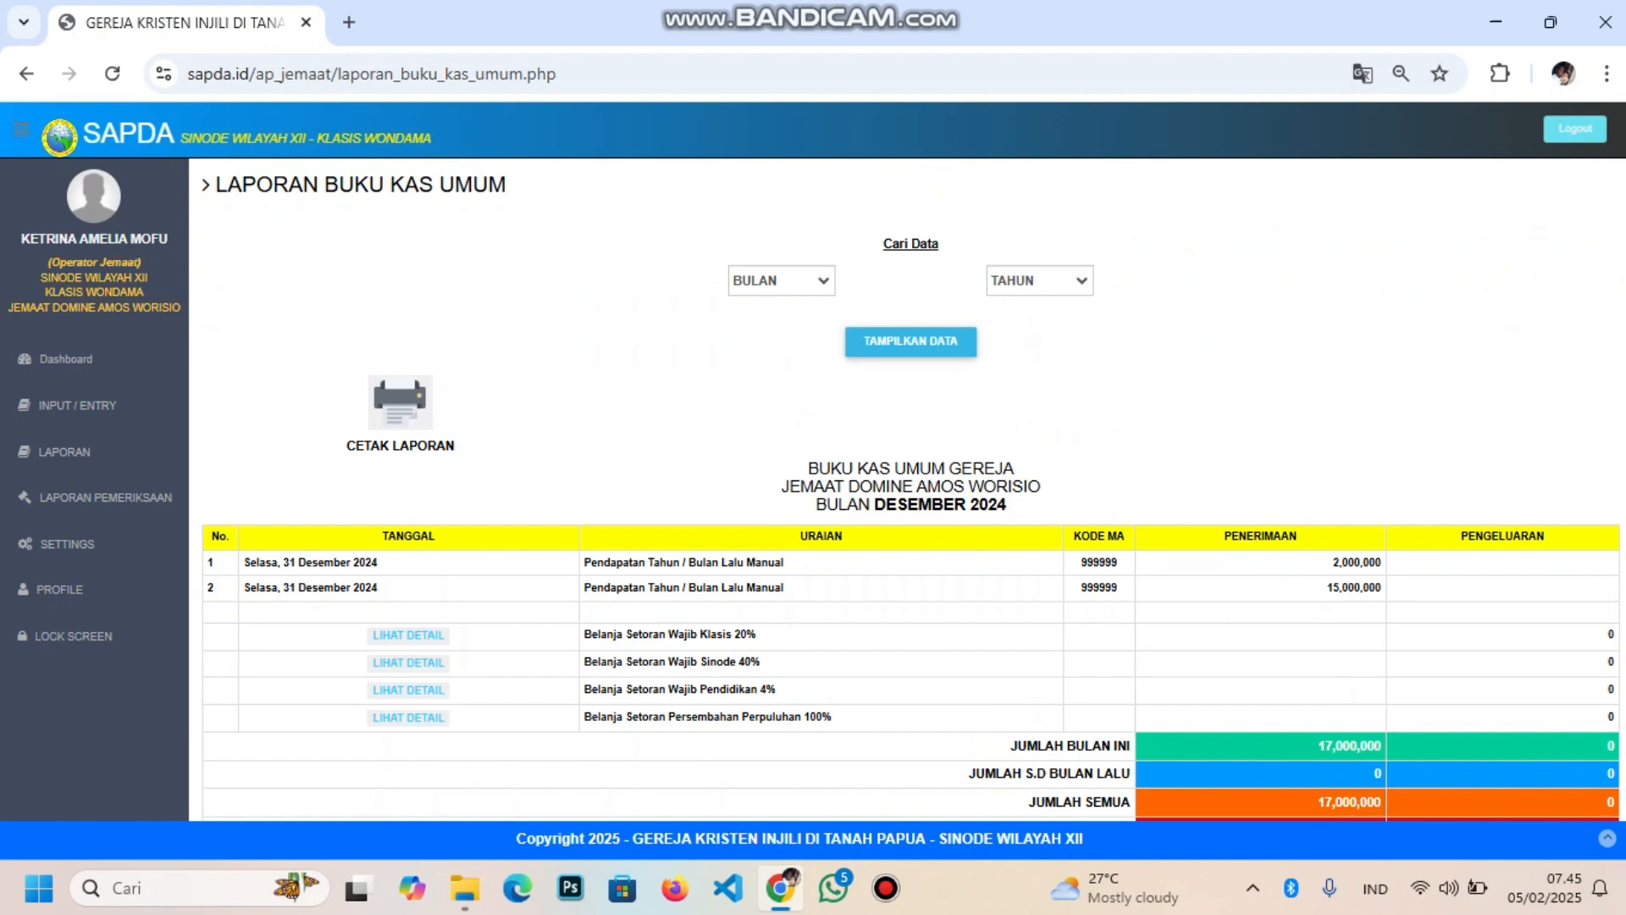
{"action": "scroll", "coordinate": [908, 489], "scroll_direction": "down", "scroll_amount": 2}
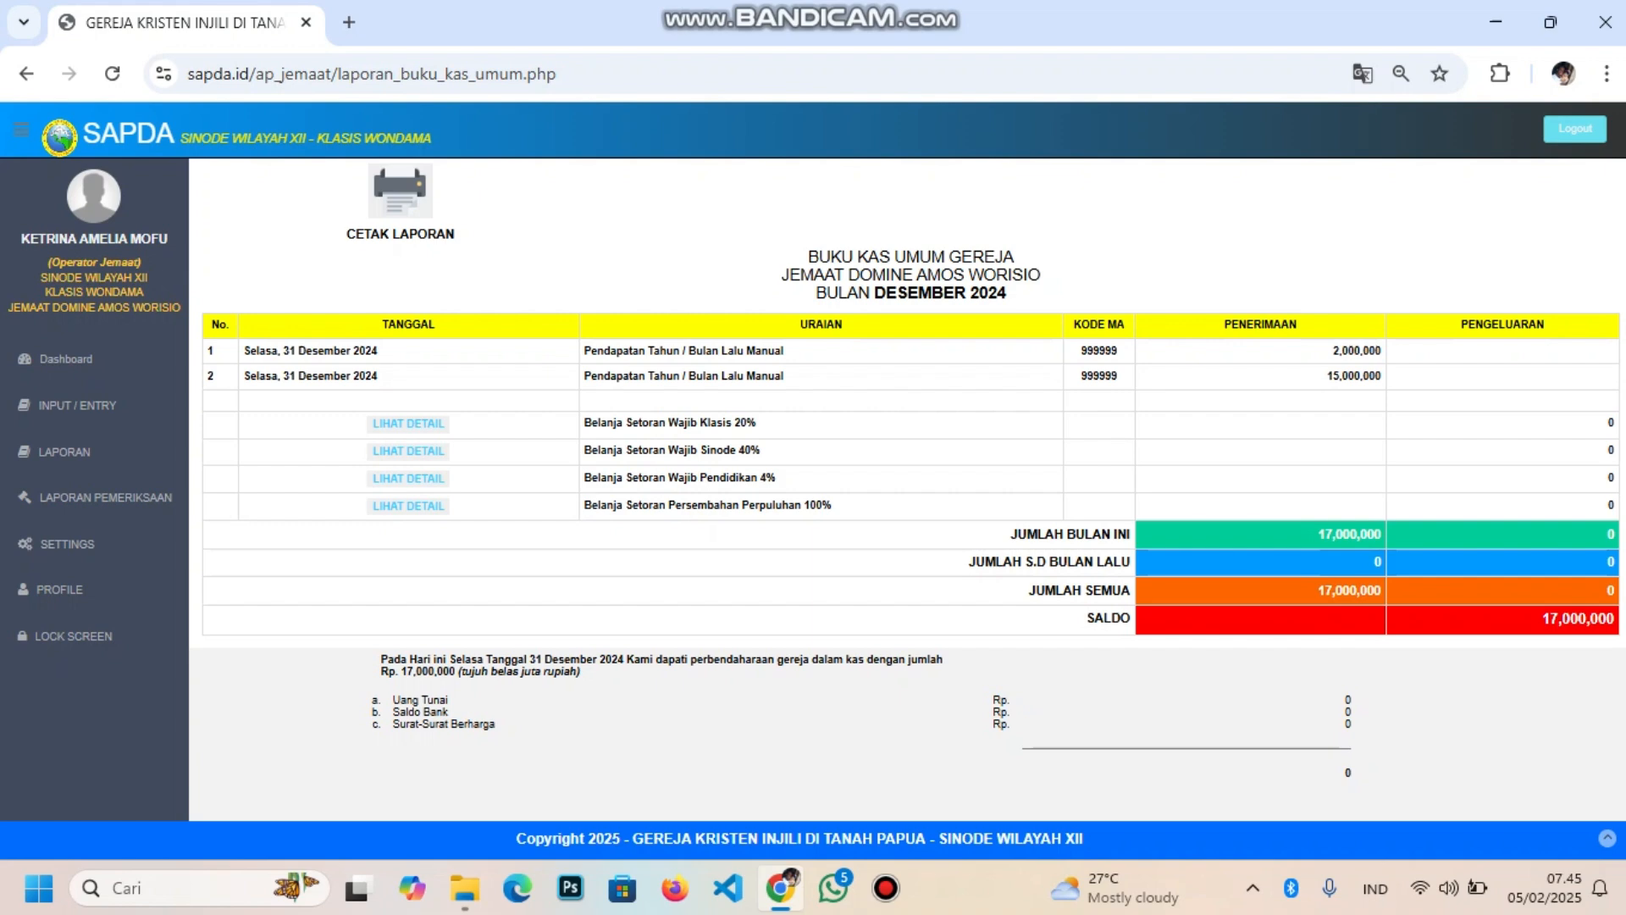
Redisplay the JANUARI 2025 report (totals 23,250,000, saldo 18,900,000) and open INPUT / ENTRY
{"action": "scroll", "coordinate": [908, 489], "scroll_direction": "up", "scroll_amount": 2}
{"action": "left_click", "coordinate": [781, 280]}
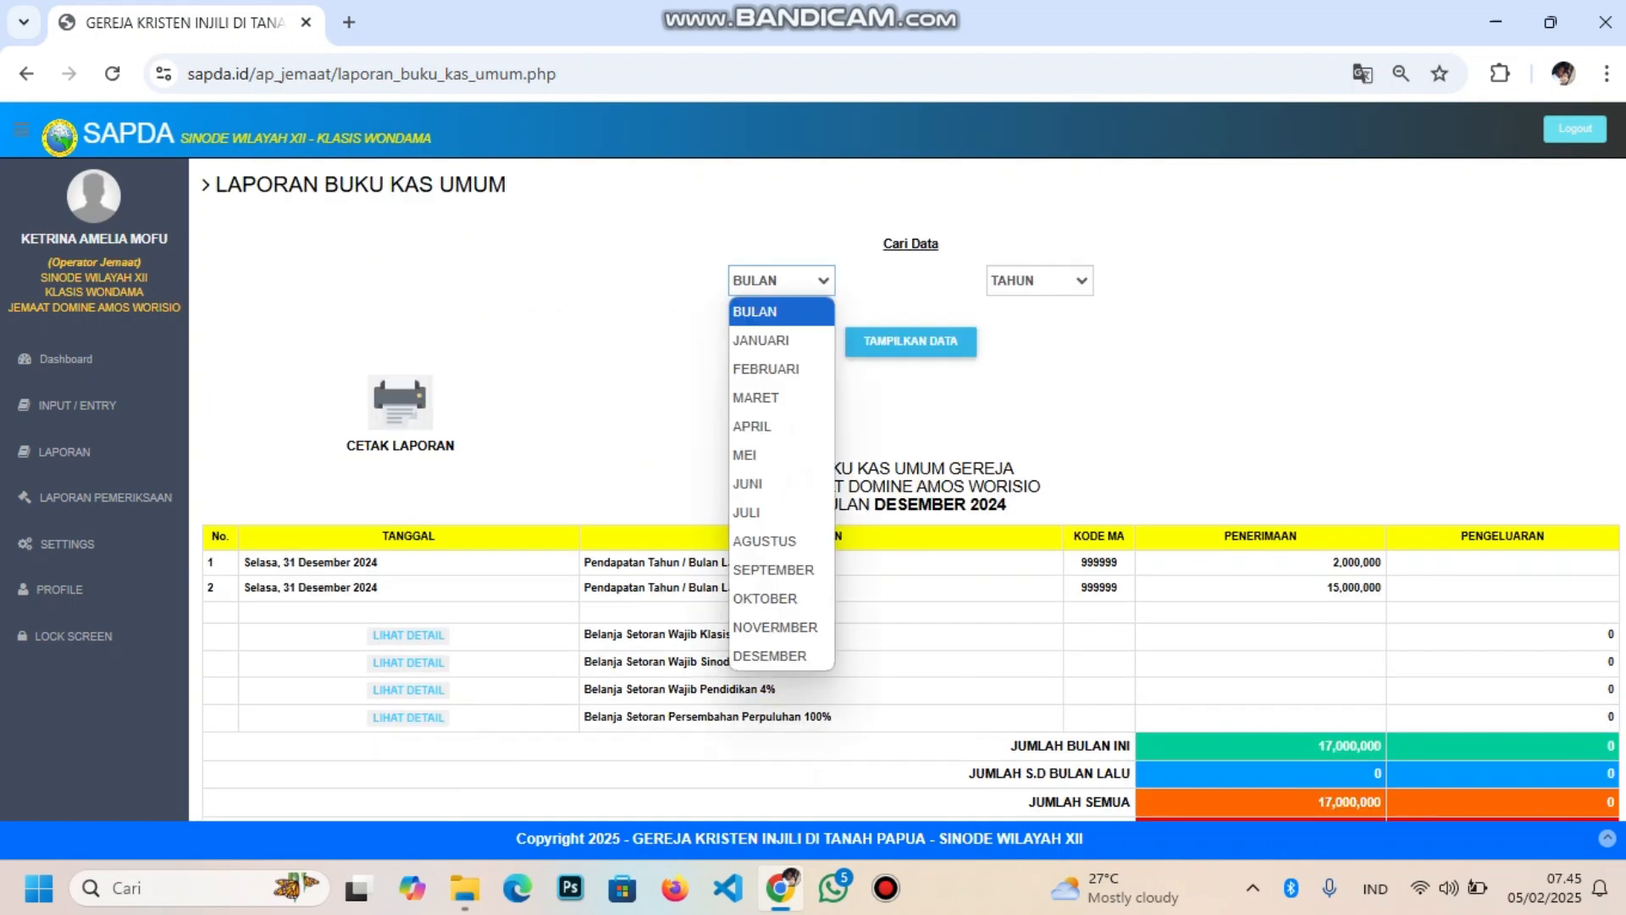
{"action": "left_click", "coordinate": [781, 340]}
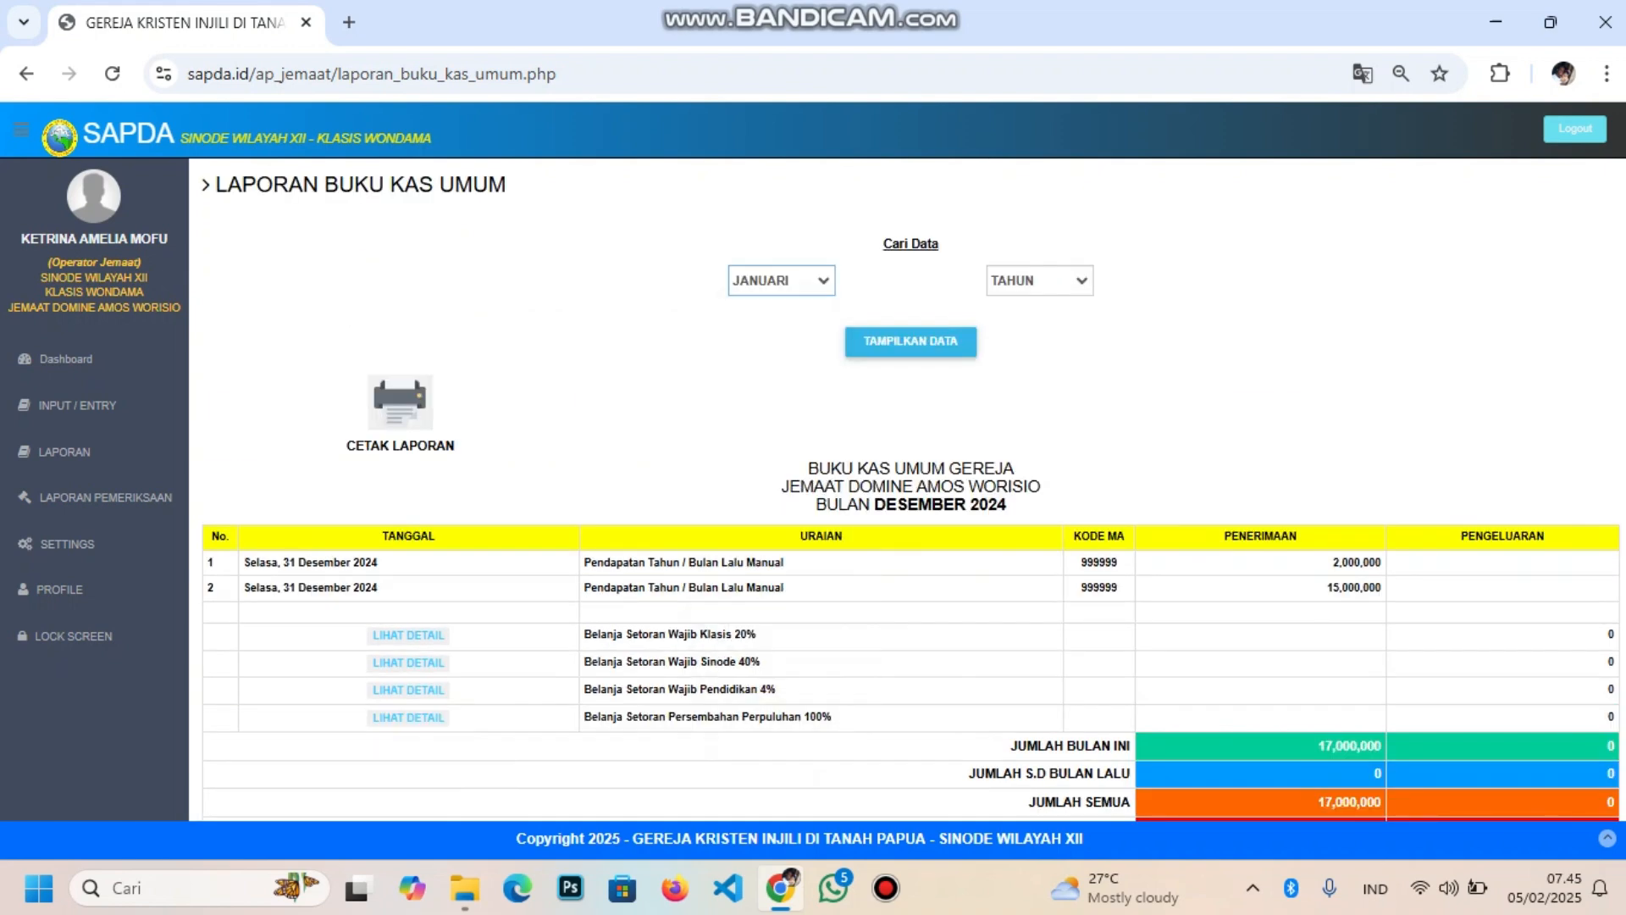
{"action": "left_click", "coordinate": [1040, 280]}
{"action": "left_click", "coordinate": [1030, 540]}
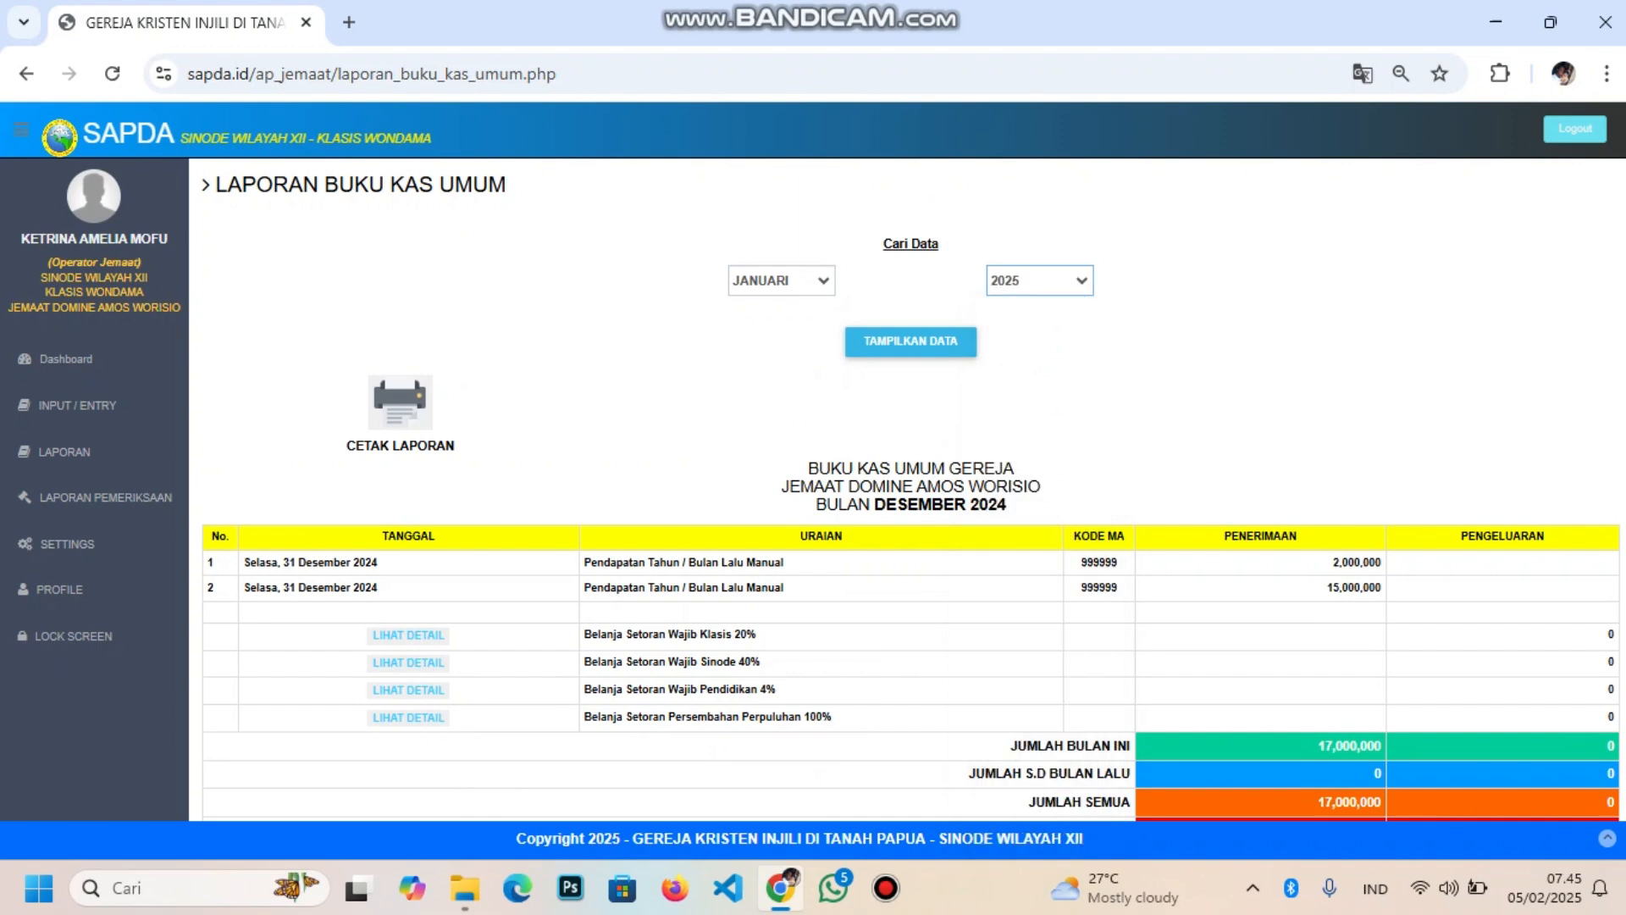
{"action": "left_click", "coordinate": [911, 341]}
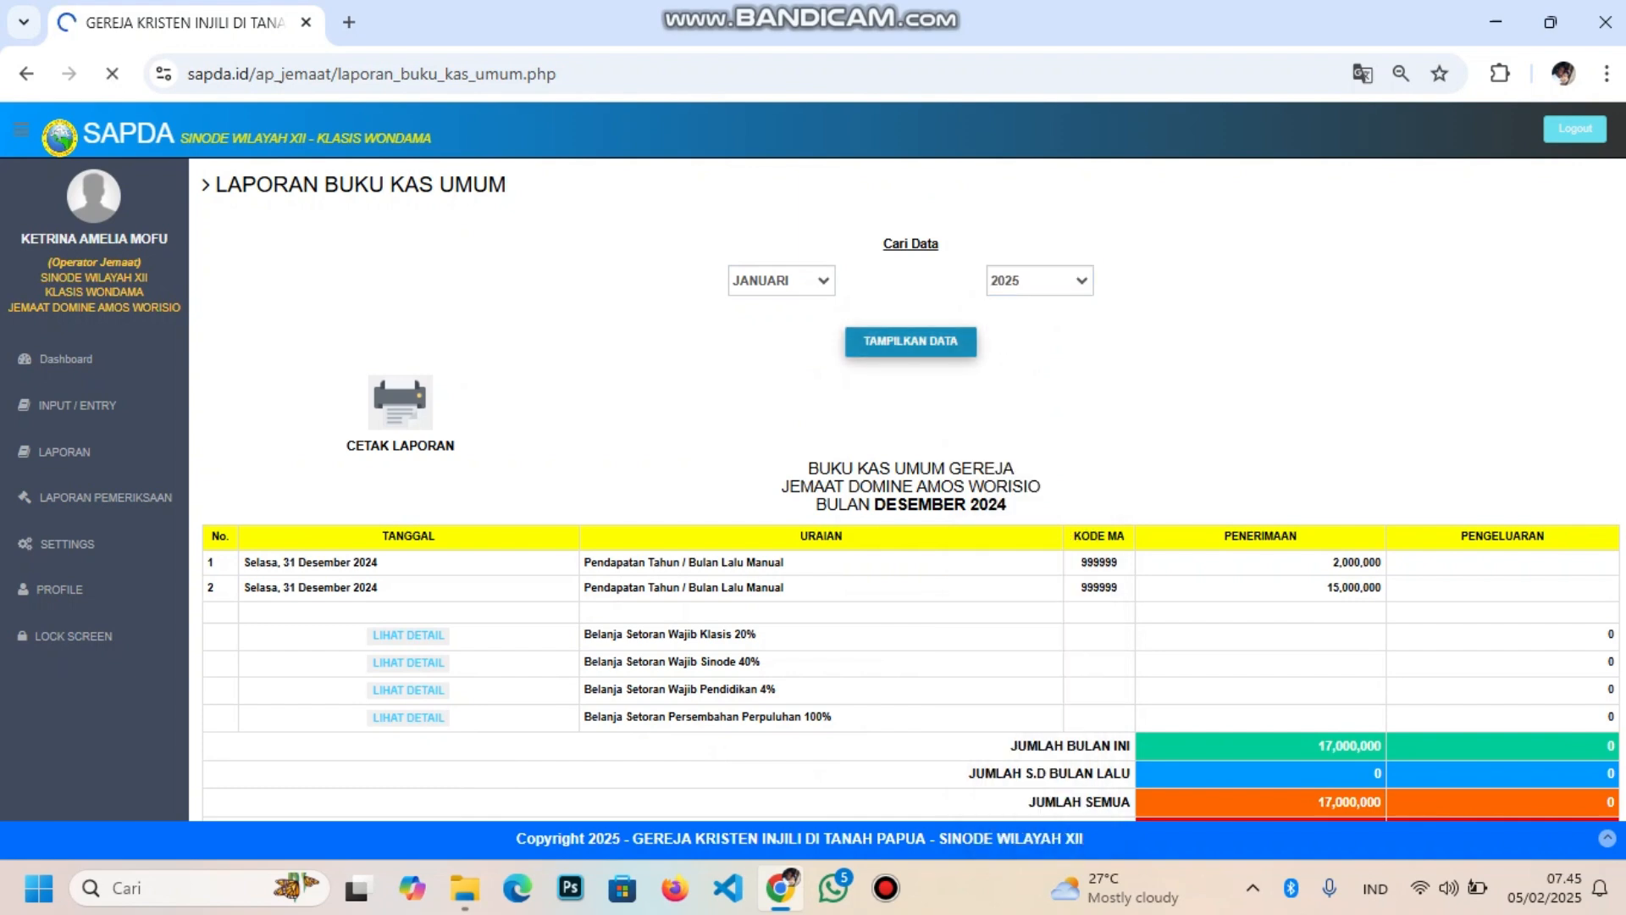
{"action": "scroll", "coordinate": [906, 489], "scroll_direction": "down", "scroll_amount": 5}
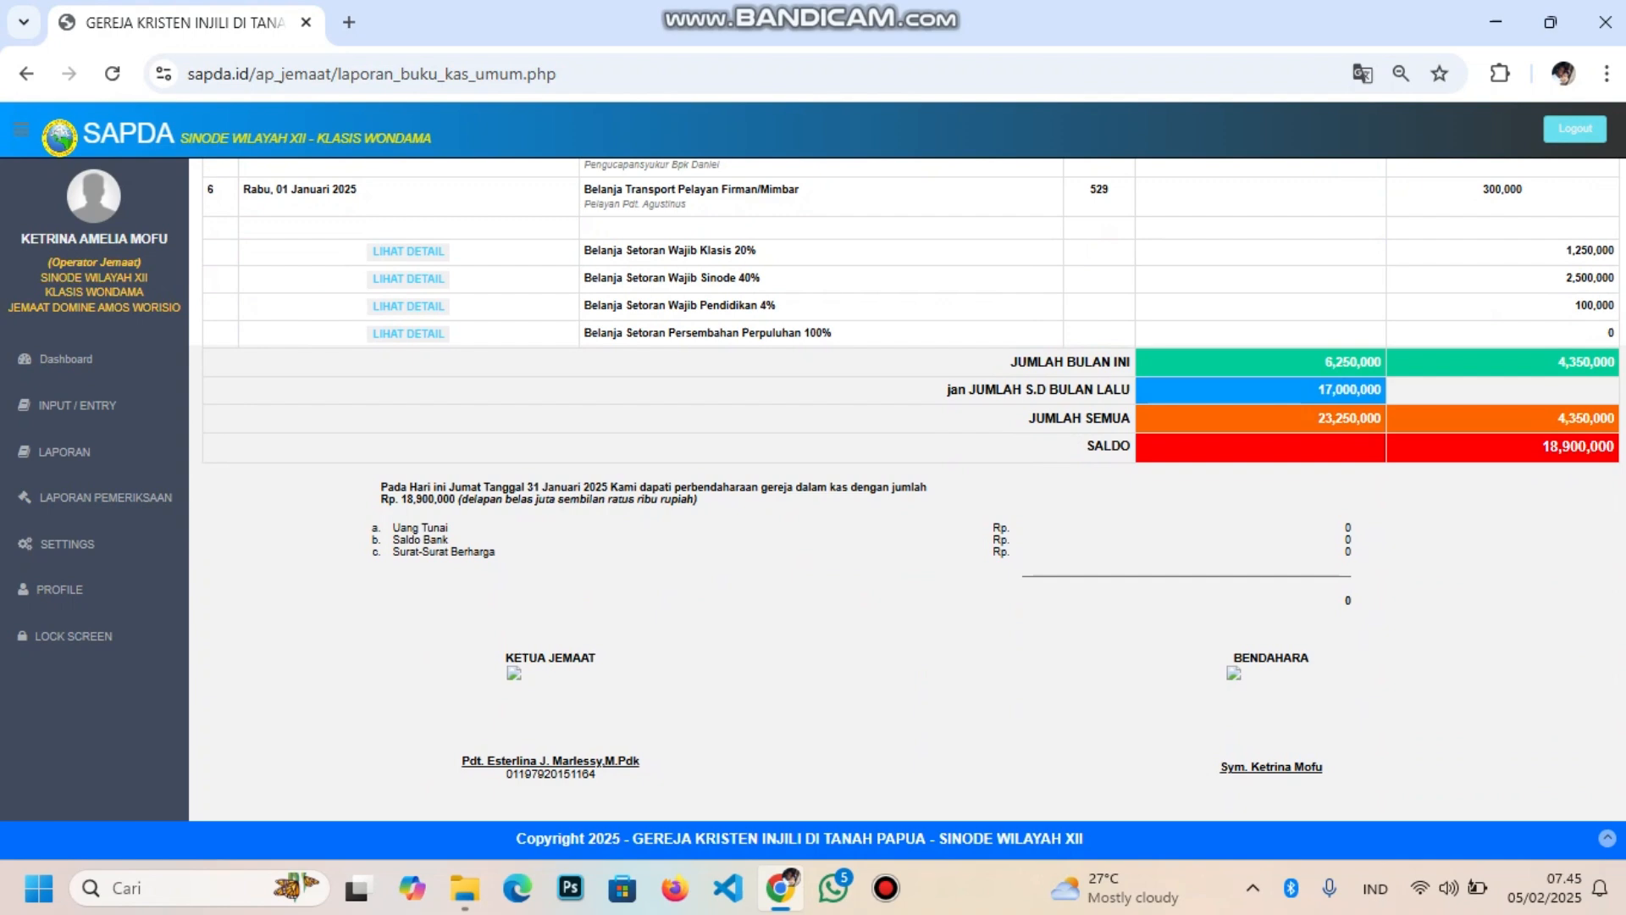
{"action": "scroll", "coordinate": [907, 491], "scroll_direction": "up", "scroll_amount": 5}
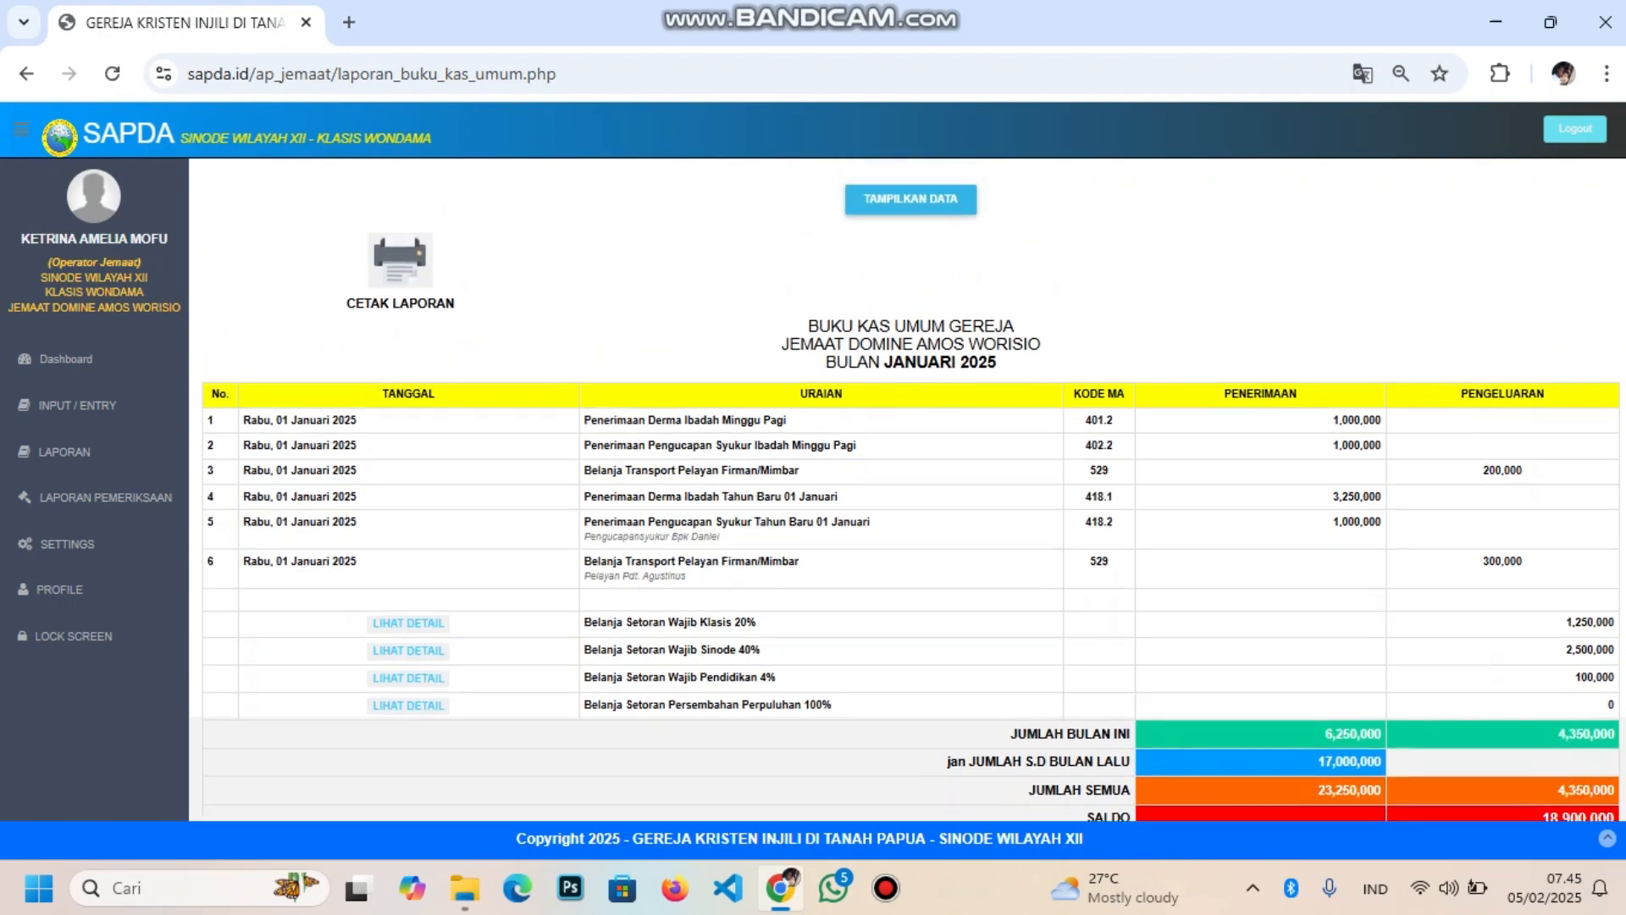
{"action": "scroll", "coordinate": [908, 490], "scroll_direction": "up", "scroll_amount": 1}
{"action": "scroll", "coordinate": [907, 490], "scroll_direction": "down", "scroll_amount": 3}
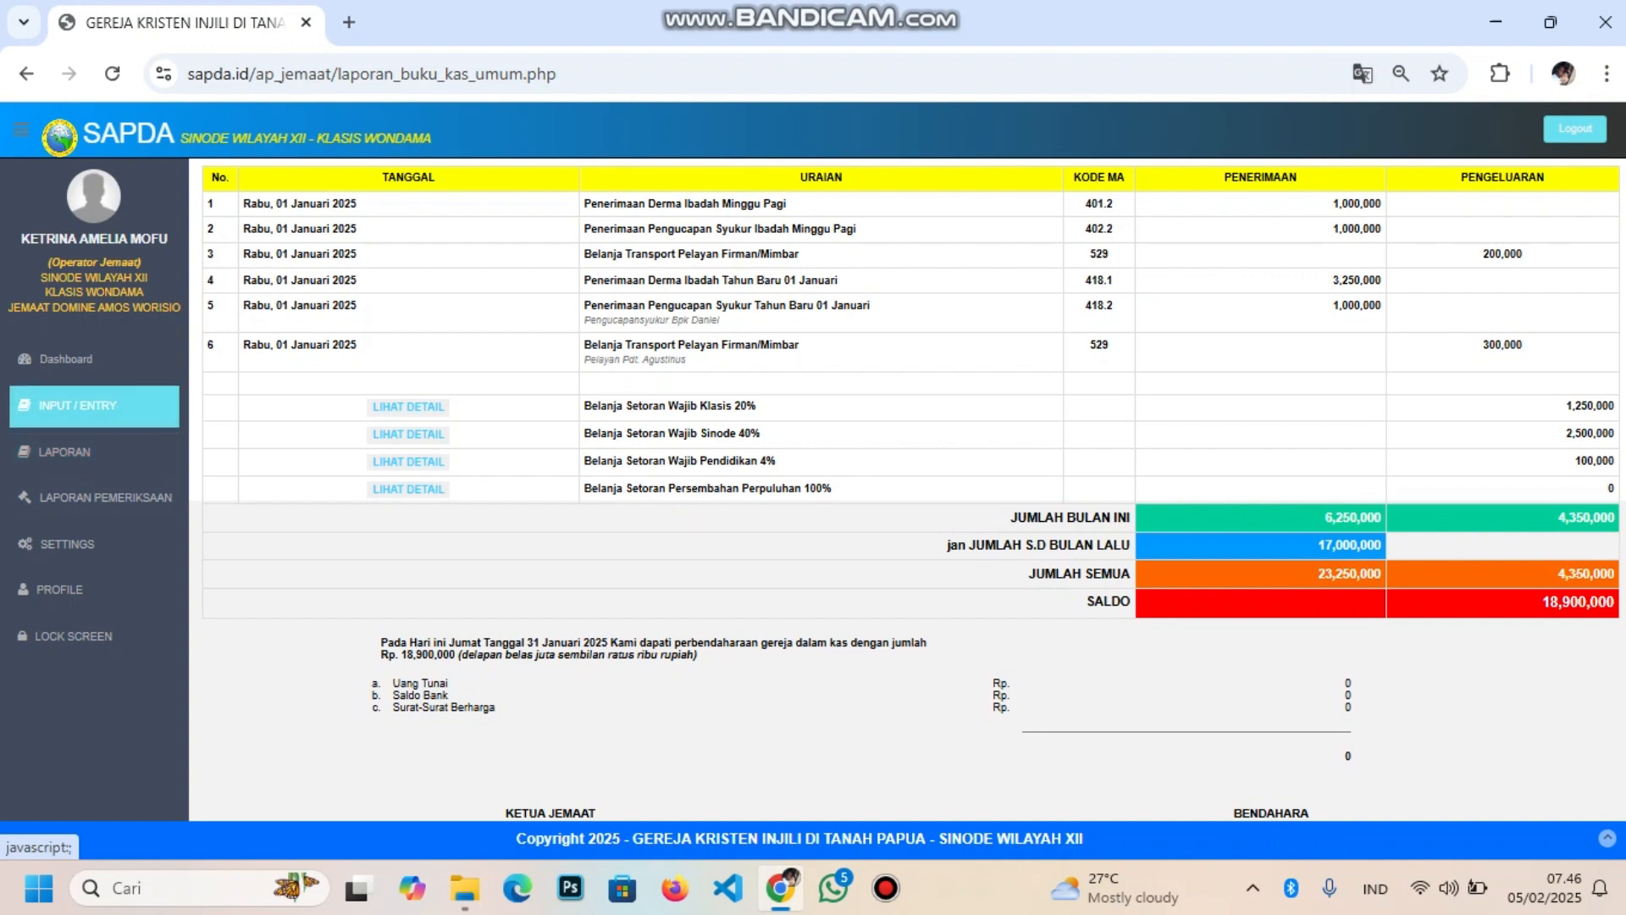
{"action": "left_click", "coordinate": [94, 404]}
Open REG. TUTUP KAS for JANUARI 2025 and review the 18,900,000 saldo with zero denomination counts
{"action": "left_click", "coordinate": [93, 527]}
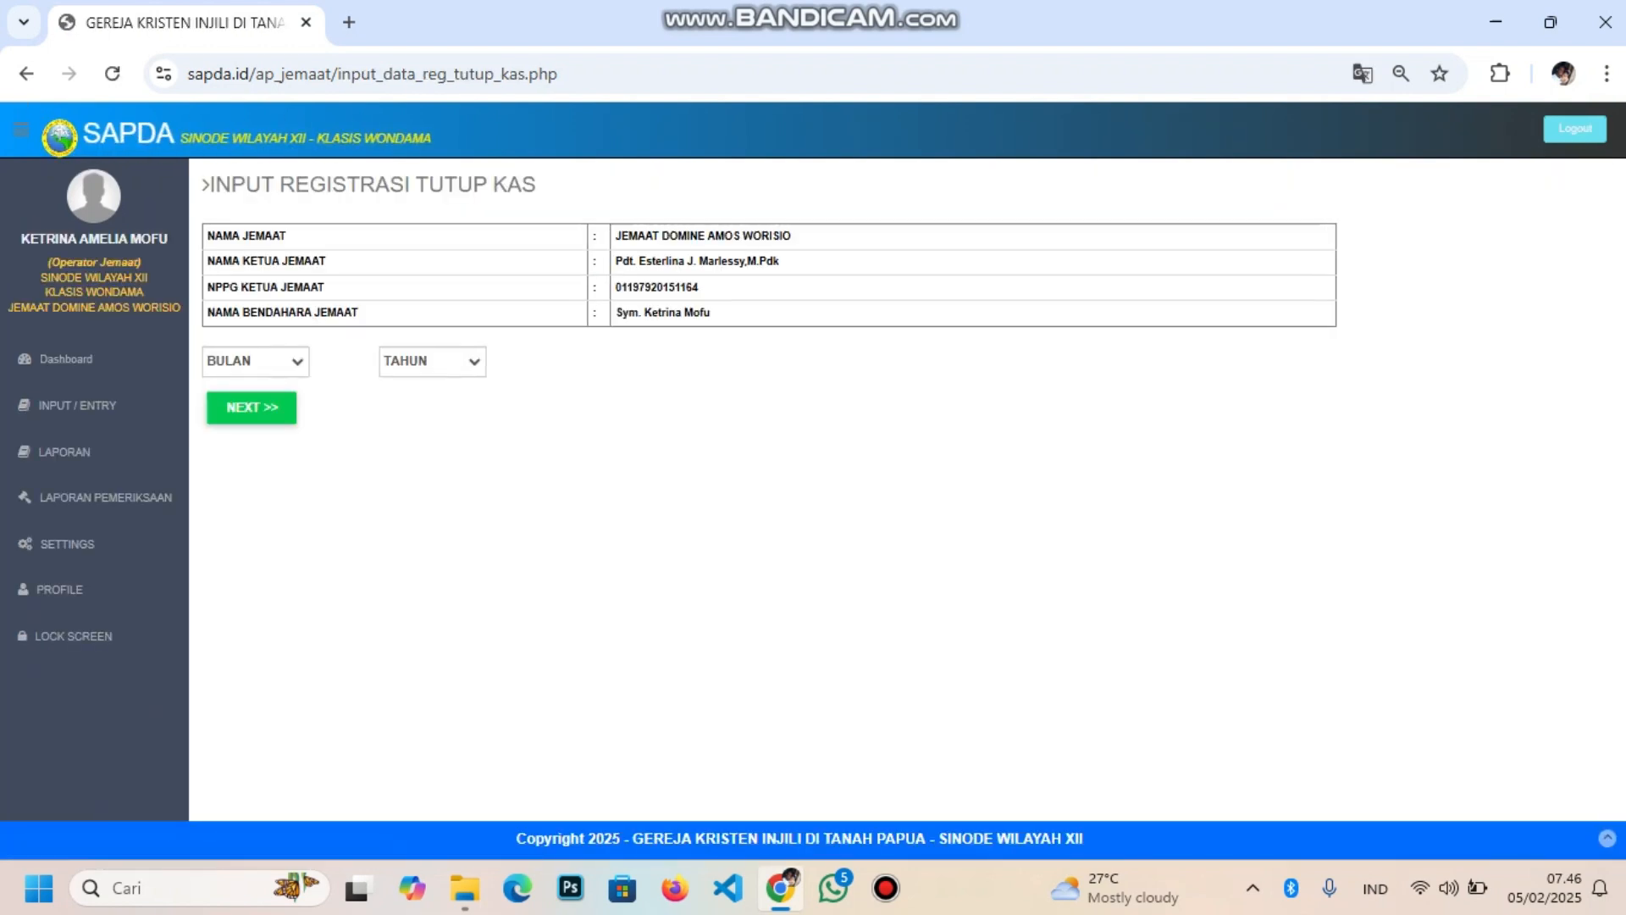
{"action": "left_click", "coordinate": [254, 361]}
{"action": "left_click", "coordinate": [245, 418]}
{"action": "left_click", "coordinate": [432, 361]}
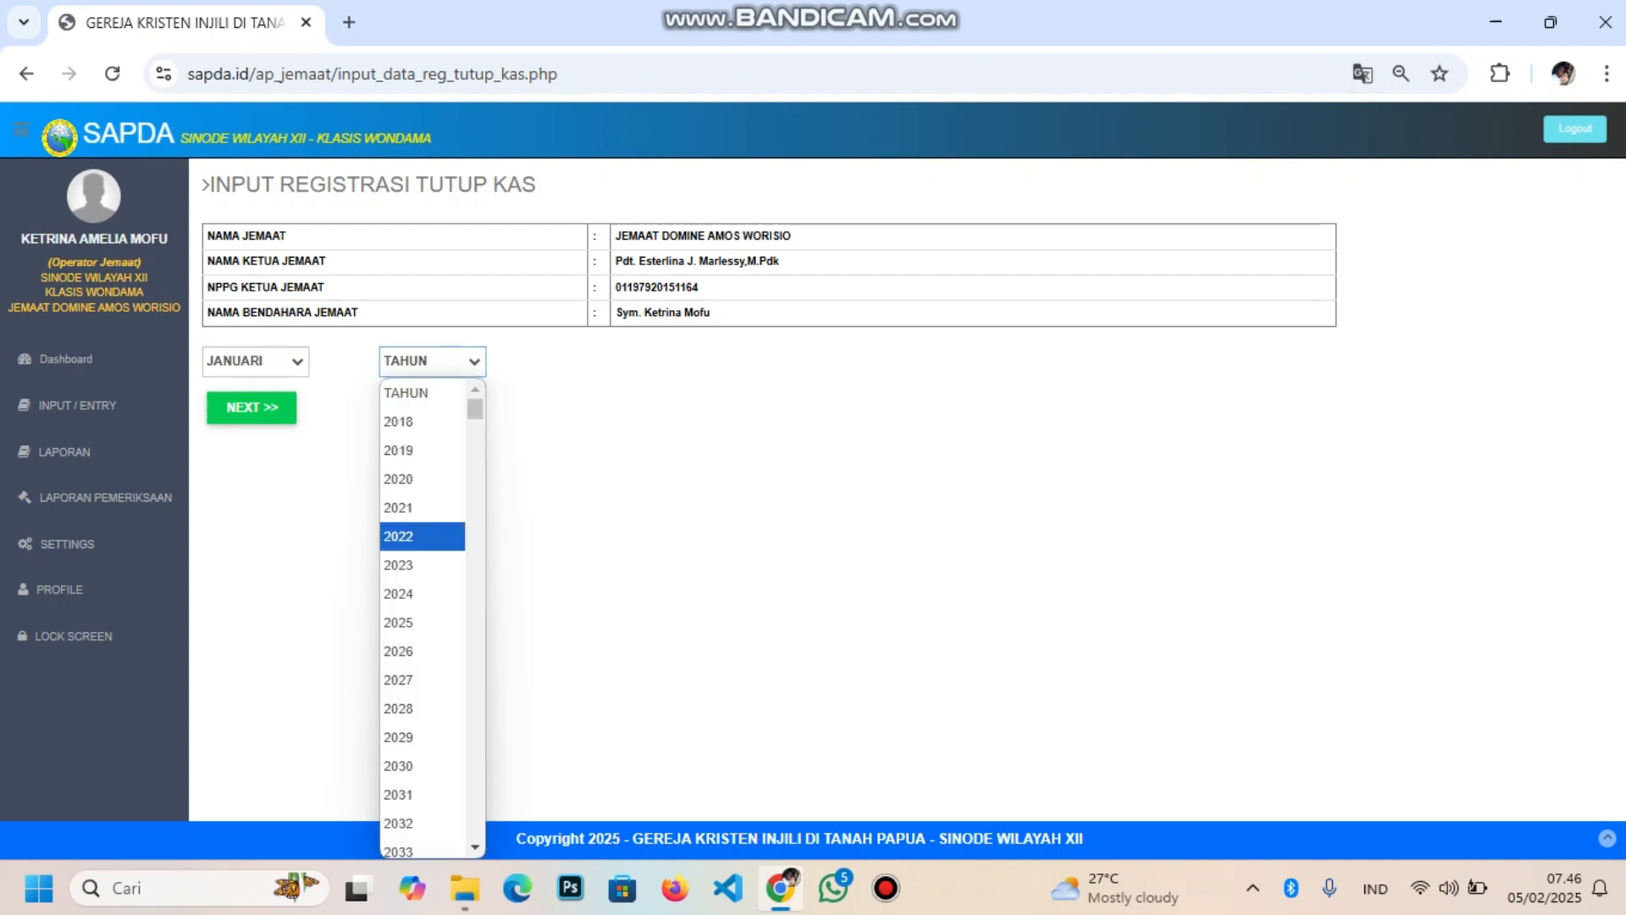
{"action": "left_click", "coordinate": [398, 622]}
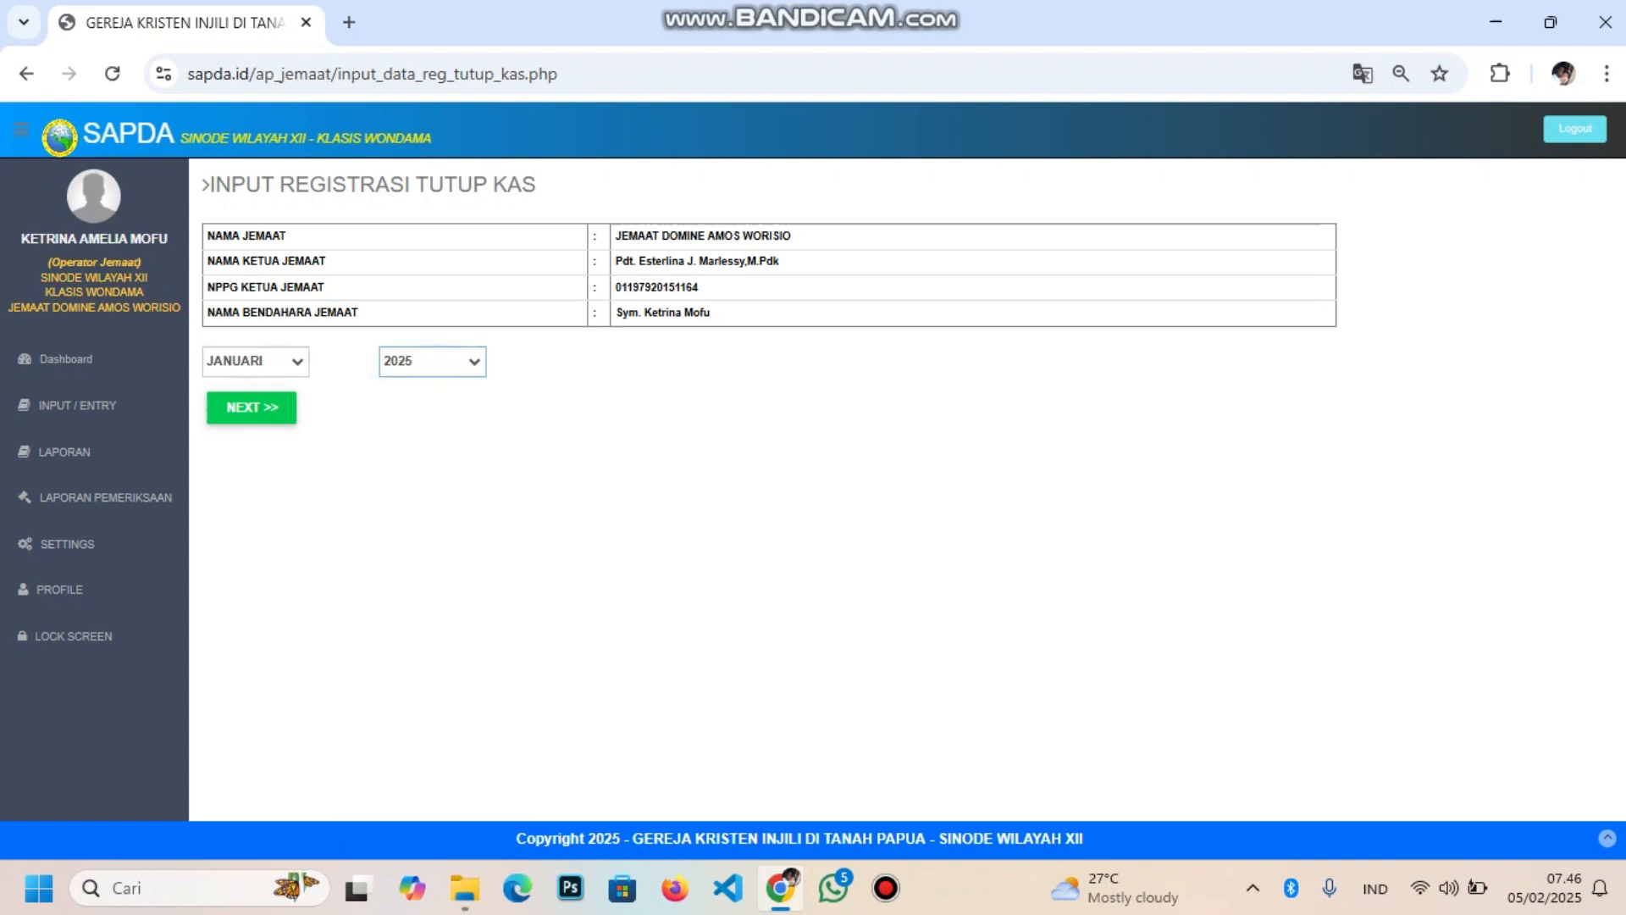
{"action": "left_click", "coordinate": [251, 407]}
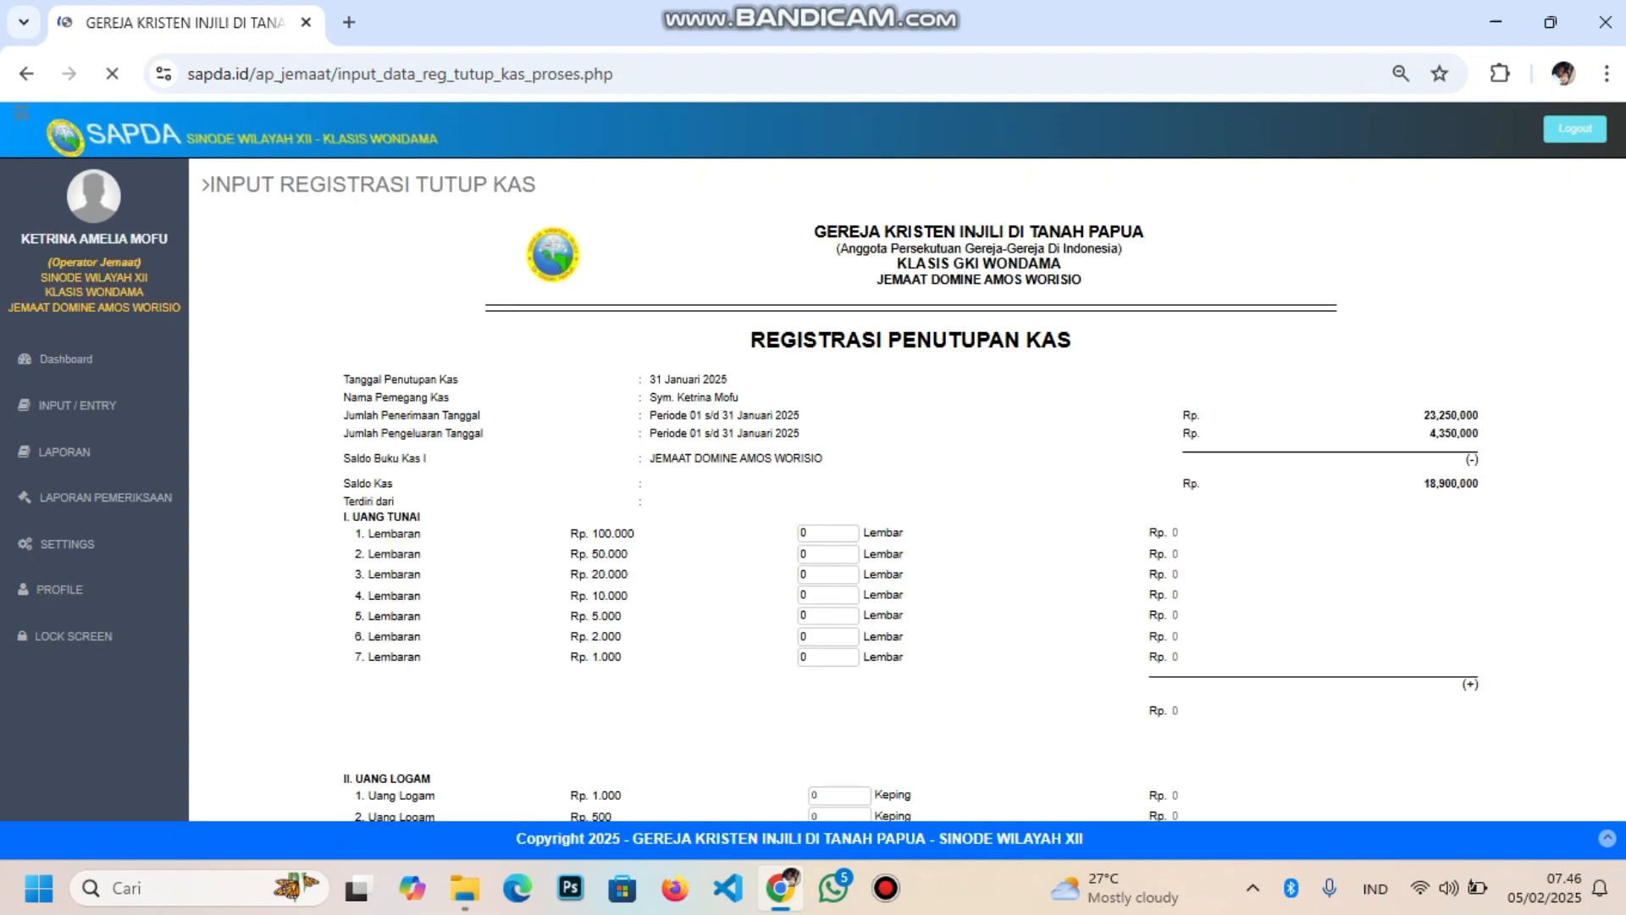
{"action": "scroll", "coordinate": [913, 490], "scroll_direction": "down", "scroll_amount": 2}
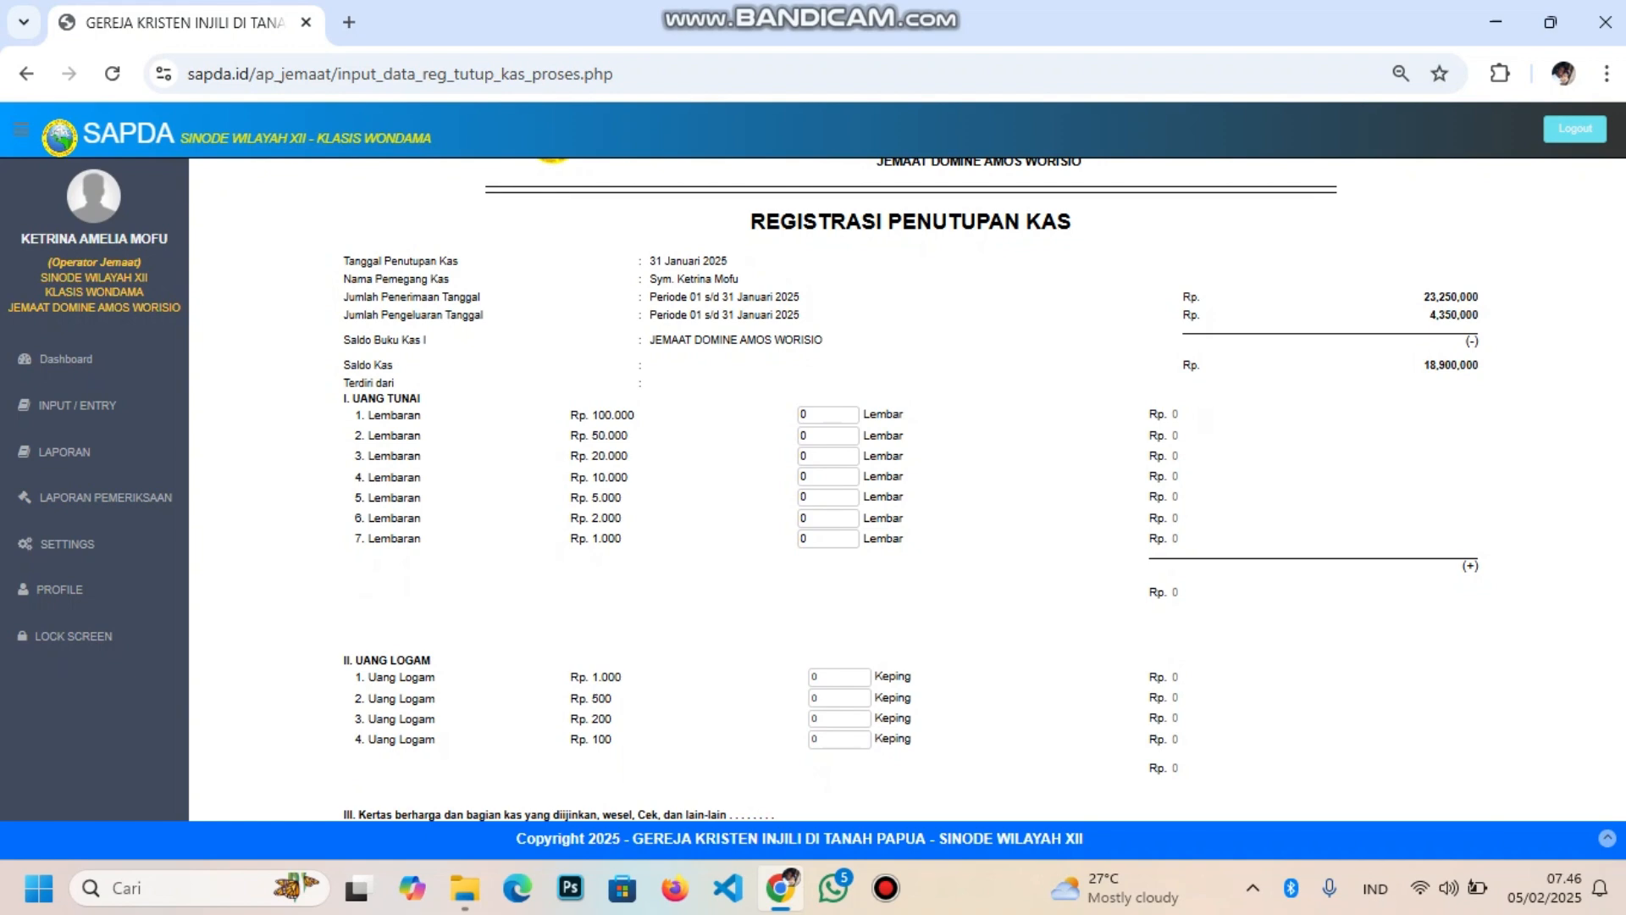
{"action": "scroll", "coordinate": [911, 491], "scroll_direction": "up", "scroll_amount": 2}
{"action": "scroll", "coordinate": [910, 491], "scroll_direction": "down", "scroll_amount": 2}
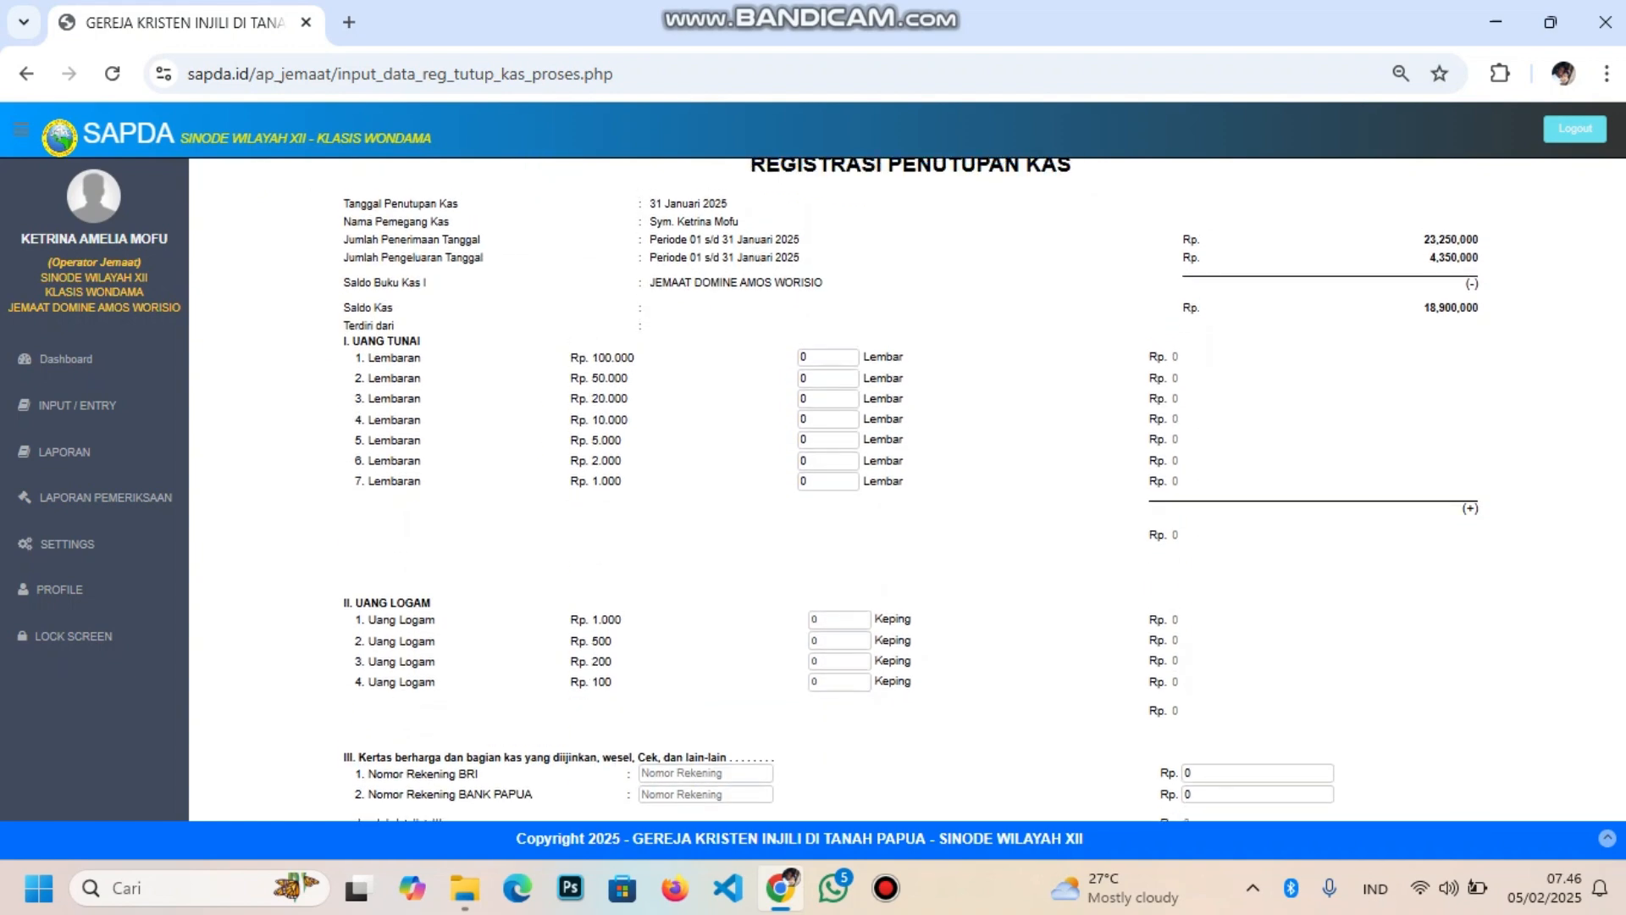
{"action": "scroll", "coordinate": [911, 490], "scroll_direction": "up", "scroll_amount": 1}
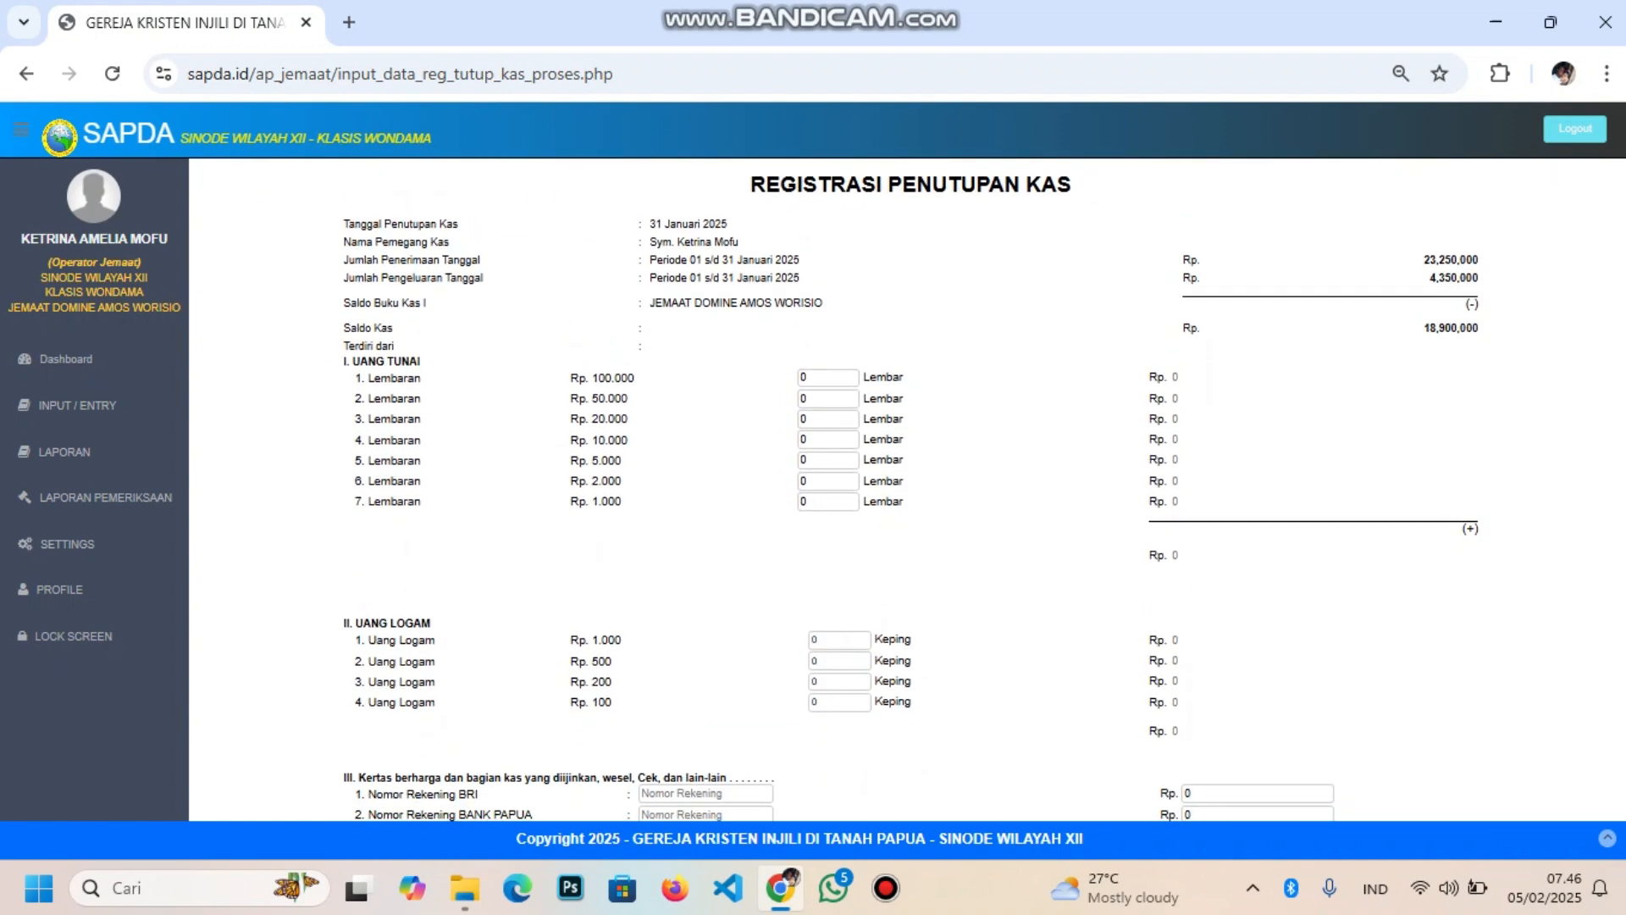
{"action": "scroll", "coordinate": [911, 491], "scroll_direction": "down", "scroll_amount": 4}
{"action": "scroll", "coordinate": [910, 491], "scroll_direction": "up", "scroll_amount": 3}
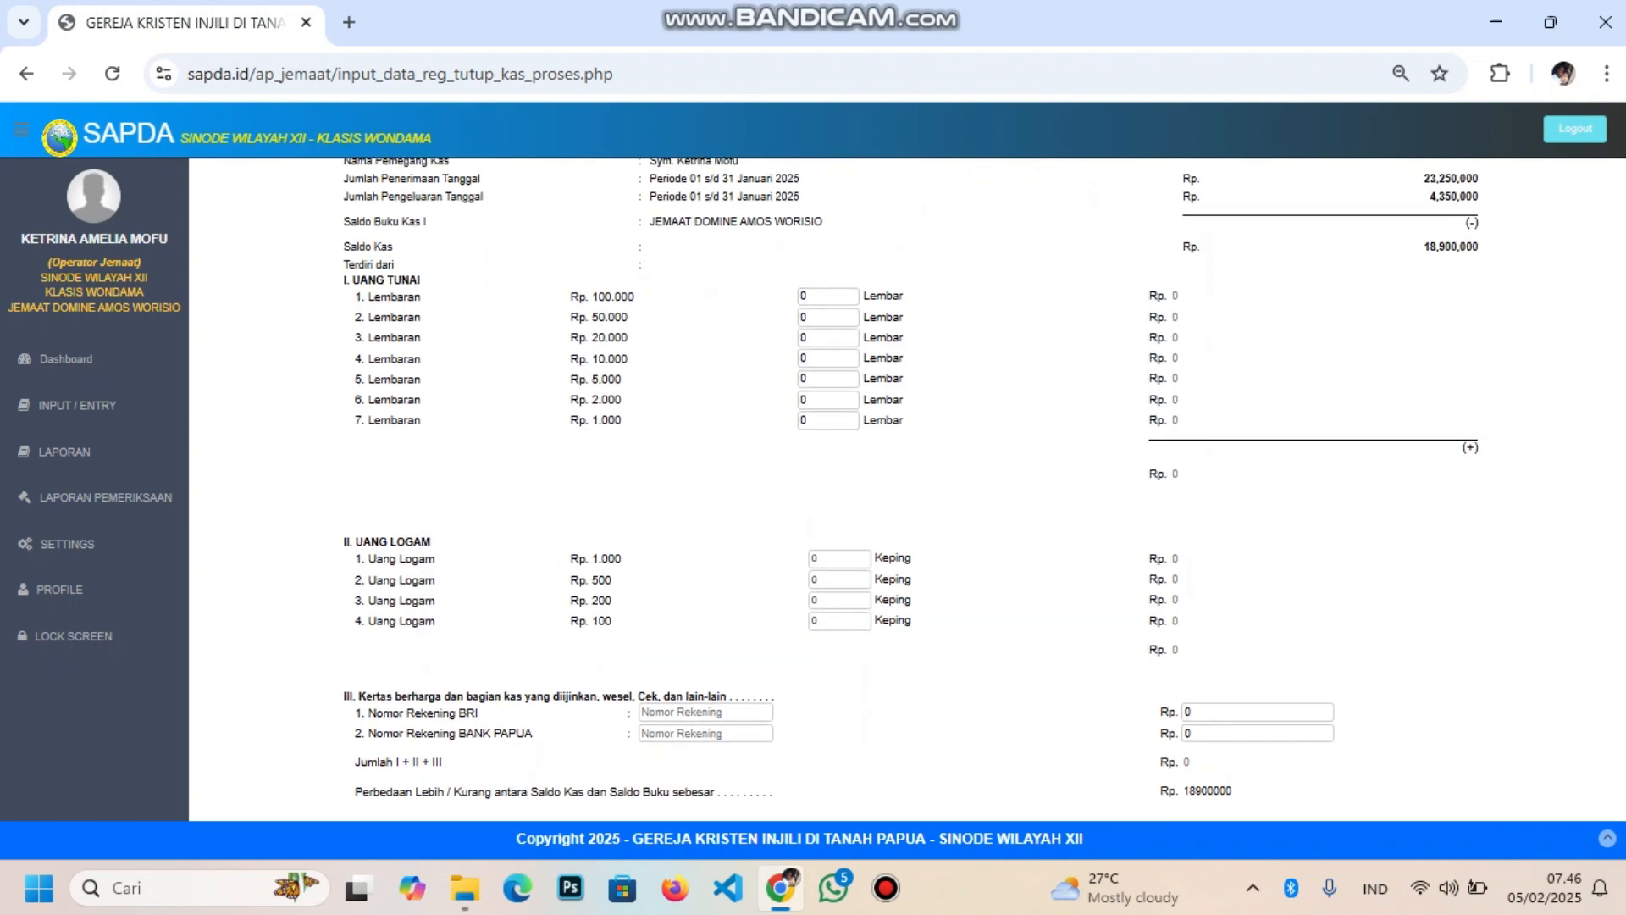
Enter 80 notes of Rp 100.000 and 200 notes of Rp 50.000, totalling 18,000,000 in banknotes
{"action": "left_click", "coordinate": [822, 297]}
{"action": "key", "text": "ctrl+a"}
{"action": "type", "text": "80"}
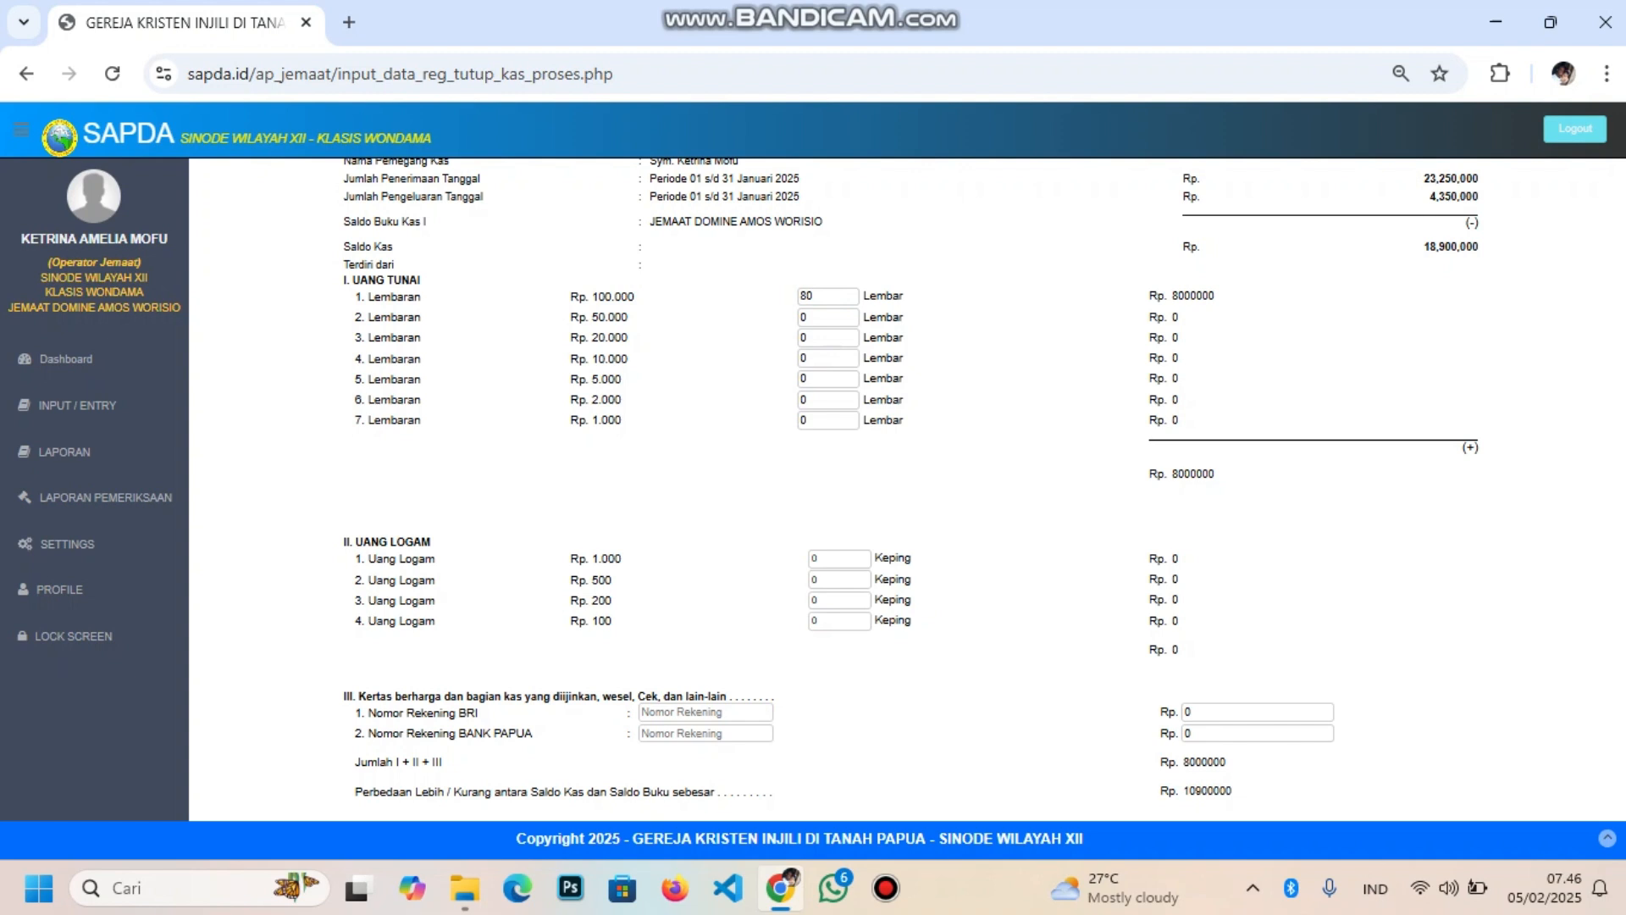
{"action": "key", "text": "Tab"}
{"action": "type", "text": "100"}
{"action": "left_click", "coordinate": [812, 317]}
{"action": "key", "text": "Left"}
{"action": "key", "text": "BackSpace"}
{"action": "type", "text": "2"}
Fill in the BRI account number and record 900000 as its amount, making the difference 0
{"action": "scroll", "coordinate": [911, 489], "scroll_direction": "down", "scroll_amount": 2}
{"action": "scroll", "coordinate": [911, 489], "scroll_direction": "up", "scroll_amount": 2}
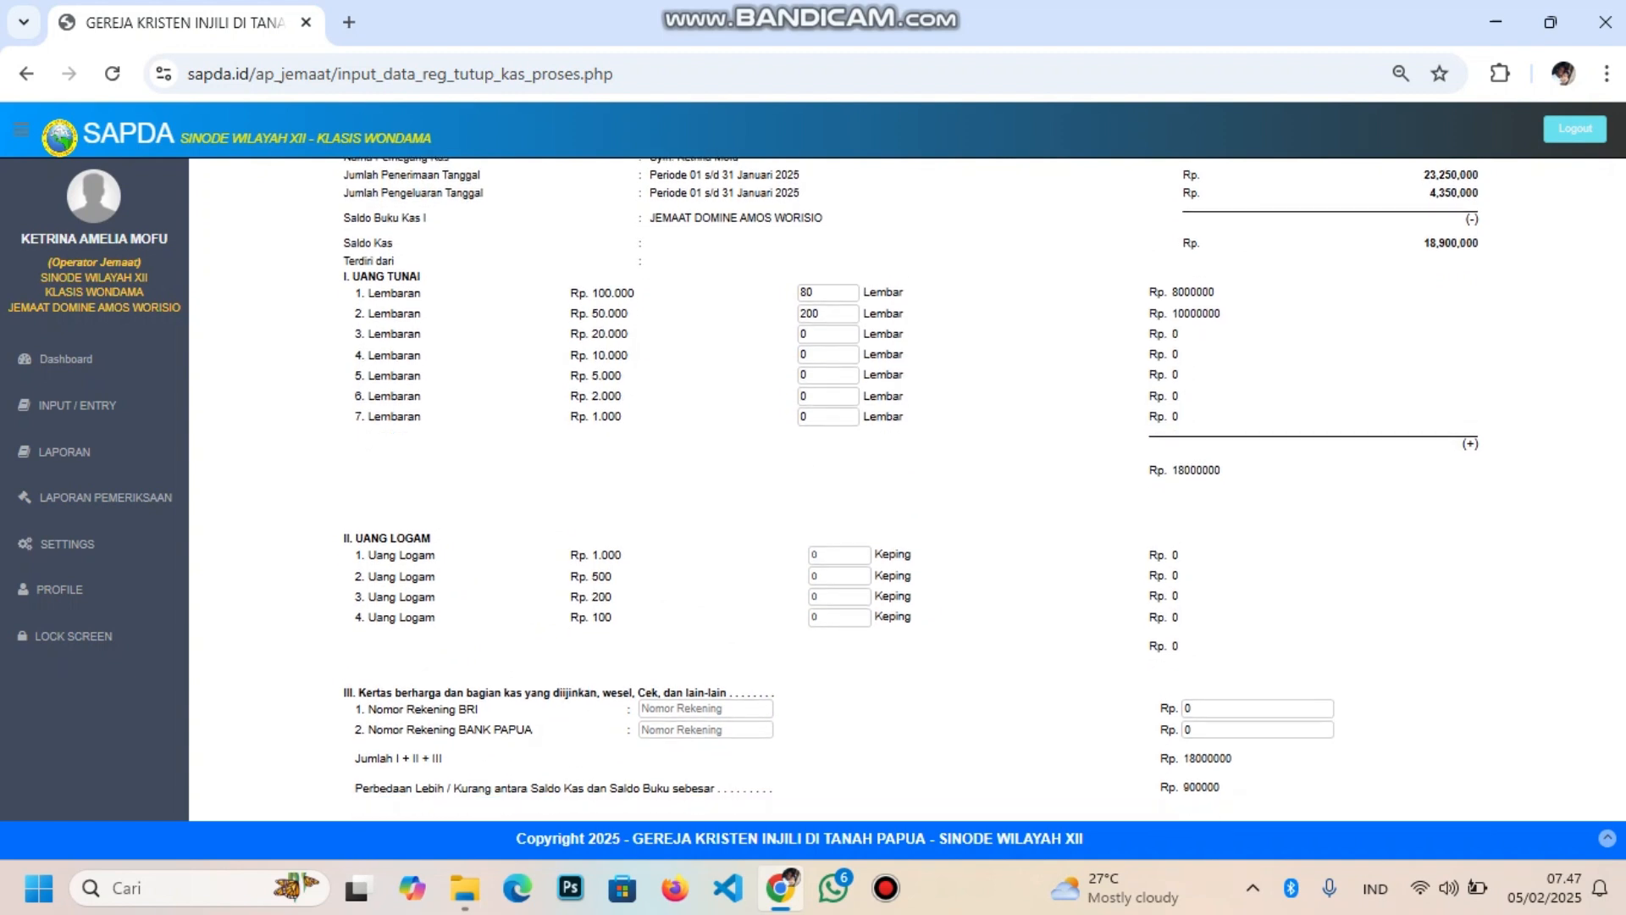
{"action": "scroll", "coordinate": [911, 489], "scroll_direction": "down", "scroll_amount": 2}
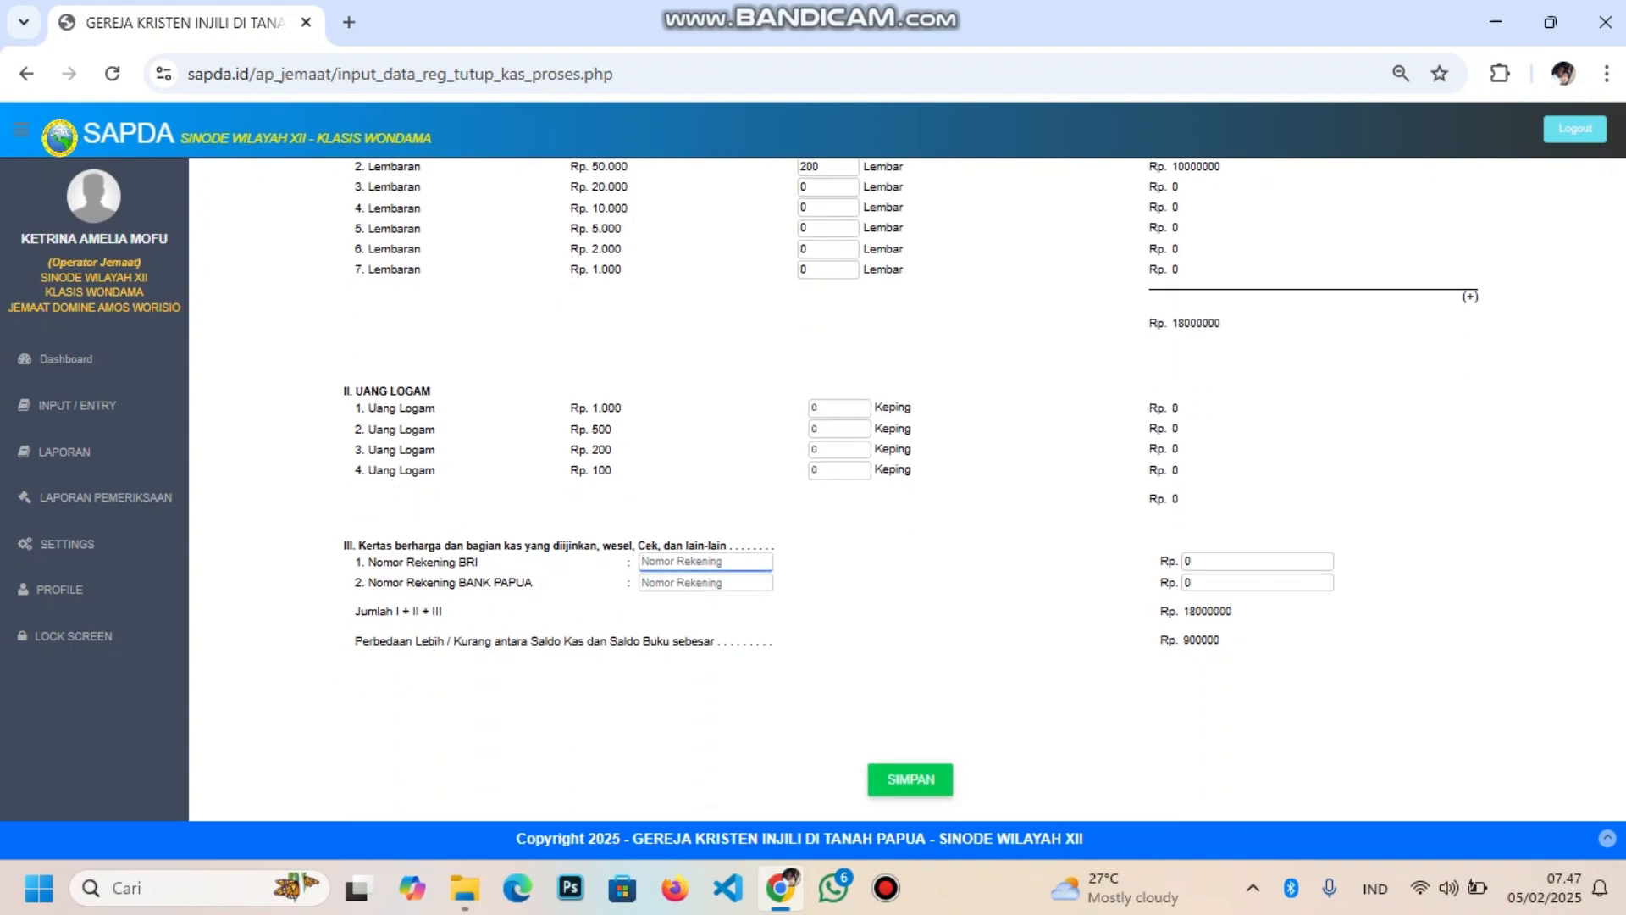
{"action": "key", "text": "Tab"}
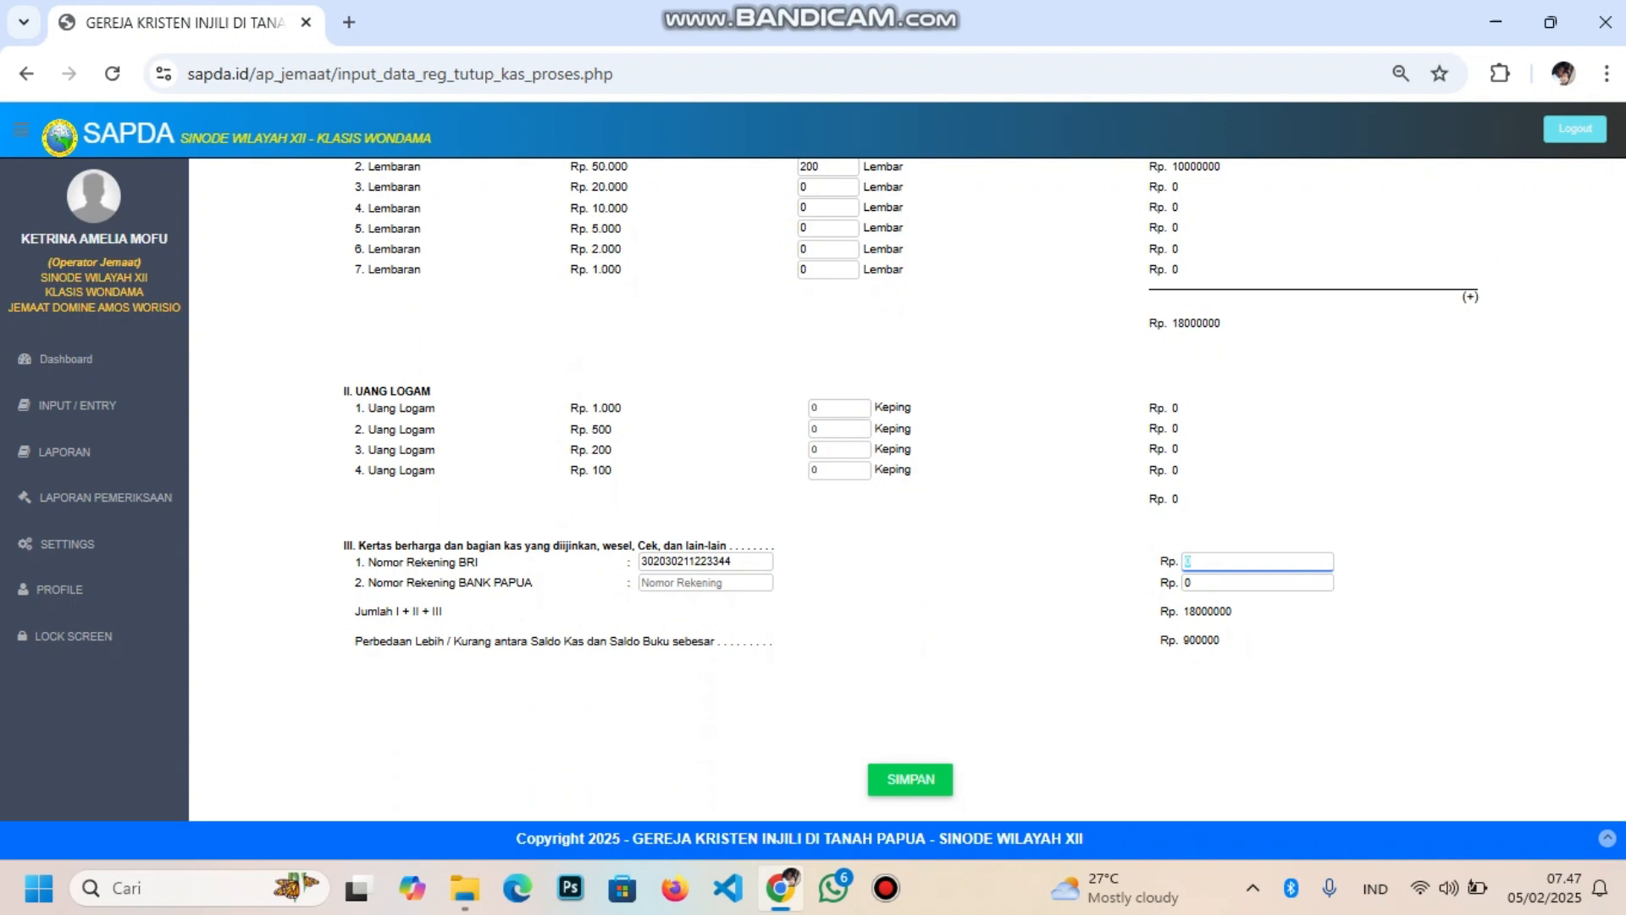
{"action": "type", "text": "900000"}
{"action": "key", "text": "Tab"}
{"action": "double_click", "coordinate": [1178, 642]}
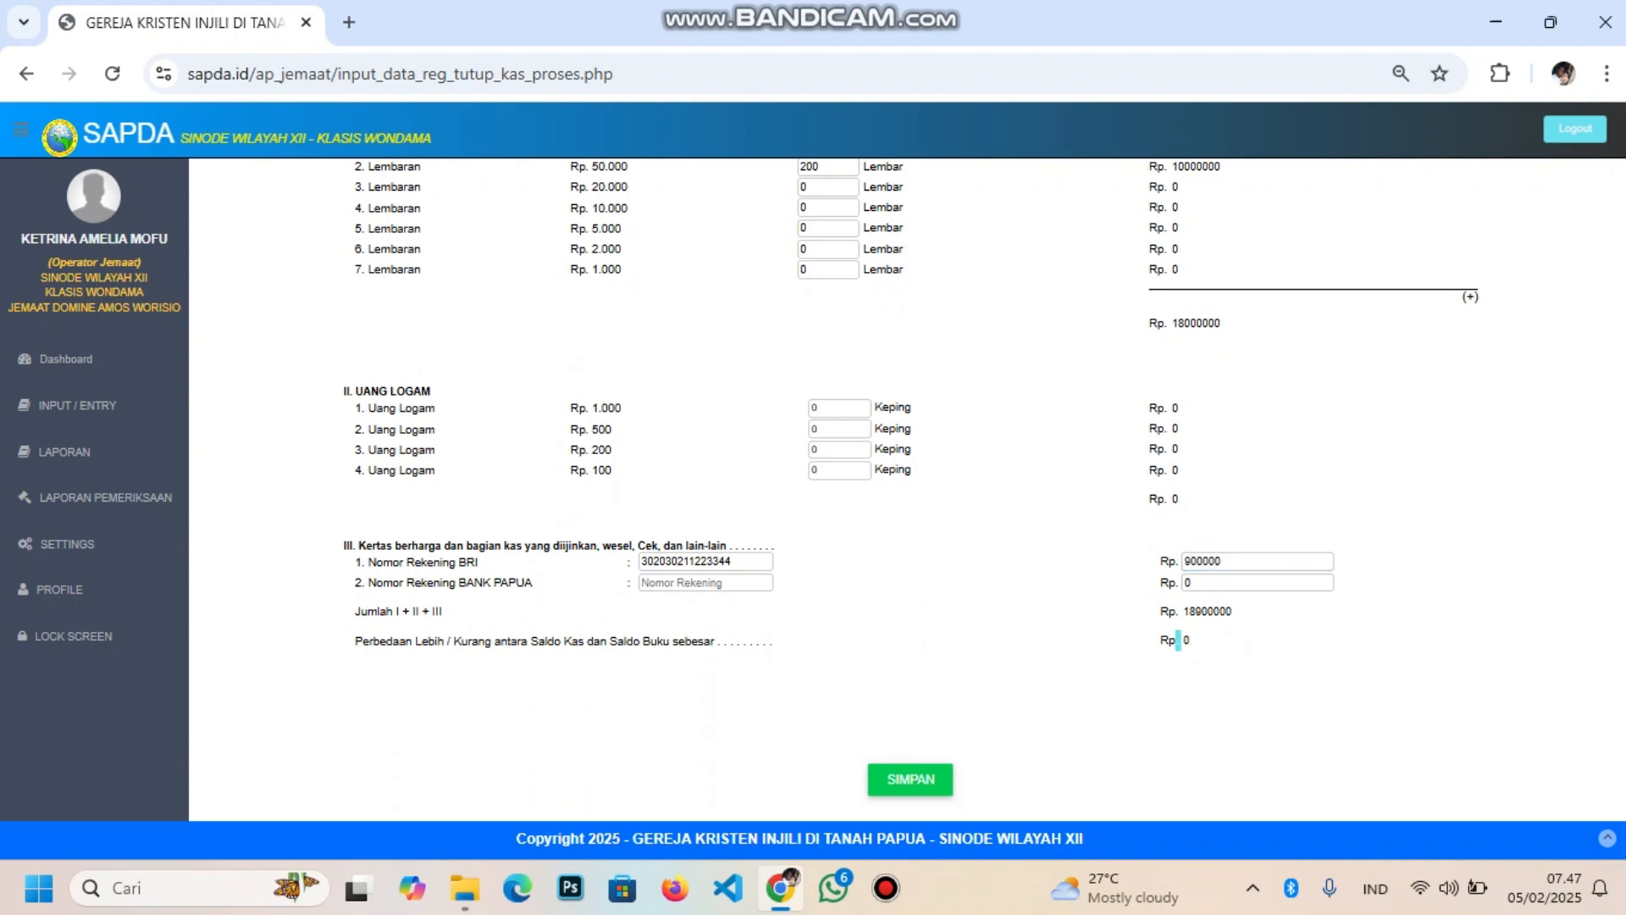
Check the 18,900,000 cash balance and change the Rp 50.000 note count from 200 to 100
{"action": "left_click", "coordinate": [1178, 641]}
{"action": "scroll", "coordinate": [909, 488], "scroll_direction": "up", "scroll_amount": 5}
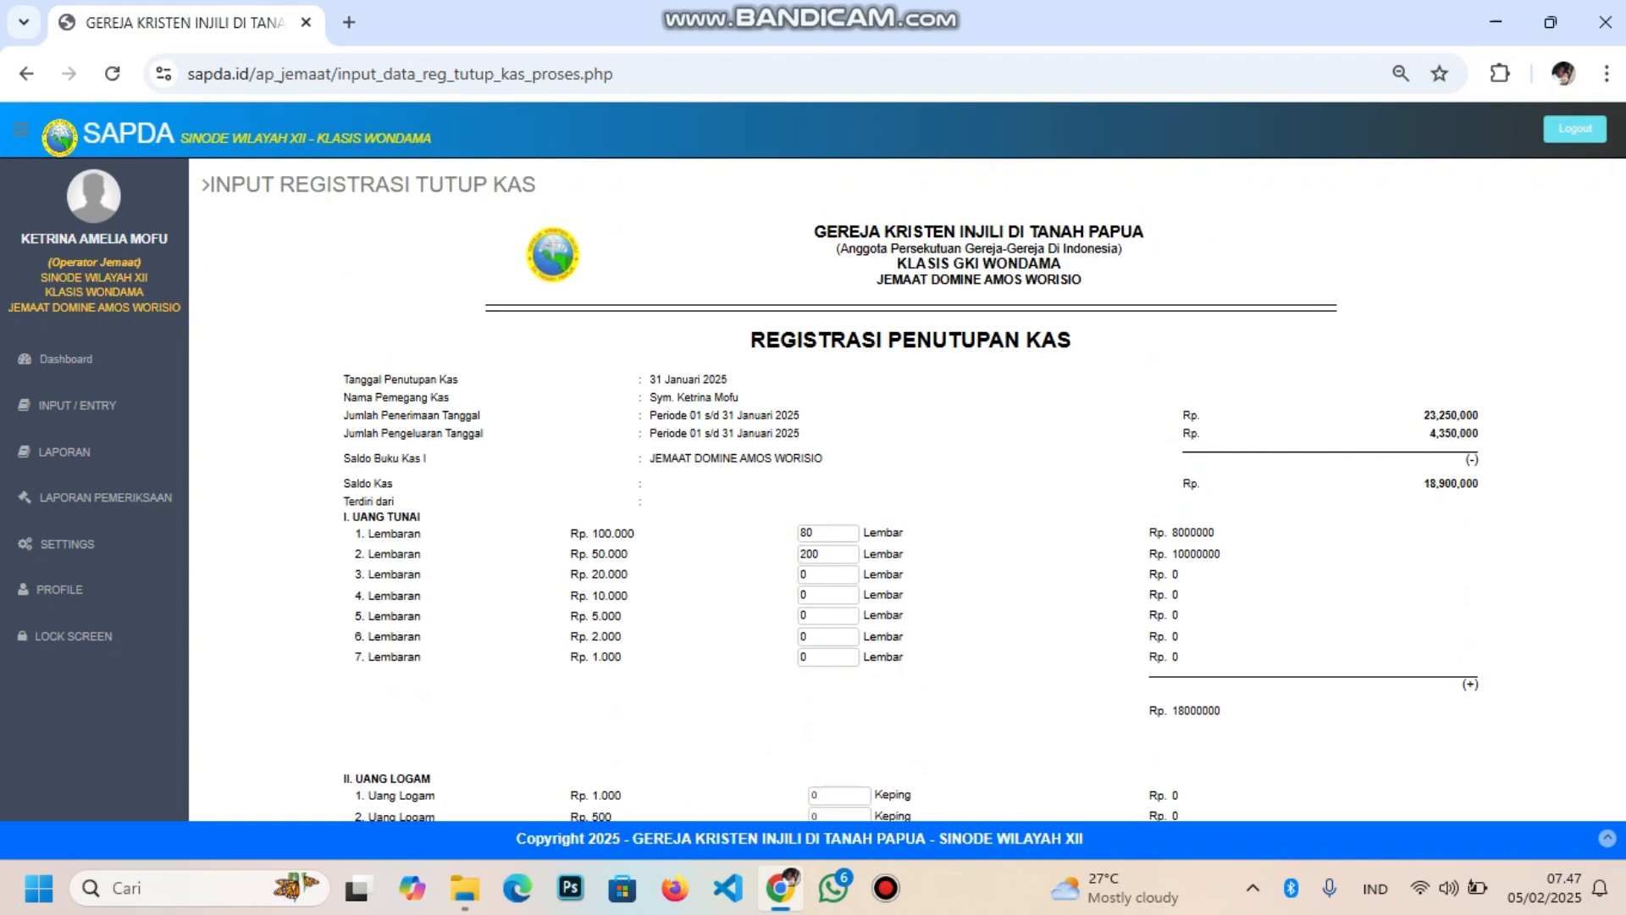
{"action": "scroll", "coordinate": [909, 489], "scroll_direction": "down", "scroll_amount": 3}
{"action": "scroll", "coordinate": [908, 489], "scroll_direction": "up", "scroll_amount": 1}
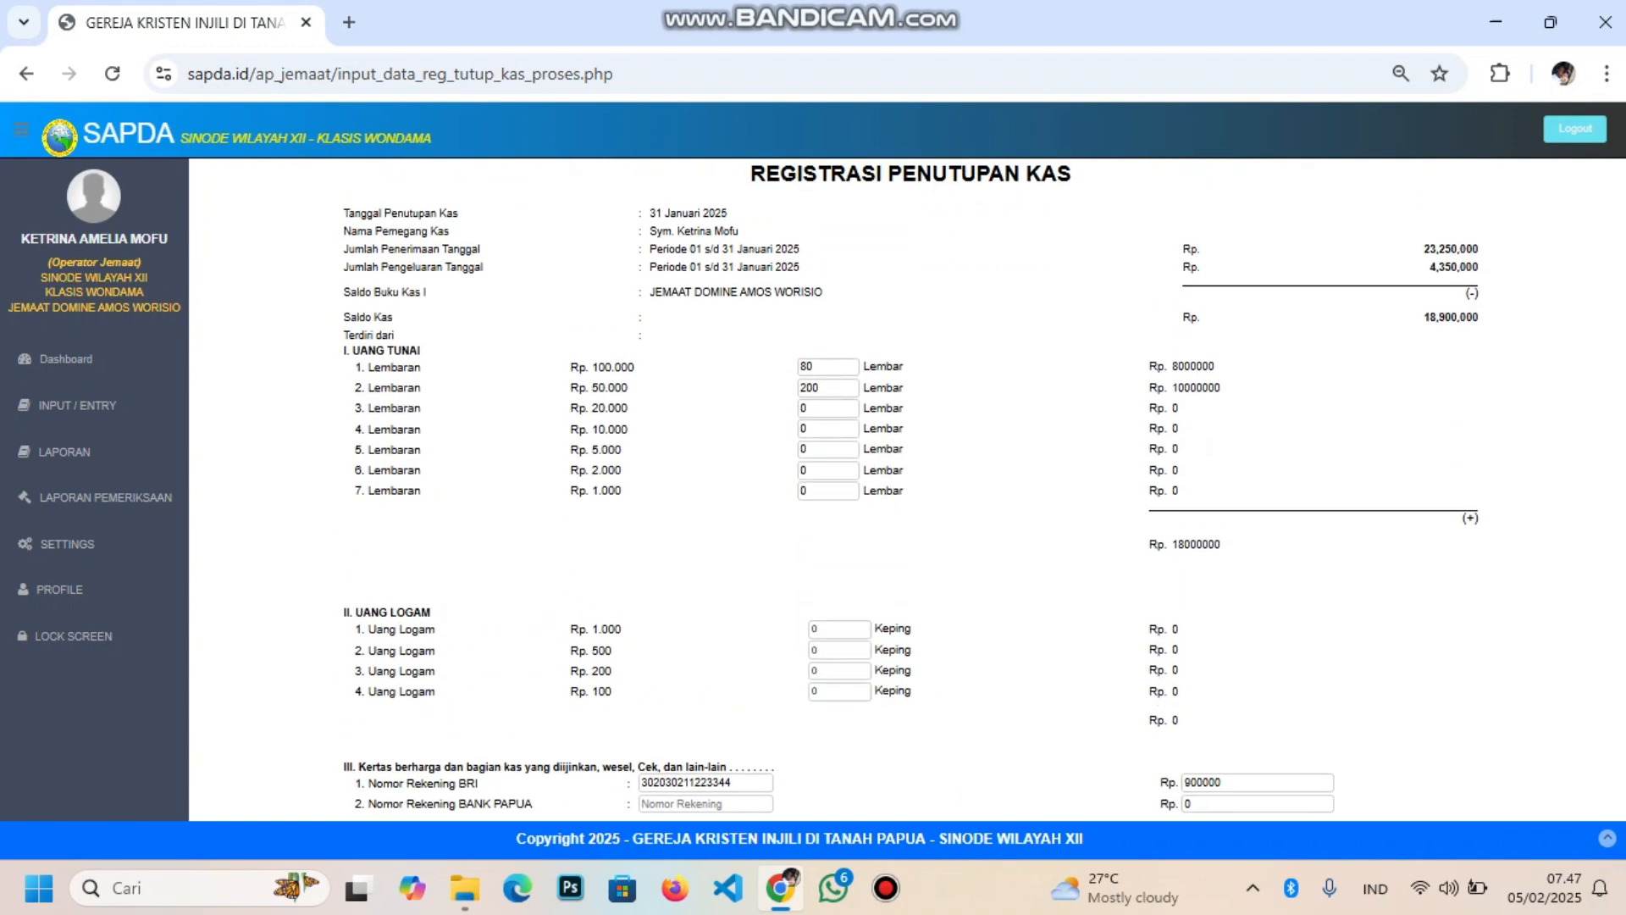
{"action": "left_click_drag", "start_coordinate": [1425, 318], "coordinate": [1484, 320]}
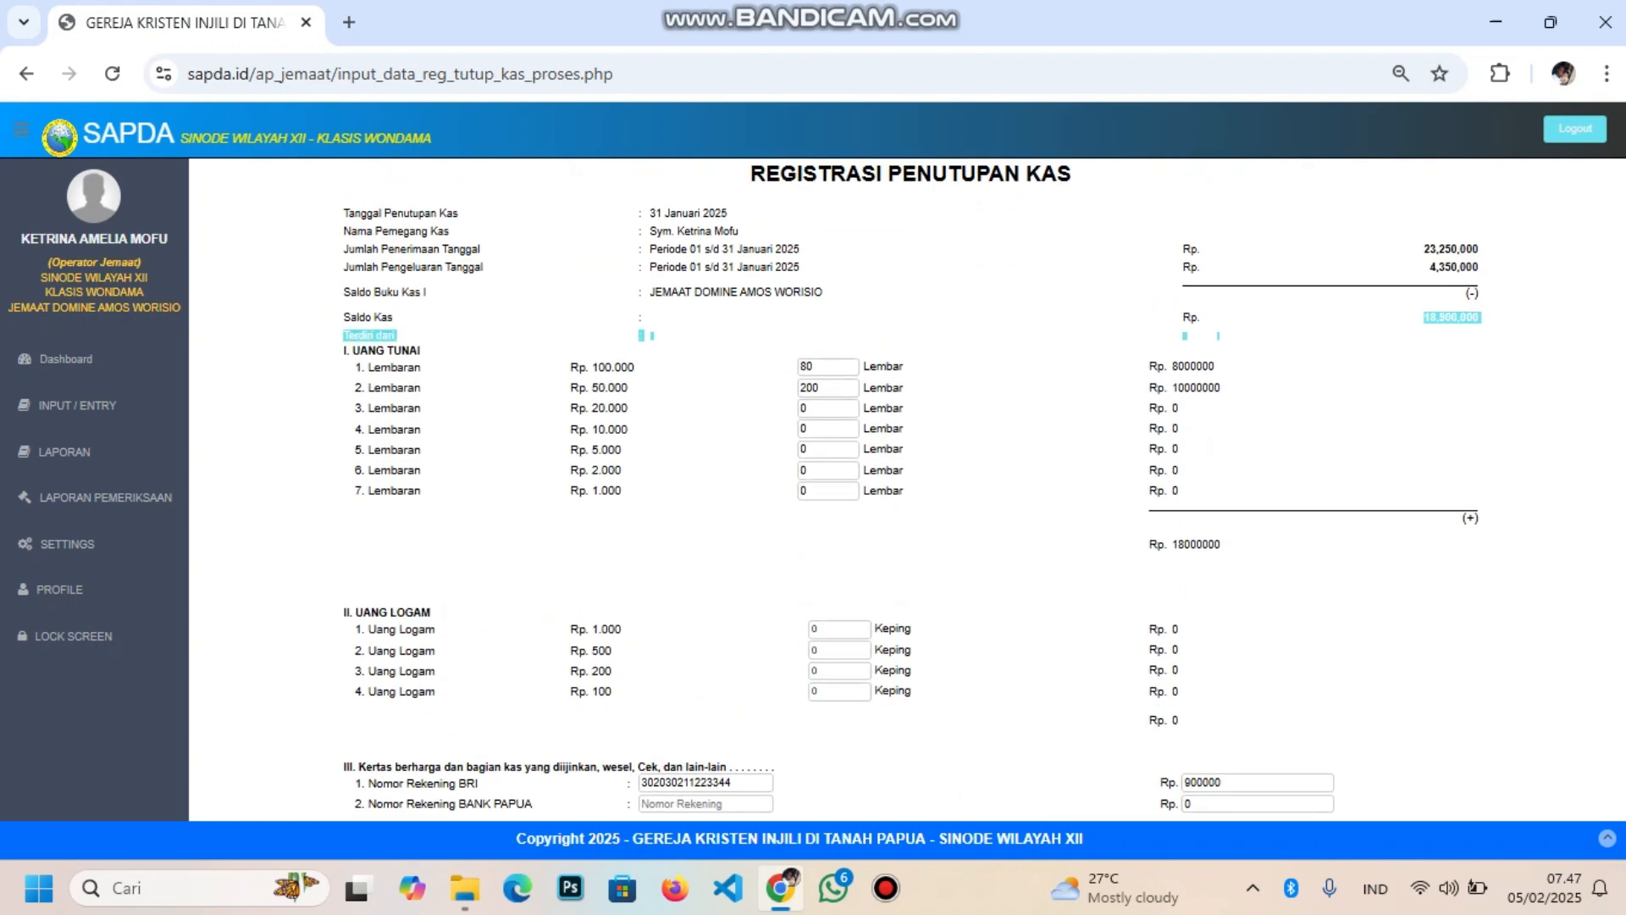
{"action": "left_click", "coordinate": [1484, 321]}
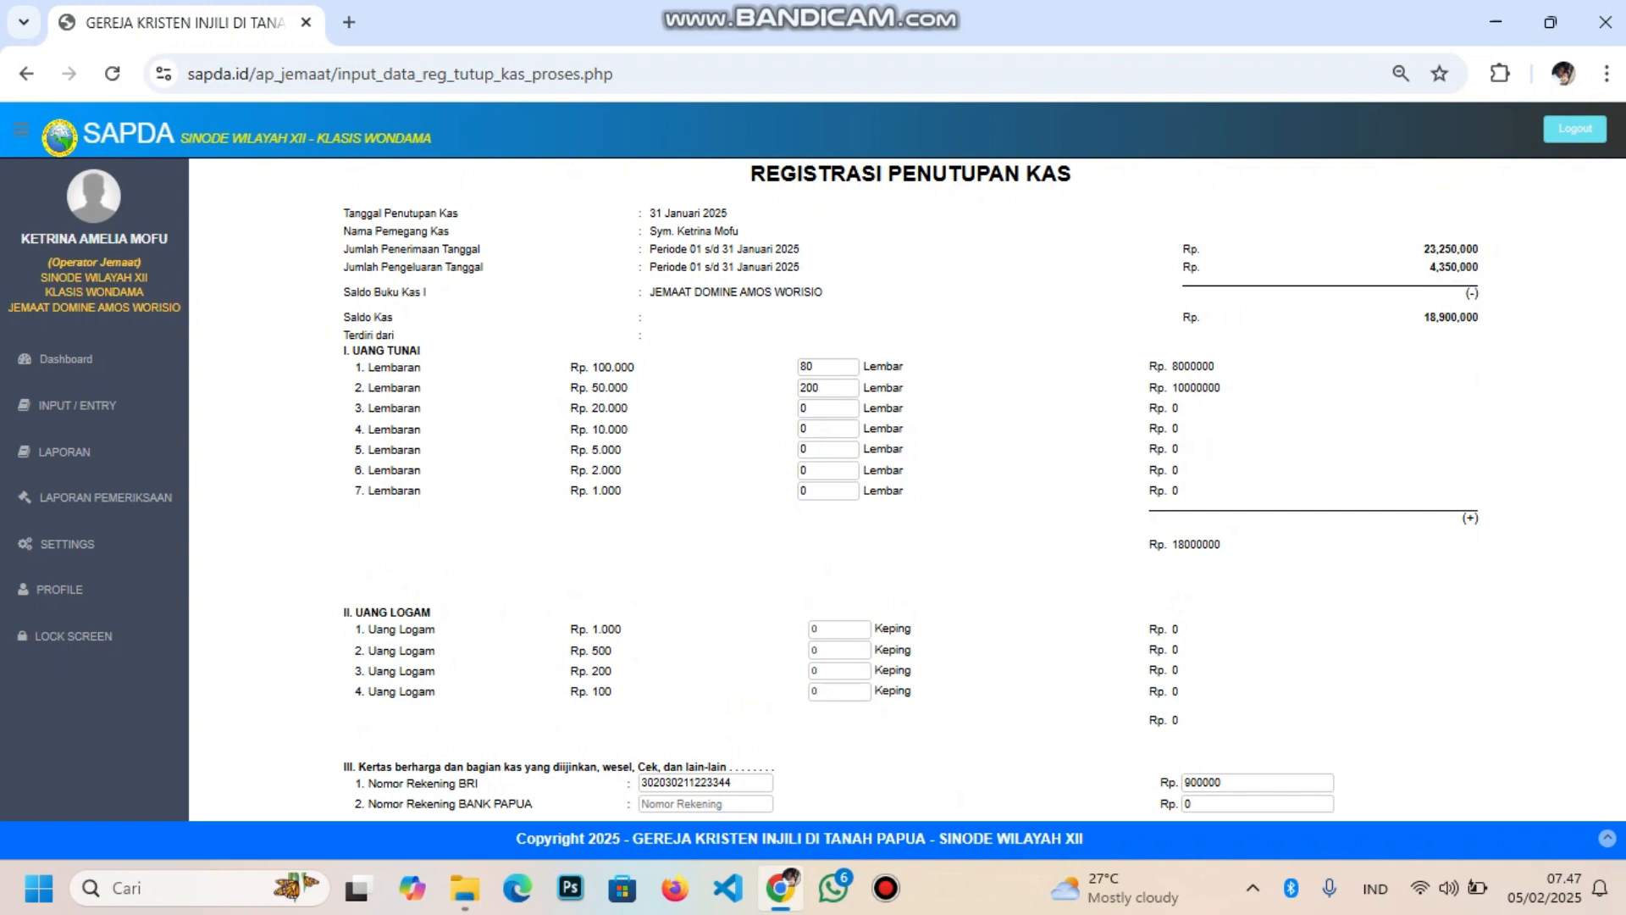
{"action": "scroll", "coordinate": [908, 489], "scroll_direction": "down", "scroll_amount": 2}
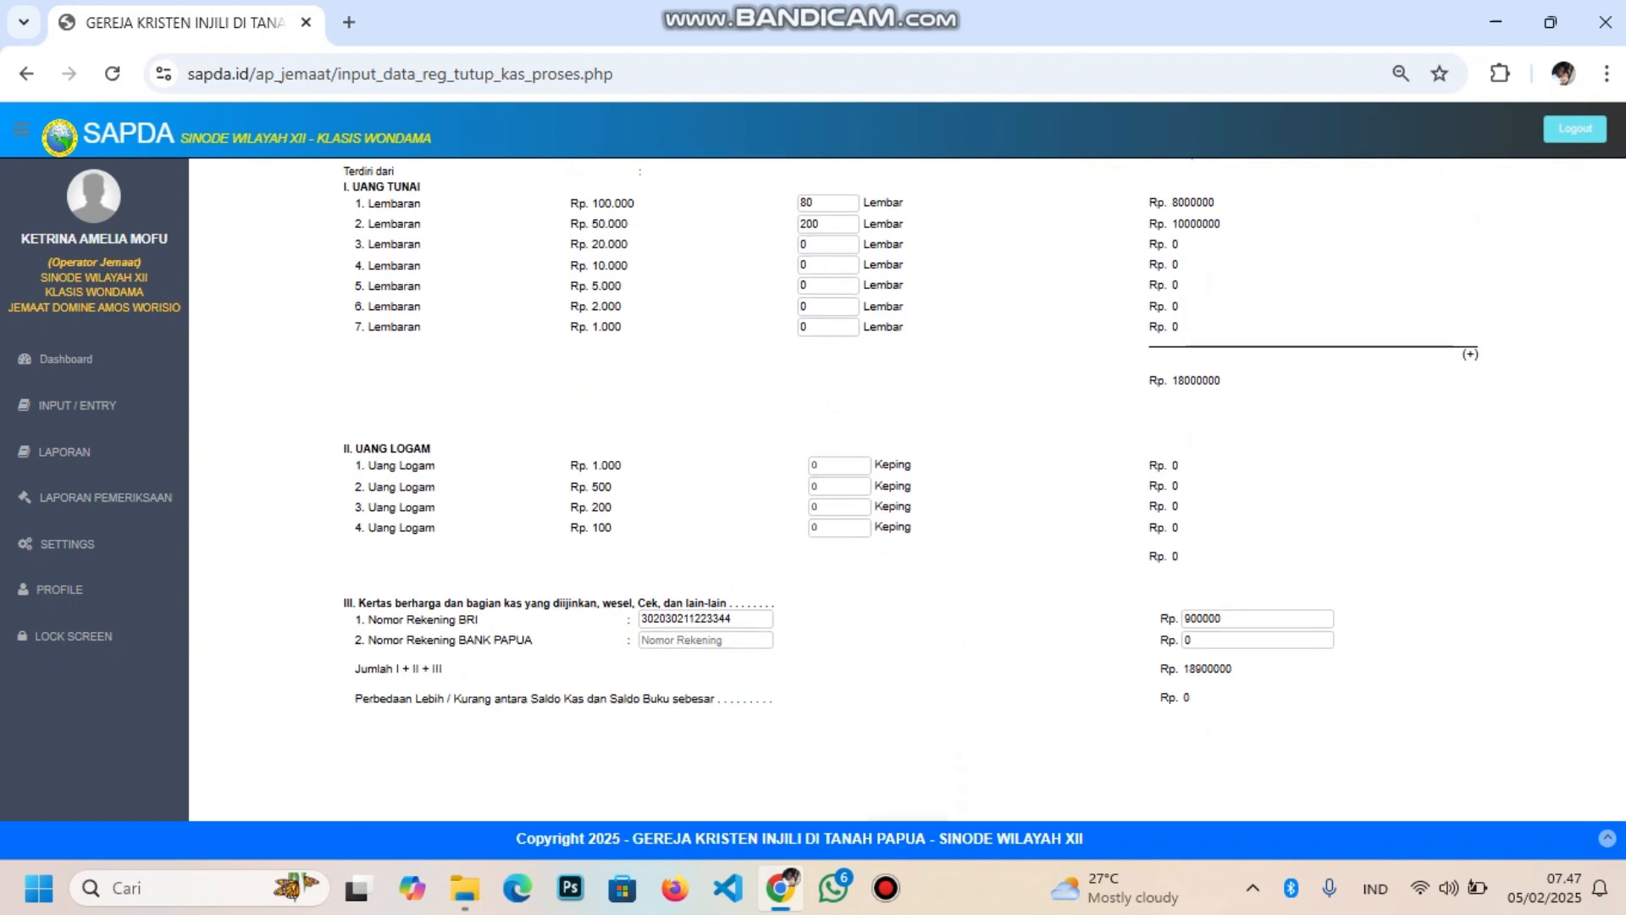
{"action": "scroll", "coordinate": [910, 450], "scroll_direction": "up", "scroll_amount": 1}
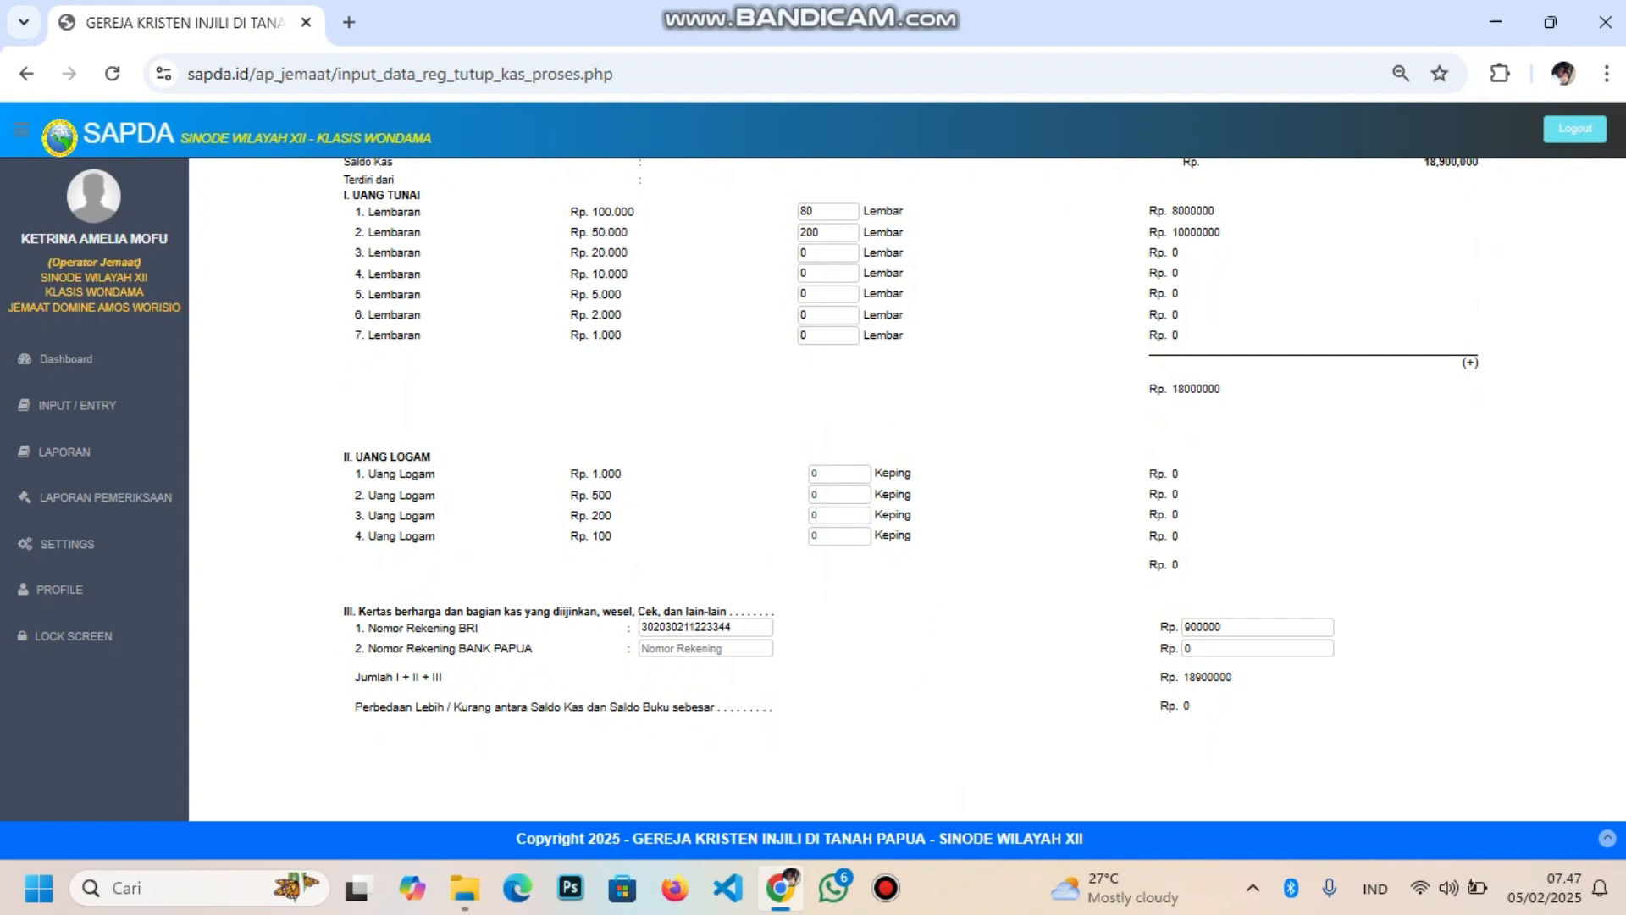
{"action": "left_click_drag", "start_coordinate": [807, 232], "coordinate": [799, 232]}
{"action": "type", "text": "1"}
Replace the BRI amount with 5900000, keeping the total at 18,900,000 with 0 difference
{"action": "scroll", "coordinate": [912, 483], "scroll_direction": "up", "scroll_amount": 3}
{"action": "scroll", "coordinate": [912, 483], "scroll_direction": "down", "scroll_amount": 1}
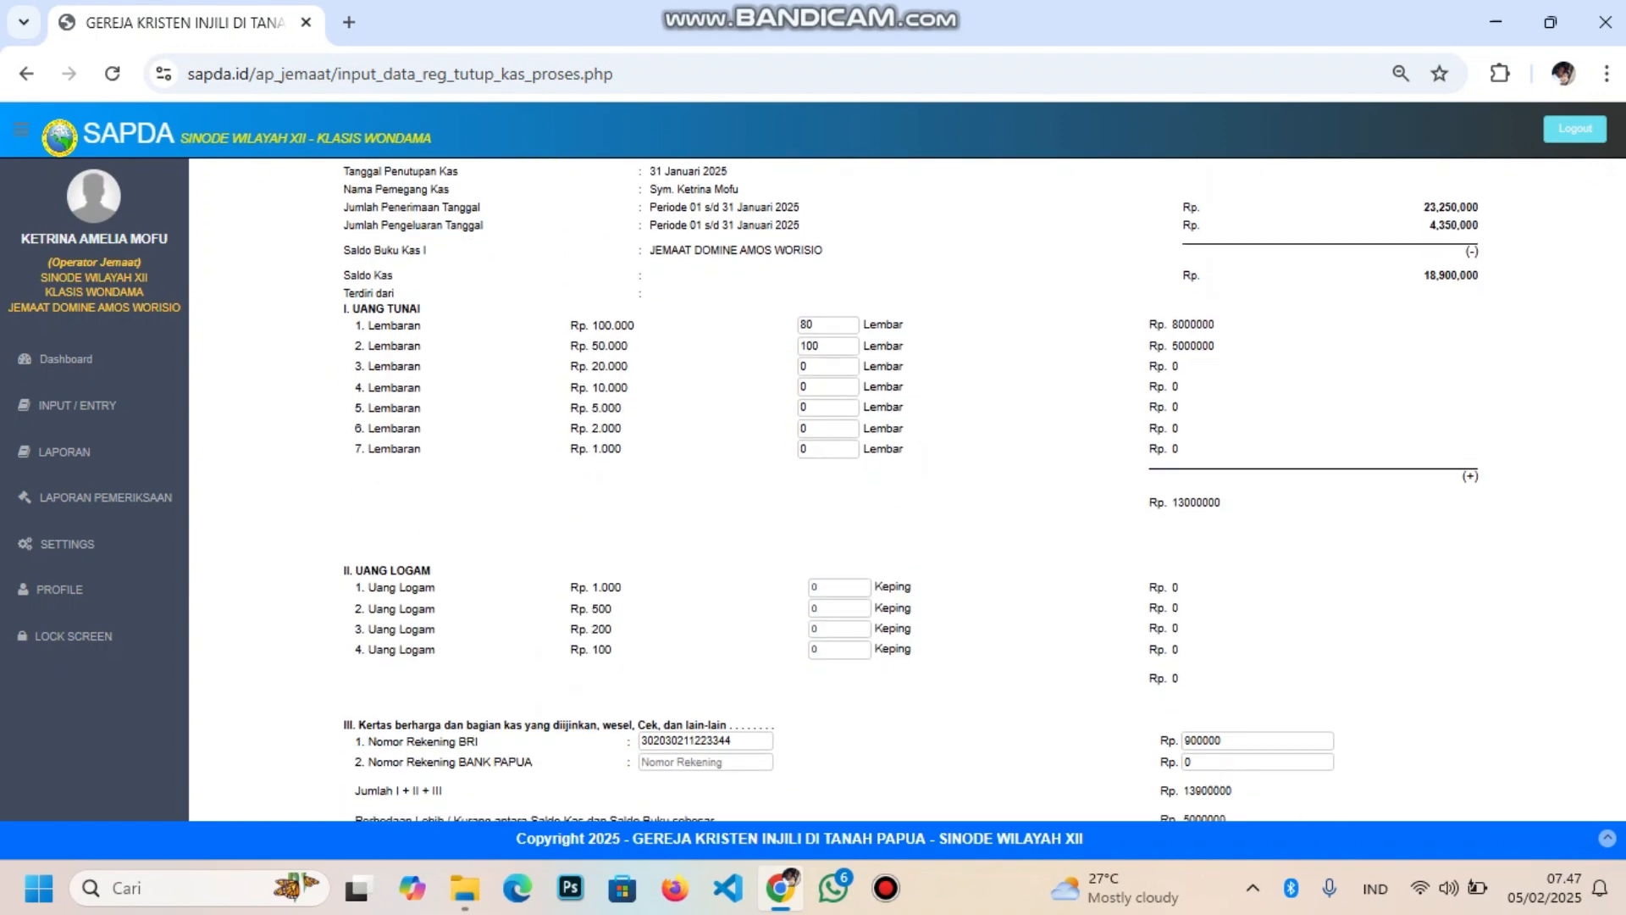
{"action": "scroll", "coordinate": [913, 482], "scroll_direction": "down", "scroll_amount": 2}
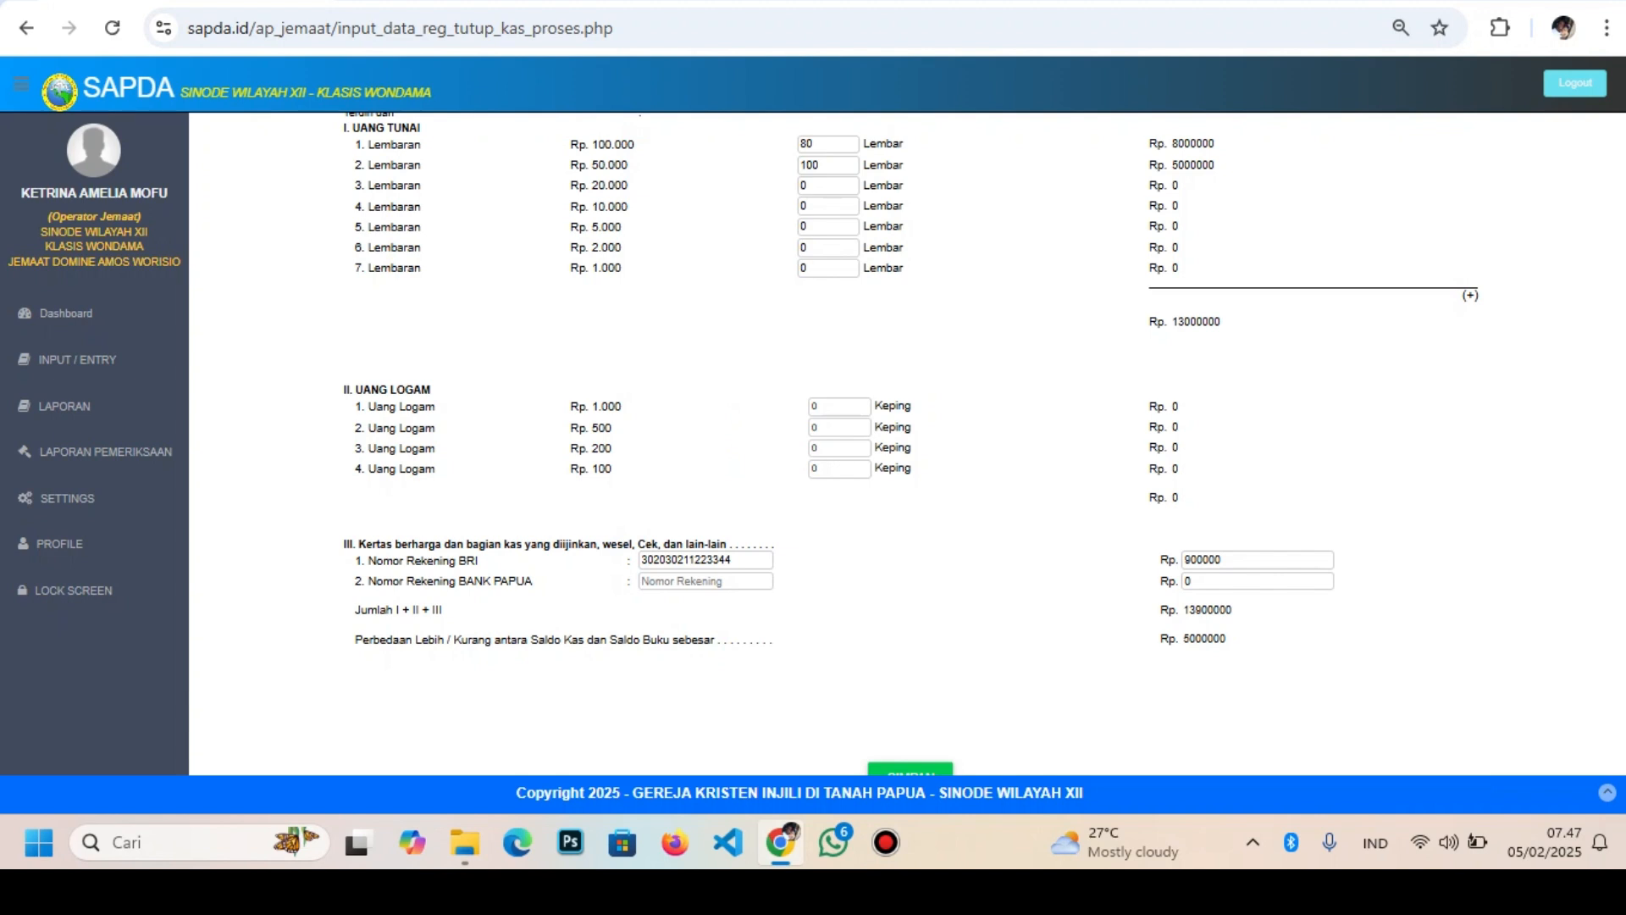
{"action": "scroll", "coordinate": [906, 441], "scroll_direction": "up", "scroll_amount": 5}
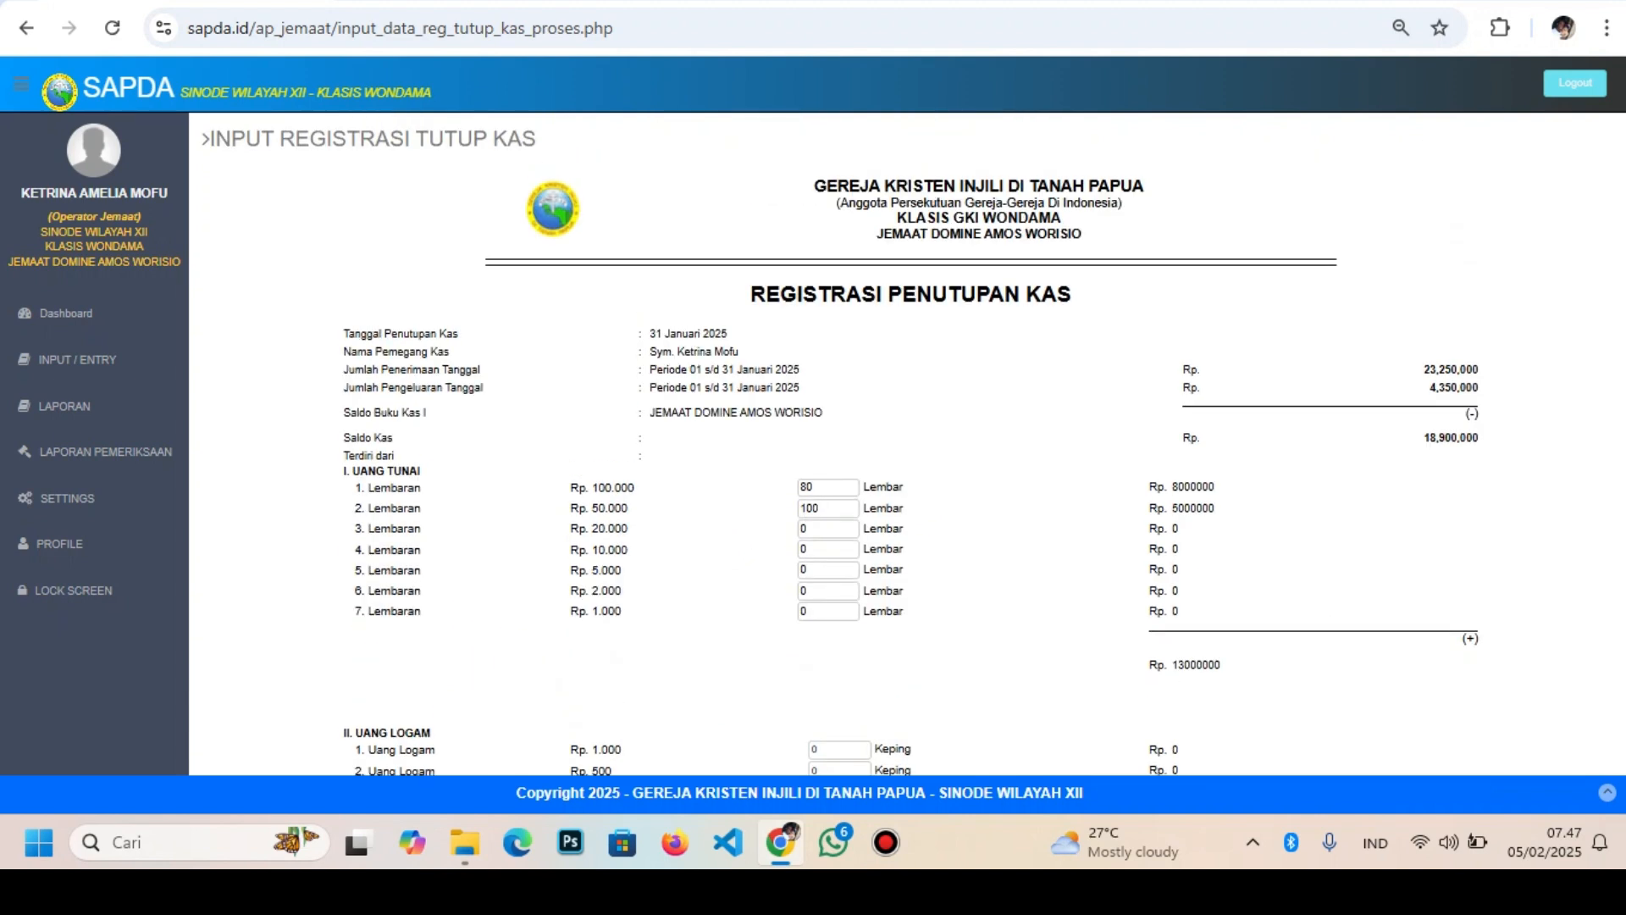
{"action": "scroll", "coordinate": [892, 451], "scroll_direction": "down", "scroll_amount": 2}
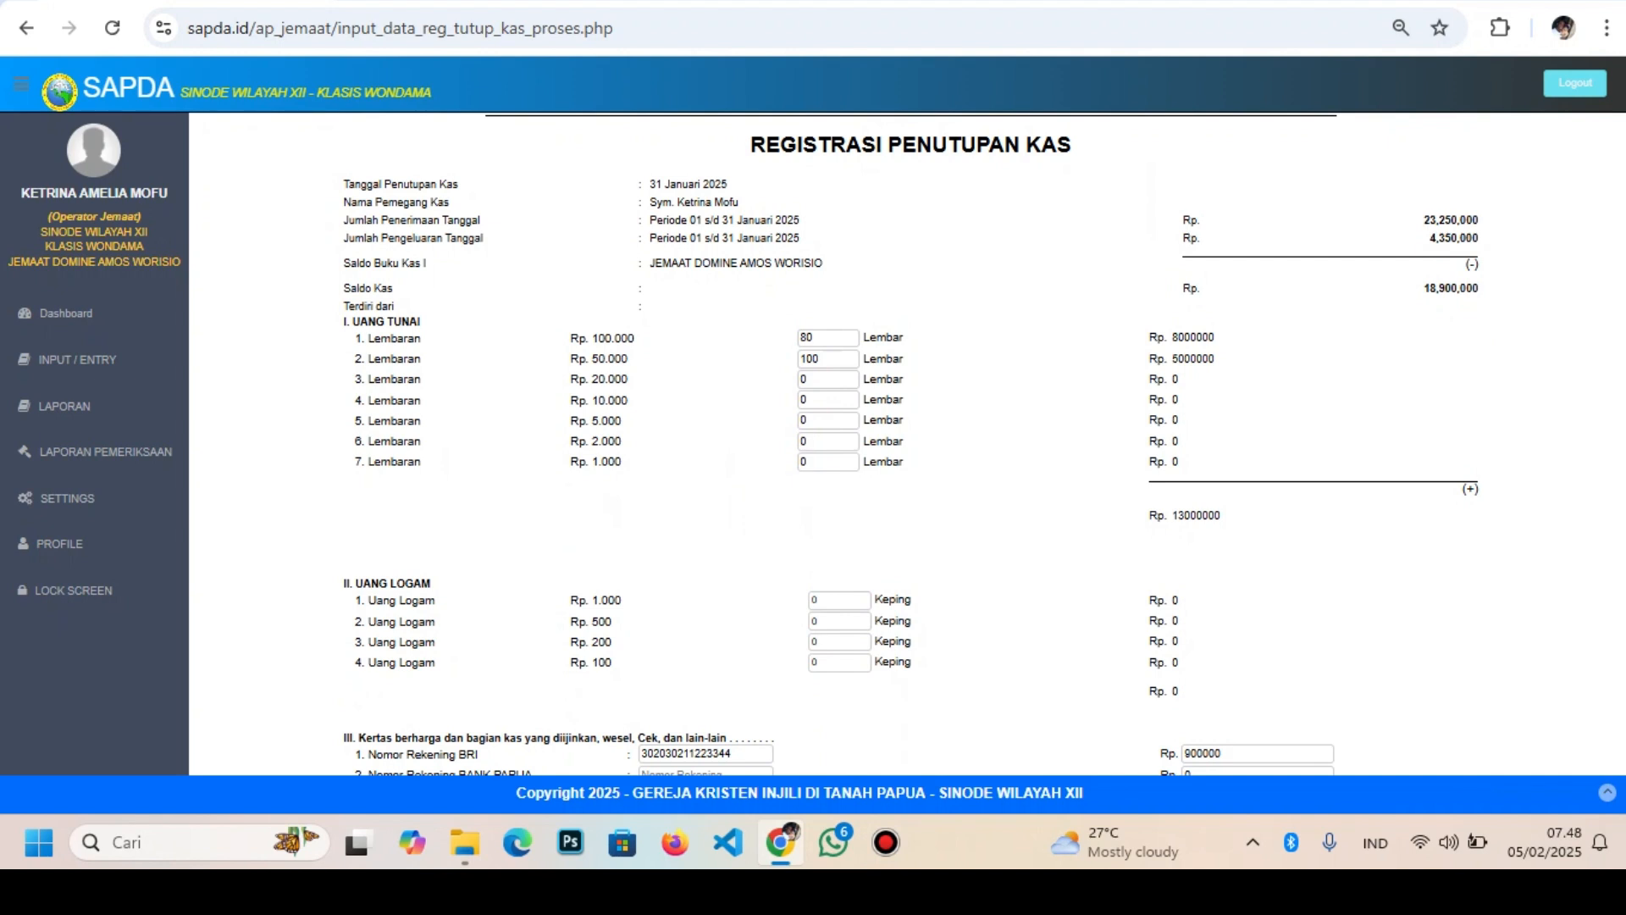
{"action": "scroll", "coordinate": [910, 440], "scroll_direction": "down", "scroll_amount": 2}
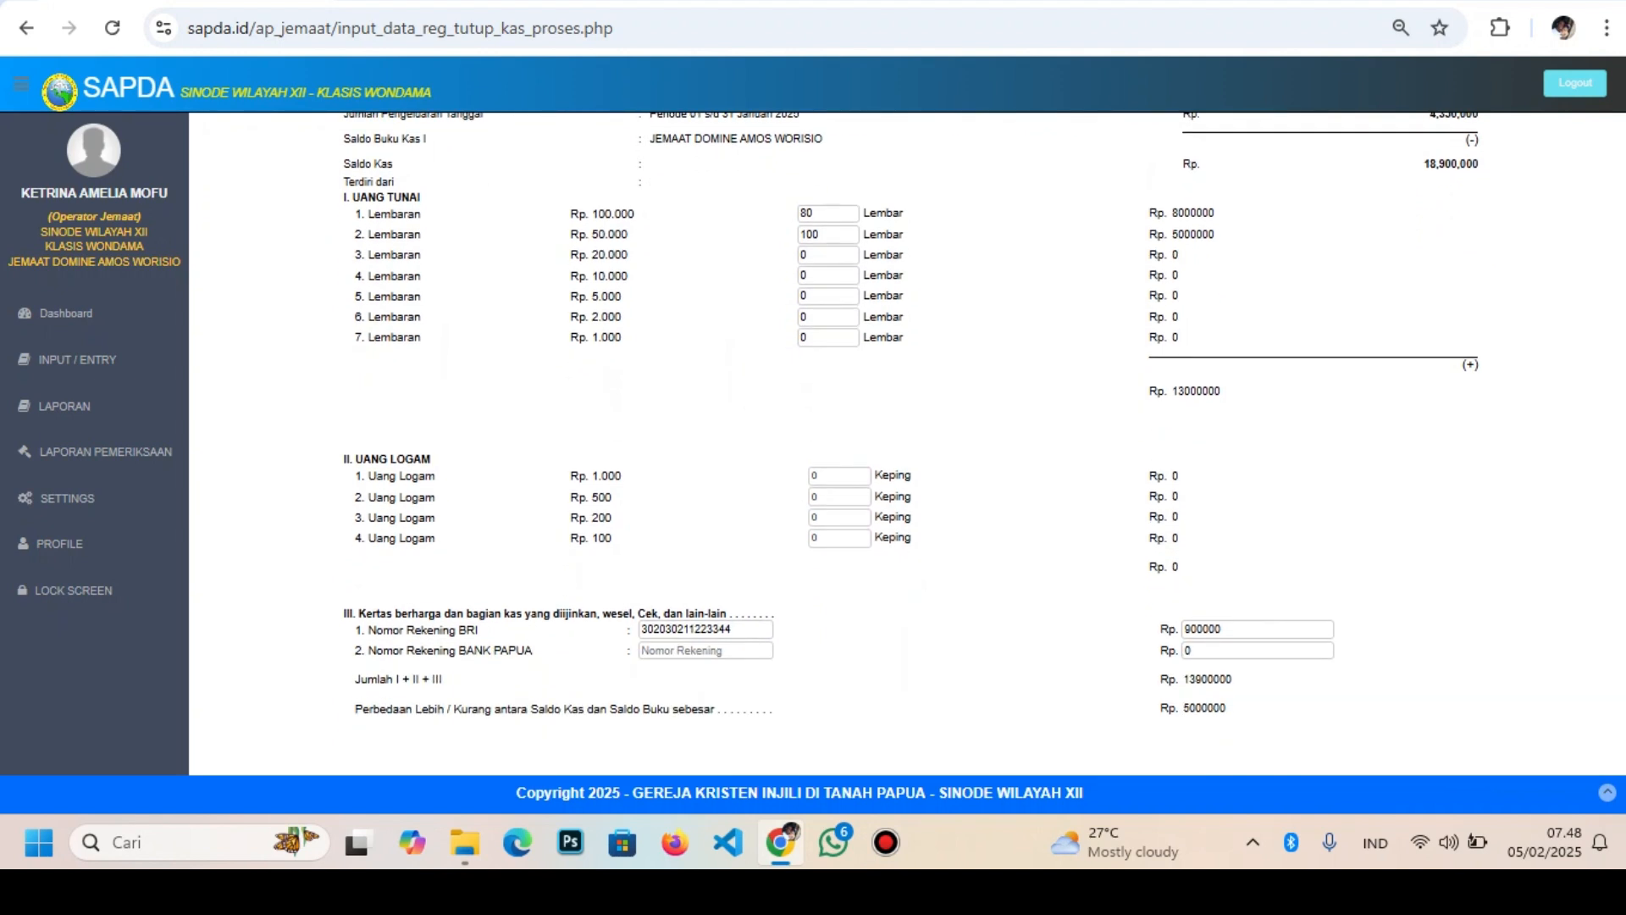
{"action": "double_click", "coordinate": [1203, 630]}
{"action": "type", "text": "5900000"}
{"action": "left_click", "coordinate": [1017, 585]}
{"action": "scroll", "coordinate": [1017, 584], "scroll_direction": "down", "scroll_amount": 2}
{"action": "scroll", "coordinate": [1017, 585], "scroll_direction": "up", "scroll_amount": 5}
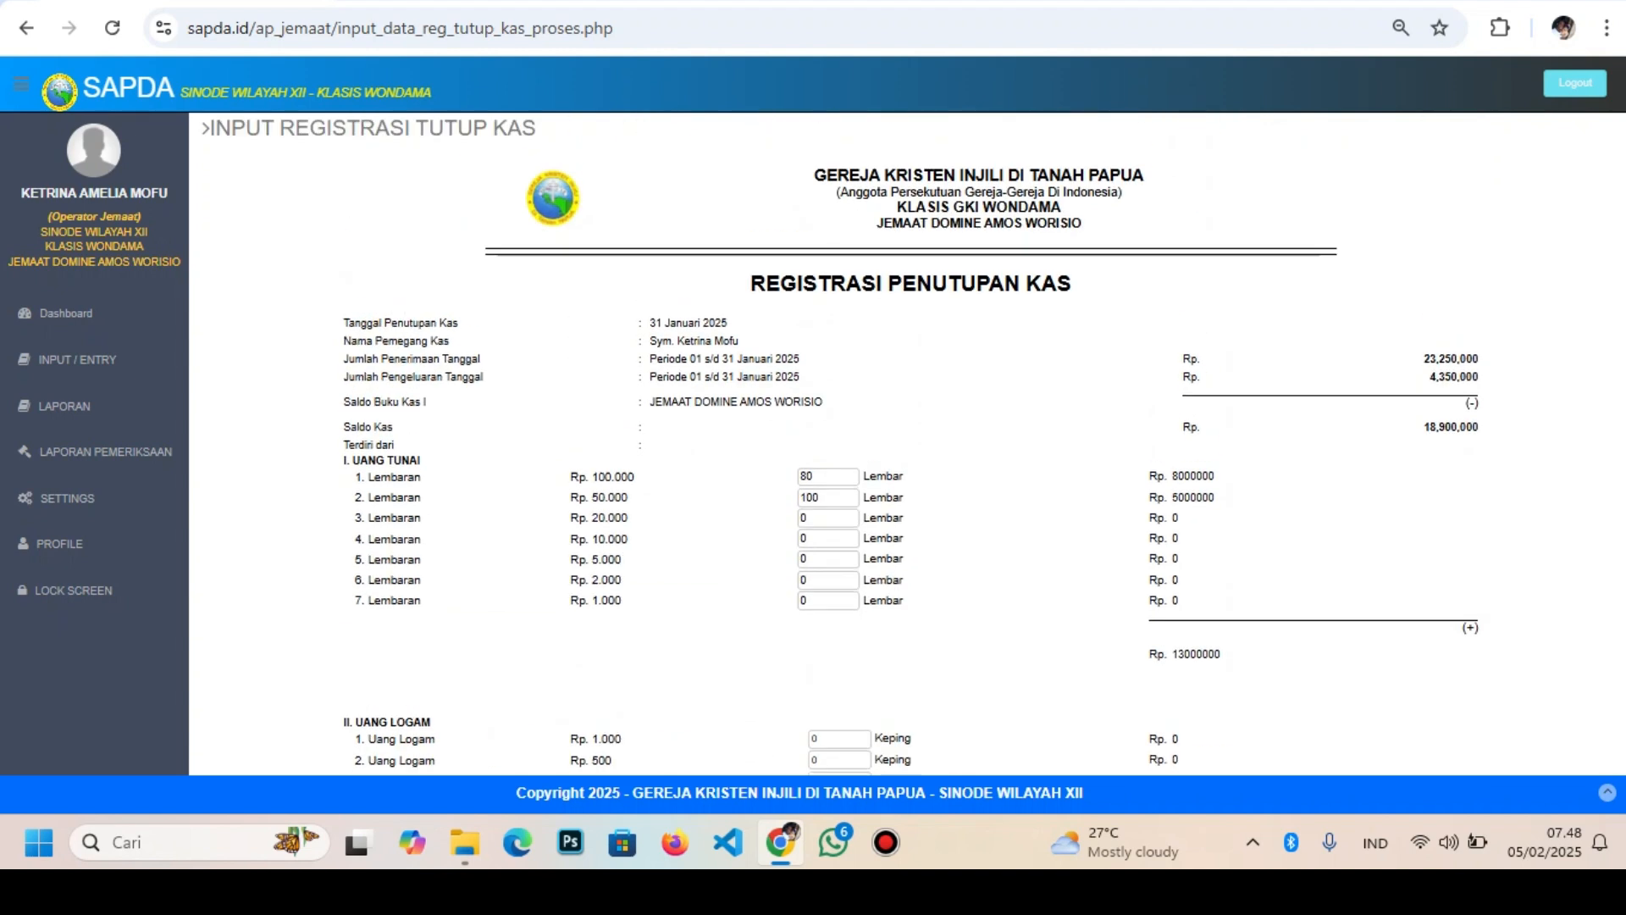
{"action": "scroll", "coordinate": [911, 441], "scroll_direction": "down", "scroll_amount": 1}
{"action": "scroll", "coordinate": [910, 440], "scroll_direction": "down", "scroll_amount": 2}
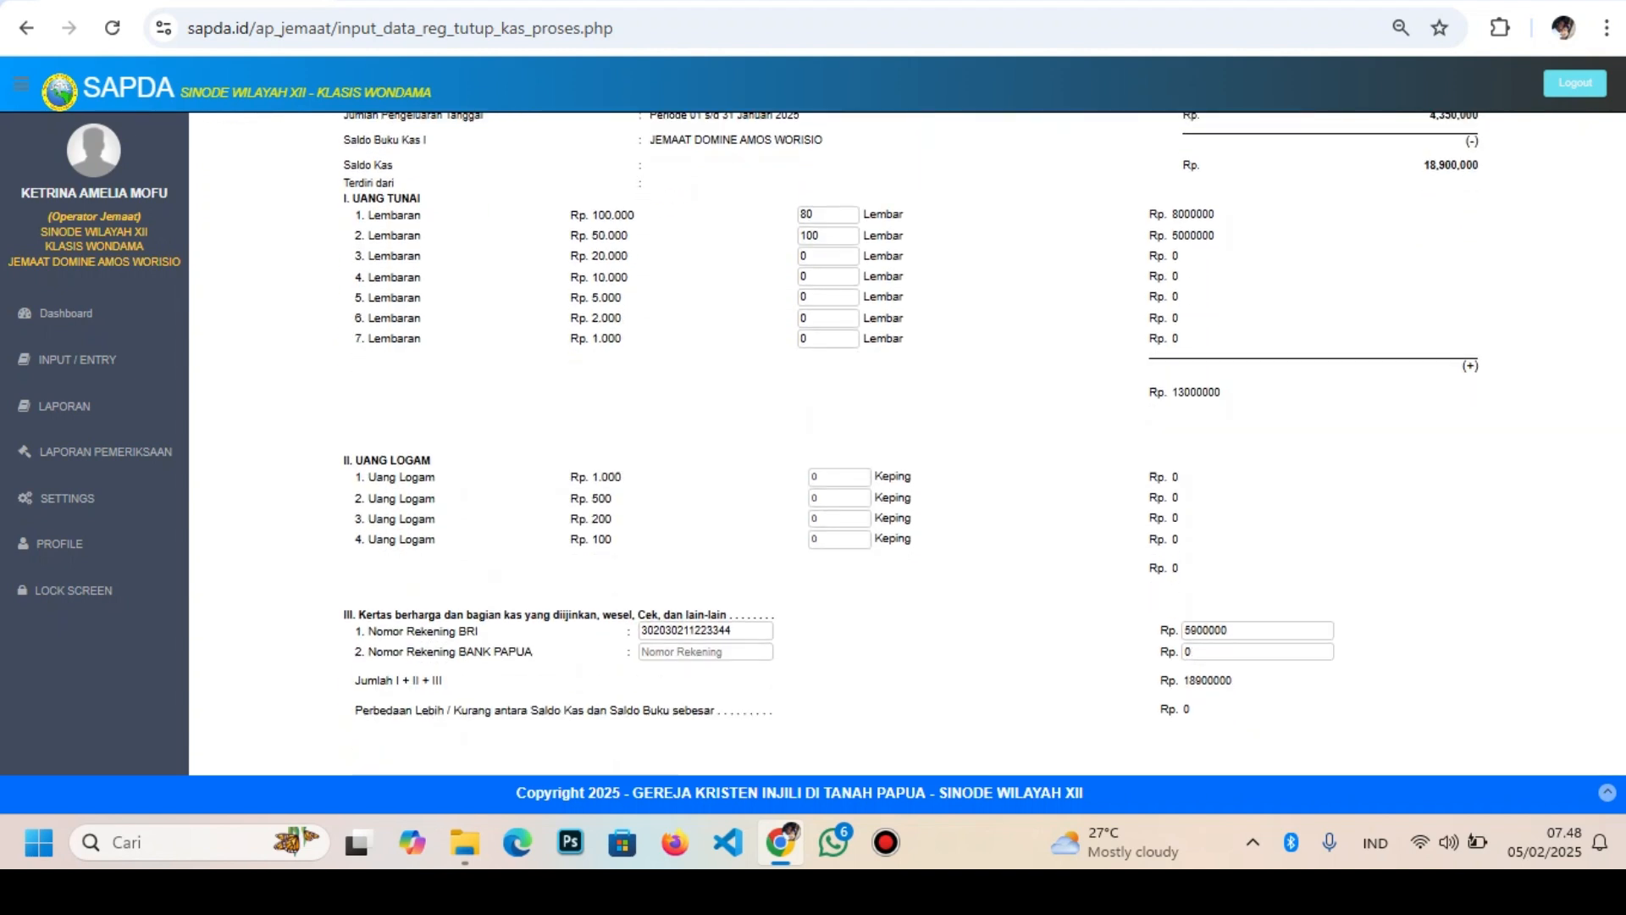
Save the registration, entering 0 as the required BANK PAPUA account number
{"action": "left_click", "coordinate": [910, 745]}
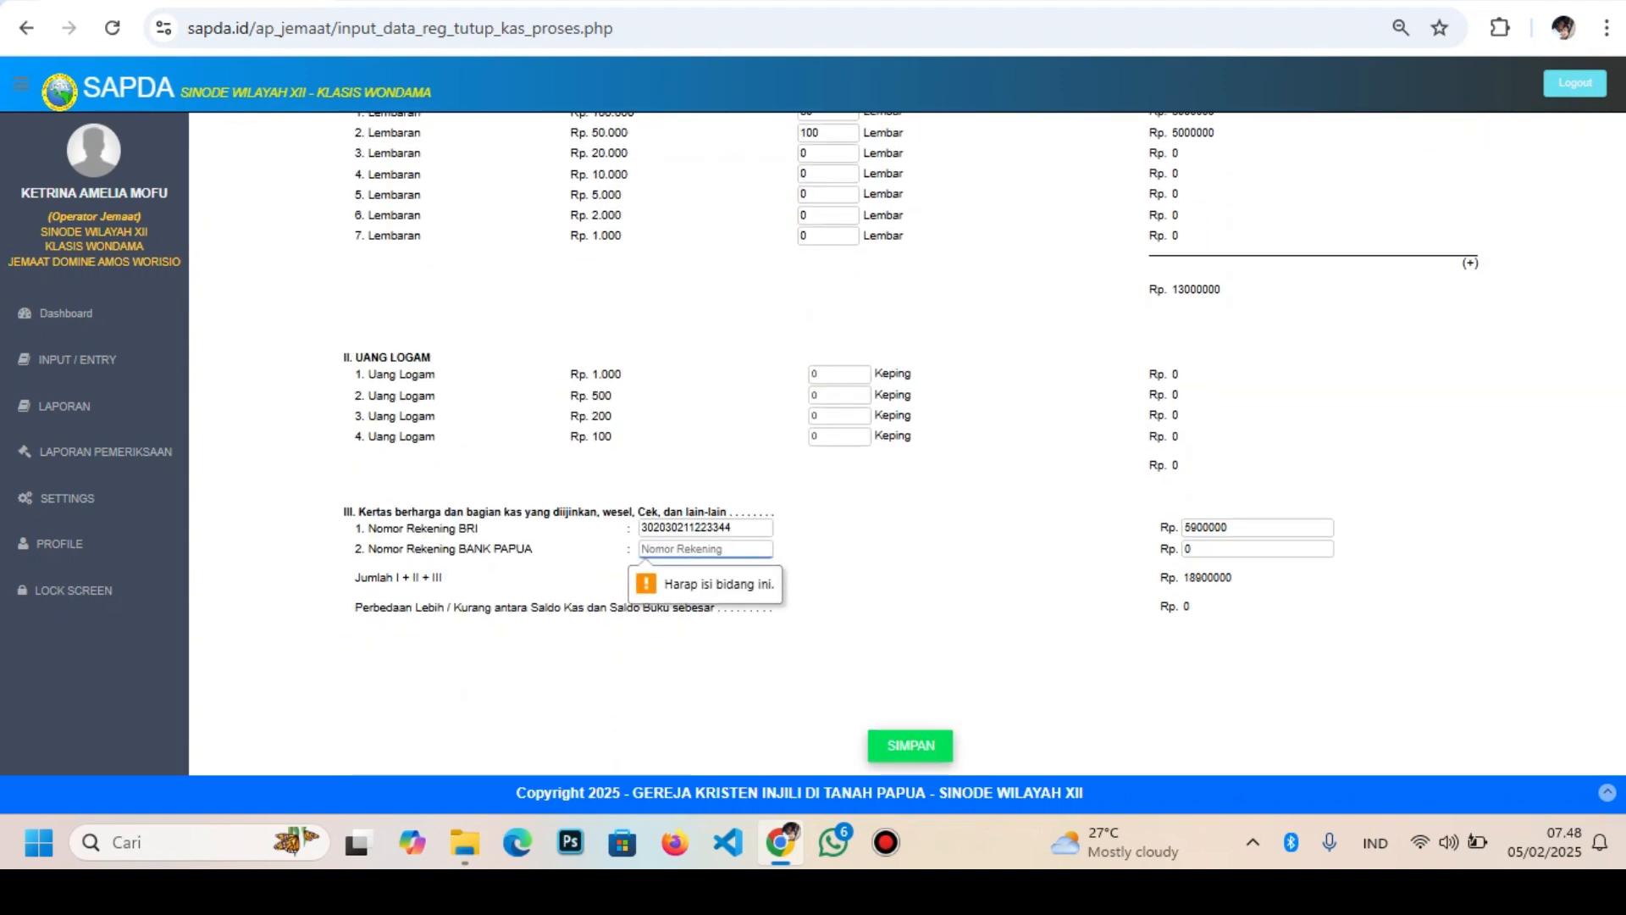
{"action": "type", "text": "0"}
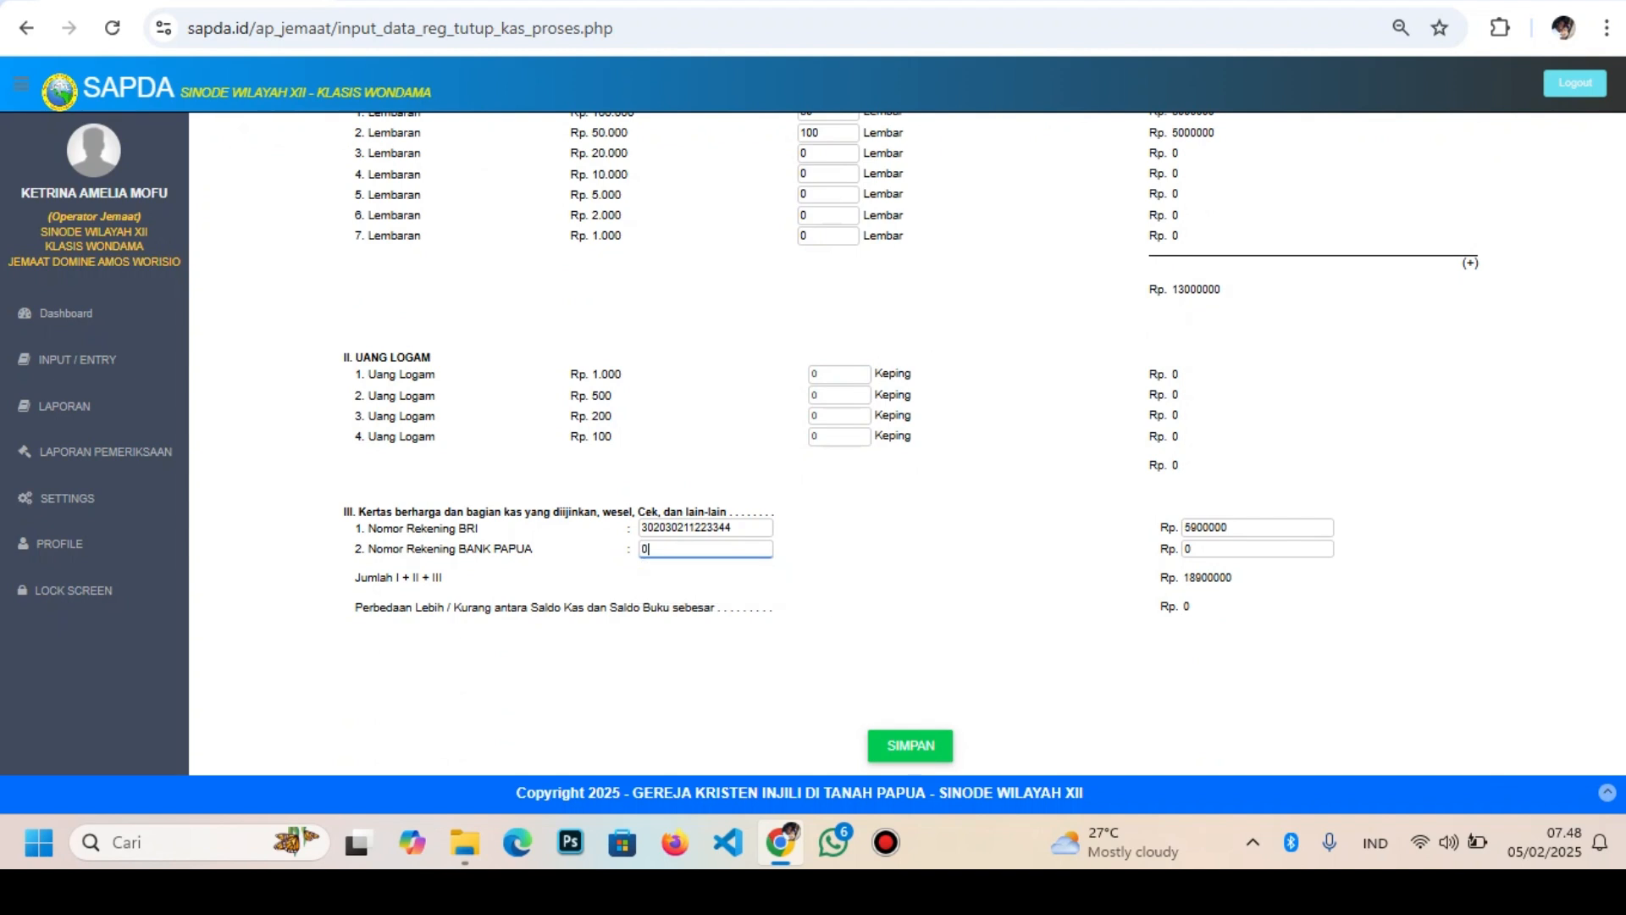
{"action": "key", "text": "Return"}
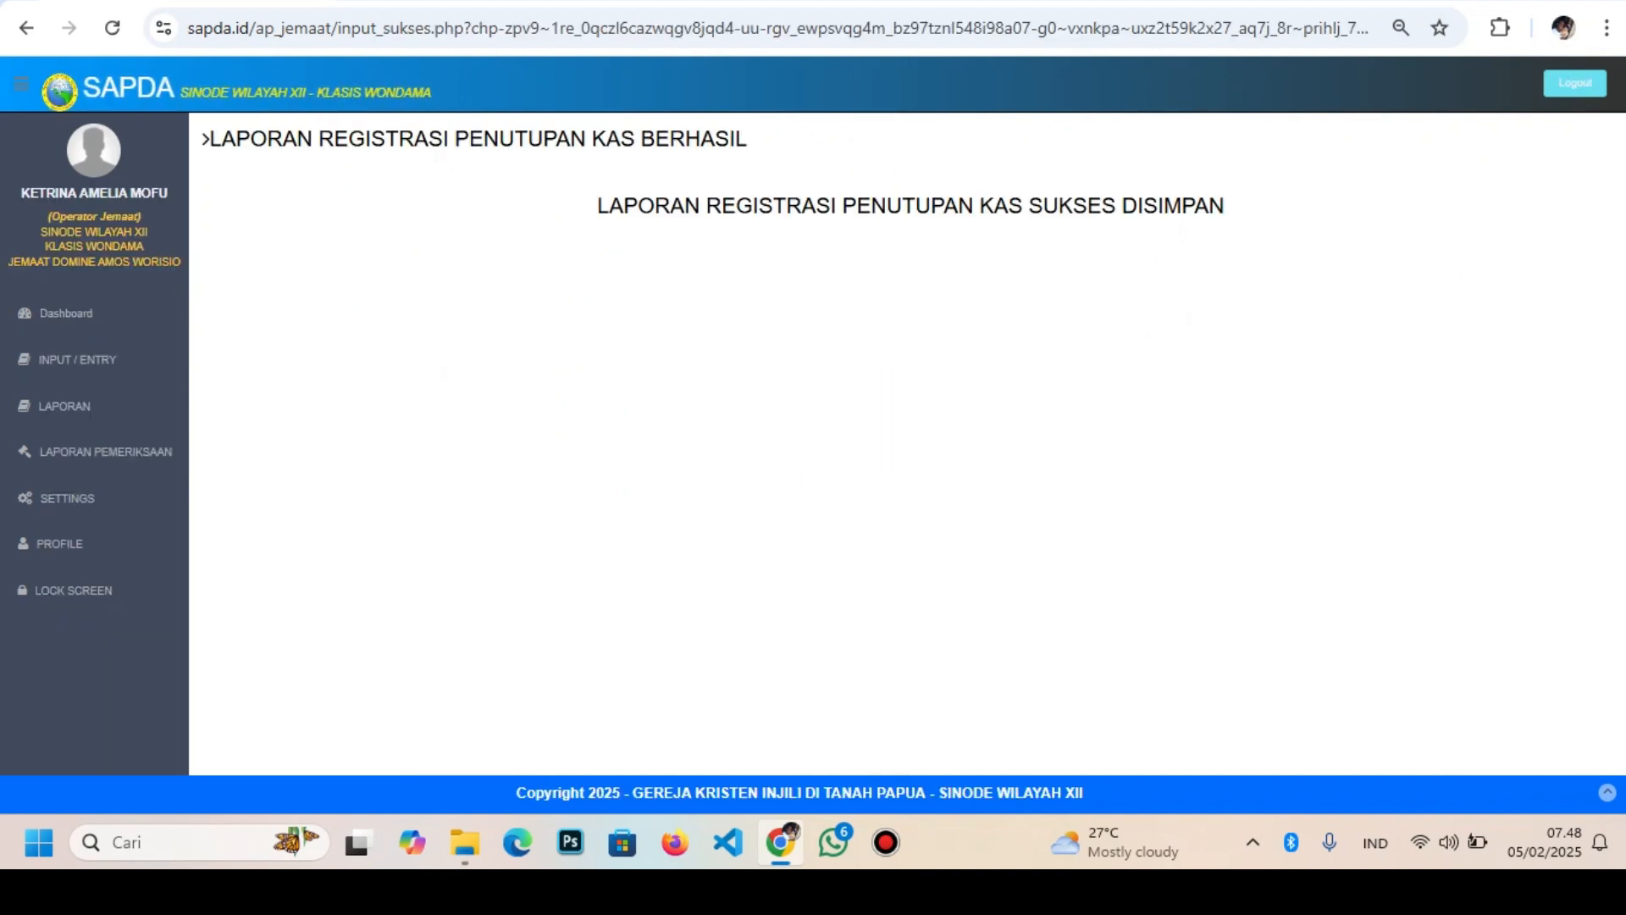
Open the REG. TUTUP KAS report and display its data for JANUARI 2025
{"action": "left_click", "coordinate": [76, 406]}
{"action": "scroll", "coordinate": [89, 415], "scroll_direction": "down", "scroll_amount": 1}
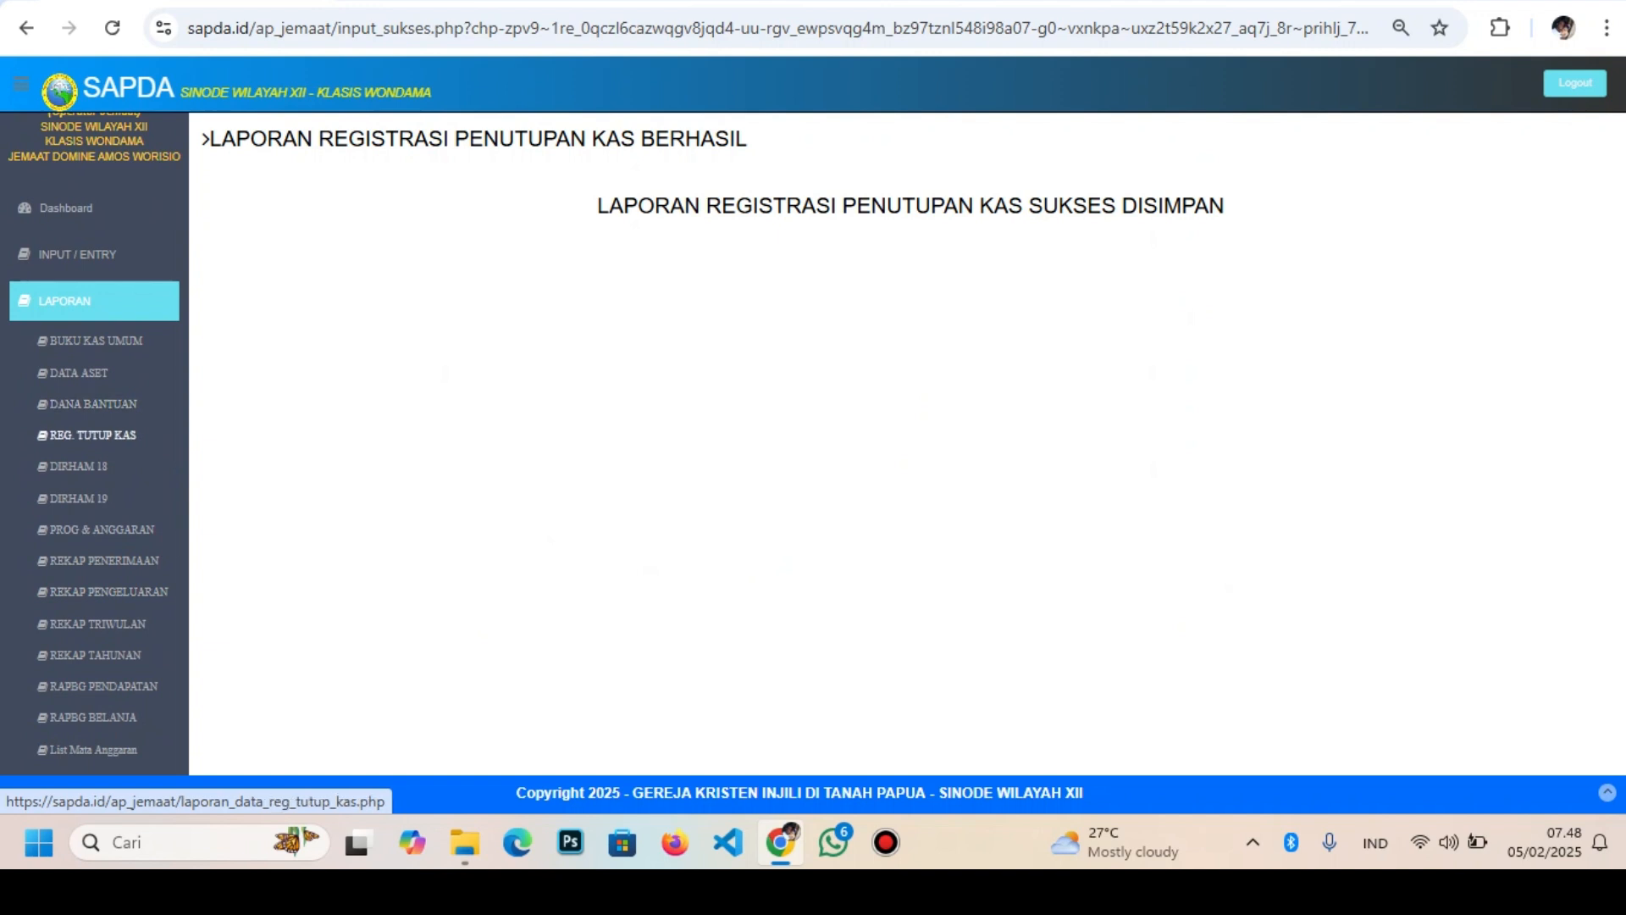
{"action": "left_click", "coordinate": [93, 435]}
{"action": "left_click", "coordinate": [781, 218]}
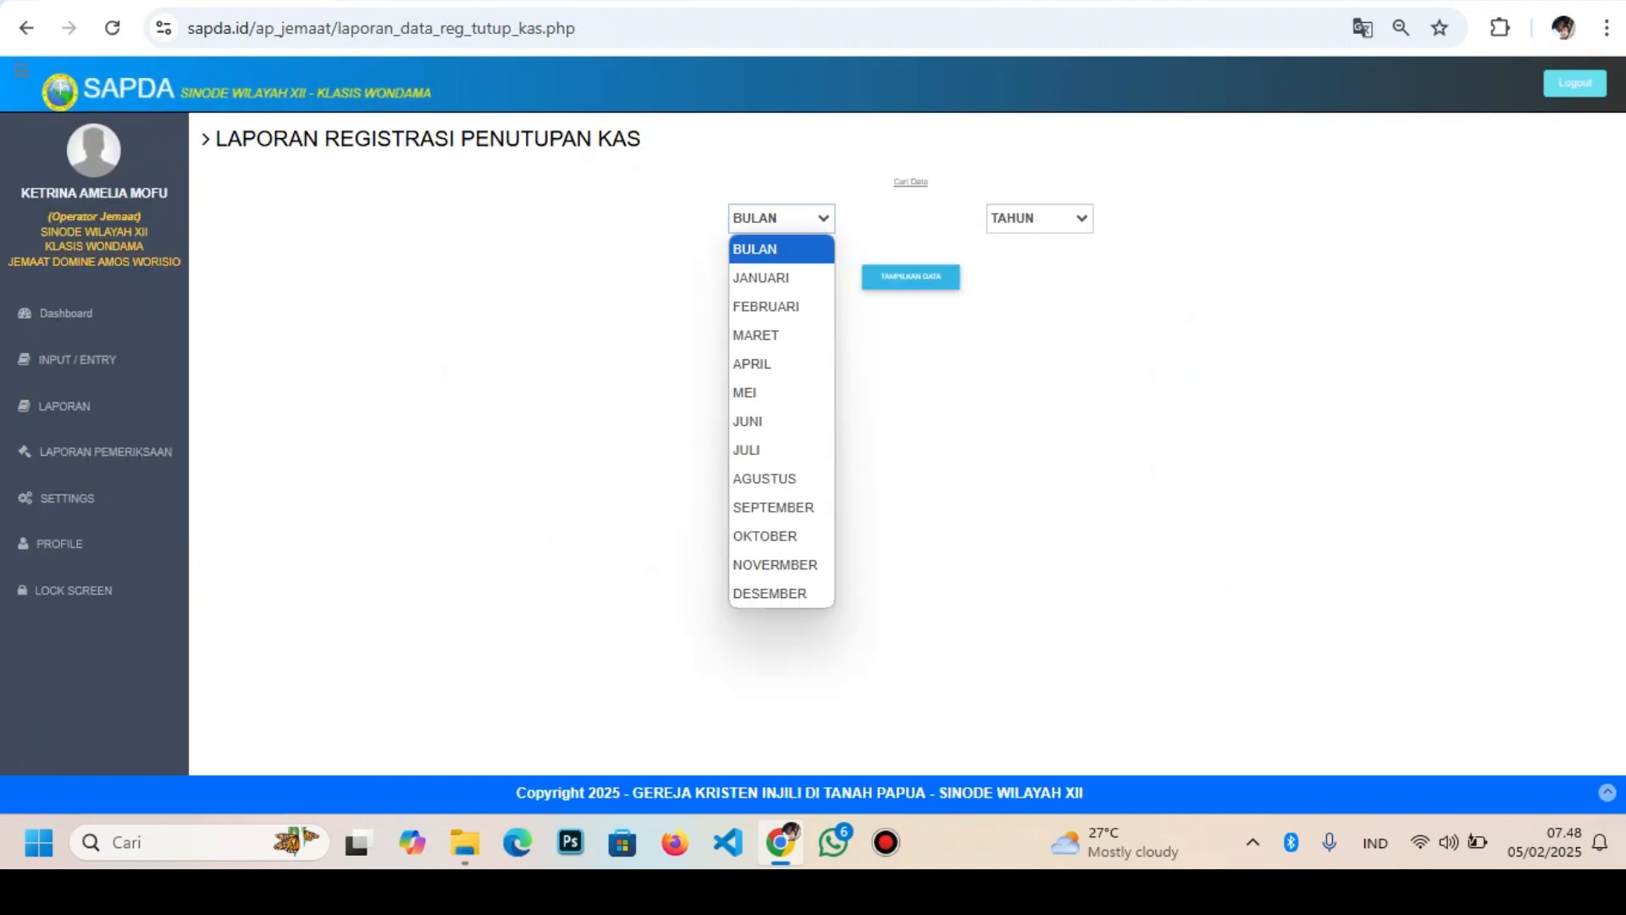
{"action": "left_click", "coordinate": [760, 278]}
{"action": "left_click", "coordinate": [1039, 218]}
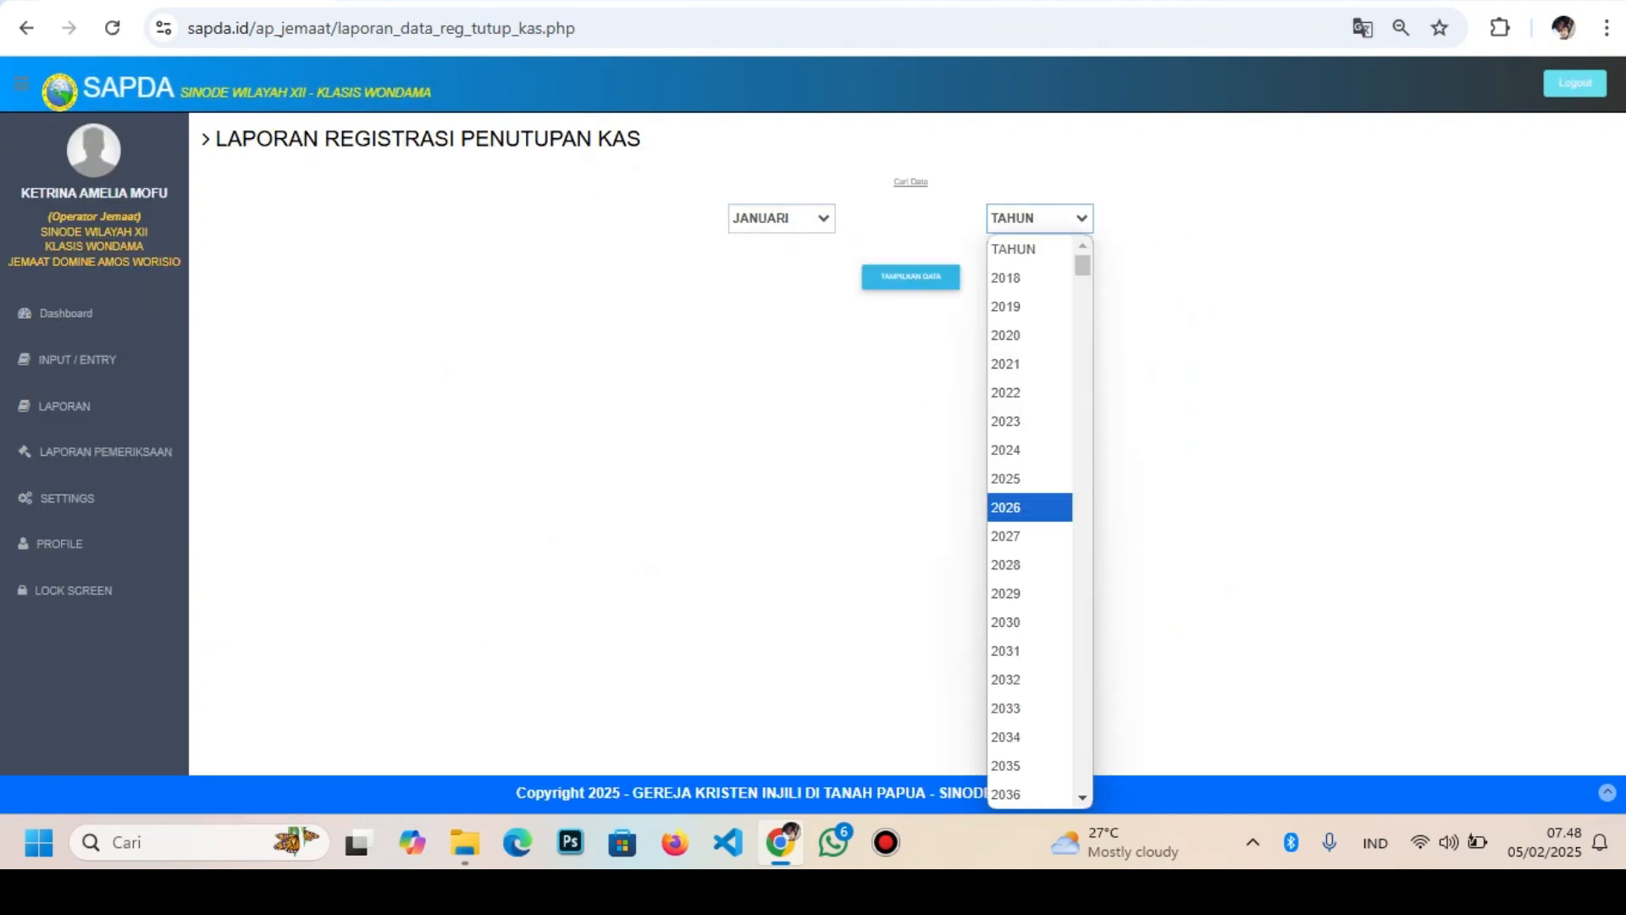
{"action": "left_click", "coordinate": [1008, 479]}
{"action": "left_click", "coordinate": [911, 277]}
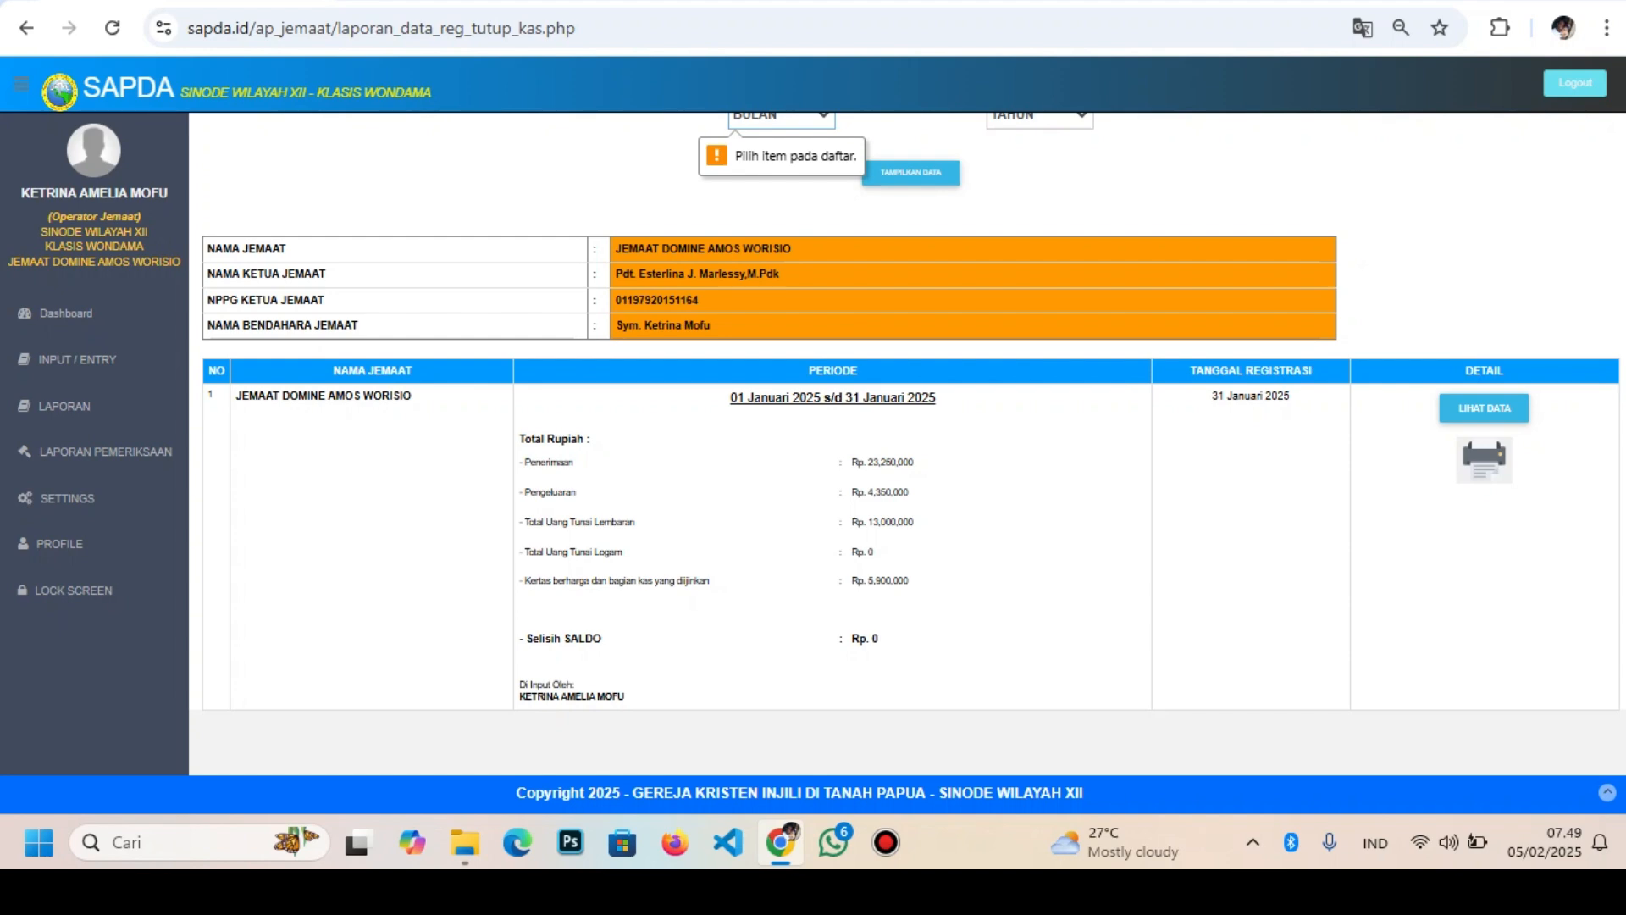
Preview the January 2025 report, verify the 18,900,000 total and 0 Perbedaan, then close it
{"action": "left_click", "coordinate": [1484, 409]}
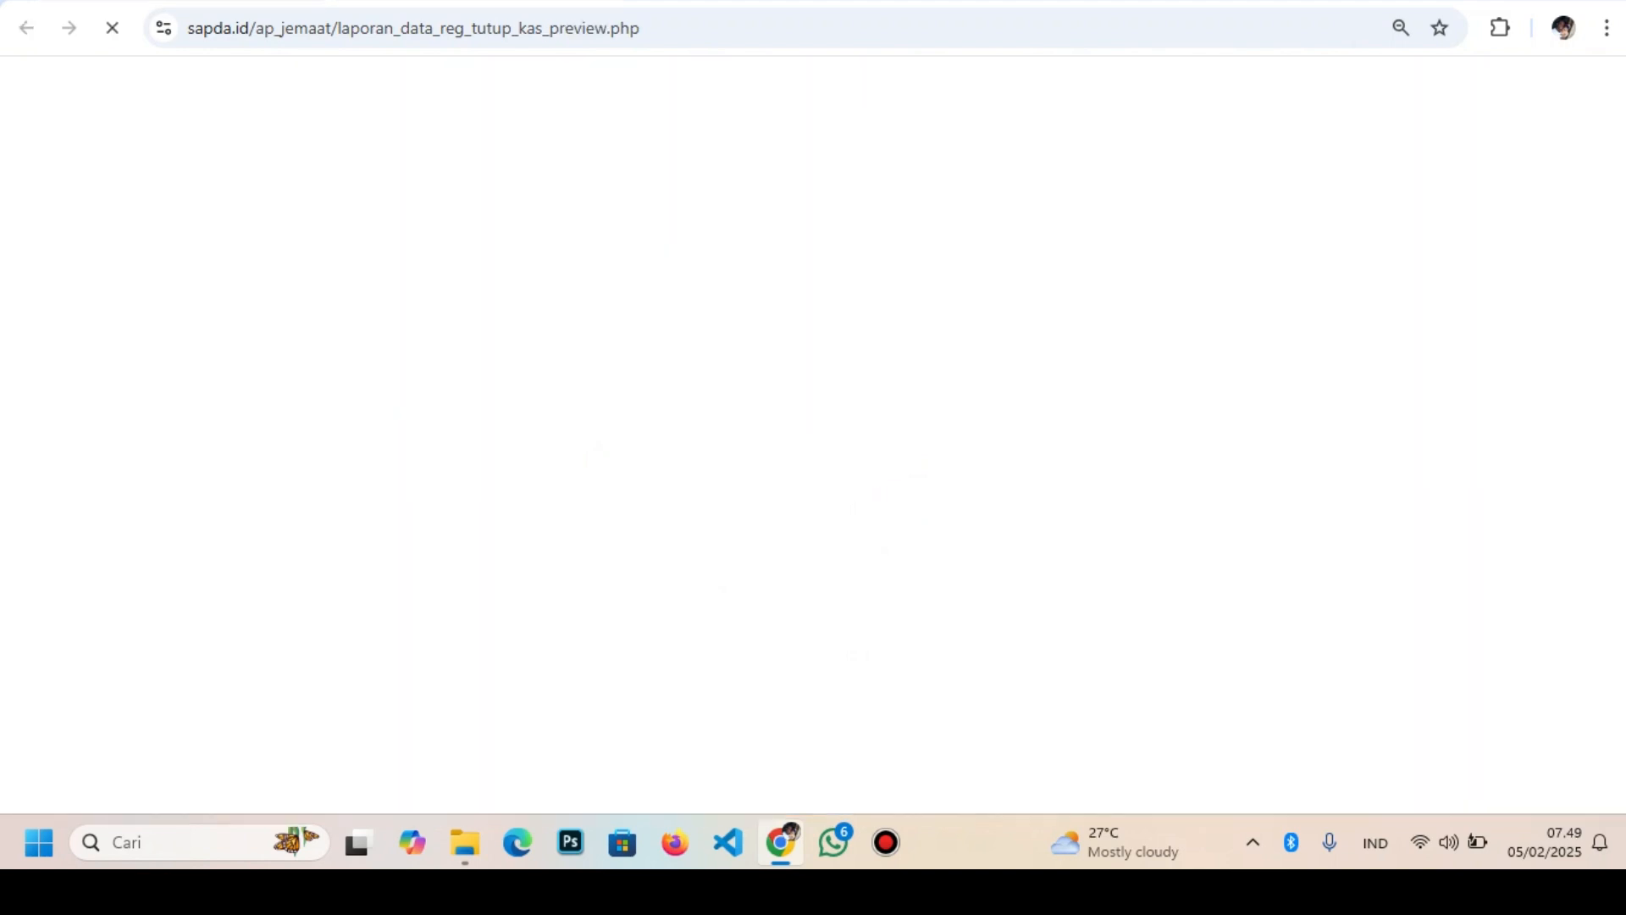
{"action": "scroll", "coordinate": [908, 444], "scroll_direction": "down", "scroll_amount": 3}
{"action": "scroll", "coordinate": [908, 442], "scroll_direction": "up", "scroll_amount": 1}
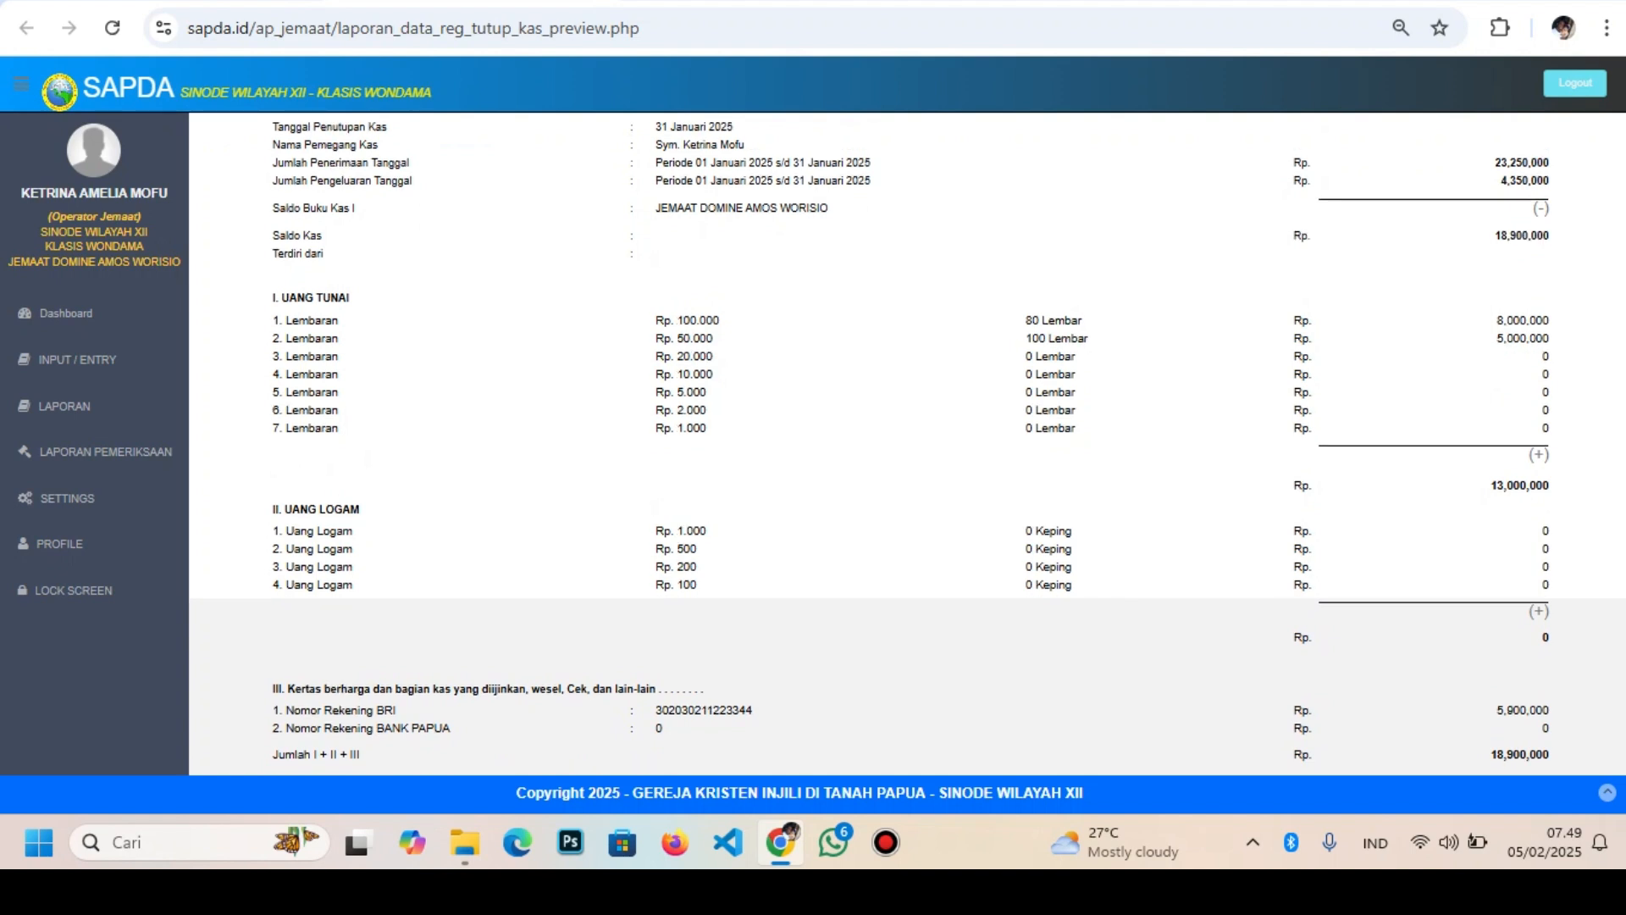
{"action": "scroll", "coordinate": [908, 443], "scroll_direction": "down", "scroll_amount": 3}
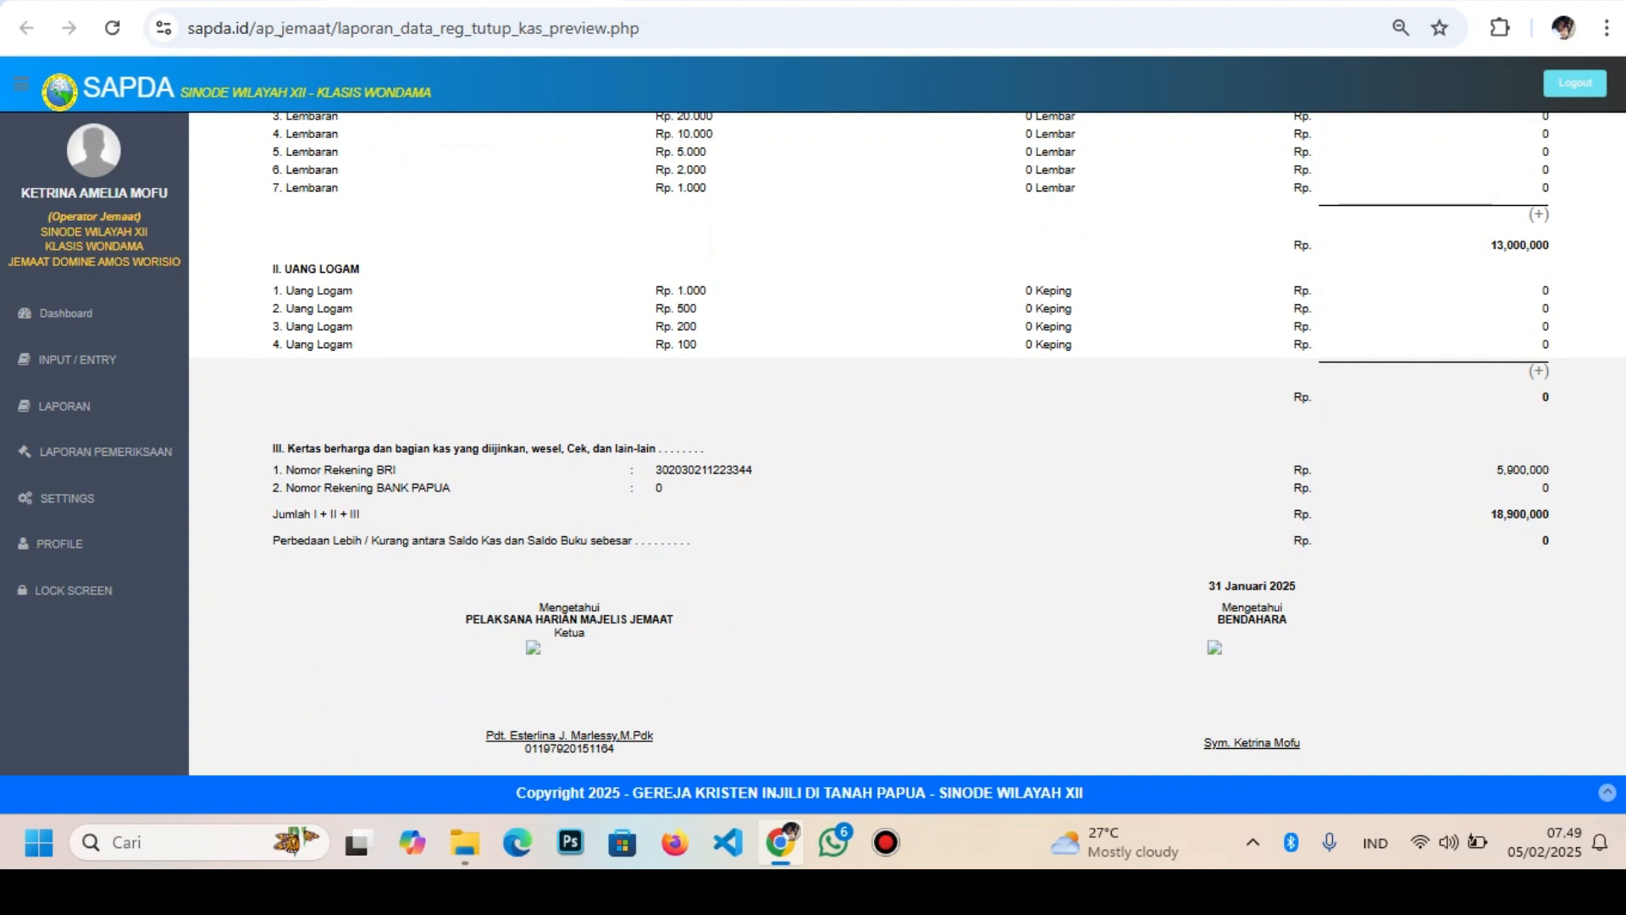
{"action": "scroll", "coordinate": [909, 449], "scroll_direction": "up", "scroll_amount": 2}
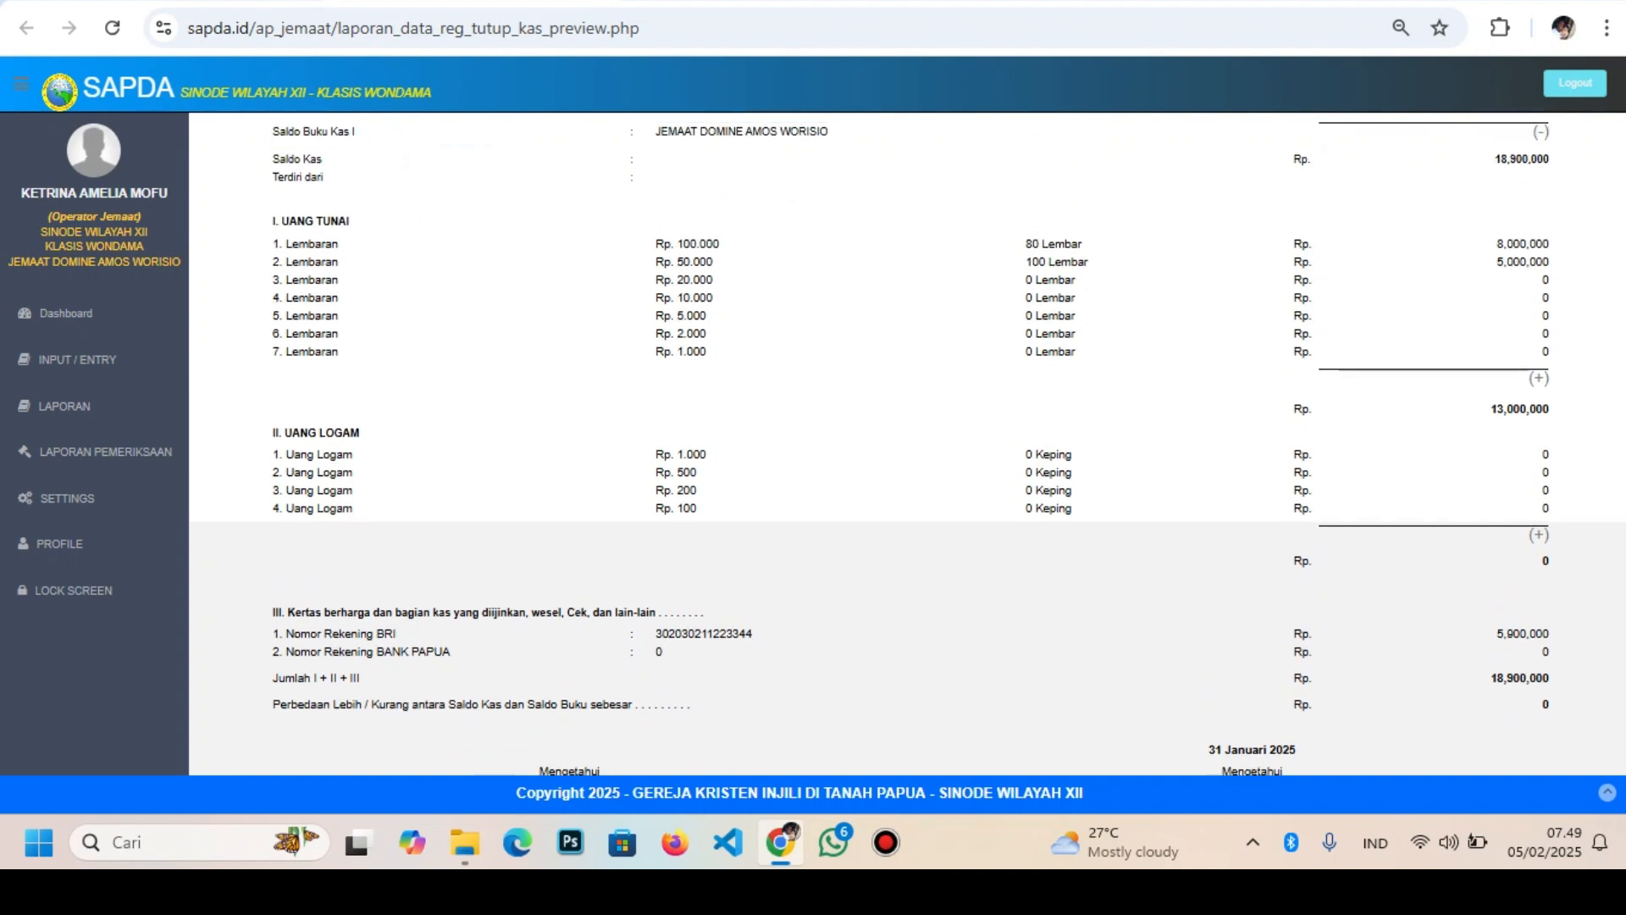
{"action": "left_click_drag", "start_coordinate": [1491, 409], "coordinate": [1549, 705]}
{"action": "left_click", "coordinate": [1546, 705]}
{"action": "scroll", "coordinate": [908, 443], "scroll_direction": "up", "scroll_amount": 3}
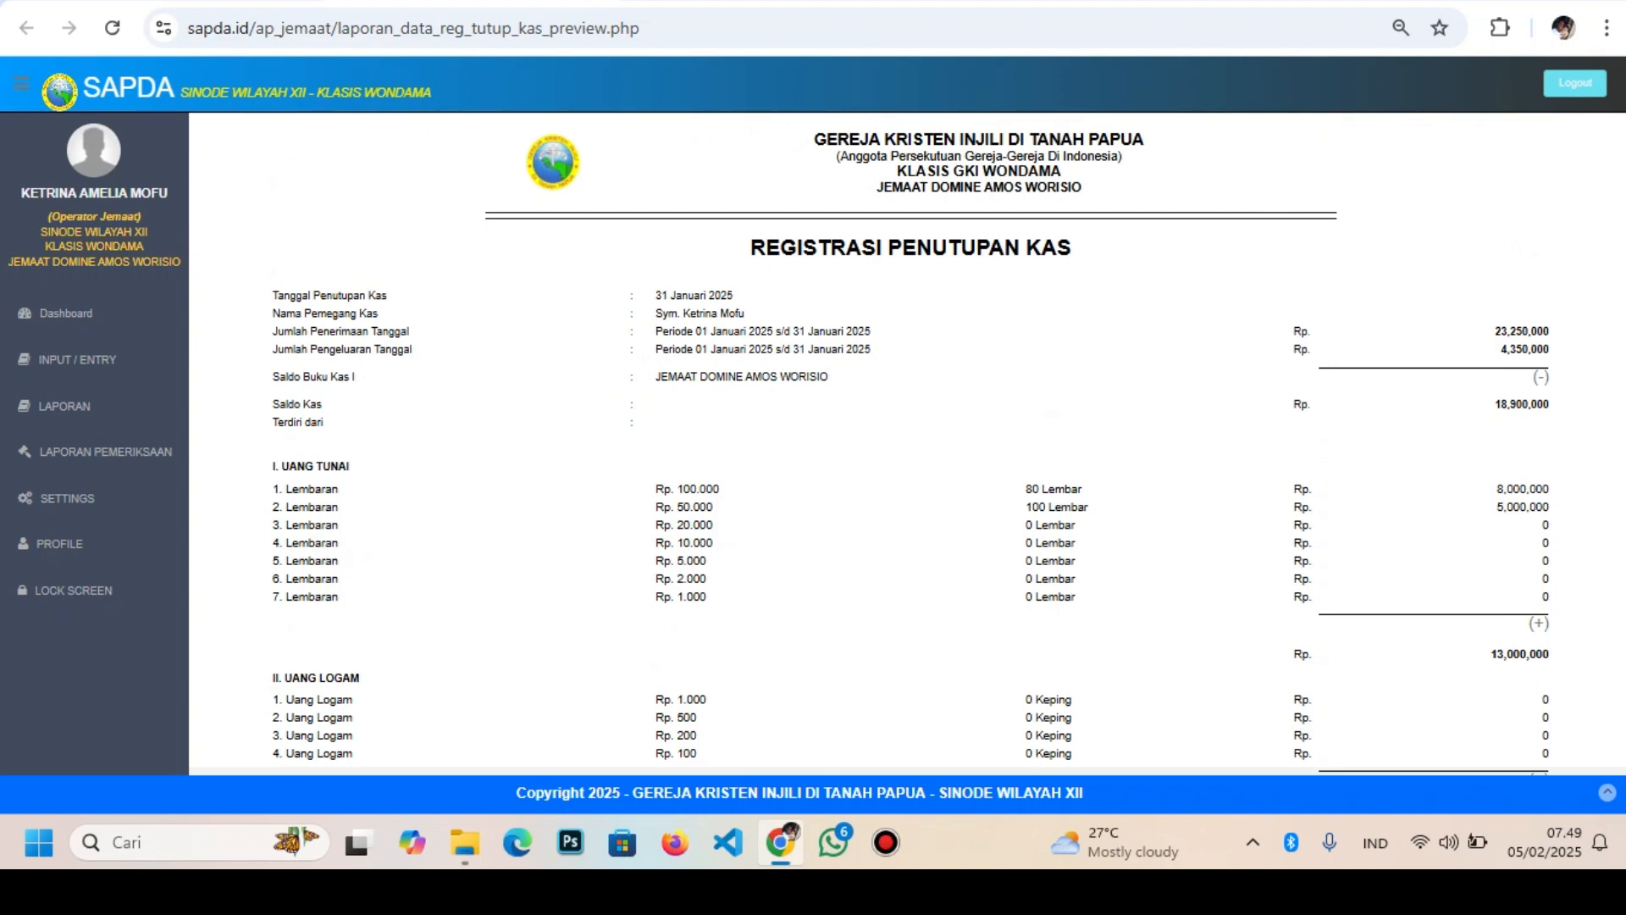
{"action": "scroll", "coordinate": [908, 443], "scroll_direction": "down", "scroll_amount": 4}
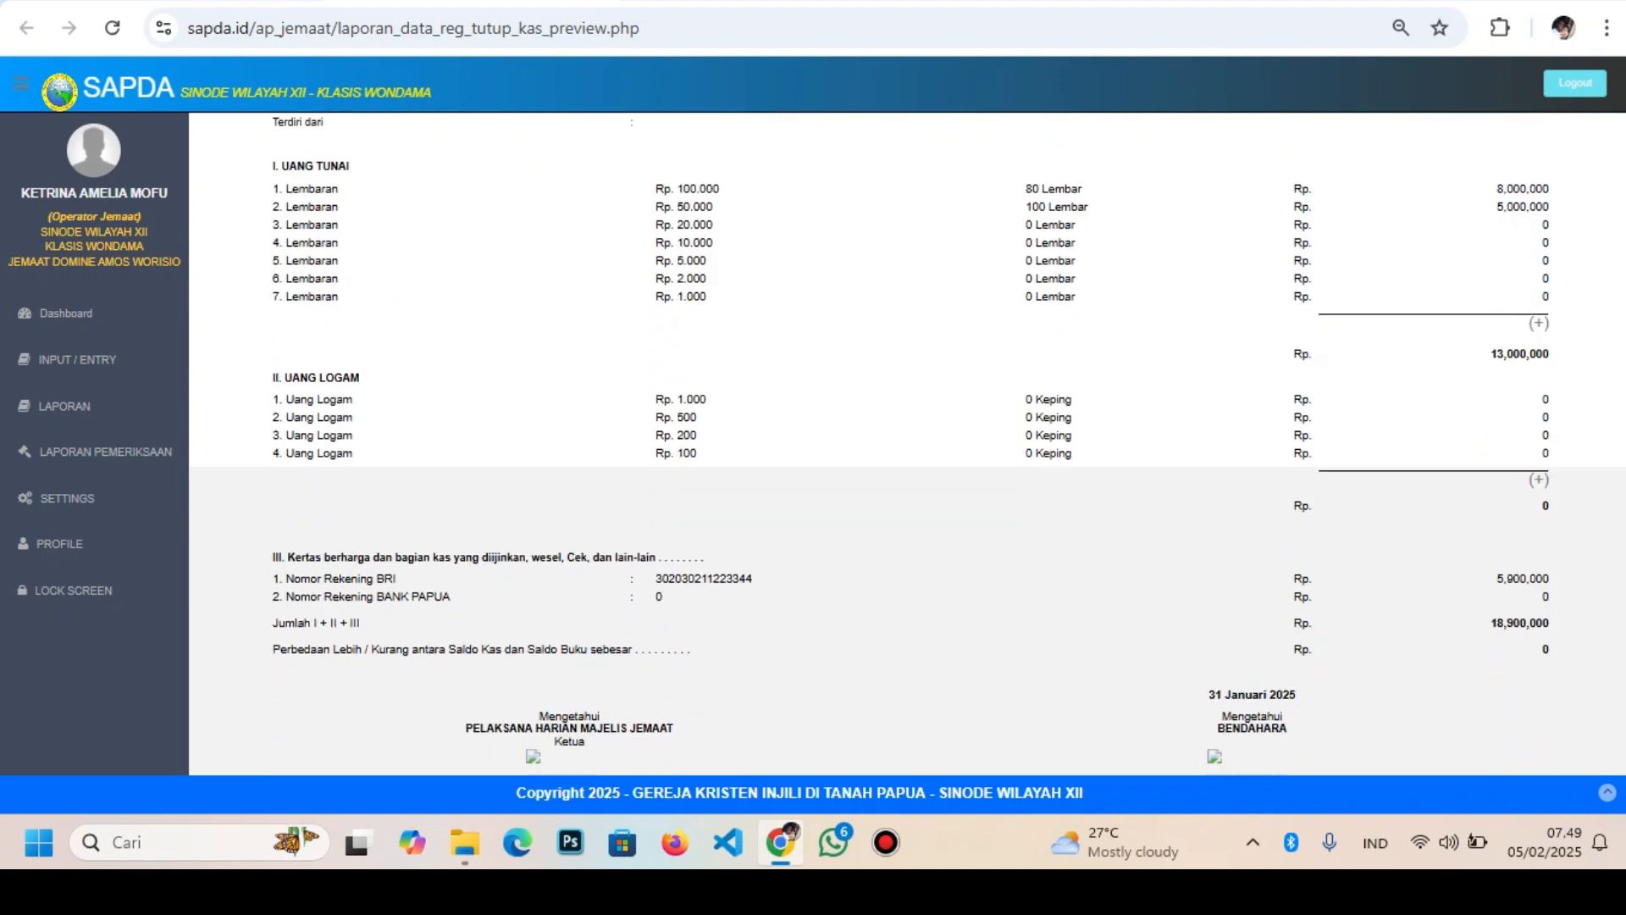
{"action": "scroll", "coordinate": [908, 443], "scroll_direction": "down", "scroll_amount": 1}
{"action": "scroll", "coordinate": [908, 443], "scroll_direction": "up", "scroll_amount": 5}
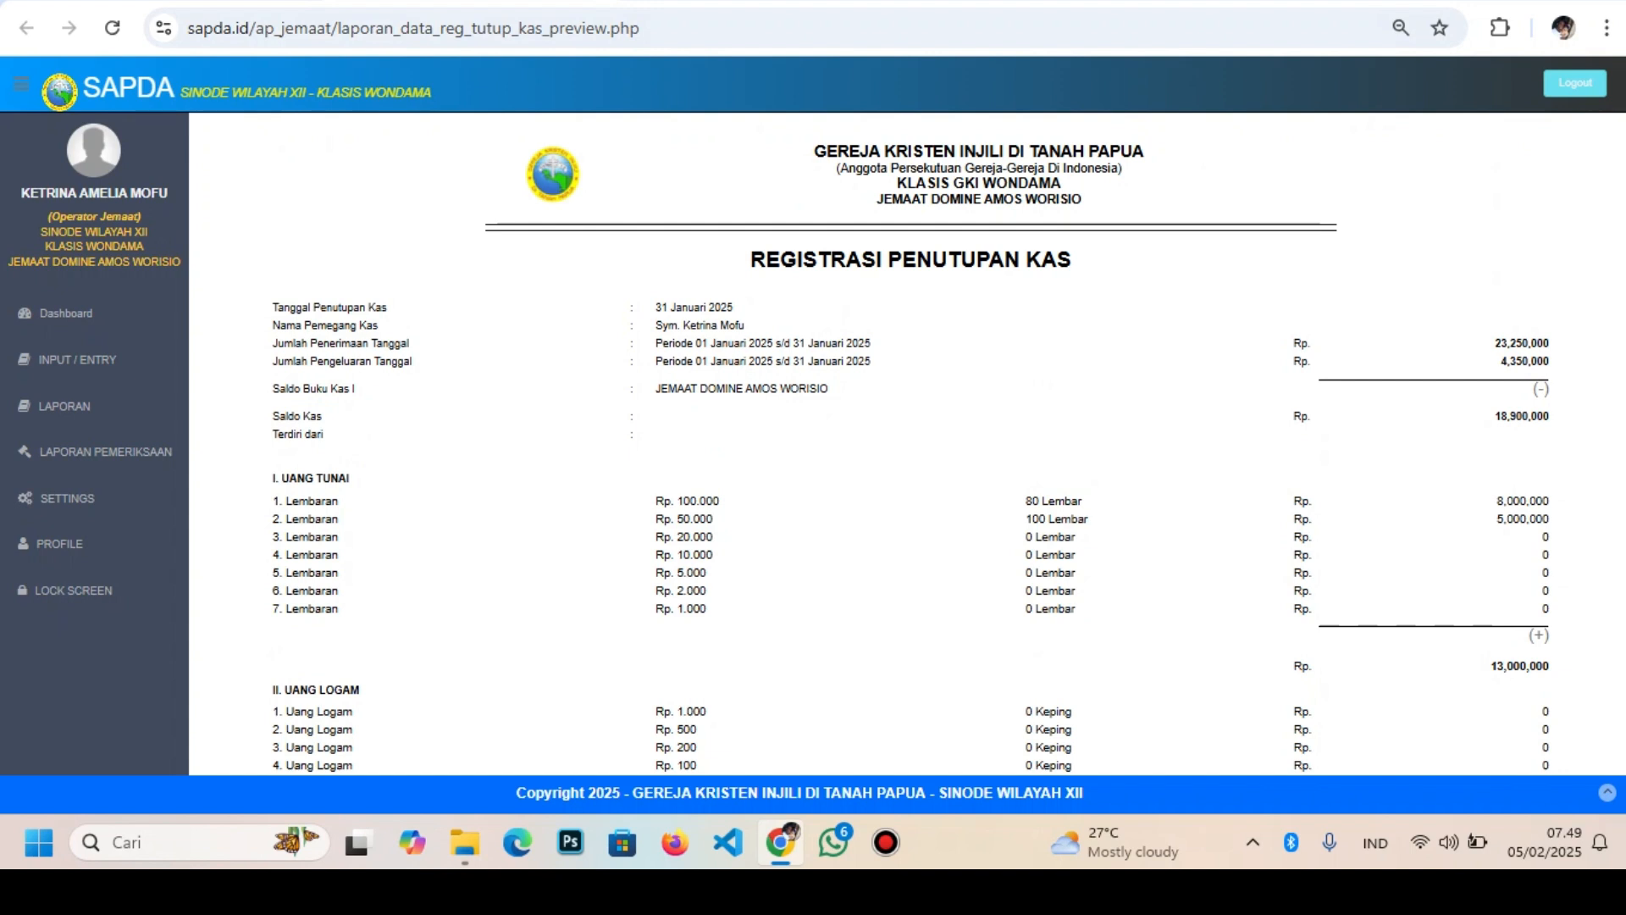
{"action": "key", "text": "ctrl+w"}
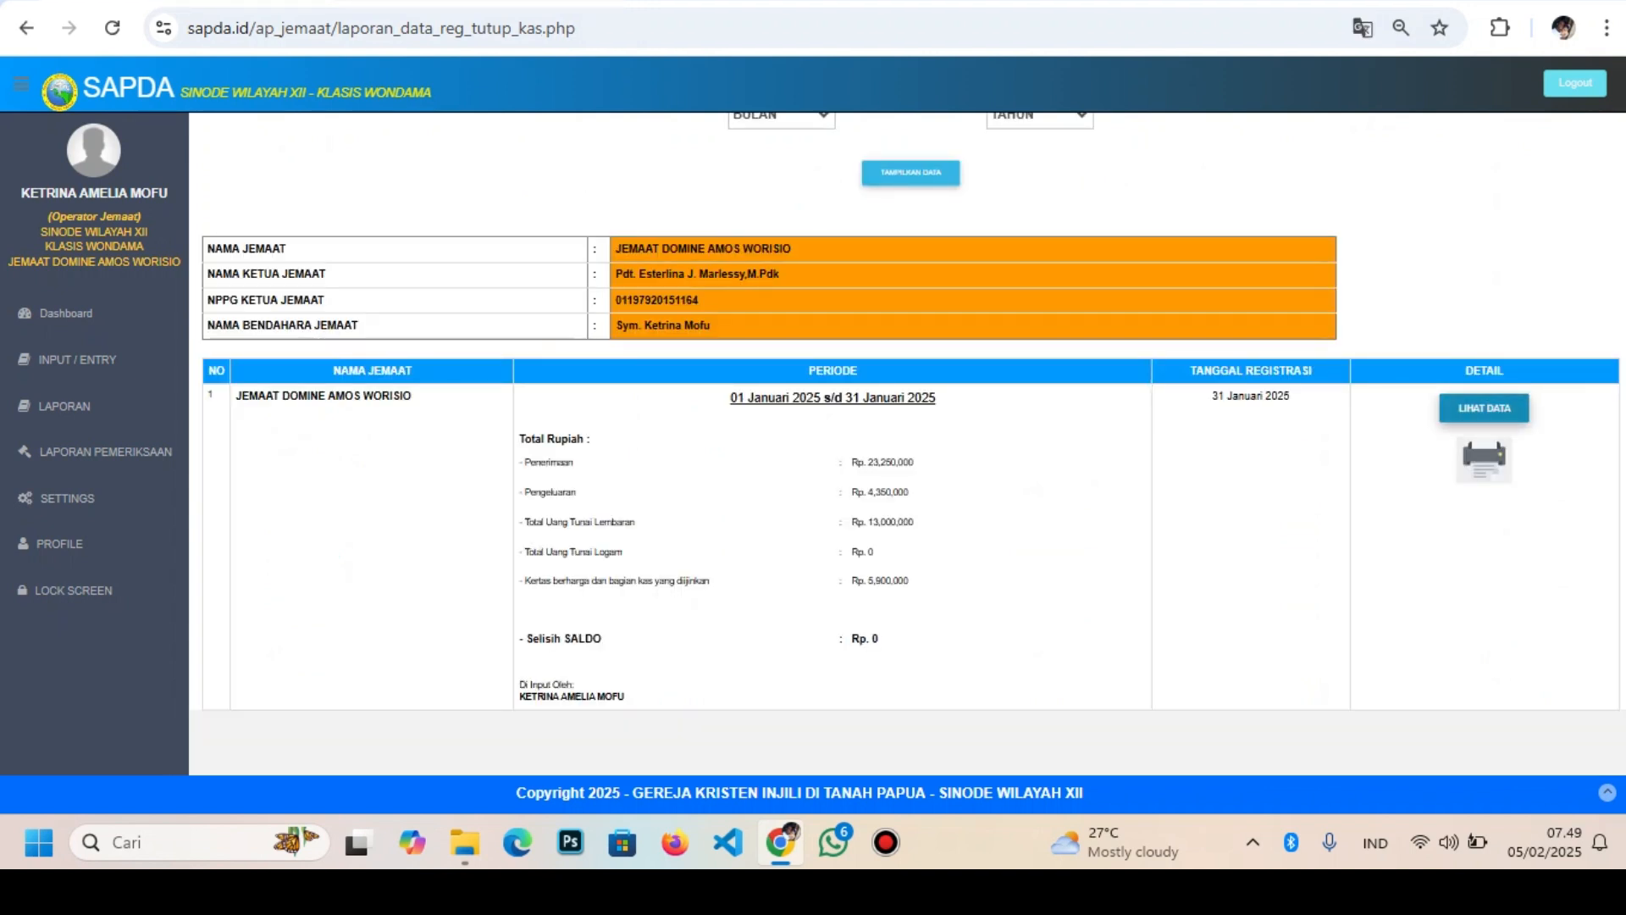